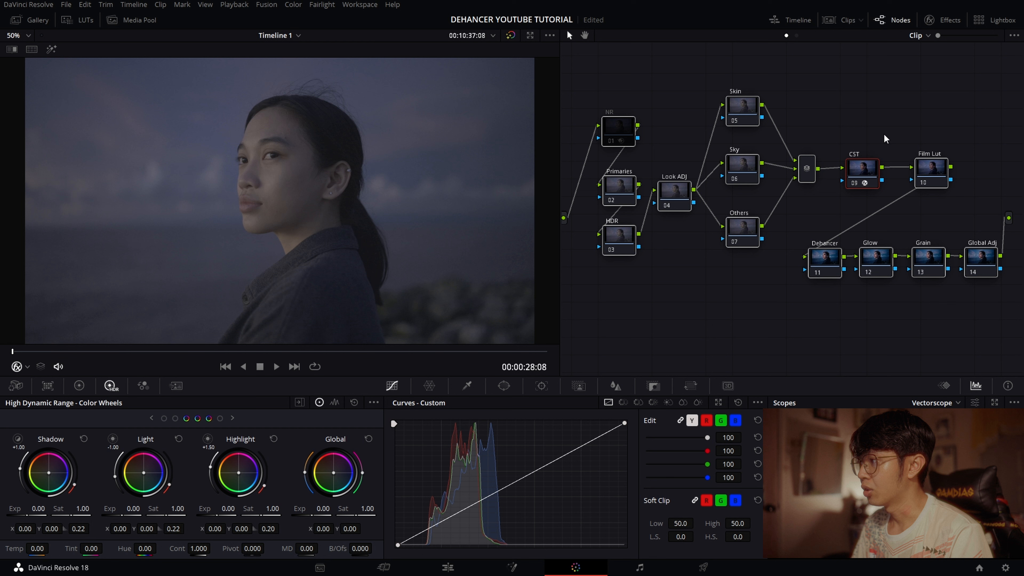
- Apply the Color Space Transform effect to the CST node
click(899, 126)
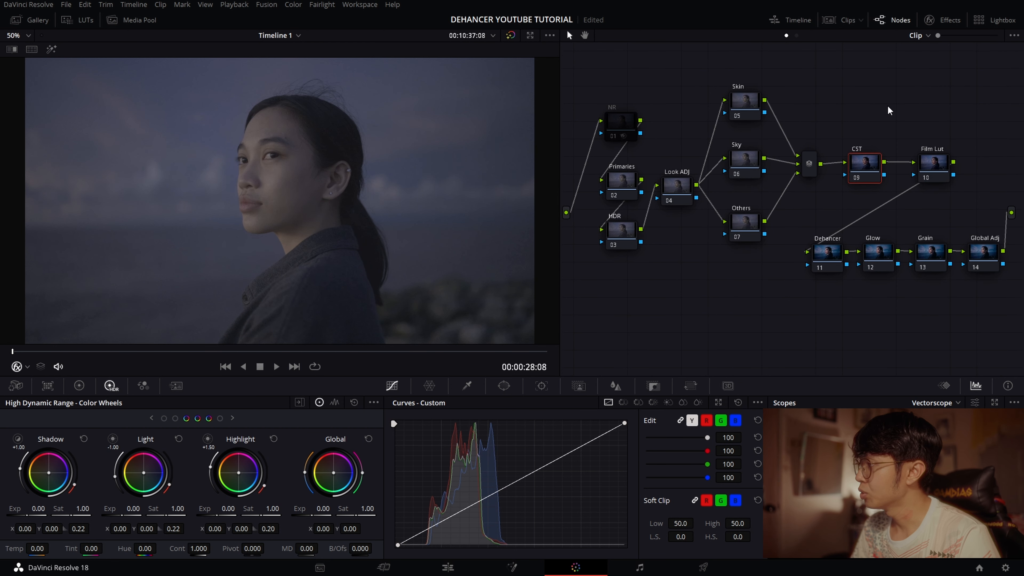
drag(902, 117, 886, 116)
click(959, 17)
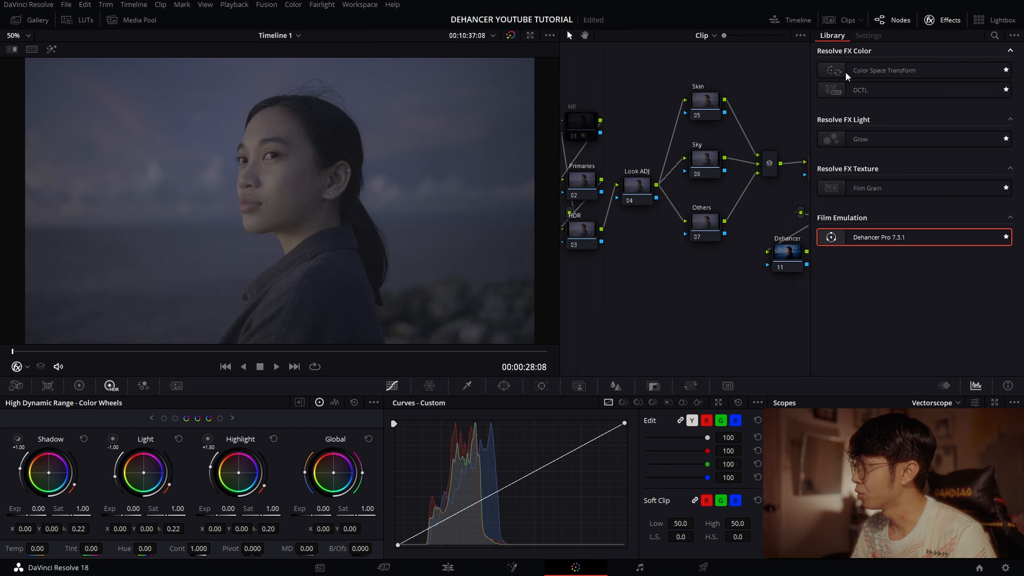
drag(901, 68, 779, 162)
drag(726, 75, 672, 70)
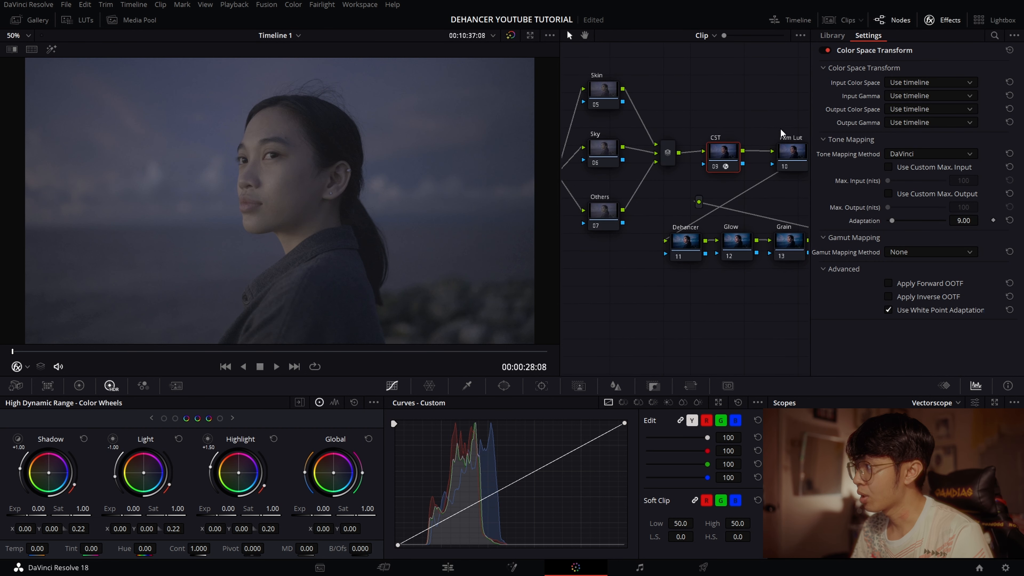
- Set the CST node's input color space to Rec.2020 and its input gamma to Nikon N-Log
click(931, 82)
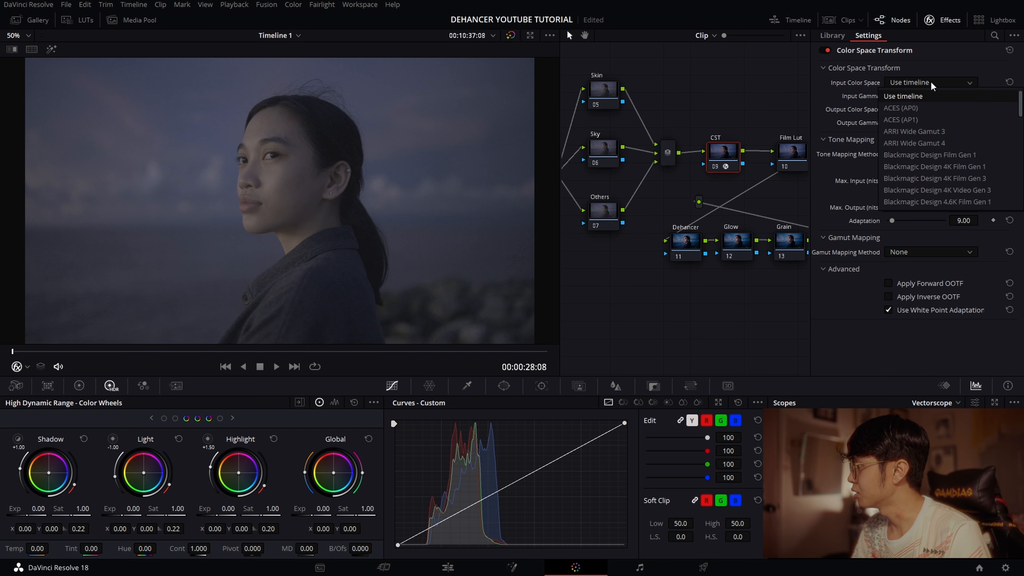
scroll(914, 174, down, 5)
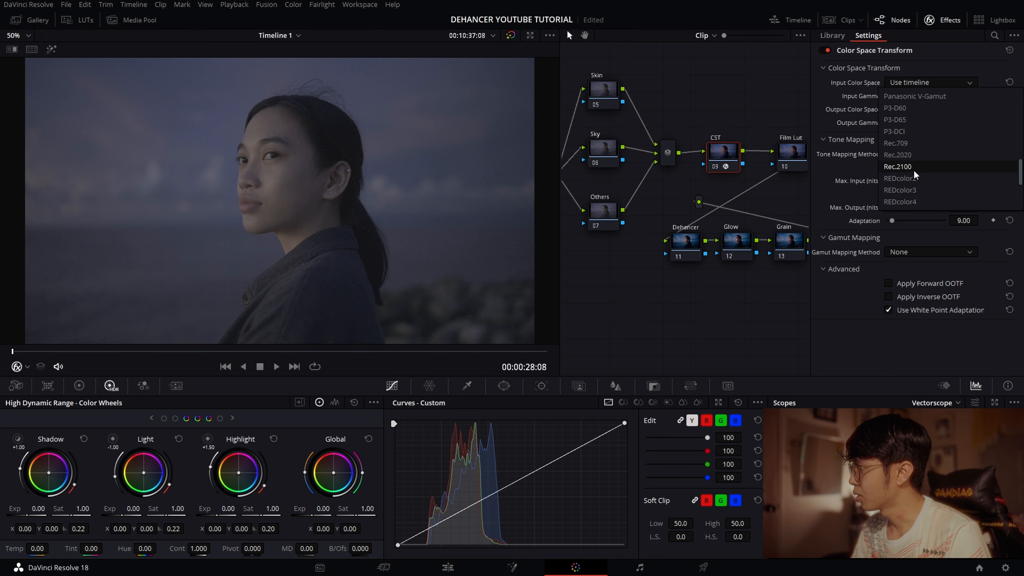
click(914, 170)
click(915, 94)
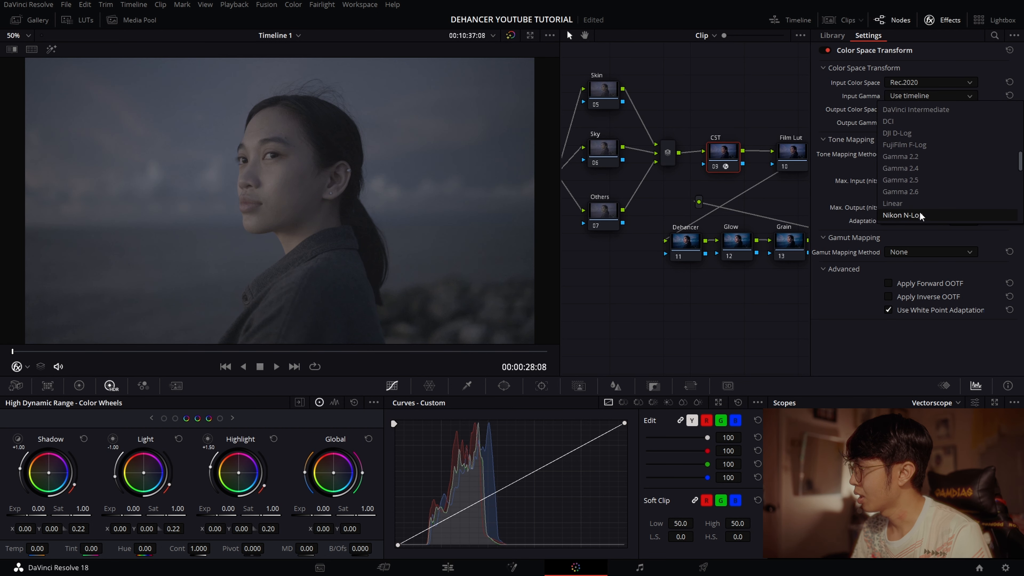
click(923, 217)
- Set the CST node's output color space to Rec.709 and output gamma to Gamma 2.4, and close the effect settings
click(914, 108)
click(917, 223)
click(932, 121)
scroll(921, 181, up, 3)
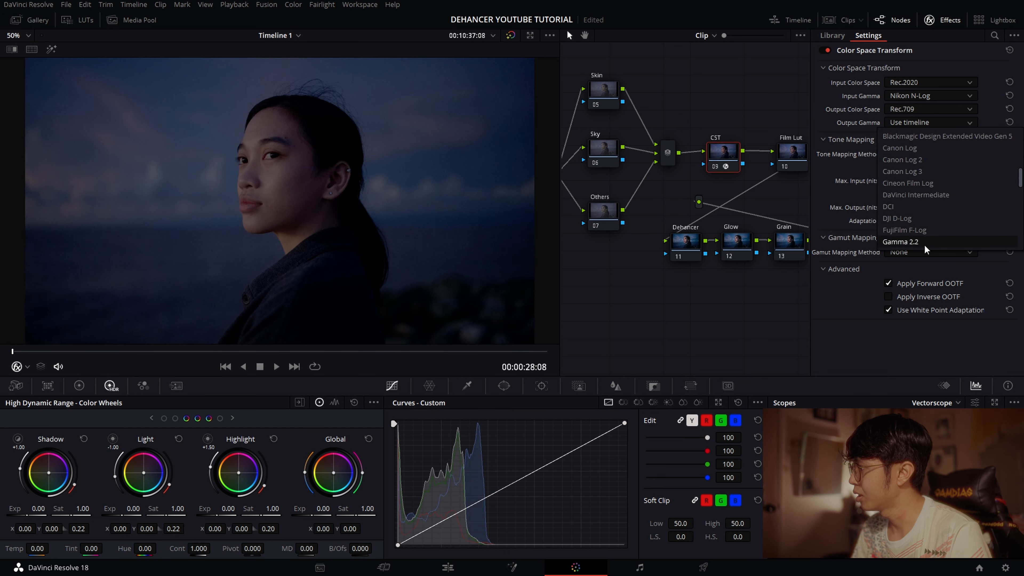
click(926, 181)
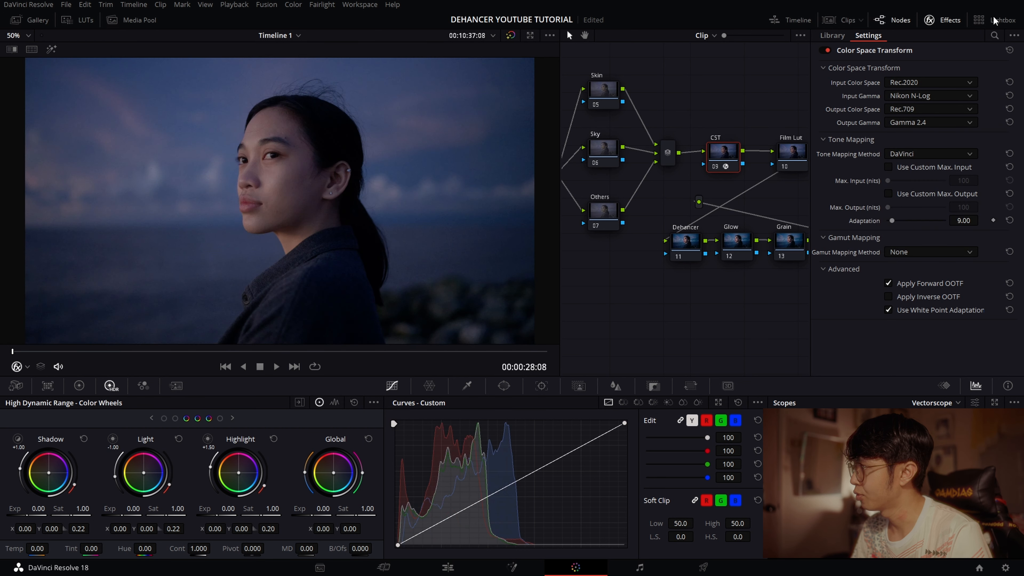
click(950, 20)
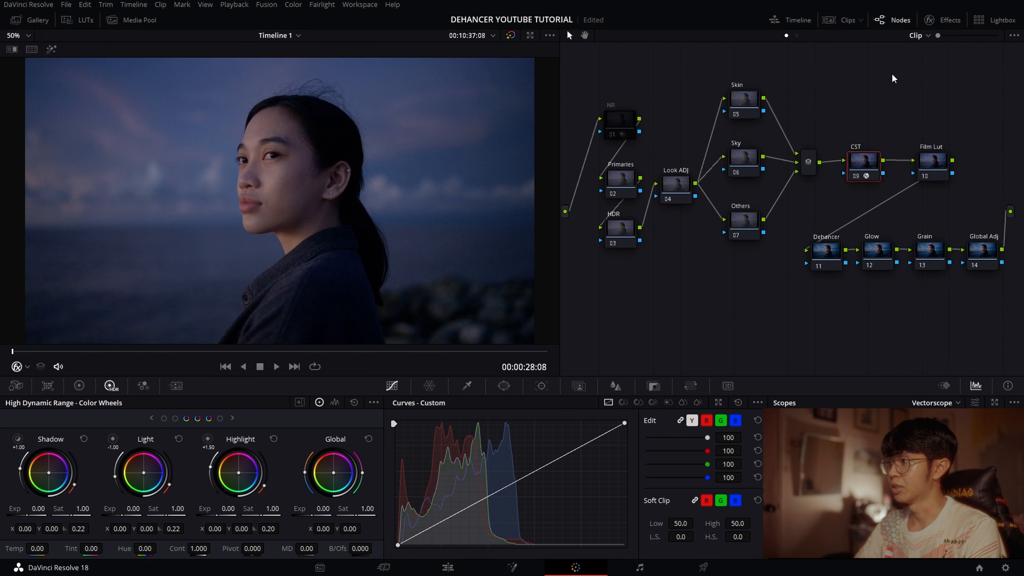
- Apply the Dehancer Pro 7.3.1 effect to the Dehancer node
click(827, 251)
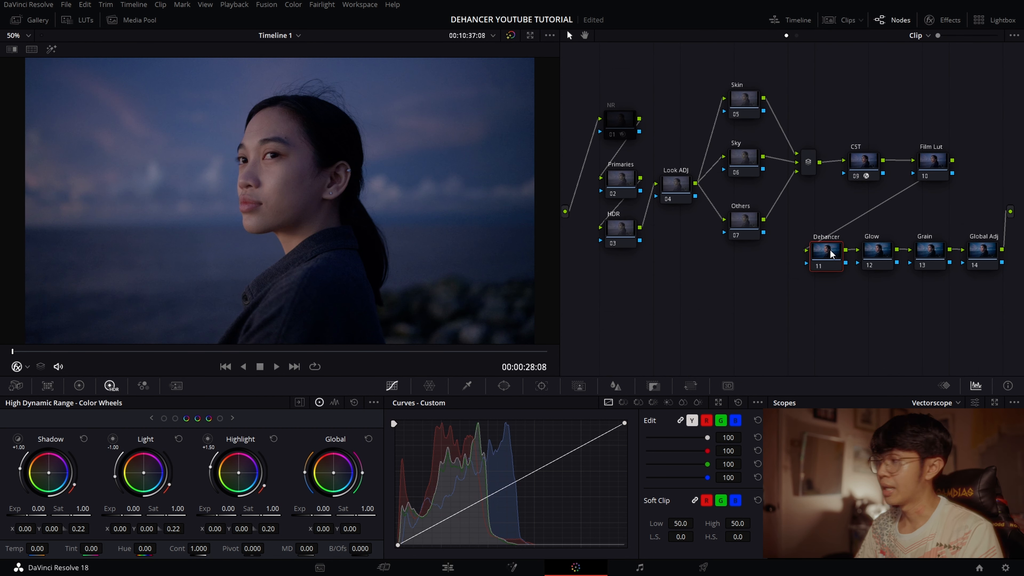
click(944, 20)
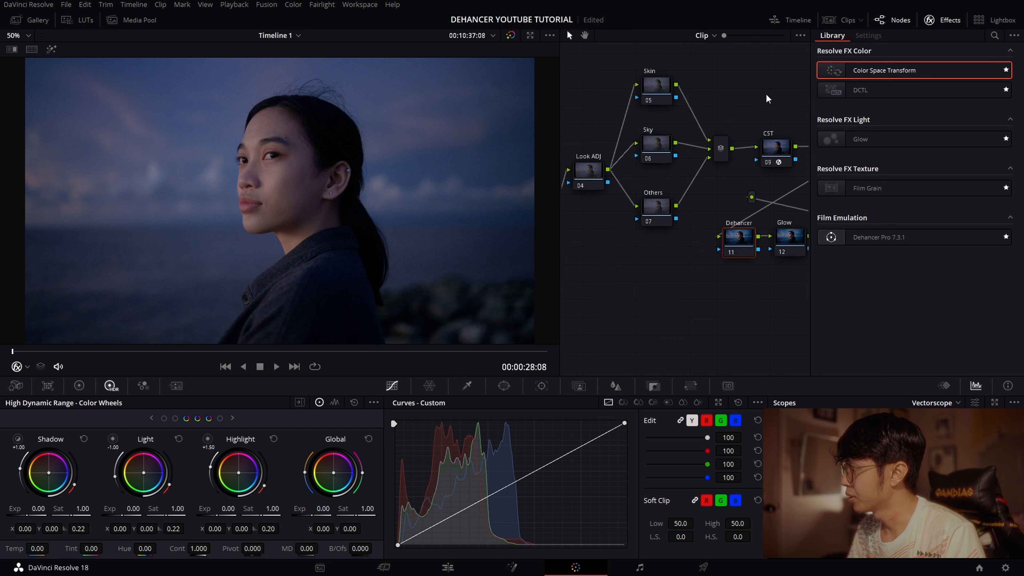
drag(830, 237, 724, 232)
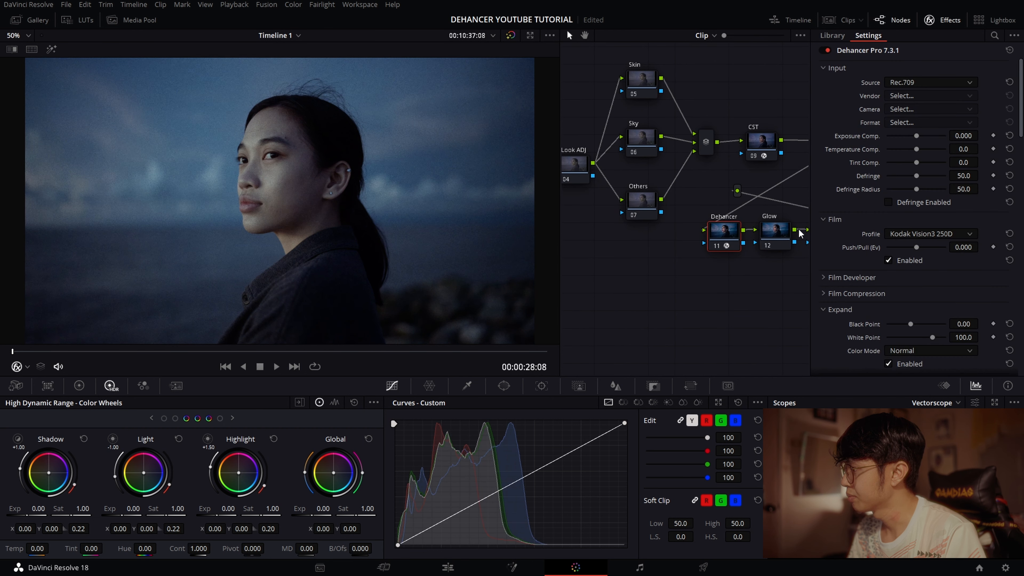
drag(693, 301, 612, 290)
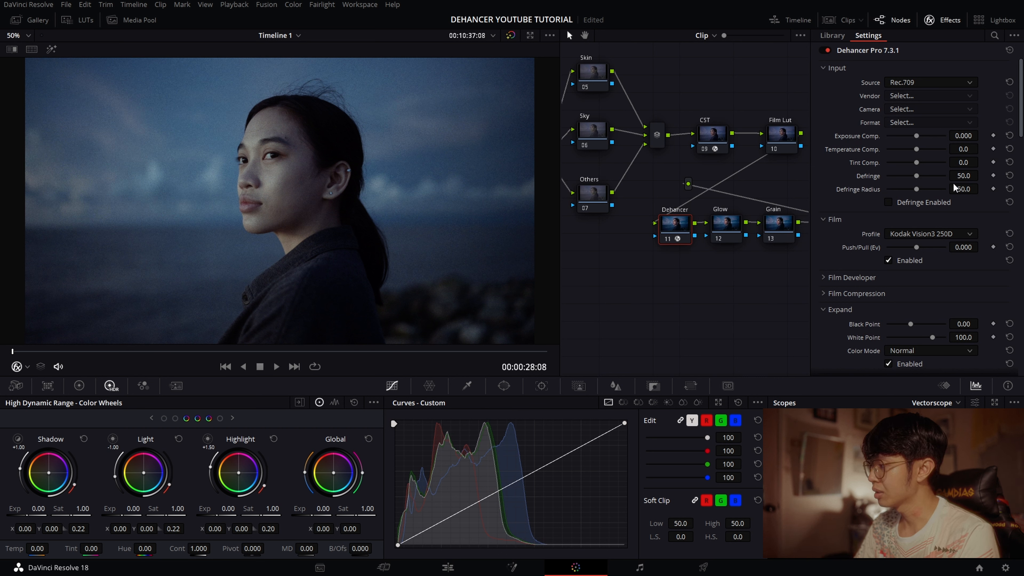
- Disable Dehancer's Film, Expand, Print, Film Grain, Halation and Bloom sections
click(890, 260)
scroll(862, 287, down, 3)
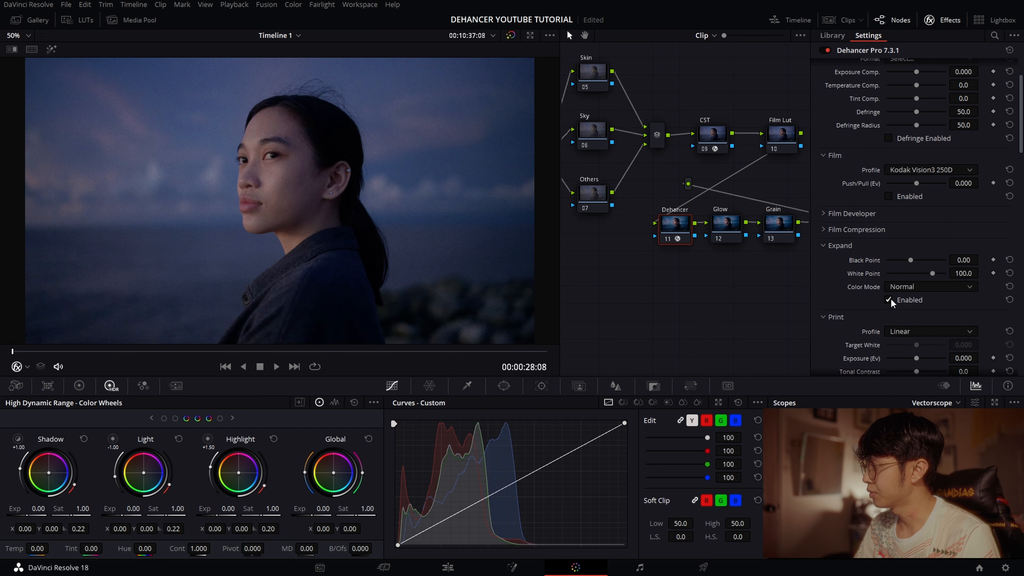
click(894, 364)
scroll(873, 335, down, 3)
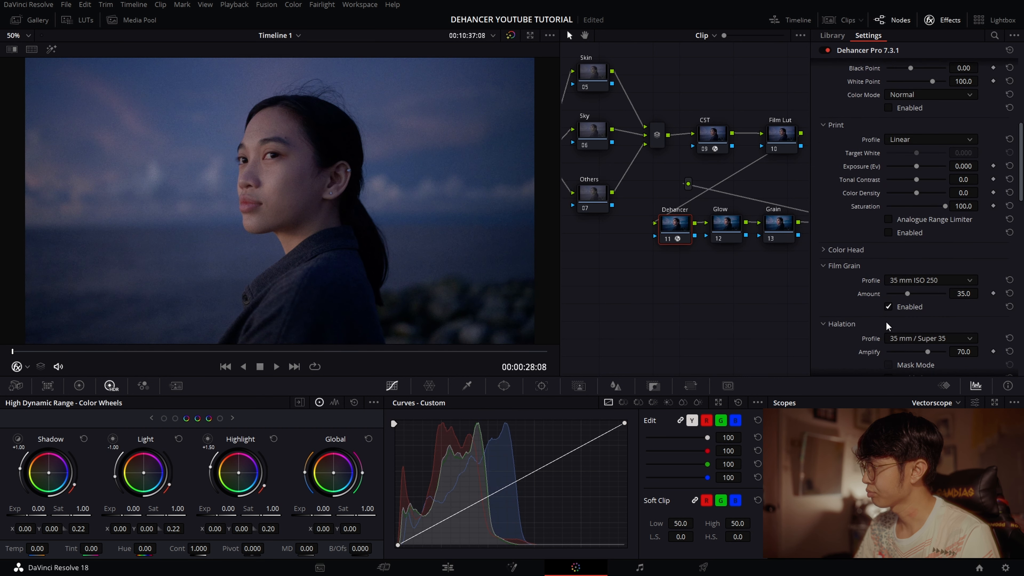
scroll(842, 281, down, 4)
scroll(855, 238, up, 8)
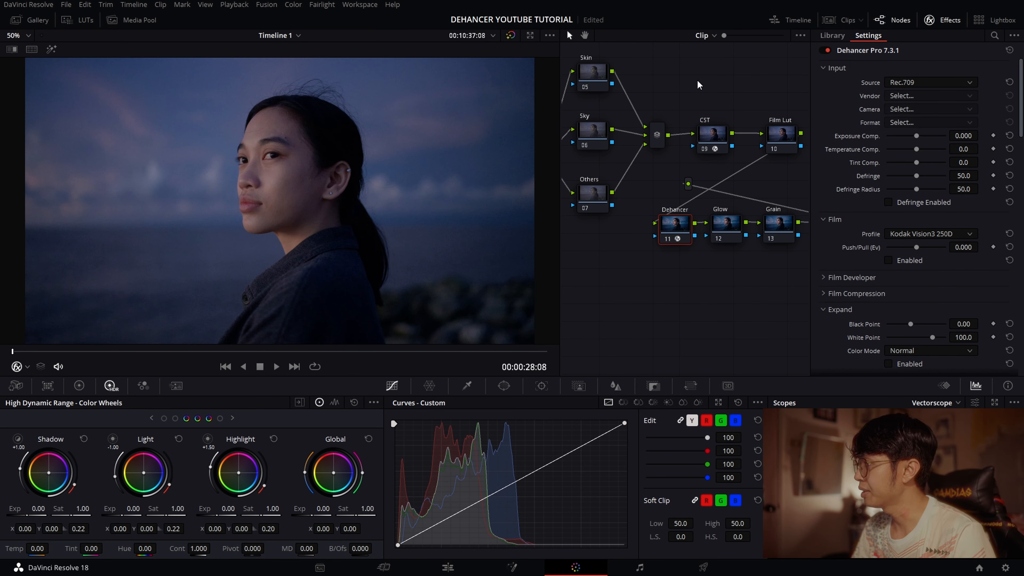
- Review the Color Space Transform settings of the CST node
click(691, 137)
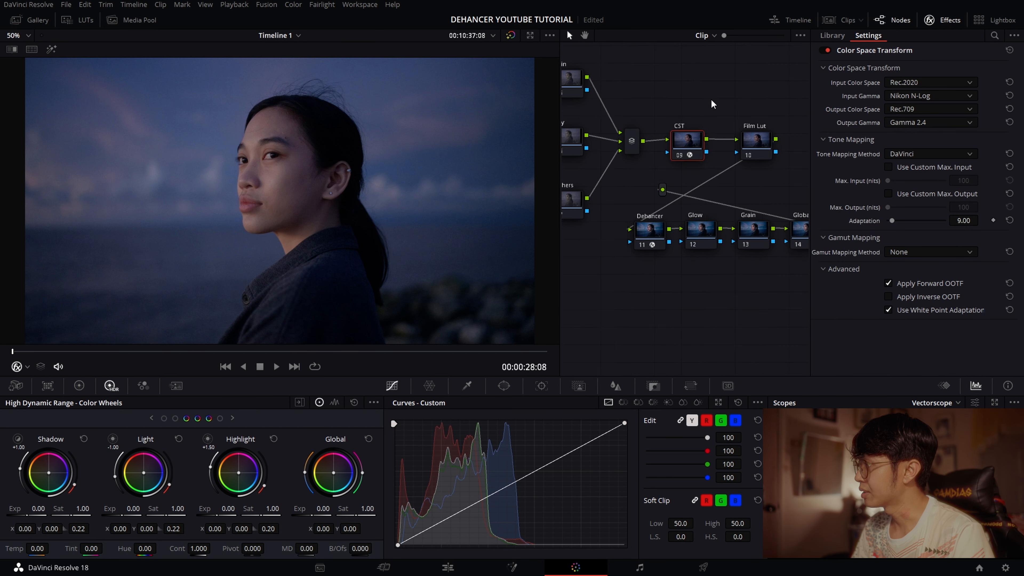
drag(712, 100, 697, 101)
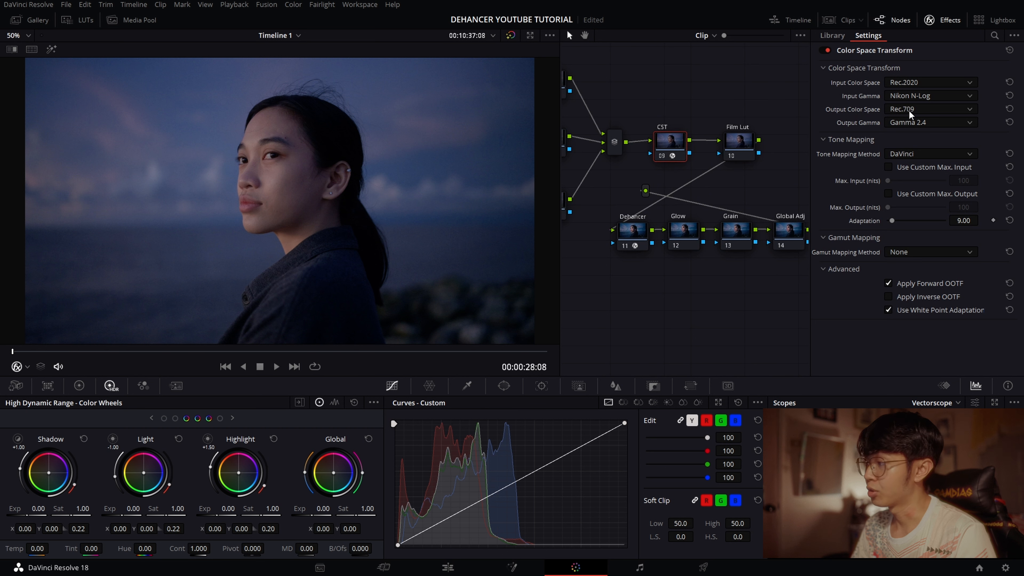
- On the Dehancer node, set the Print profile to Kodak 2383 Print Film, enable Print, and close the effect settings
click(638, 237)
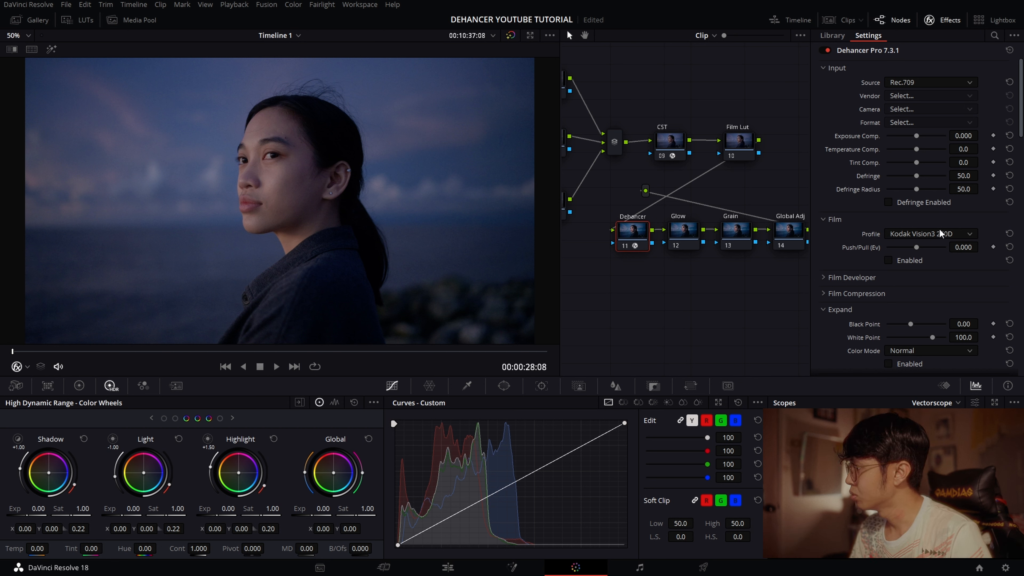
scroll(928, 233, down, 10)
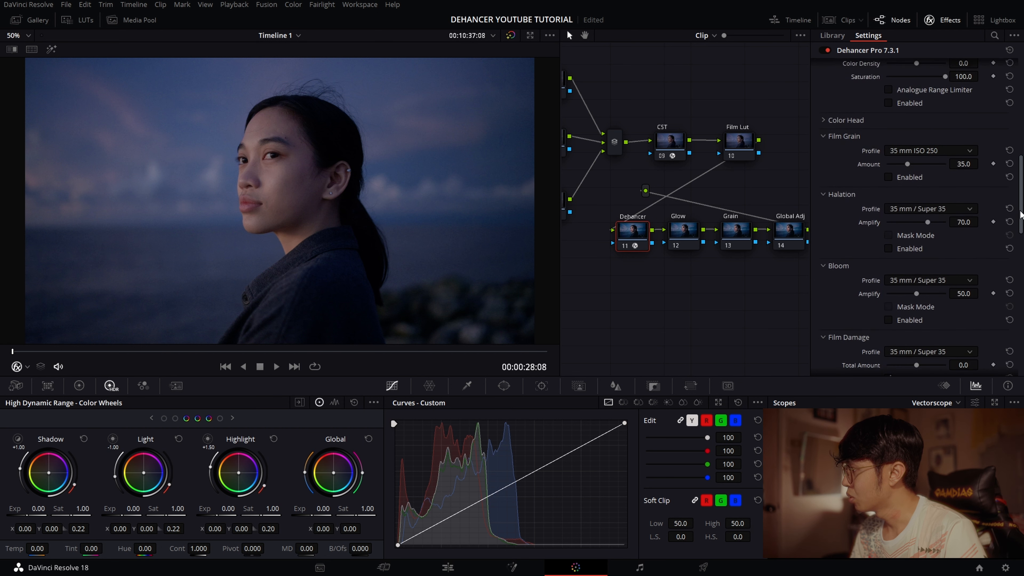
scroll(928, 169, up, 2)
click(928, 162)
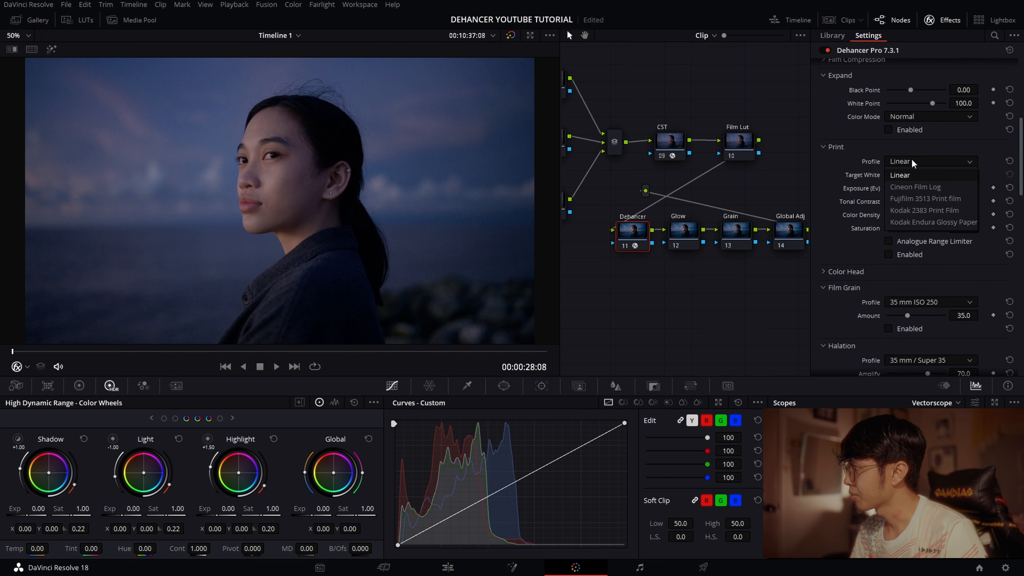
click(913, 214)
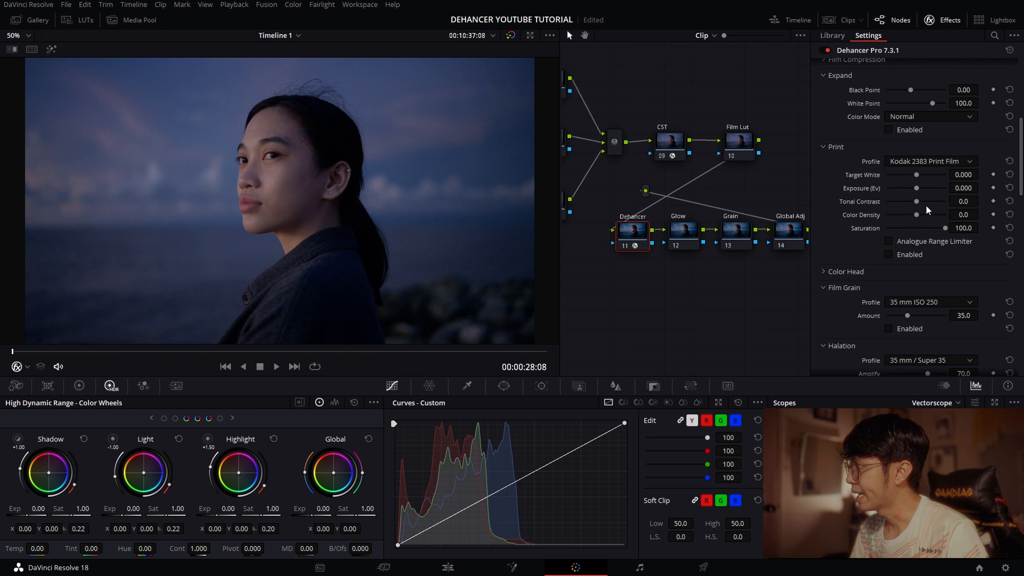
click(889, 255)
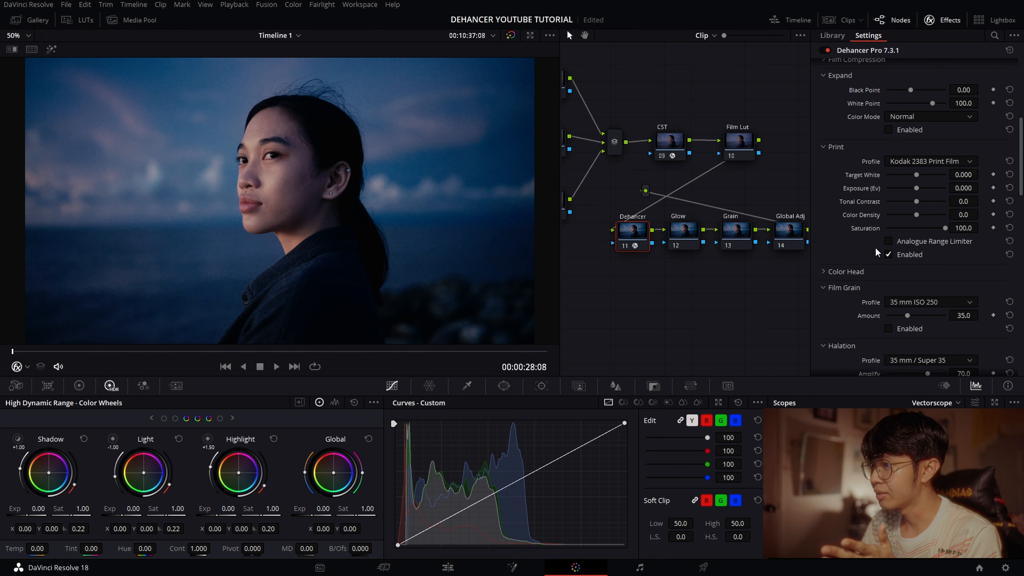
click(940, 20)
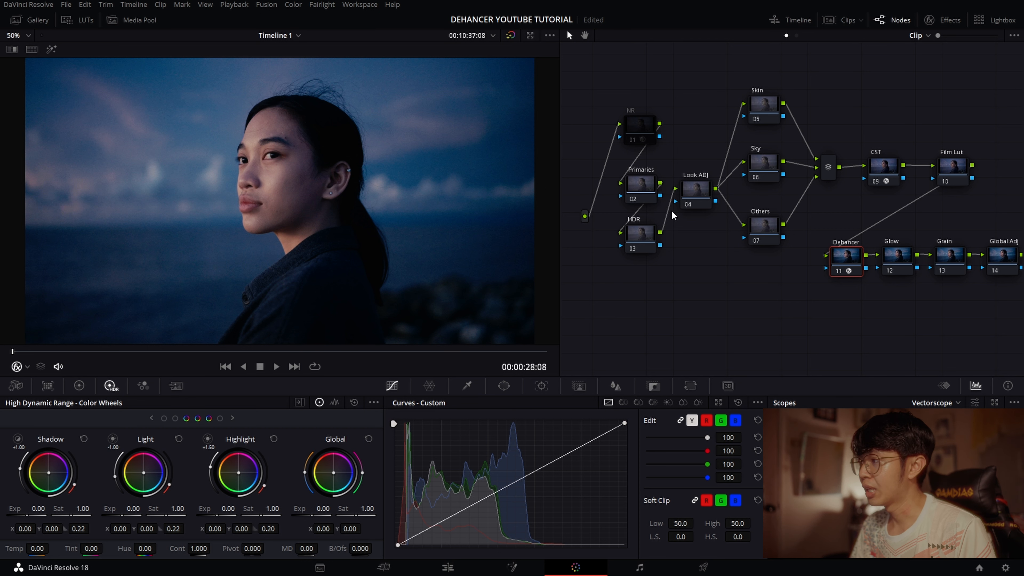
- Select all the nodes ahead of the CST node, from NR through the layer mixer
click(707, 197)
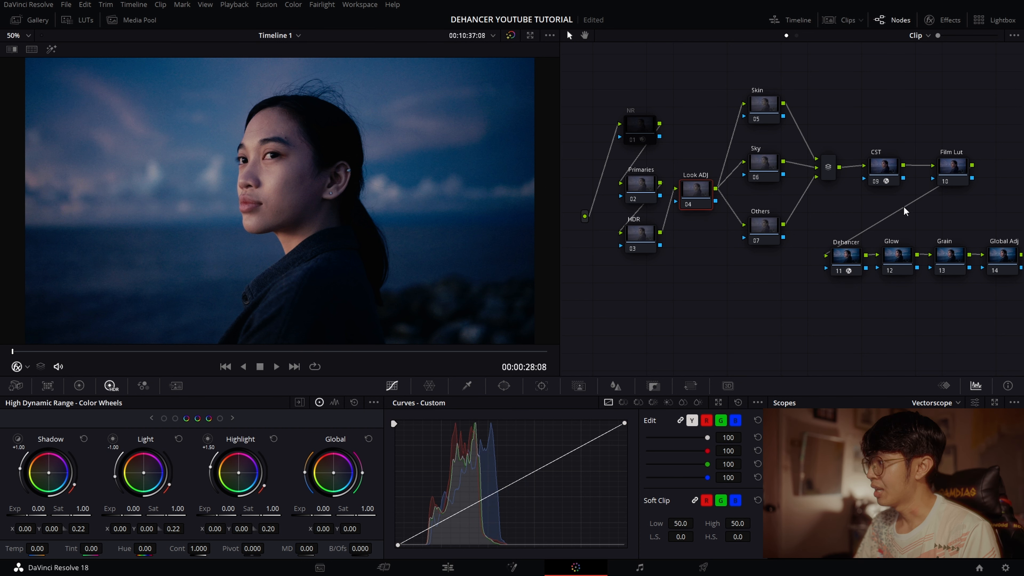
scroll(867, 258, right, 3)
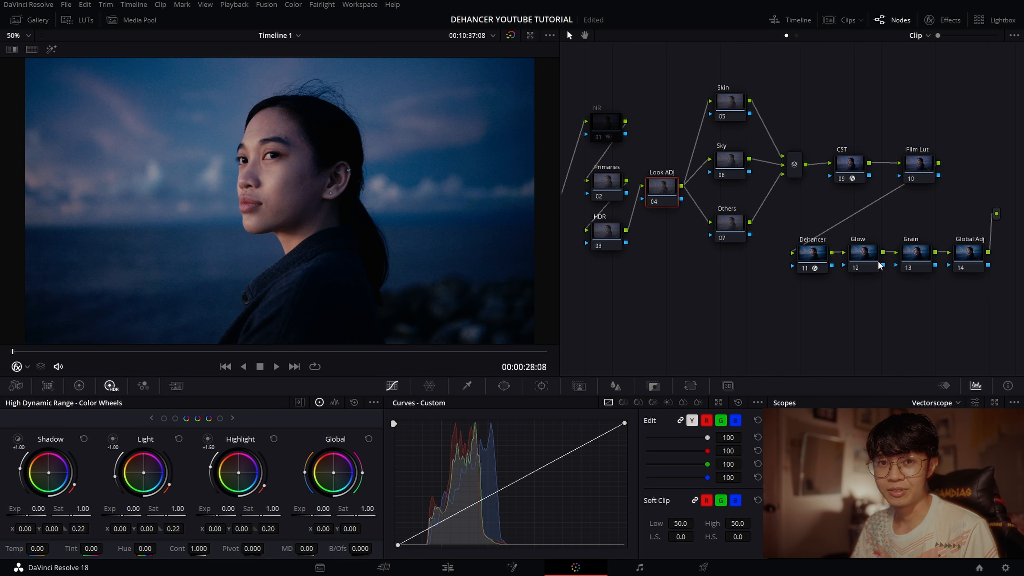
drag(865, 119, 879, 121)
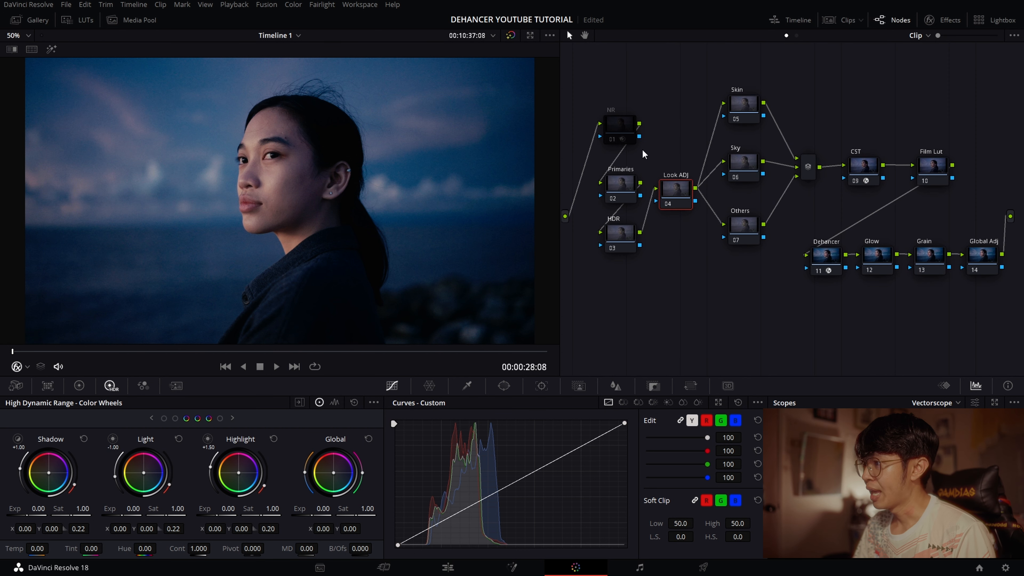
drag(590, 85, 807, 296)
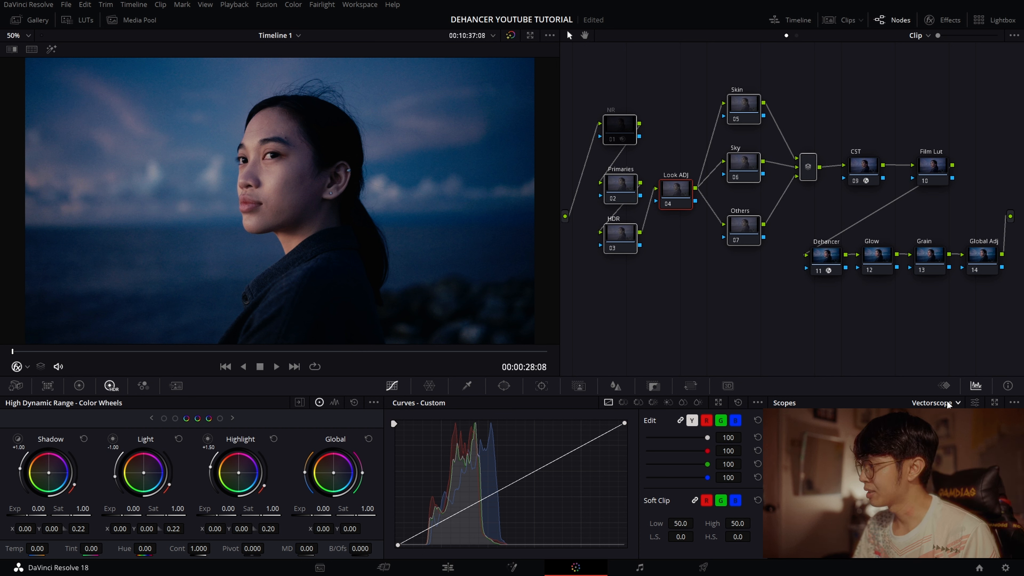
- Switch the scope display to CIE Chromaticity
scroll(947, 404, down, 1)
click(958, 402)
click(900, 487)
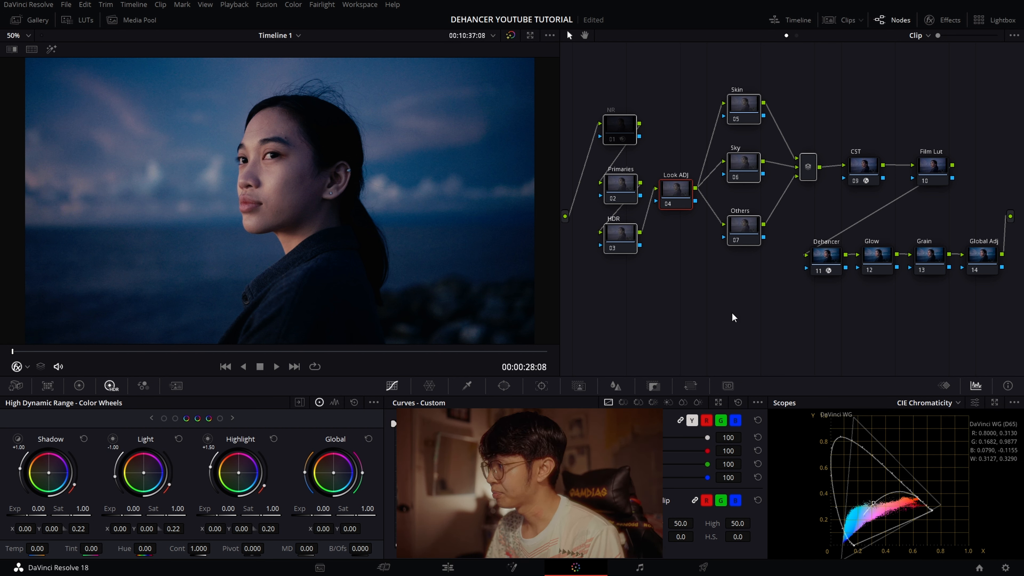
- Push the Primaries node's Gain wheel strongly toward blue to test the gamut limits, and reset Gain
click(623, 191)
click(79, 385)
mouse_move(240, 473)
mouse_down()
mouse_move(232, 454)
mouse_move(258, 471)
mouse_move(231, 455)
mouse_move(226, 485)
mouse_move(259, 478)
mouse_up()
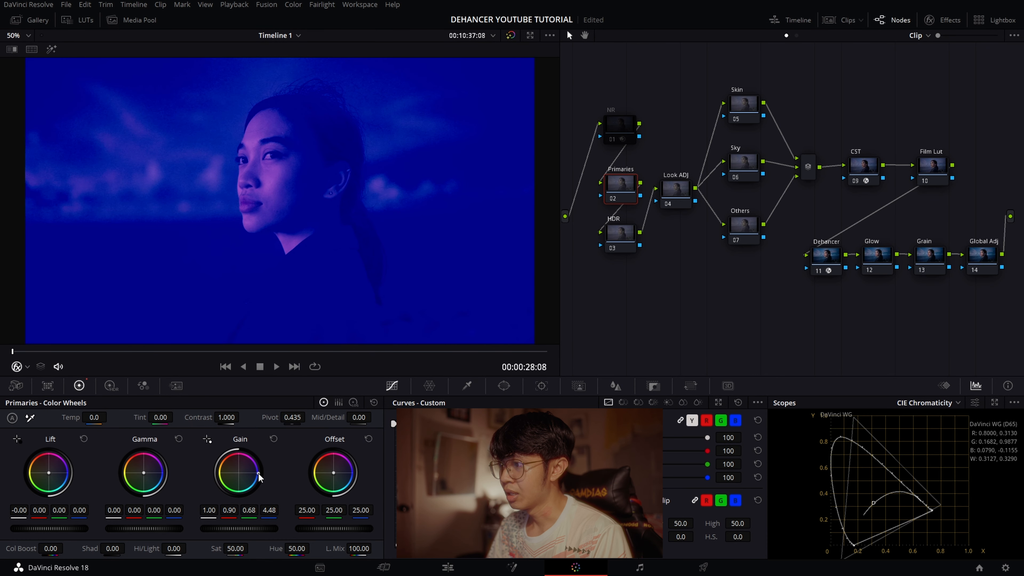
double_click(238, 475)
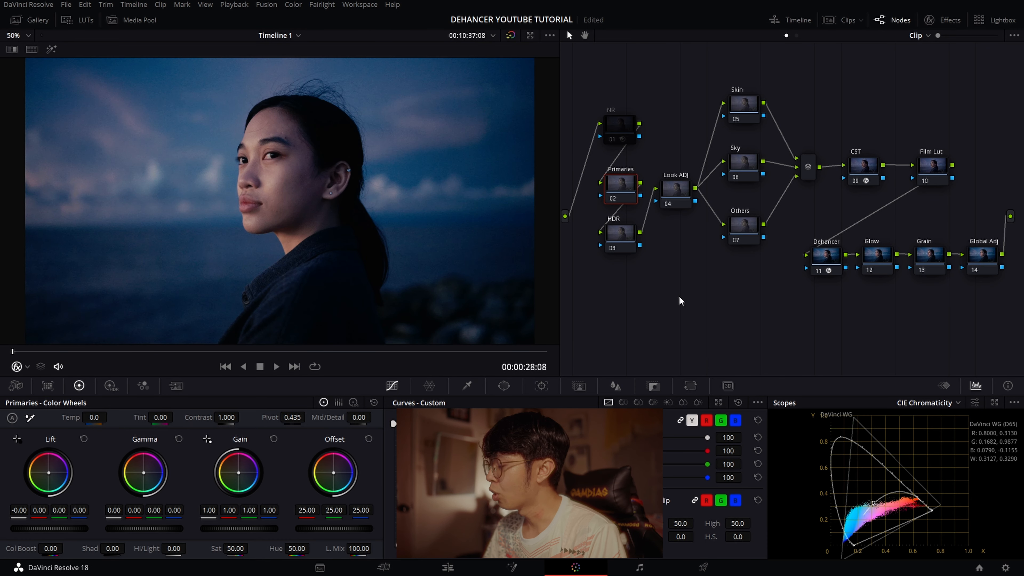
- Add a serial node directly after the Dehancer node, moving the Glow node aside to make room
click(829, 262)
key(alt+s)
drag(881, 253, 1001, 272)
drag(875, 297, 872, 264)
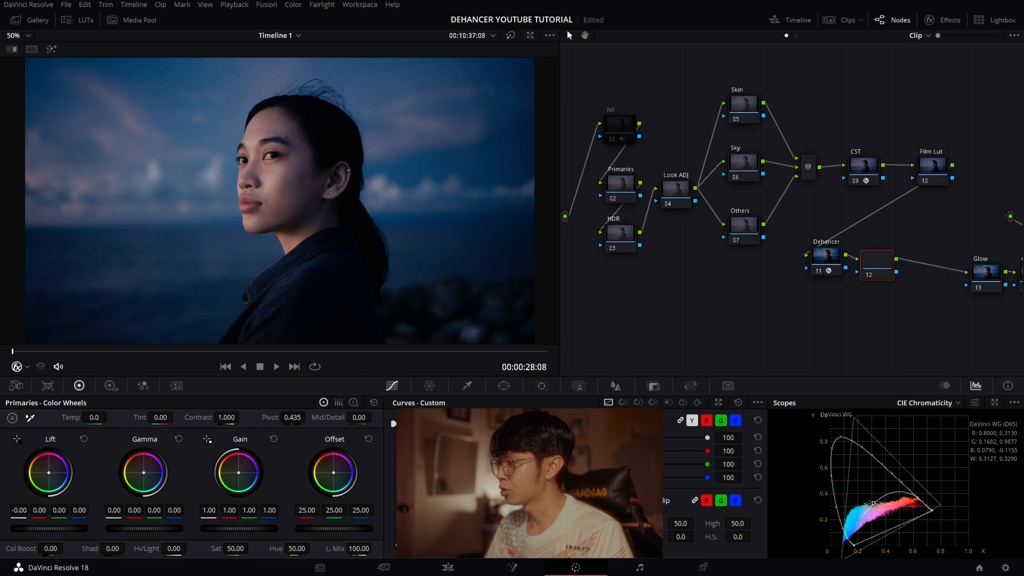
- Push the new node's Gain wheel to extreme magenta and blue to test the gamut limits, and reset Gain
drag(242, 477, 244, 454)
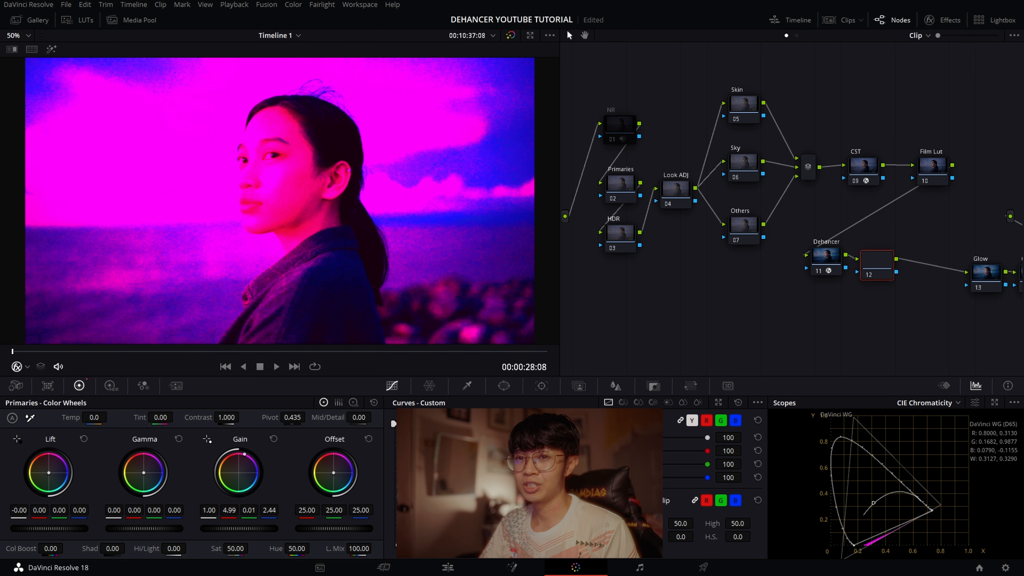
drag(244, 454, 254, 485)
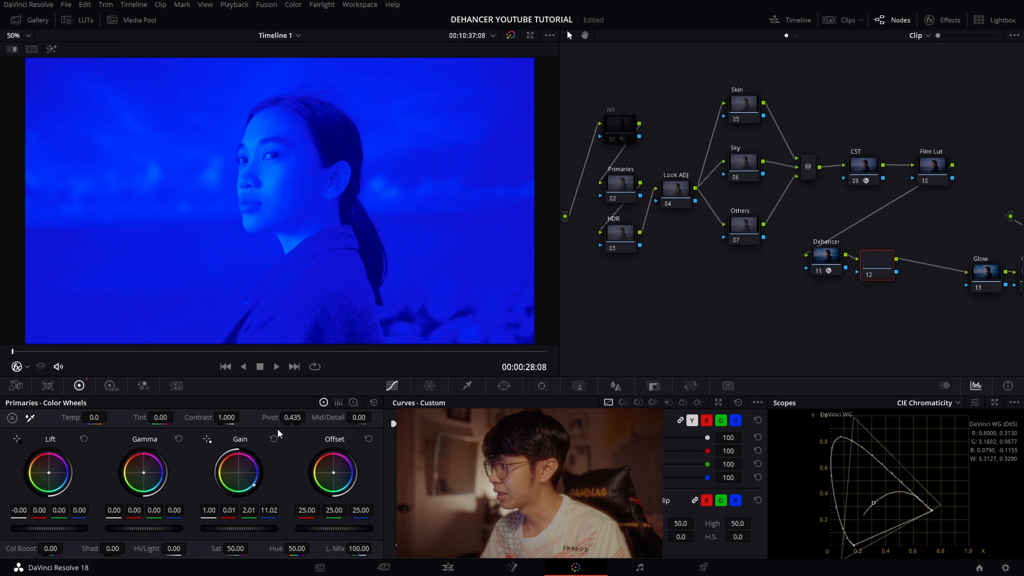
click(277, 432)
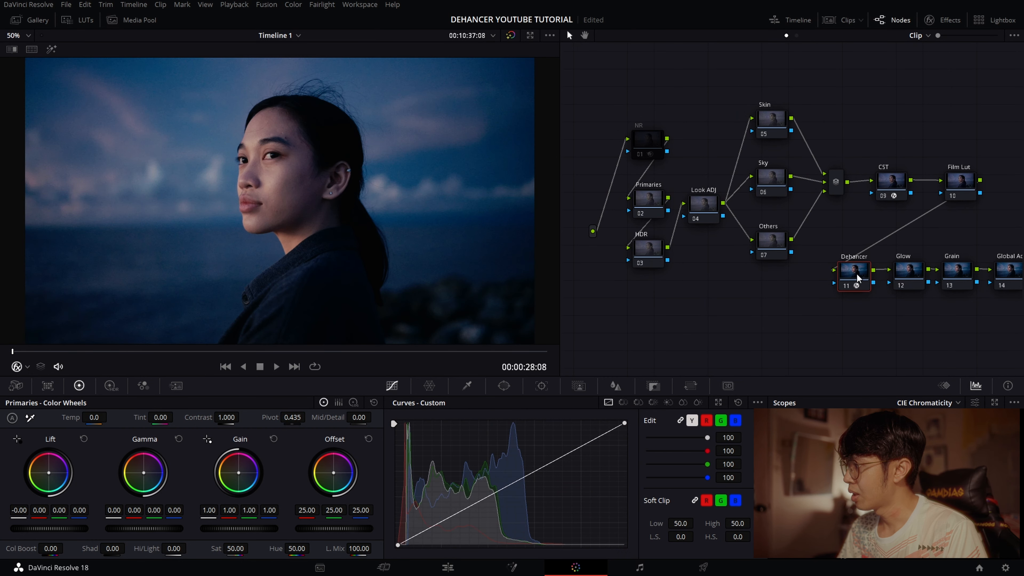
- Turn the selected node off and on to compare the image, and reopen the Dehancer node's effect settings
key(ctrl+d)
key(ctrl+d)
click(943, 20)
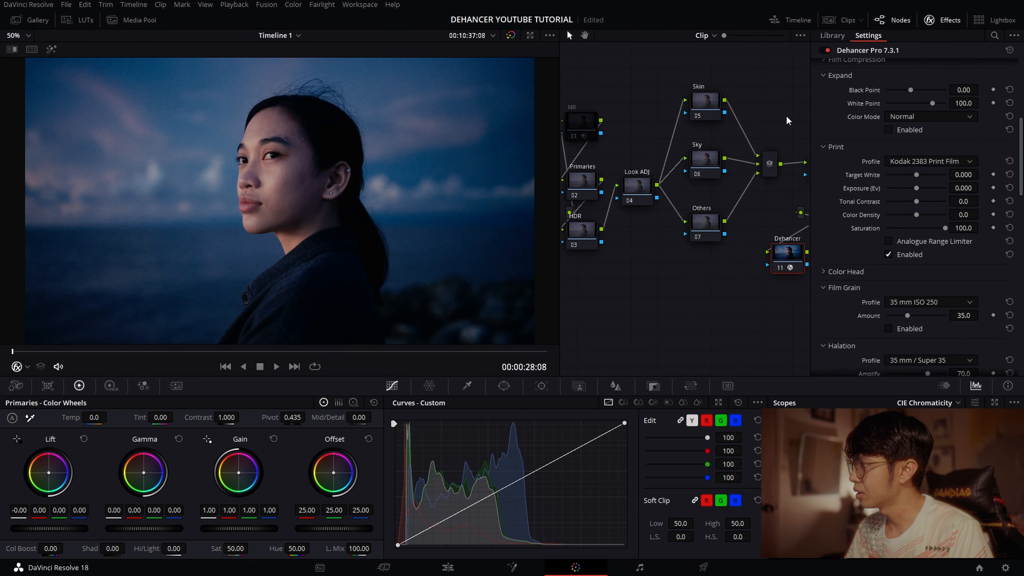
- Hide the effect settings, select the HDR node, and switch the viewer's on-screen control mode to Qualifier
click(942, 21)
click(658, 236)
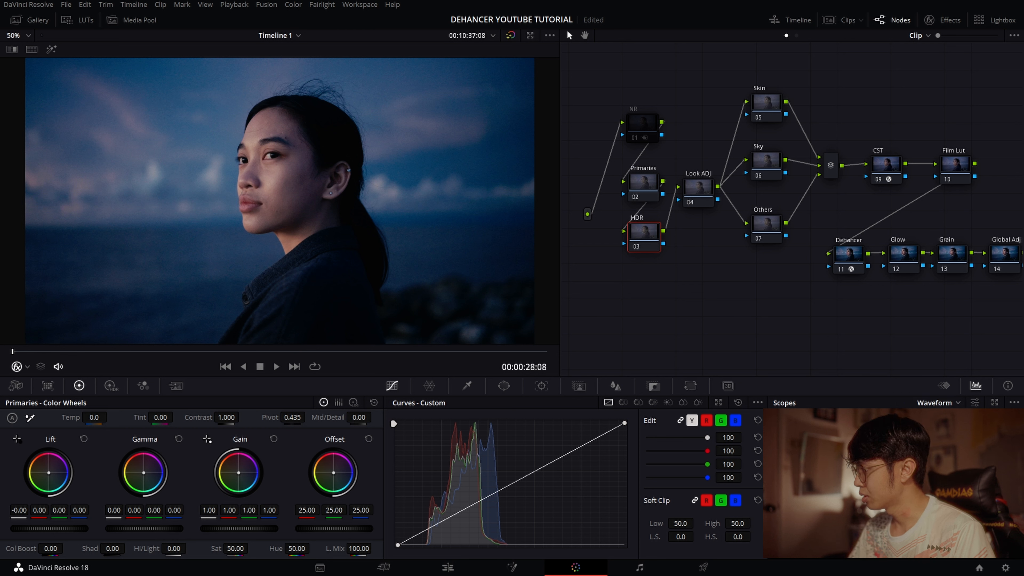
click(23, 368)
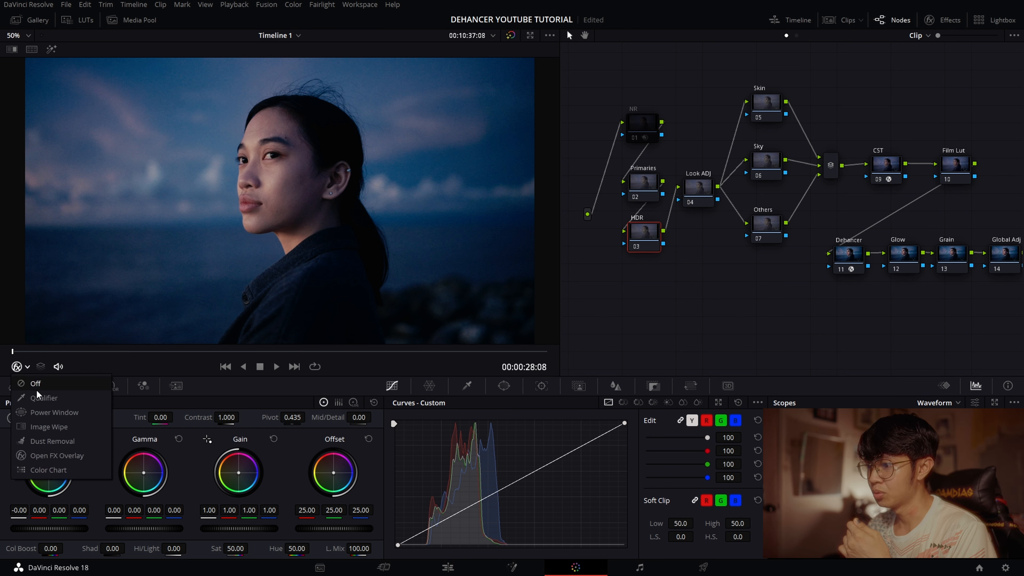
click(38, 396)
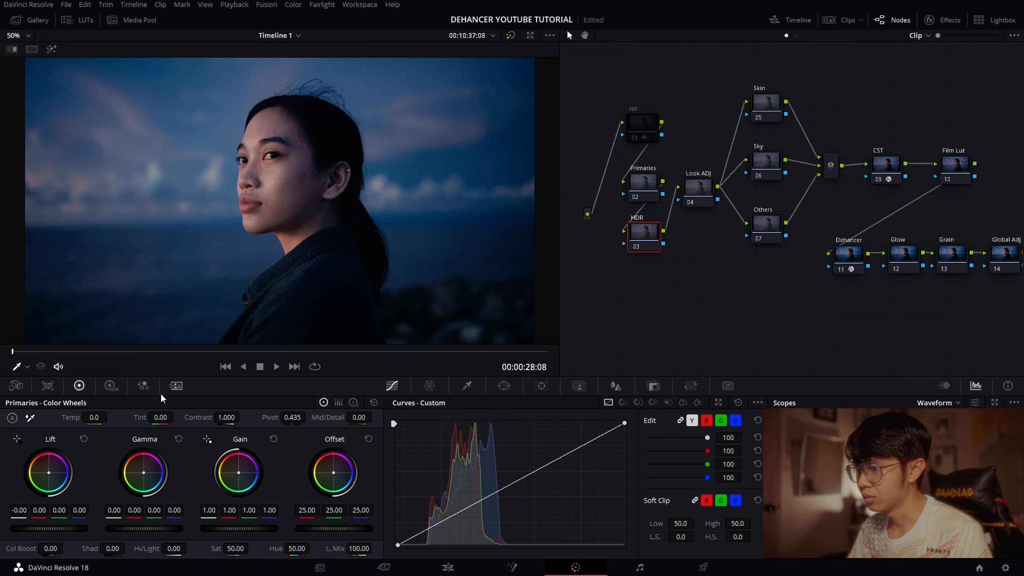
- Show the High Dynamic Range wheels for the HDR node, set their color space to Rec.2100, and open the Gamma options
click(111, 386)
click(374, 403)
mouse_move(403, 498)
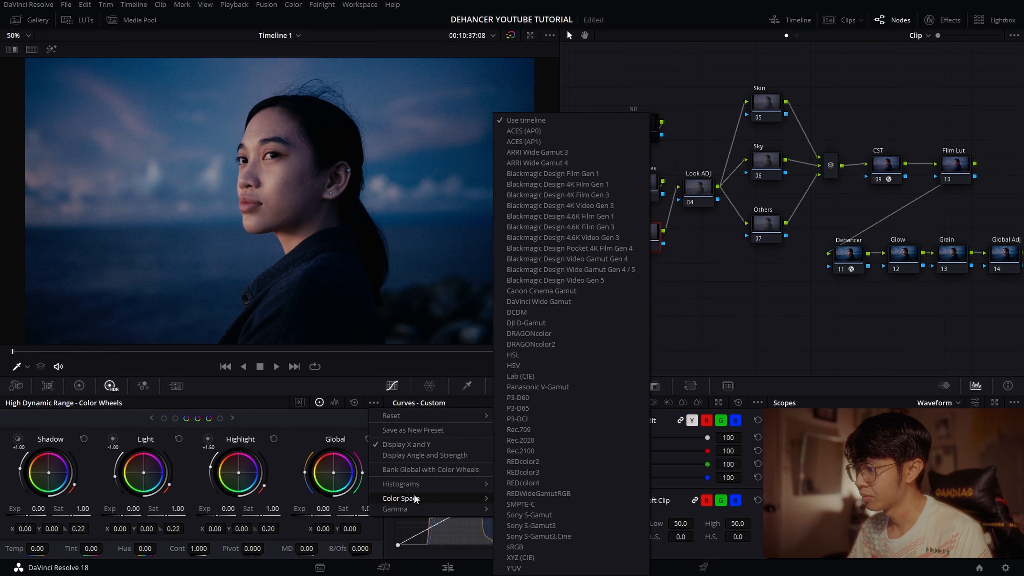
click(552, 451)
click(373, 403)
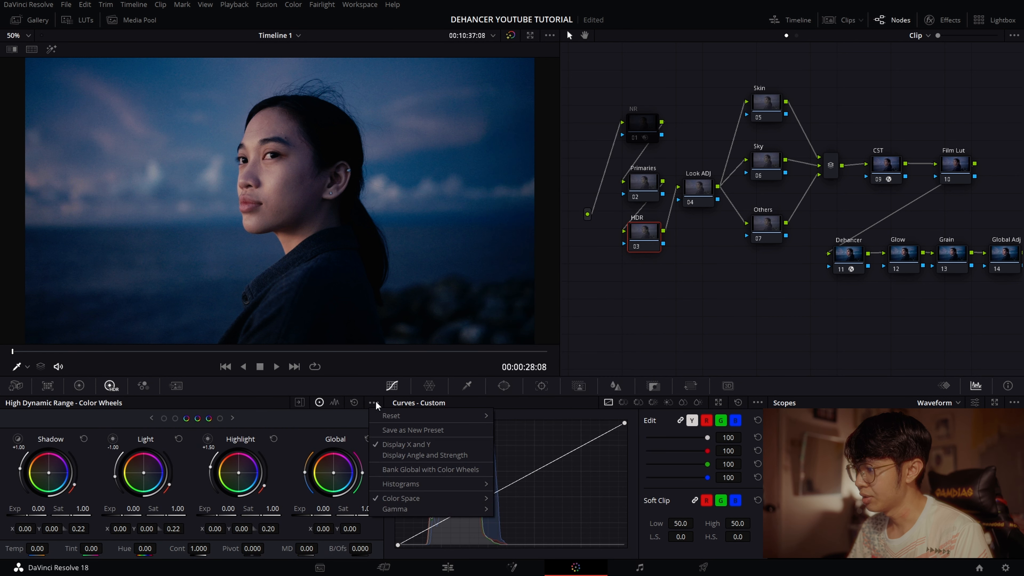
mouse_move(403, 509)
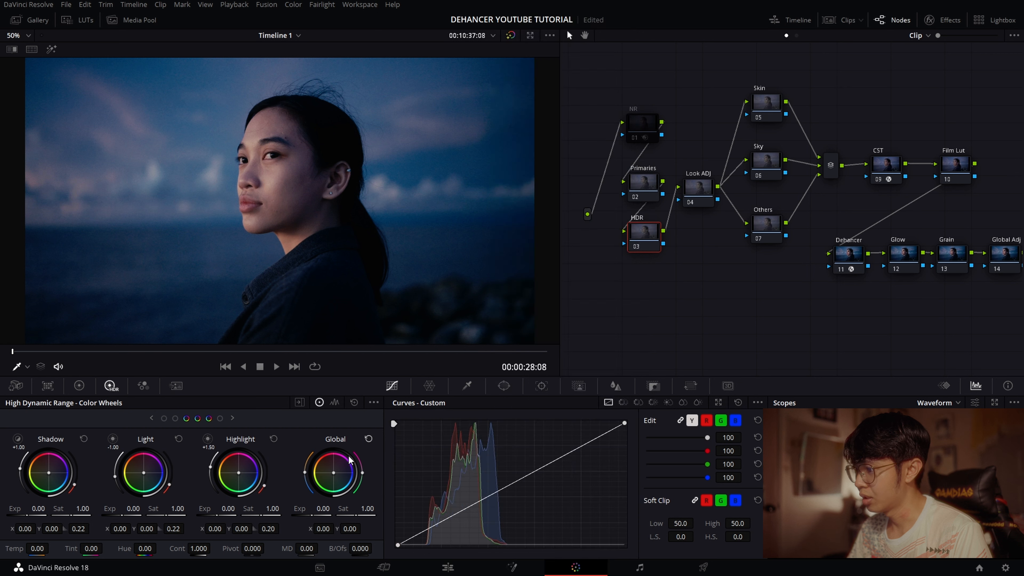
- Set the HDR wheels' exposure to about 0.49 Global, -0.33 Highlight, -0.15 Light, 0.10 Shadow and -0.02 Dark
click(220, 420)
drag(323, 509, 329, 509)
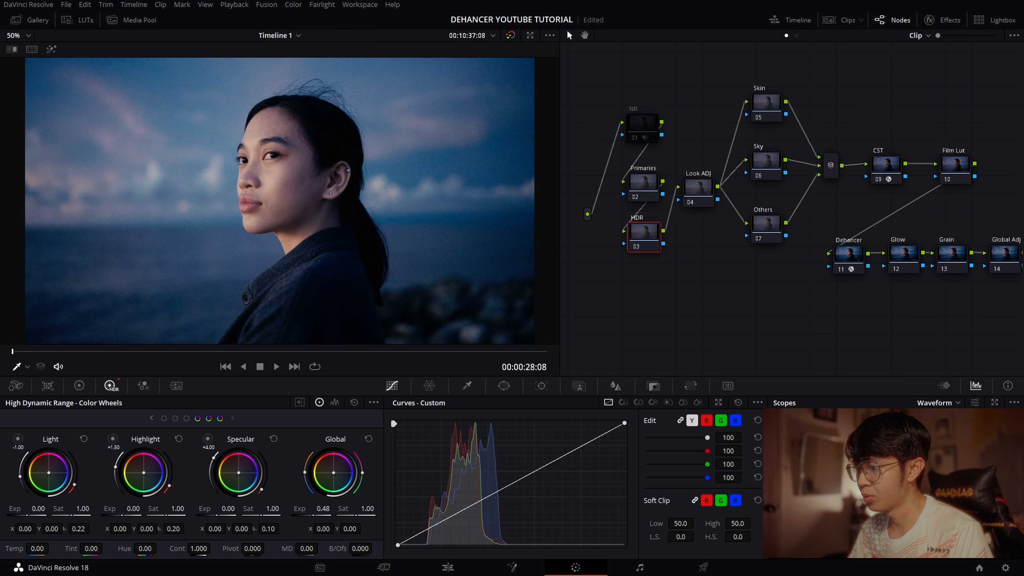
drag(120, 503, 119, 503)
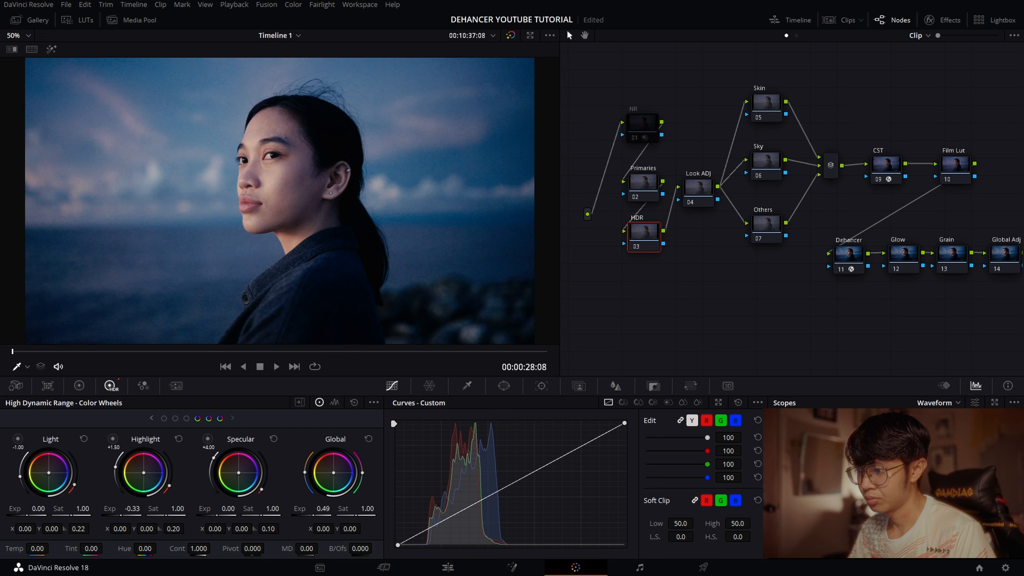
drag(38, 508, 35, 508)
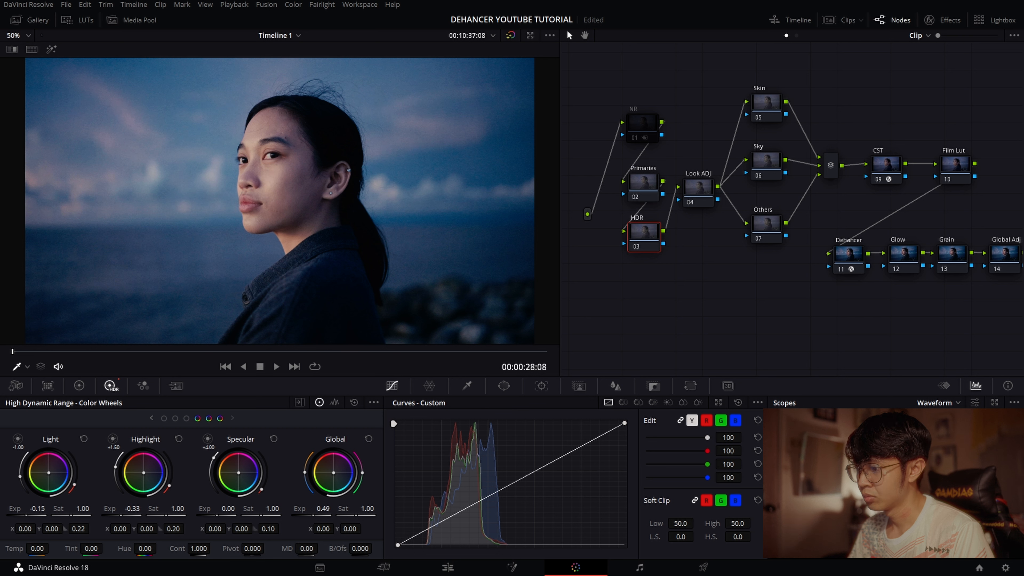
click(151, 420)
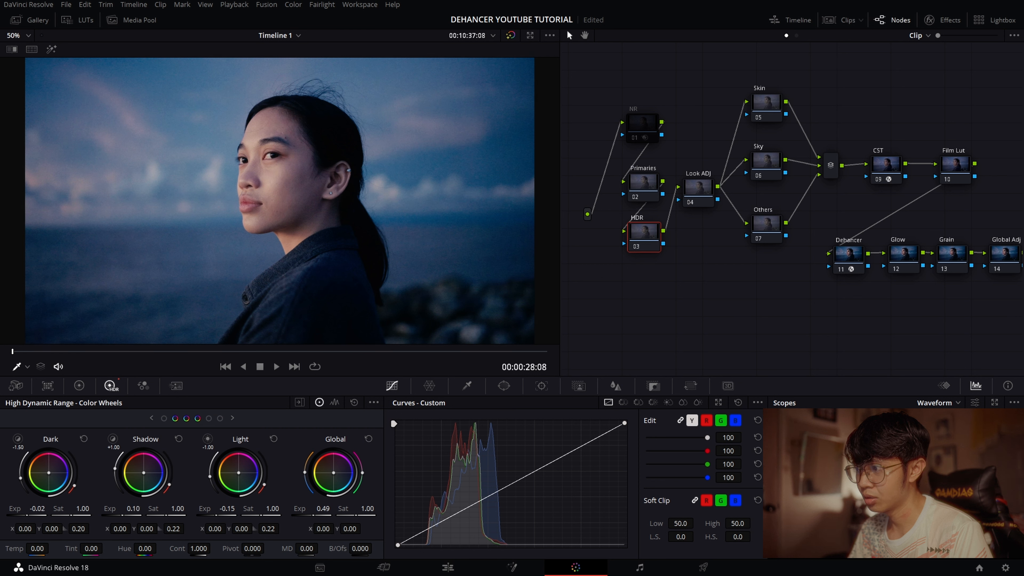
- On the Primaries node, set the color wheels' master levels to about -0.02 Lift, 0.02 Gamma and 0.95 Gain
click(645, 184)
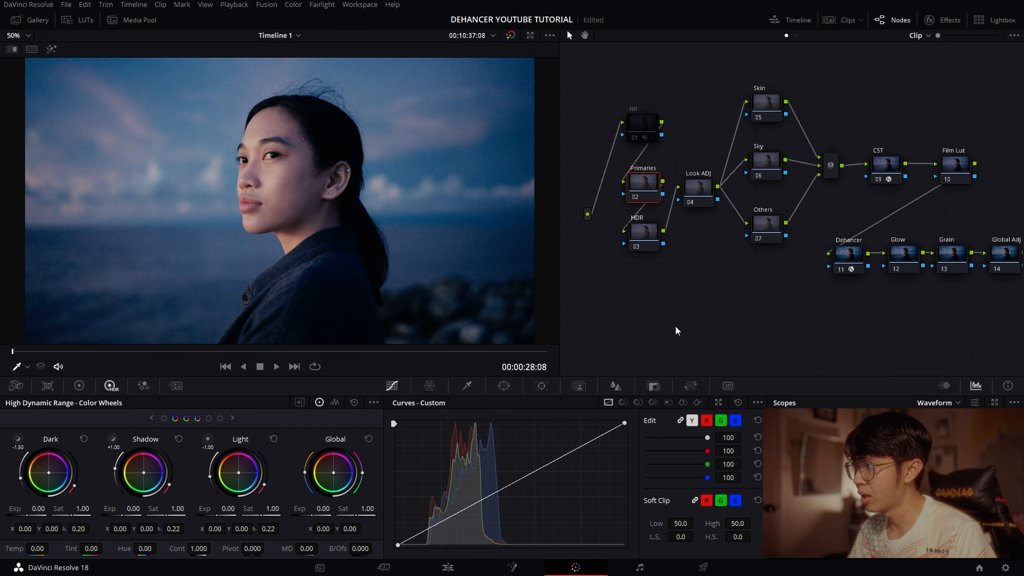
drag(723, 320, 734, 320)
click(79, 386)
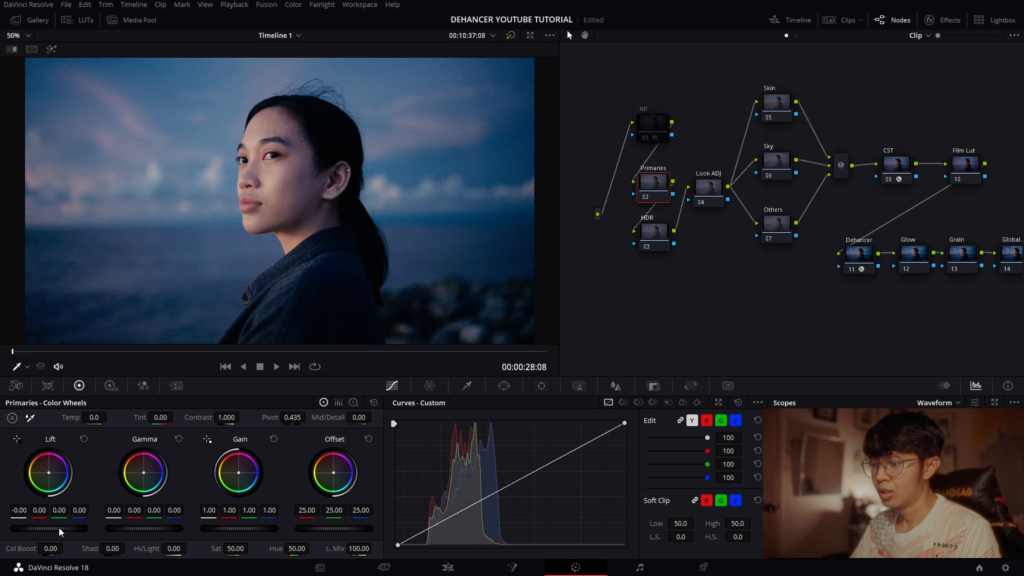
drag(56, 526, 52, 525)
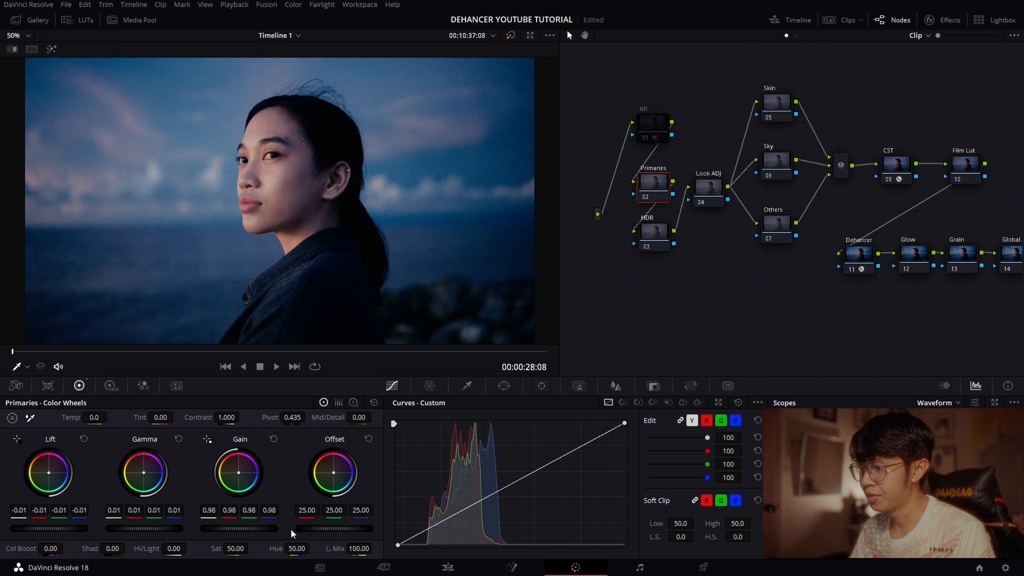
drag(240, 529, 237, 529)
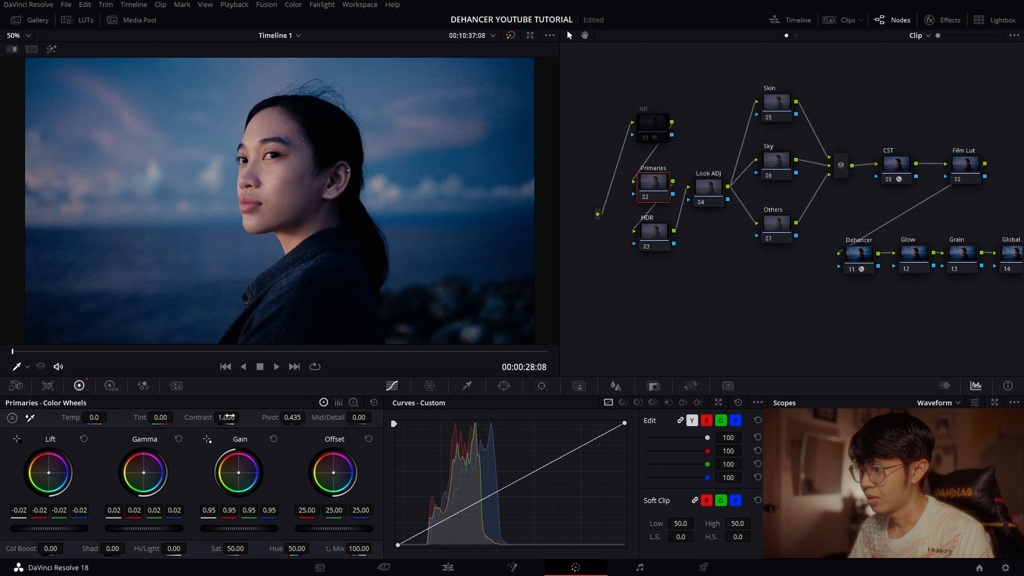
- Desaturate the Primaries node to 0 to judge tonality, and set its Contrast to 1.03 and Pivot to about 0.205
drag(236, 548, 218, 548)
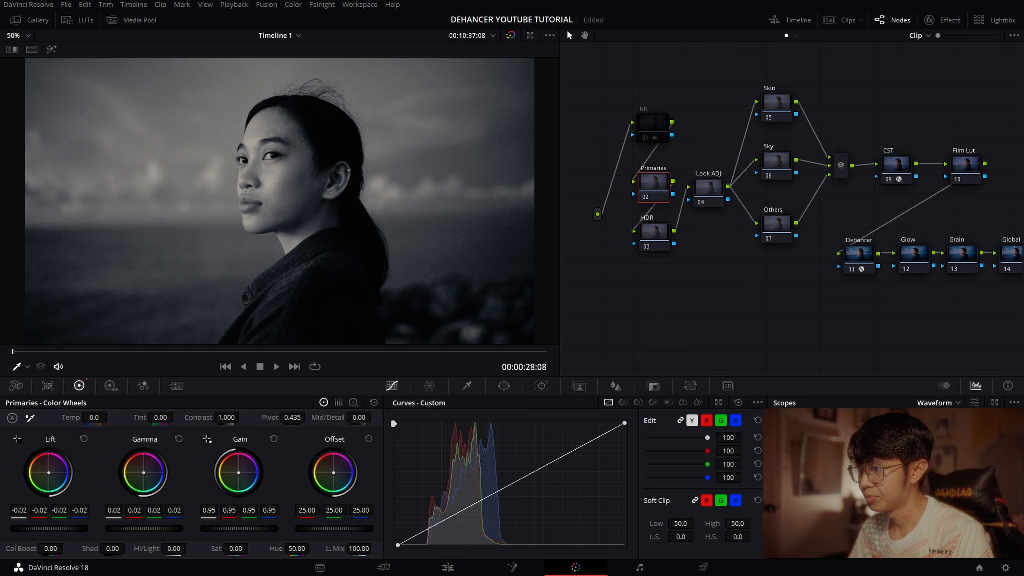
drag(243, 417, 242, 417)
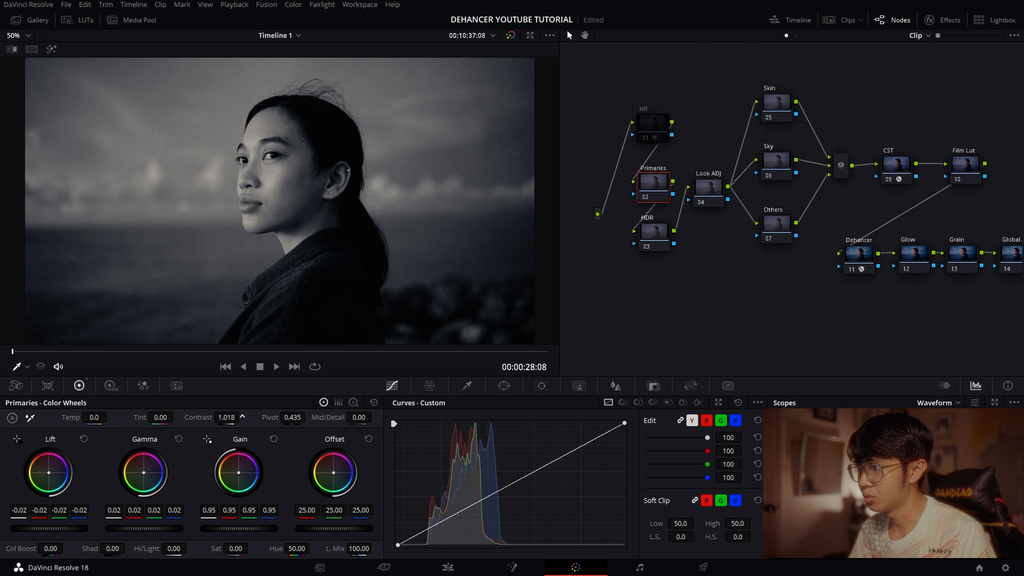
double_click(235, 418)
text(1.03)
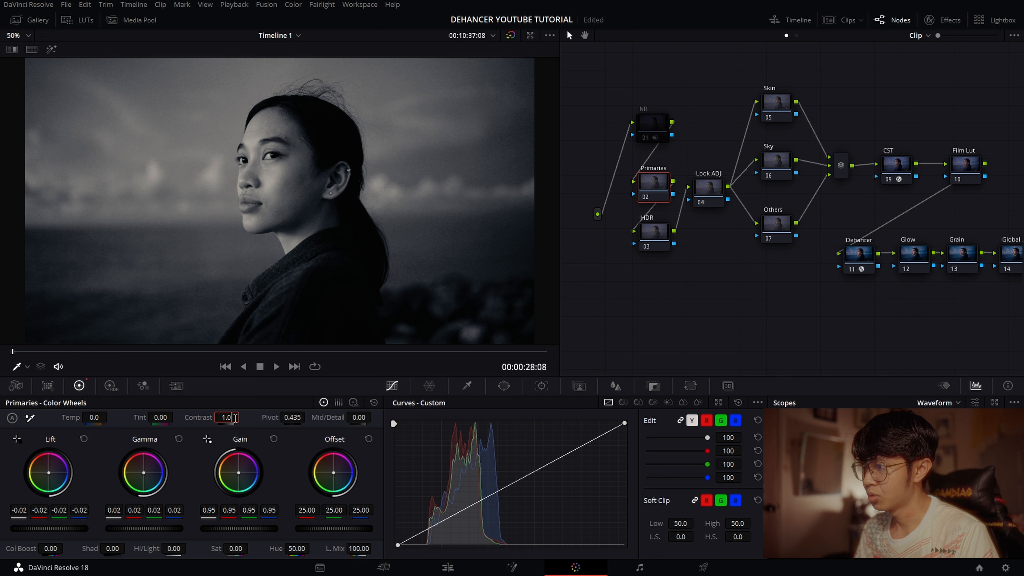
key(Return)
drag(299, 418, 3, 512)
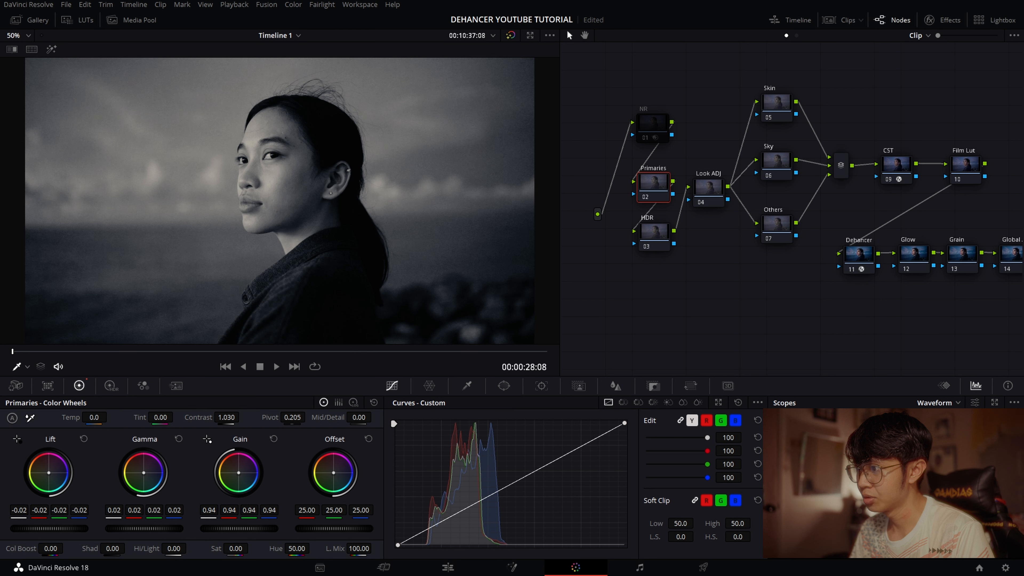
- Shape the Look ADJ node's custom curve with spline handles, slightly lowering the white point, bowing the highlights up and raising the black point
click(717, 190)
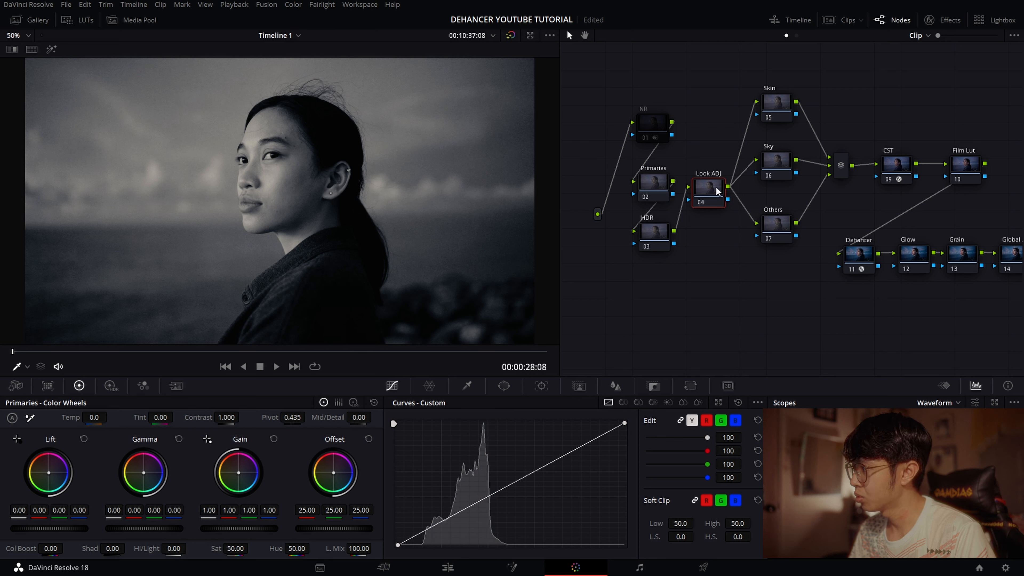
click(757, 403)
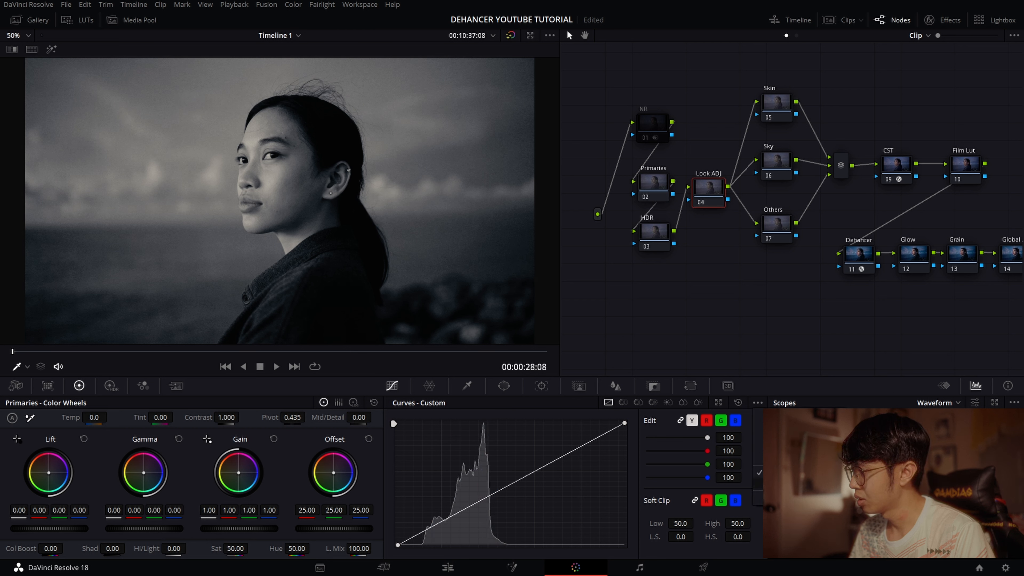
click(626, 424)
drag(626, 423, 628, 429)
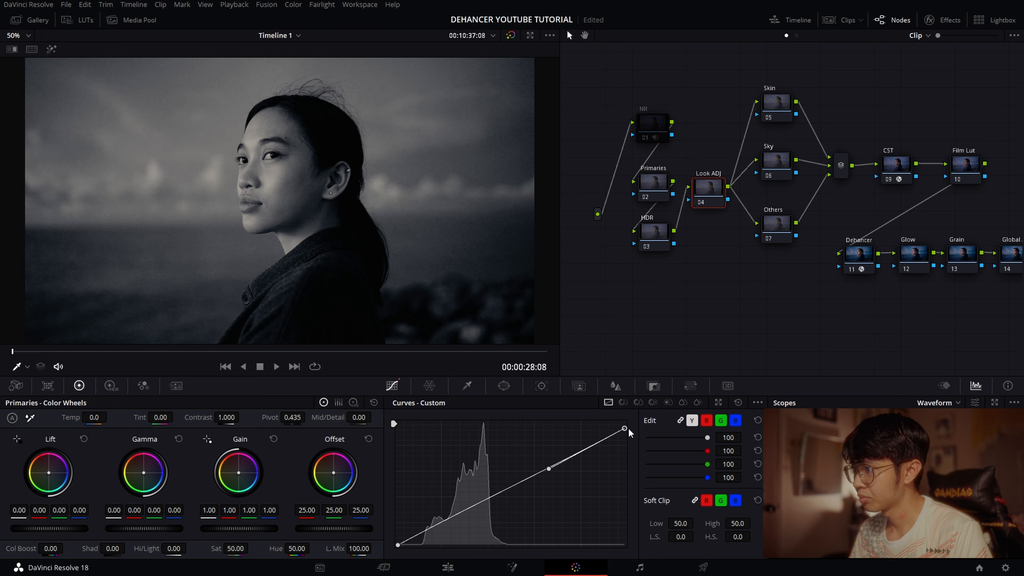
drag(549, 468, 547, 463)
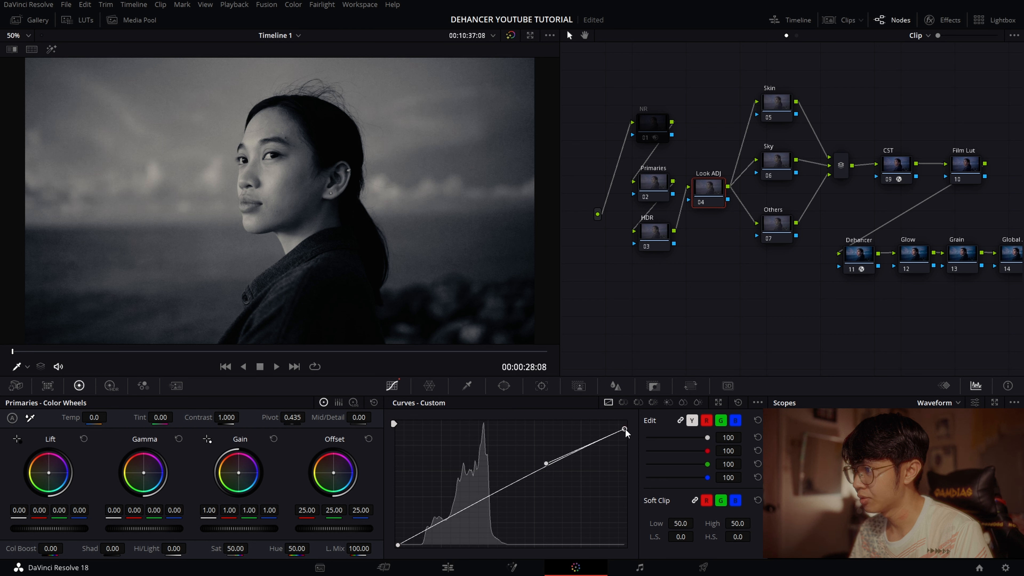
drag(398, 545, 398, 543)
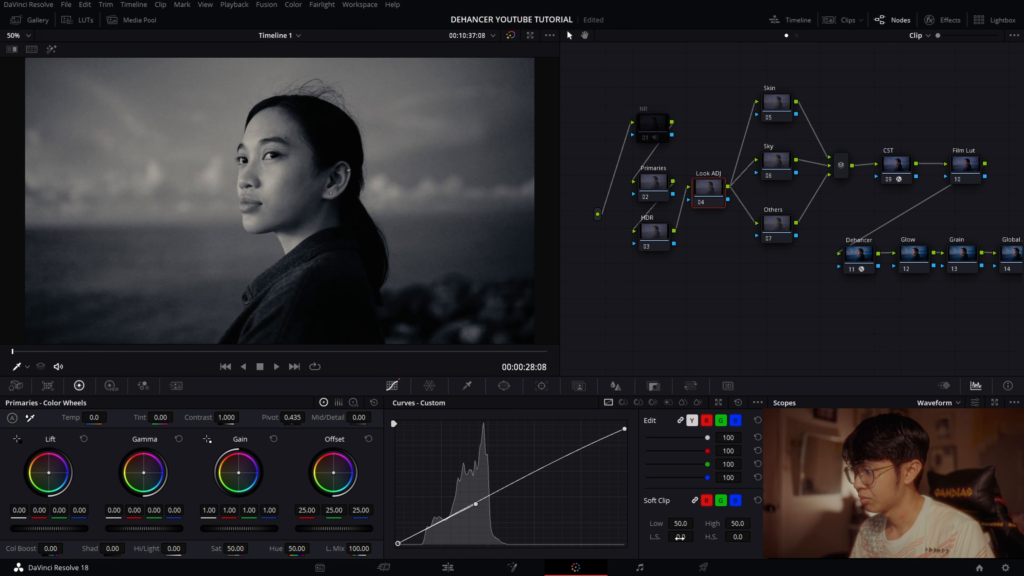
- Restore the Primaries node's Saturation to its default of 50
click(654, 188)
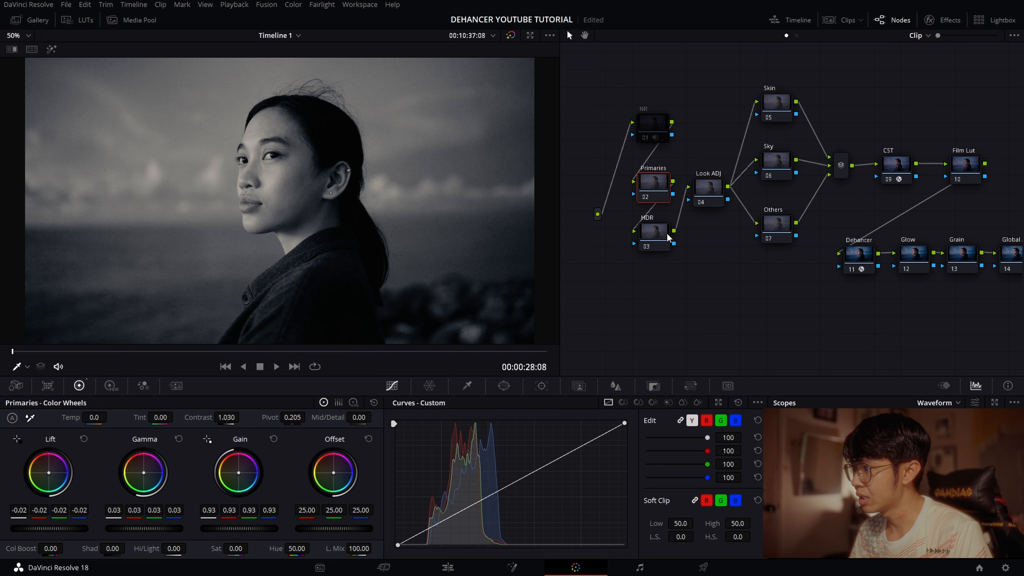
double_click(223, 551)
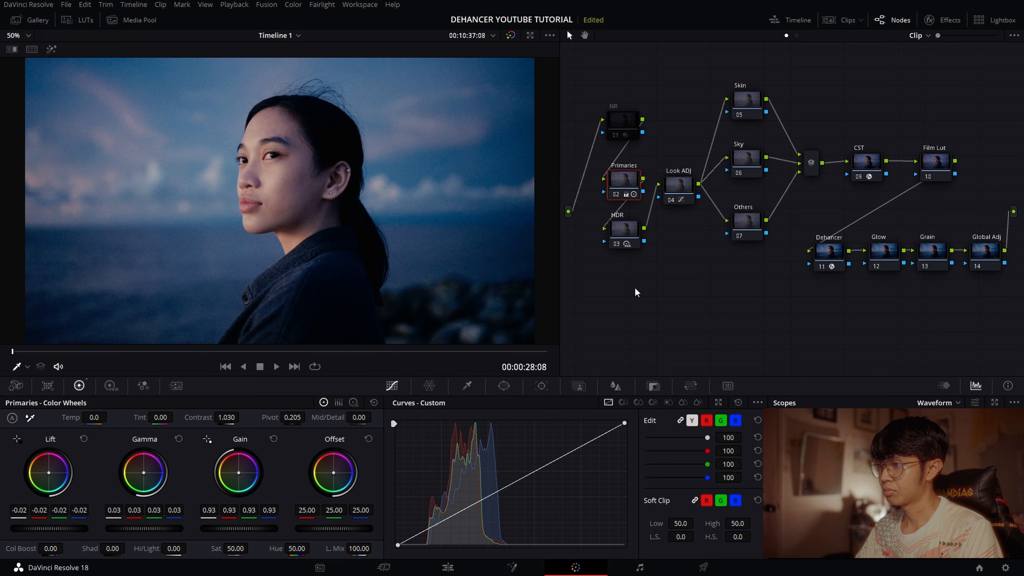
drag(635, 287, 640, 285)
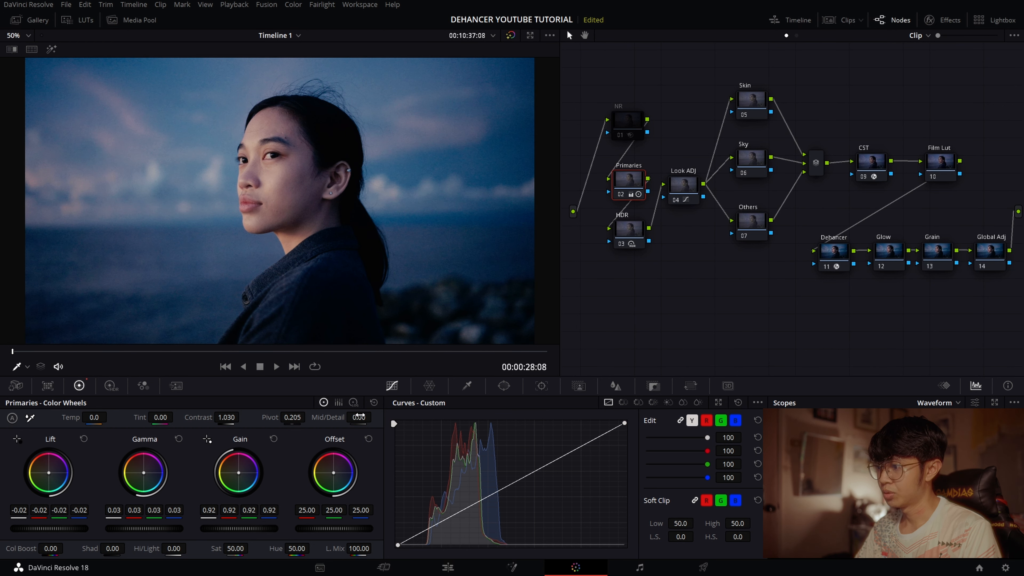
- Set the Primaries node's Mid/Detail to -10 and view the softened image full screen
mouse_move(359, 418)
mouse_down()
mouse_move(375, 417)
mouse_move(350, 418)
mouse_move(363, 418)
mouse_up()
double_click(364, 419)
text(-10)
key(Return)
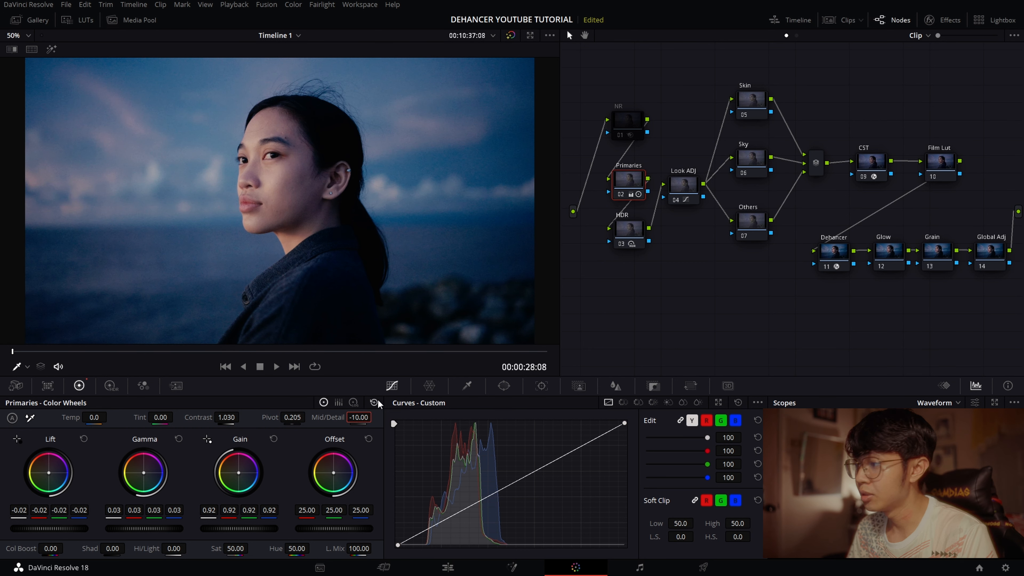
key(ctrl+f)
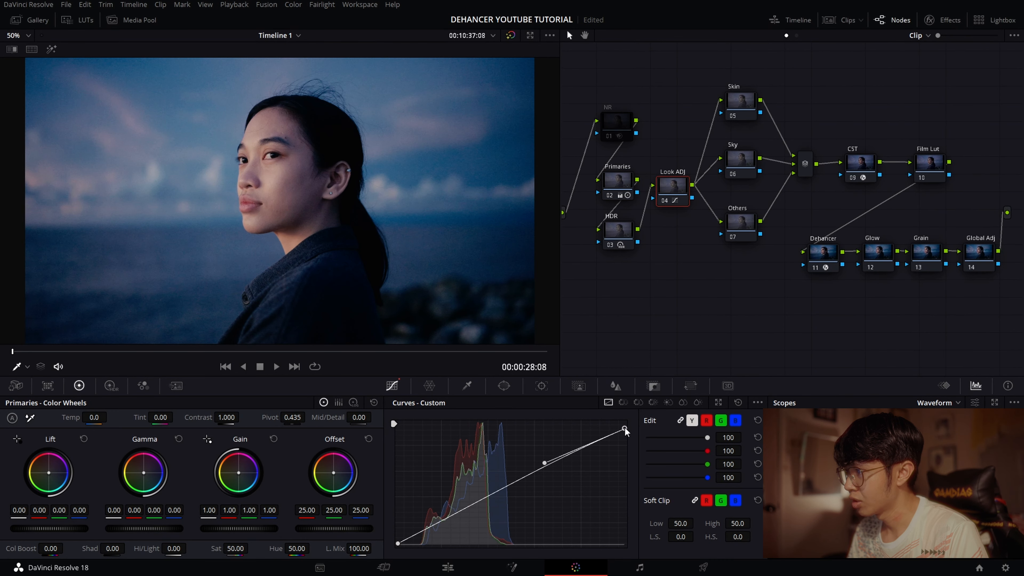
- Refine the highlight end of the Look ADJ node's custom curve and raise the soft clip's low softness to about 2.1
drag(626, 424, 629, 429)
drag(545, 463, 544, 460)
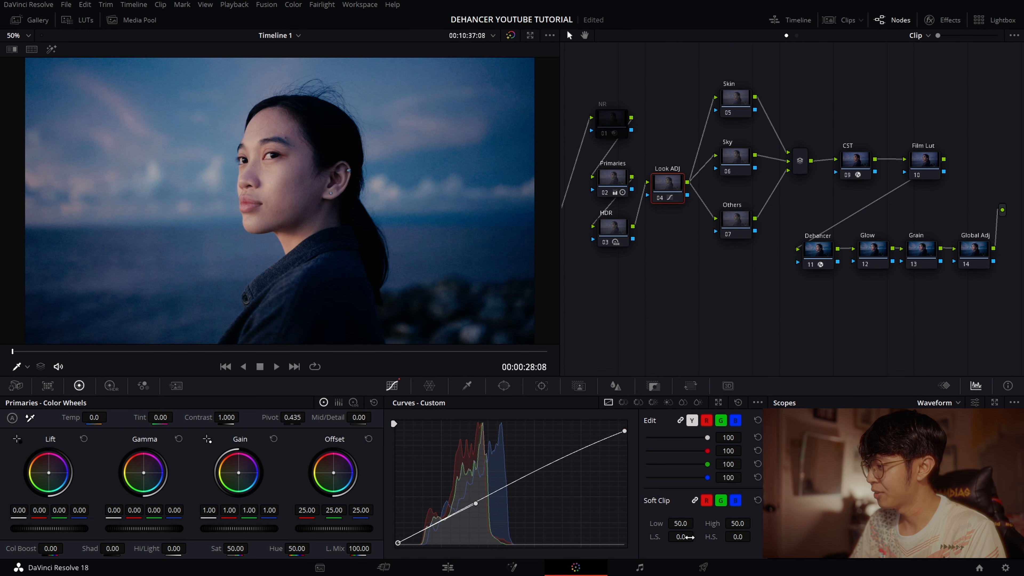
drag(682, 536, 696, 536)
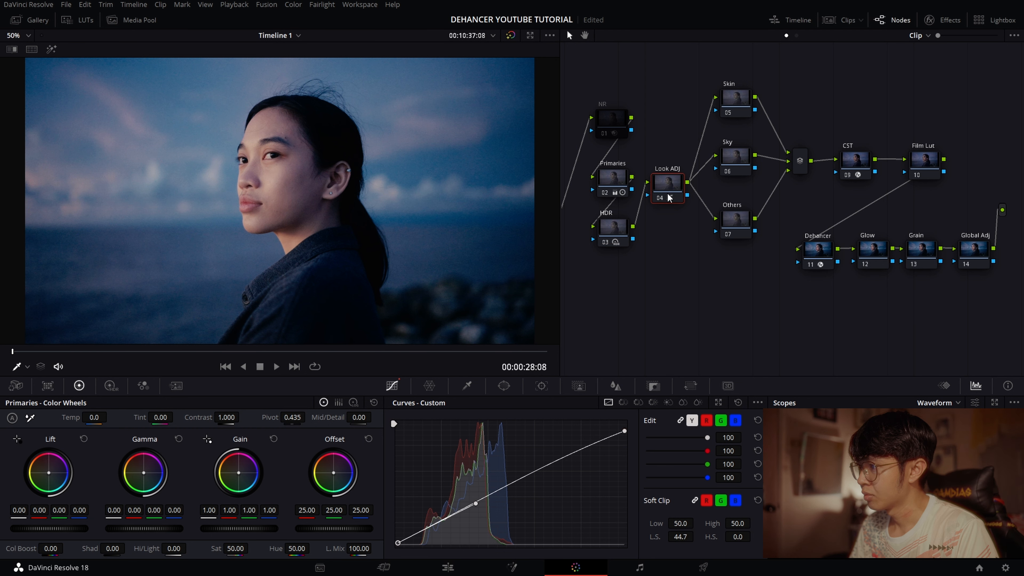
- Show the Color Warper's hue-saturation grid for the Look ADJ node
drag(668, 194, 668, 194)
drag(718, 283, 713, 282)
click(429, 385)
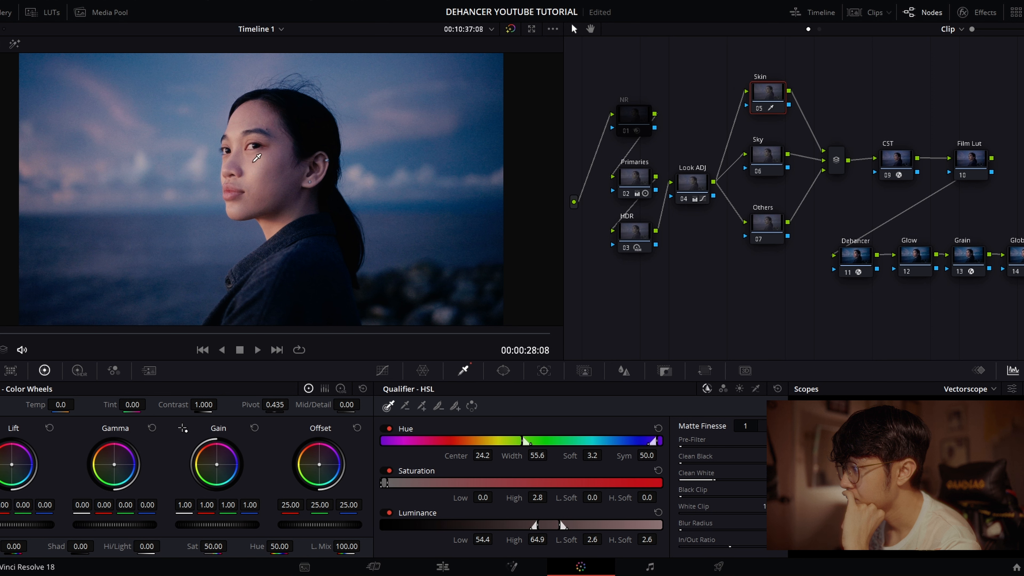
- Sample the skin on the woman's face and warm the Skin node's Gamma slightly, to about 0.01 red and -0.01 blue
click(257, 158)
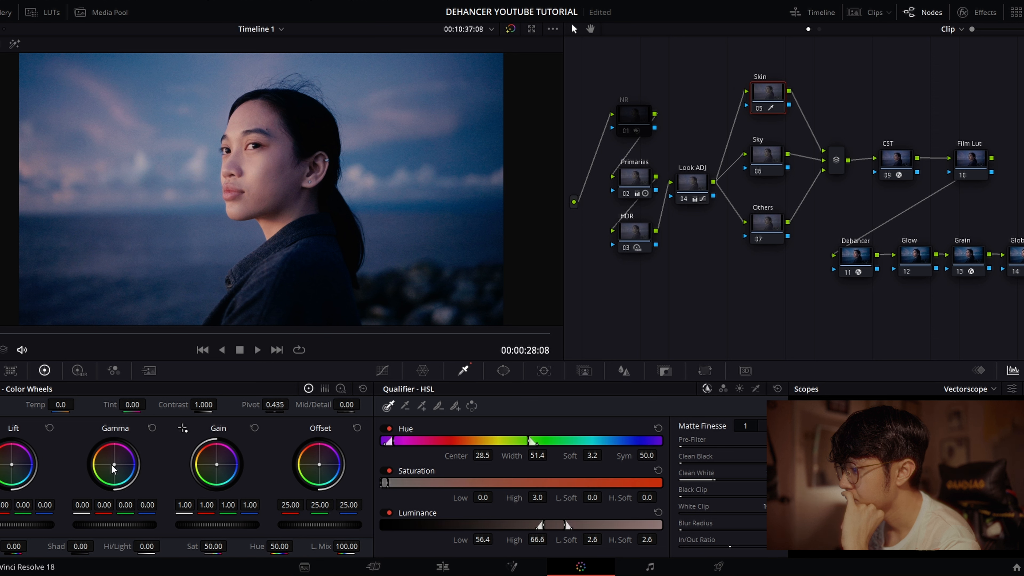
drag(115, 469, 114, 469)
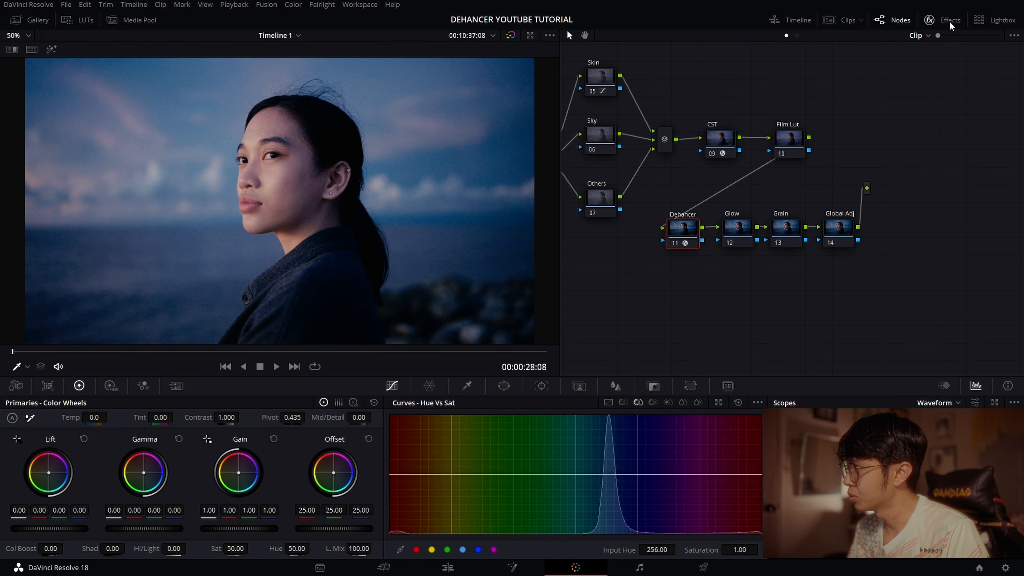
- Set the Halation profile in the Dehancer node's settings to 16 mm / Super 16
click(948, 21)
scroll(828, 212, up, 5)
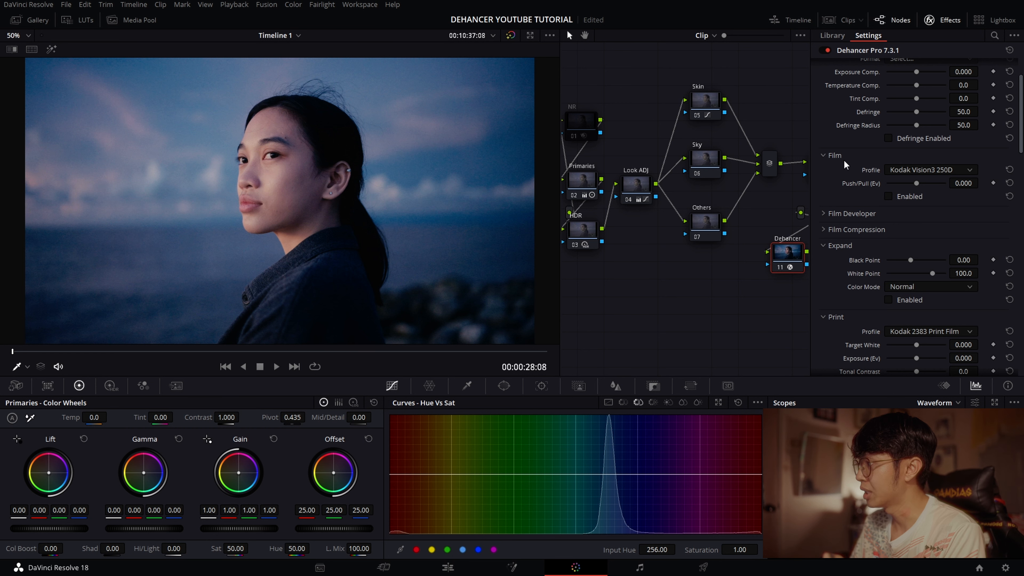
scroll(857, 277, down, 6)
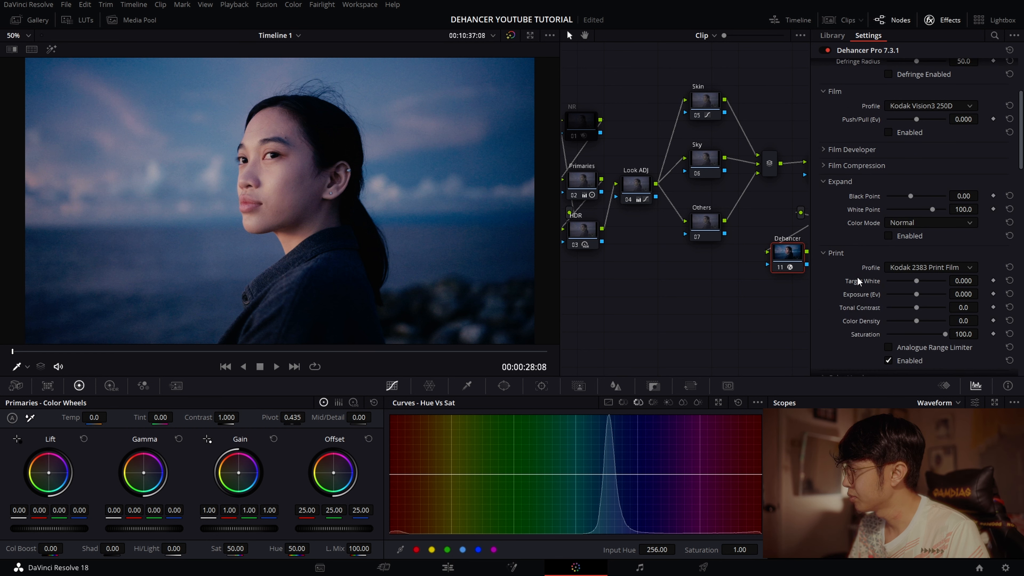
scroll(861, 249, down, 2)
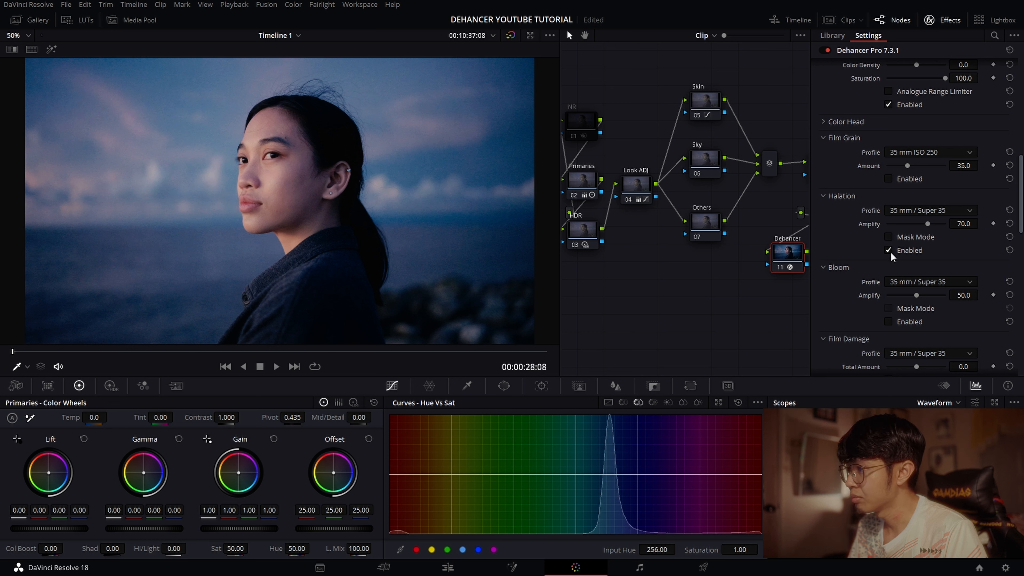
click(931, 210)
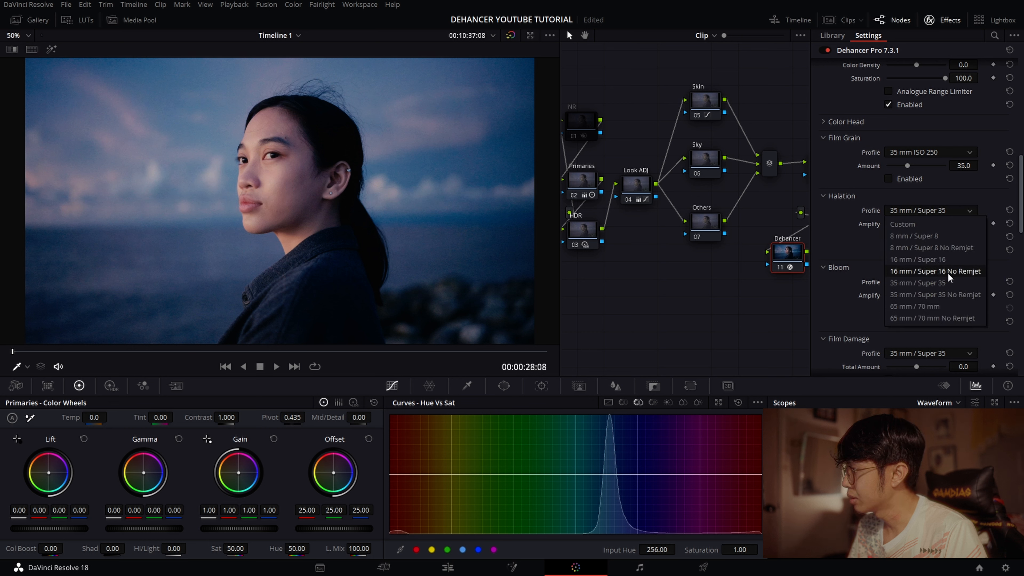
click(953, 263)
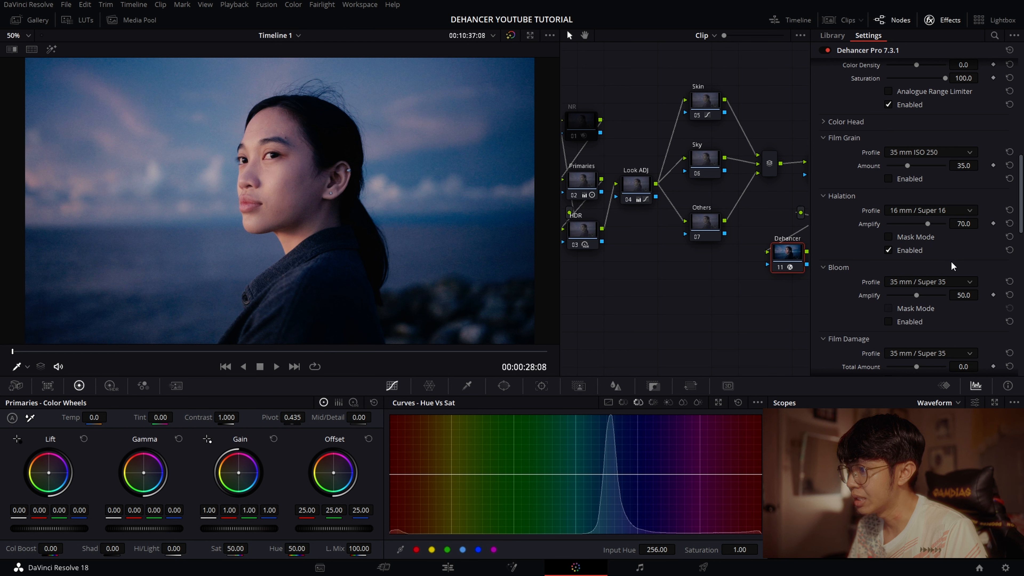
- Enable Dehancer's Bloom with the 65 mm / 70 mm profile and view the image full screen
scroll(846, 273, down, 2)
click(890, 259)
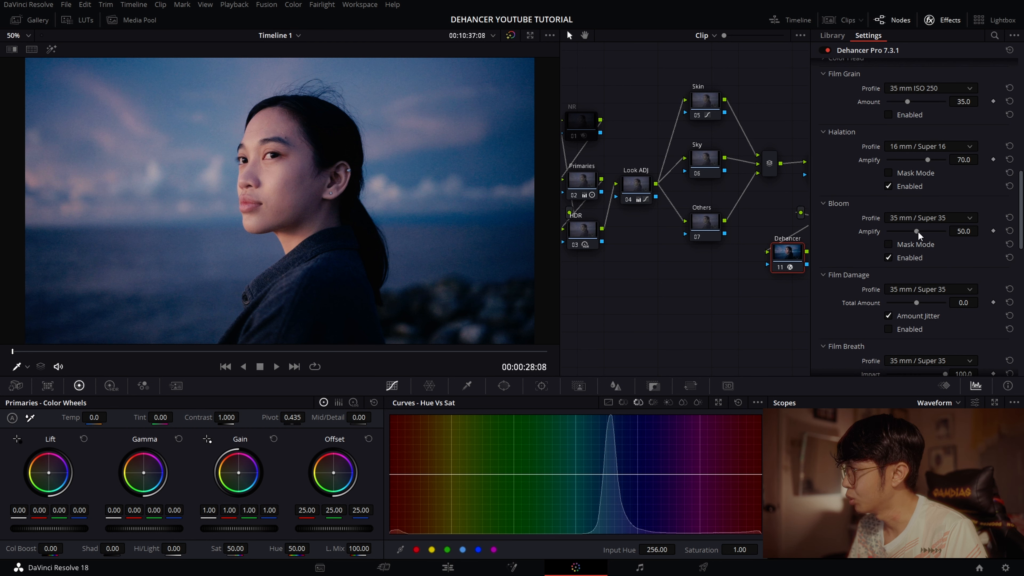
click(919, 220)
click(922, 266)
key(ctrl+f)
key(Escape)
scroll(843, 204, down, 5)
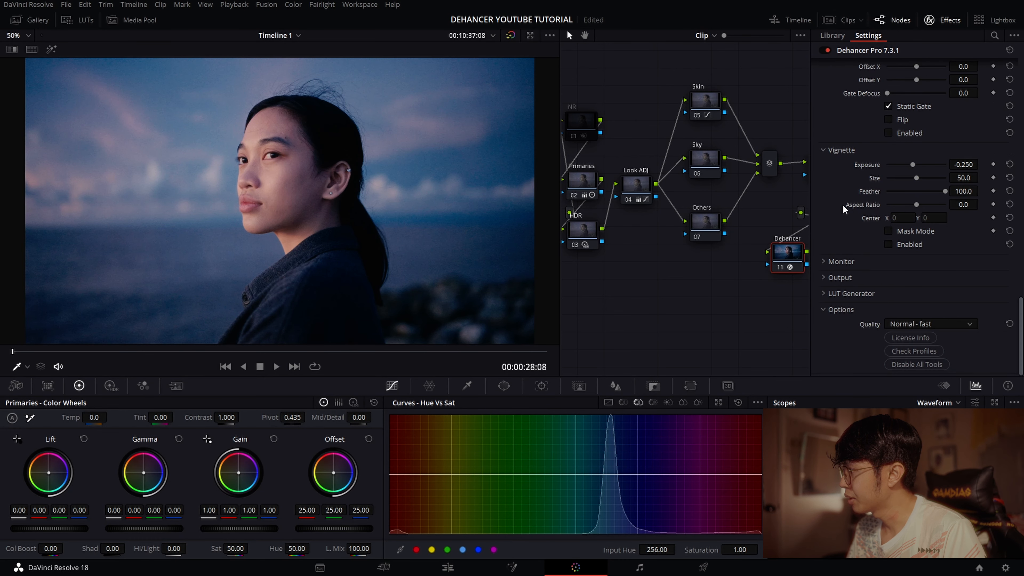
scroll(859, 225, up, 10)
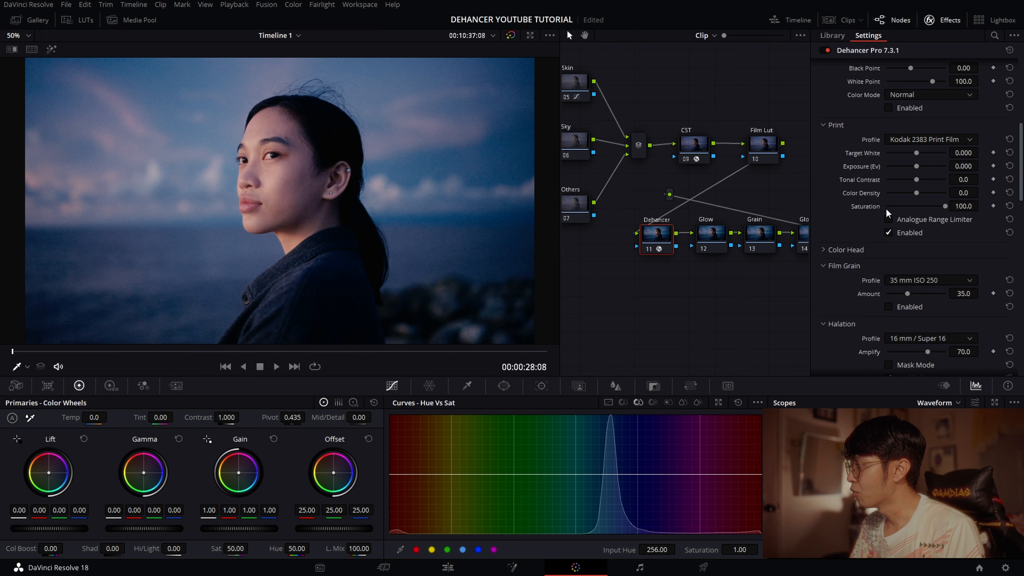
scroll(862, 225, up, 5)
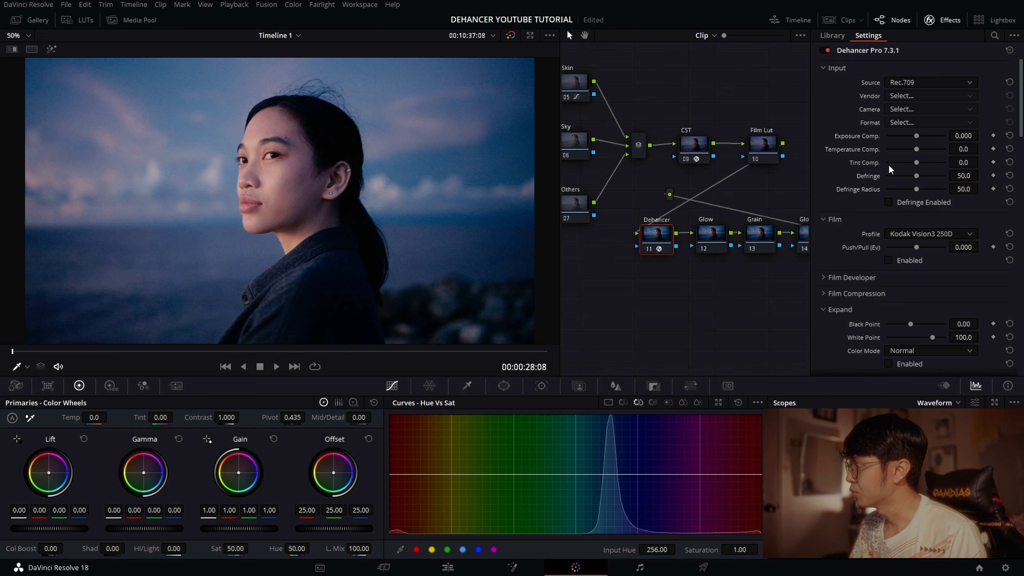
click(939, 24)
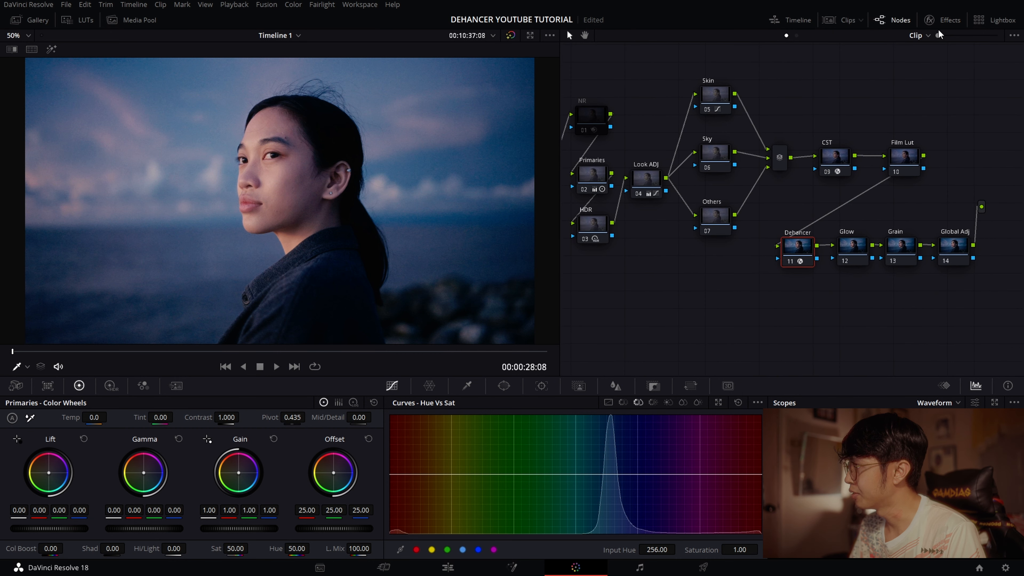
- Try Dehancer's Film Grain with the 35 mm ISO 50 profile and view the image full screen
click(930, 20)
scroll(880, 269, down, 3)
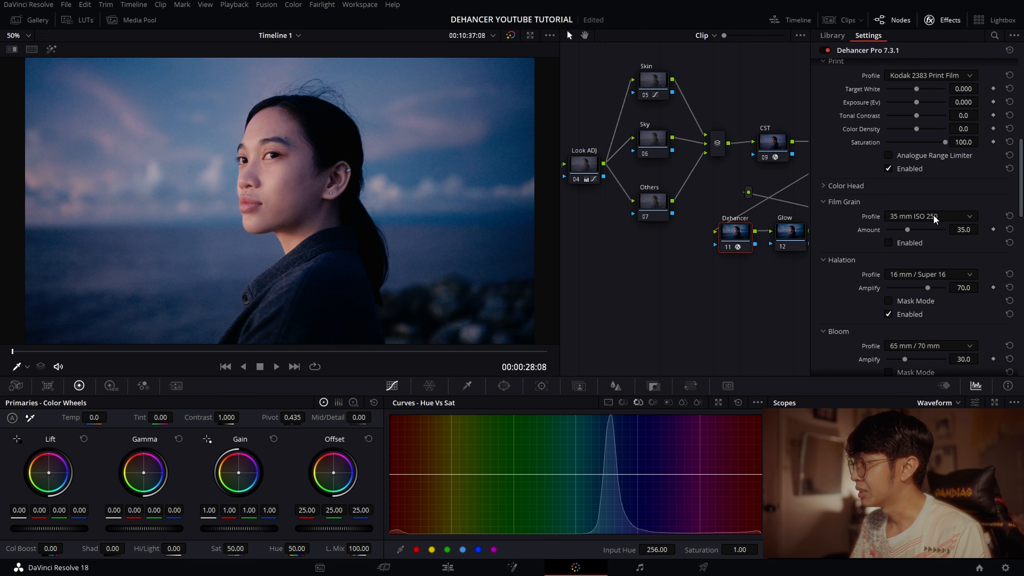
click(891, 244)
click(925, 217)
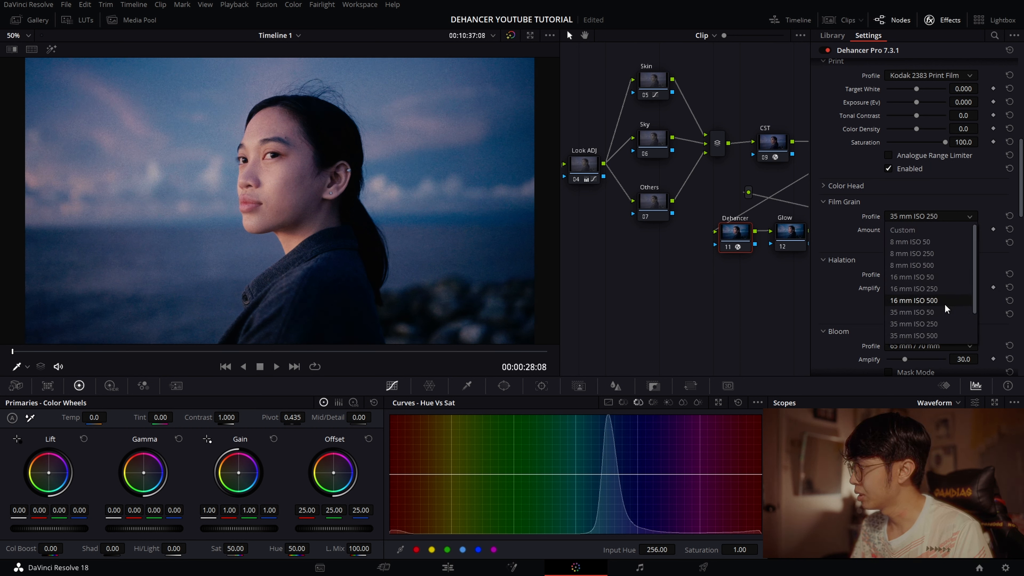
click(928, 312)
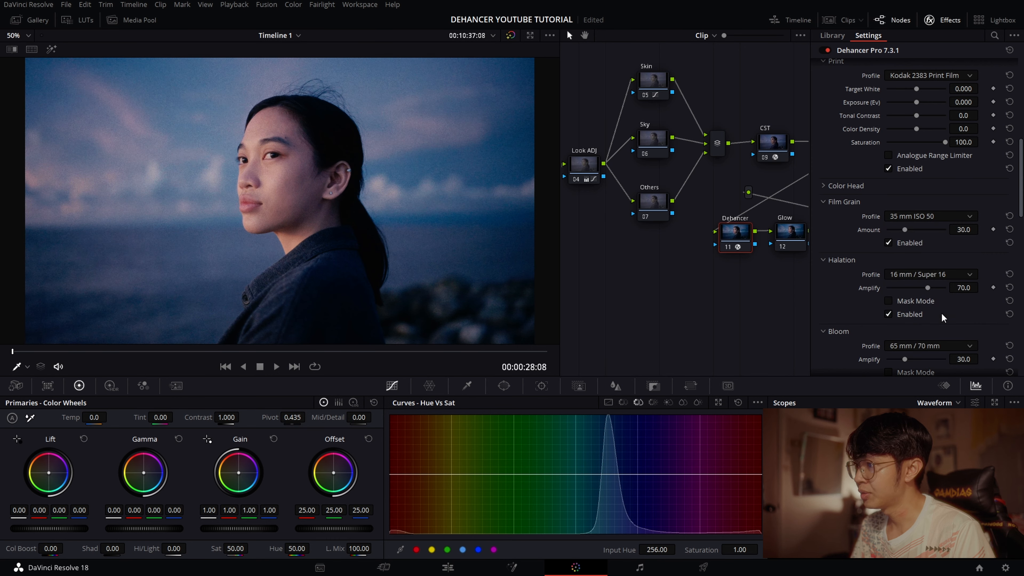
key(ctrl+f)
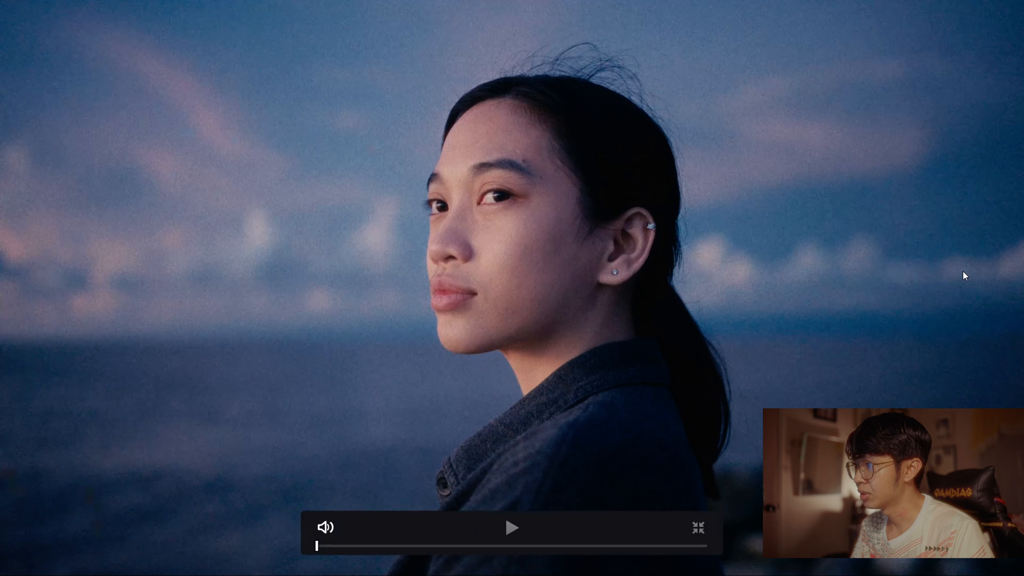
key(ctrl+f)
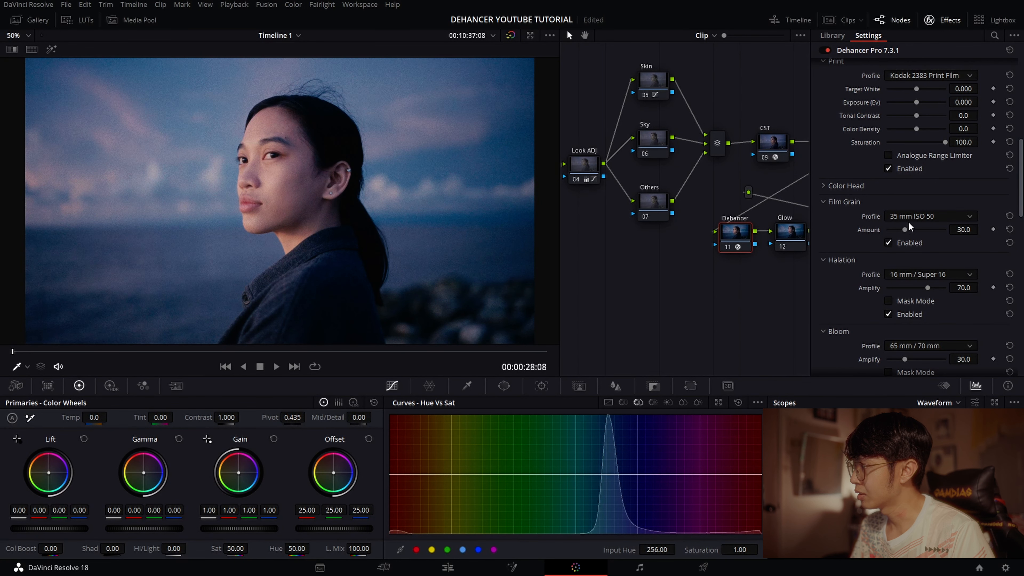
- Try the 65 mm ISO 50 profile for Dehancer's Film Grain and check it full screen
click(924, 216)
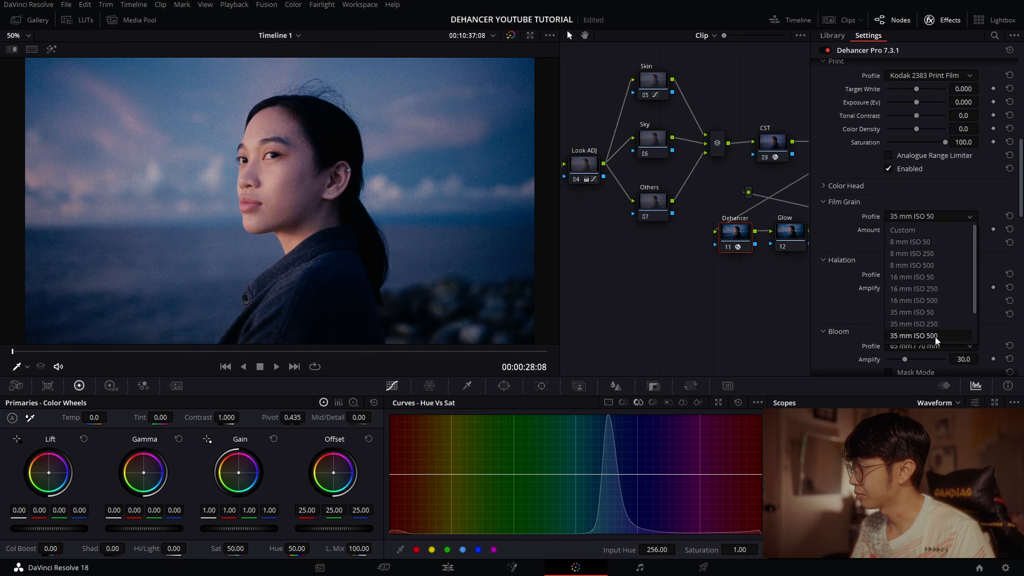
click(935, 315)
key(ctrl+f)
key(ctrl+f)
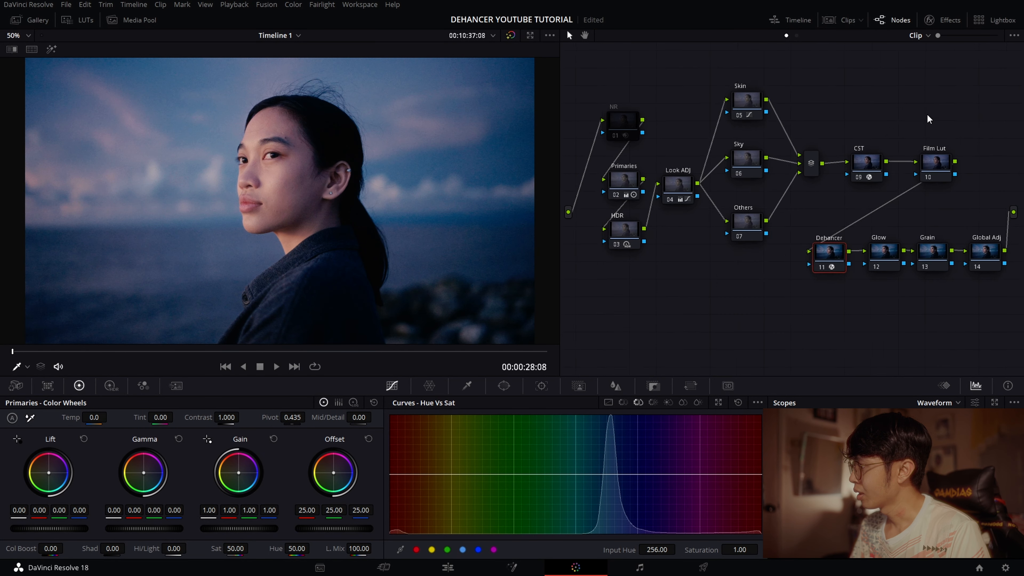
- Add the Film Grain effect to the Grain node with the 35mm preset and raise Grain Size to about 0.33
drag(928, 116, 861, 101)
click(860, 236)
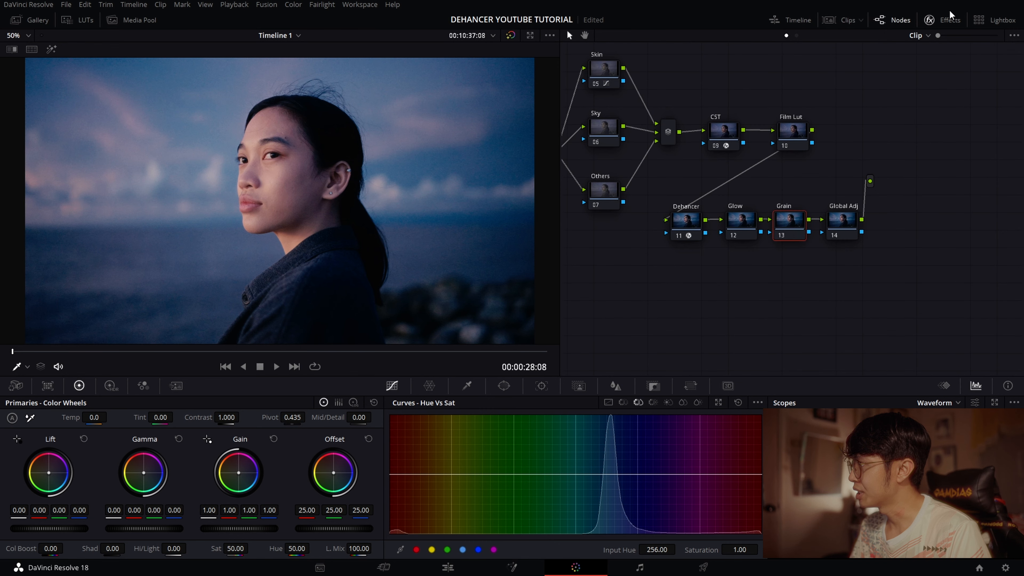
click(945, 22)
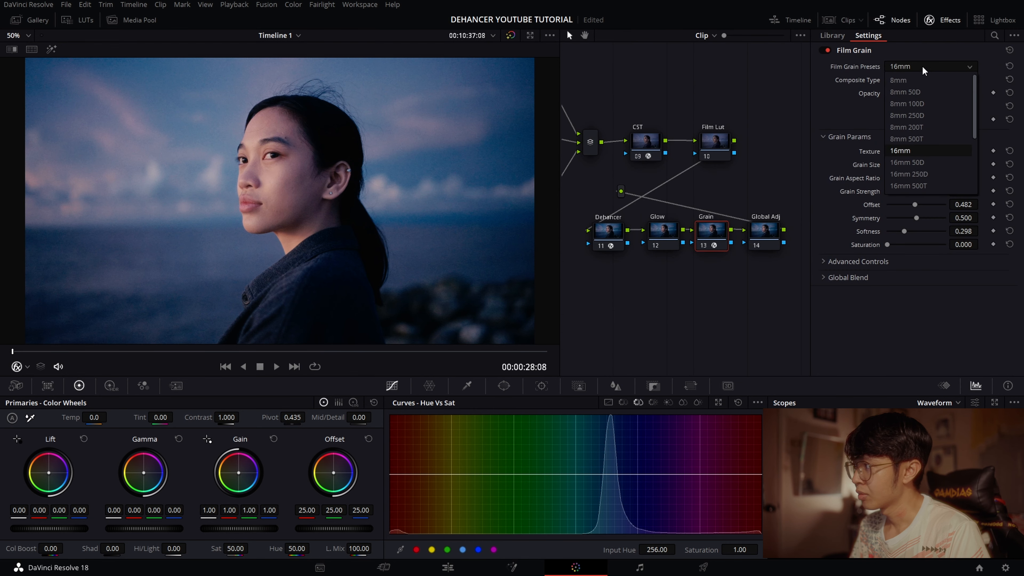
scroll(931, 137, down, 2)
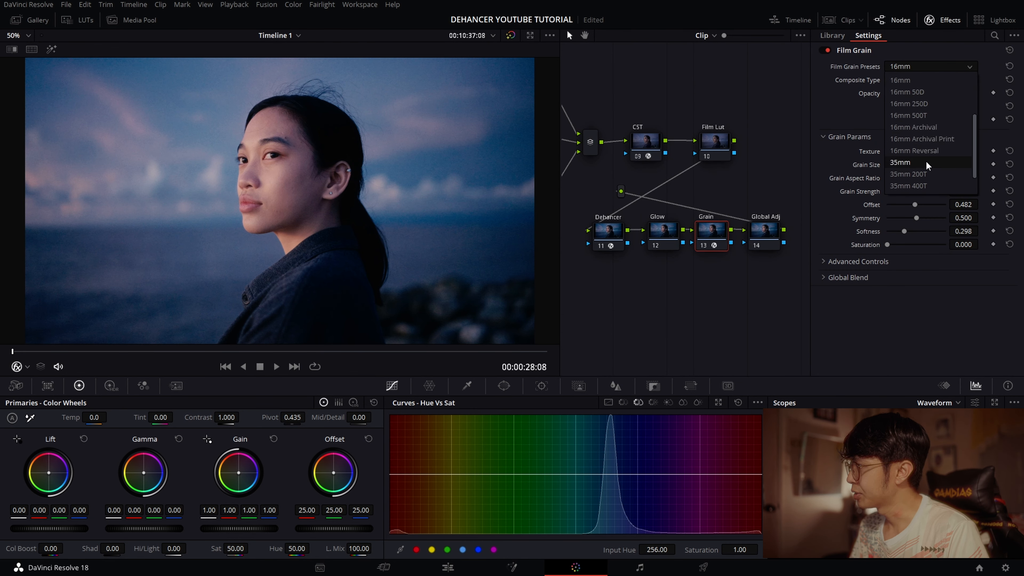
click(911, 163)
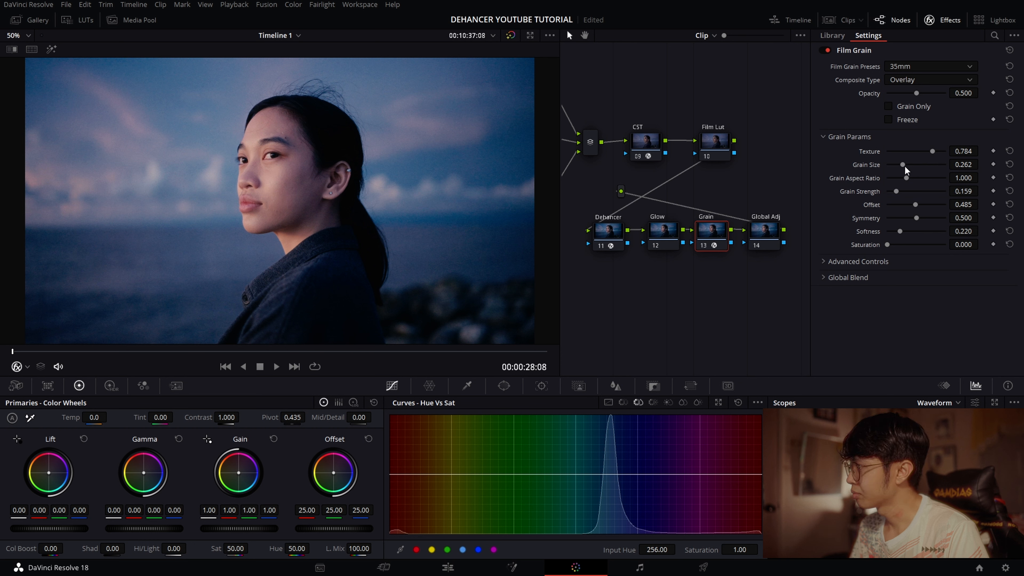
drag(901, 164, 906, 165)
- In the film grain's advanced controls, set Shadows to 0.6 and Midtones to about 0.55, and raise Highlights slightly
click(883, 261)
drag(916, 276, 921, 276)
click(970, 276)
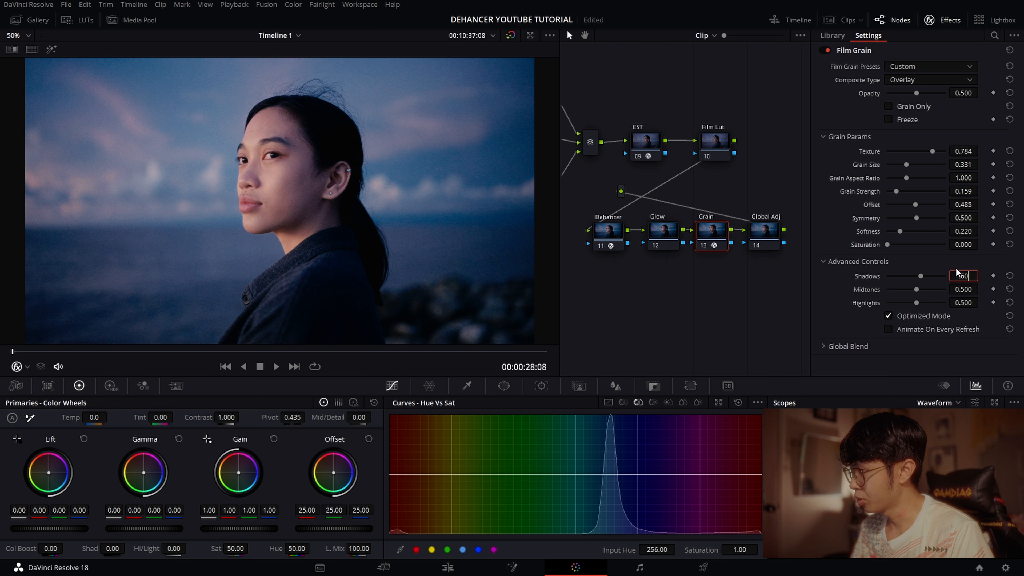
text(0.6)
key(Return)
drag(917, 290, 921, 290)
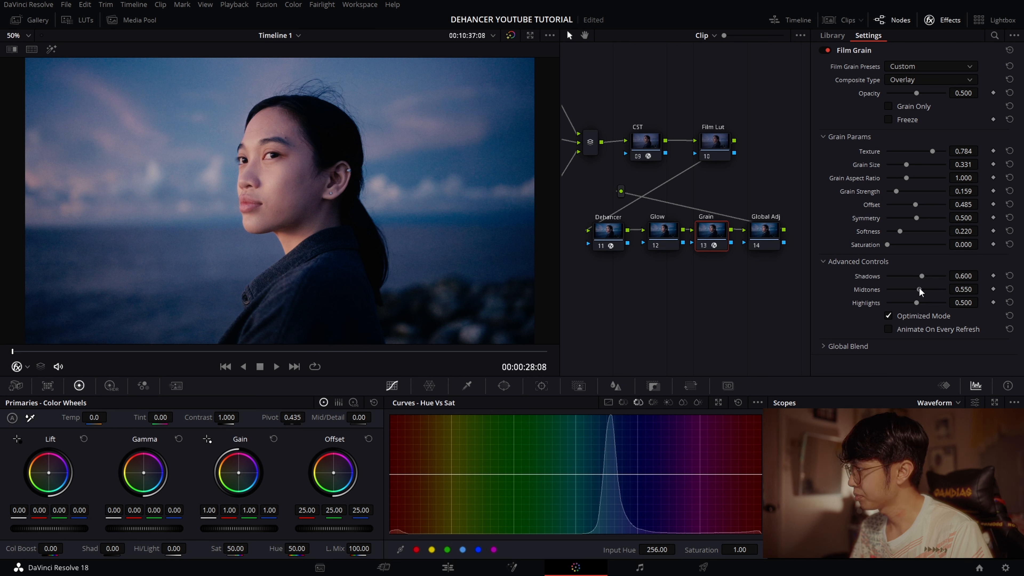
drag(917, 304, 921, 305)
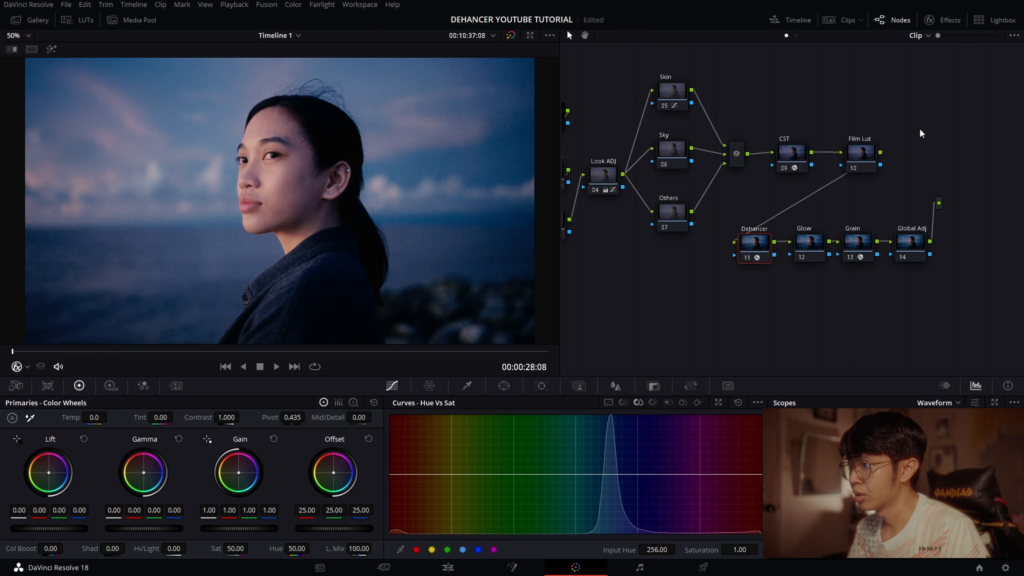
- View the graded image with the new grain full screen
key(ctrl+f)
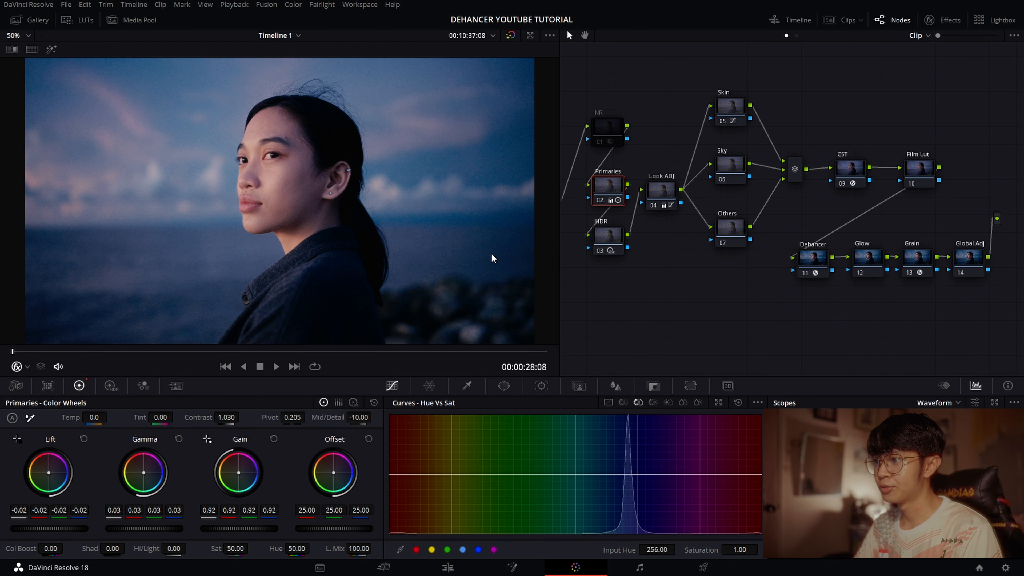
key(ctrl+f)
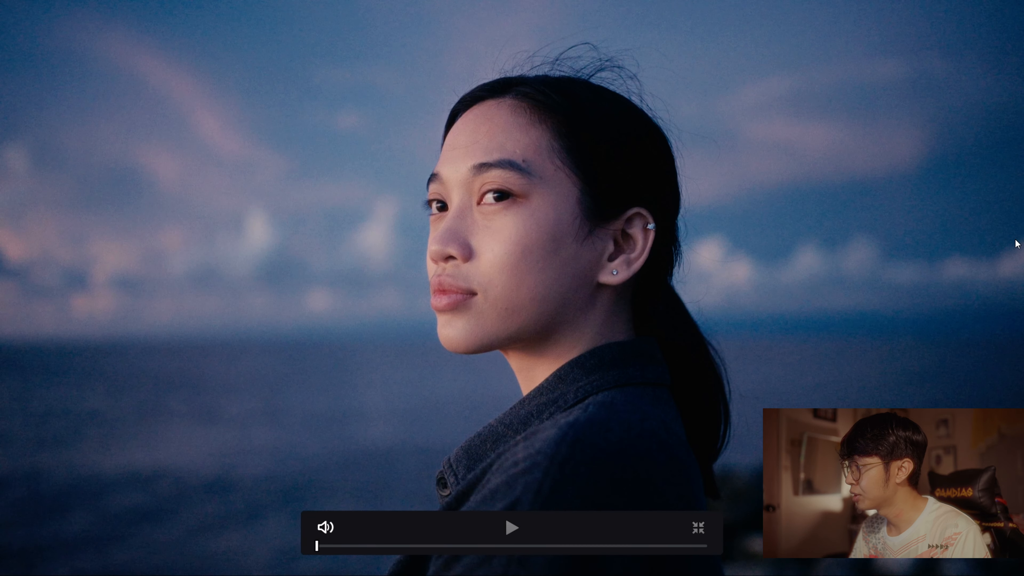
key(Escape)
- Look over the NR node and examine the Dehancer node's print, film grain, halation and bloom settings
click(609, 129)
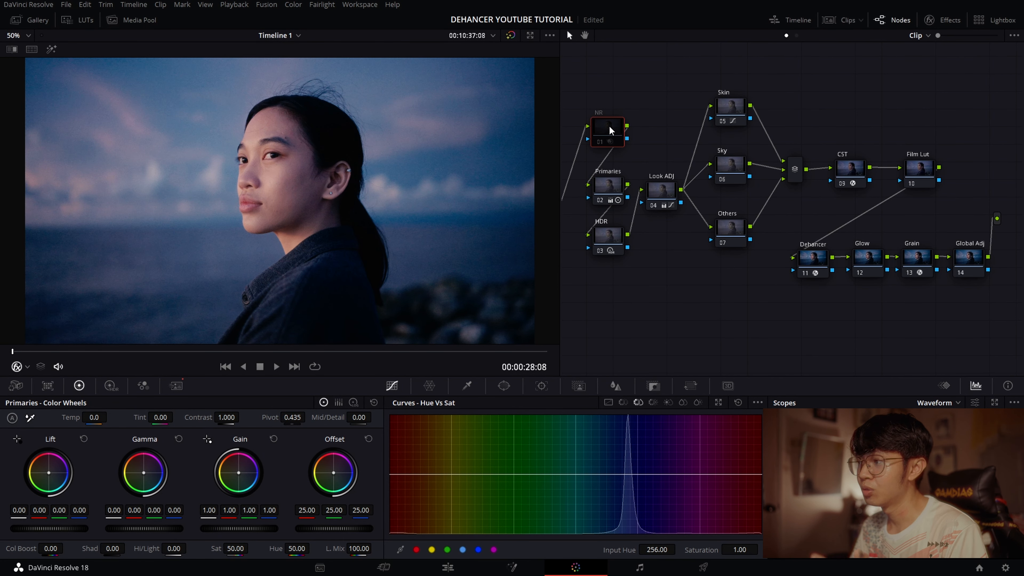
drag(666, 124, 605, 85)
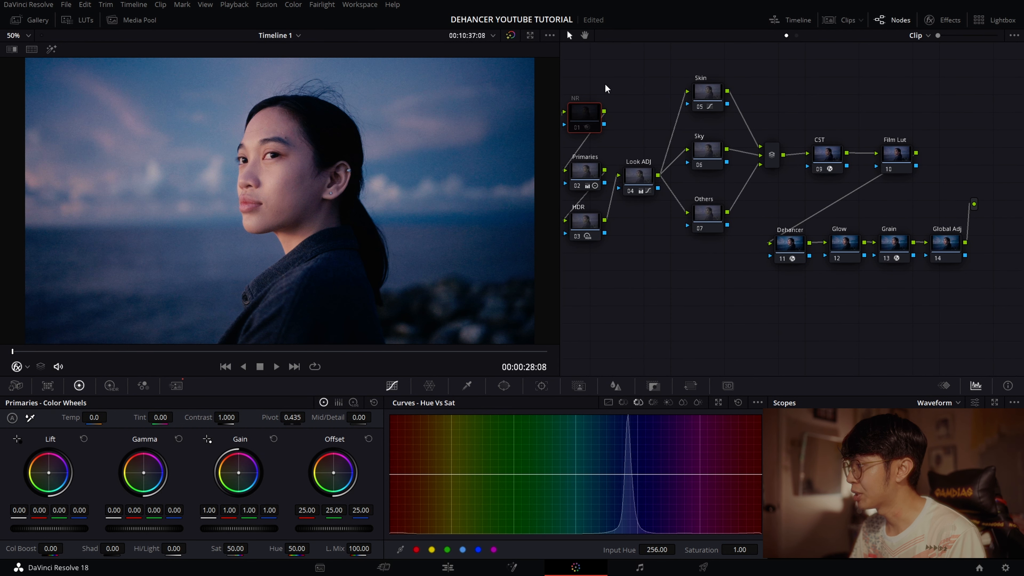
click(793, 243)
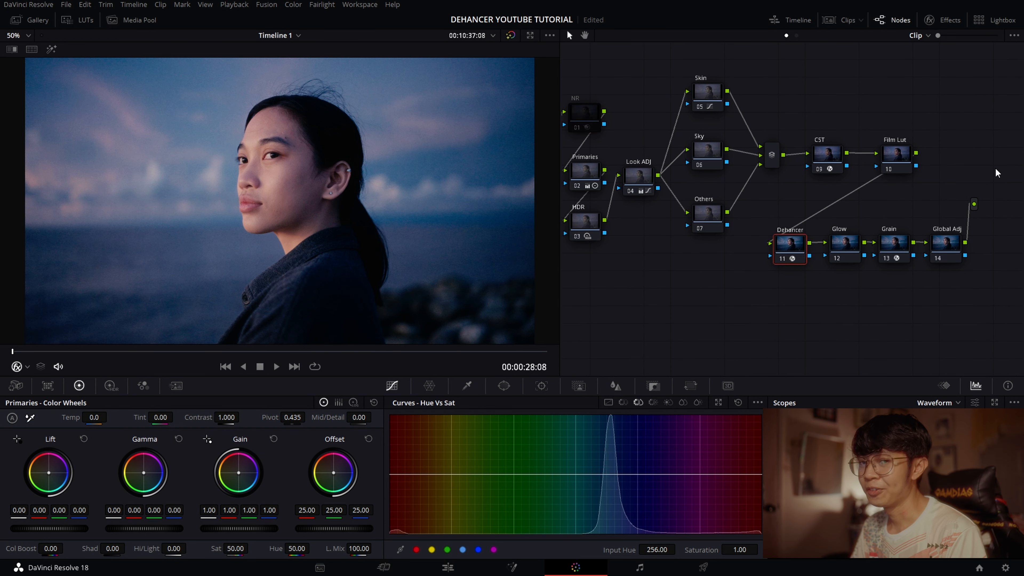
drag(986, 160, 897, 160)
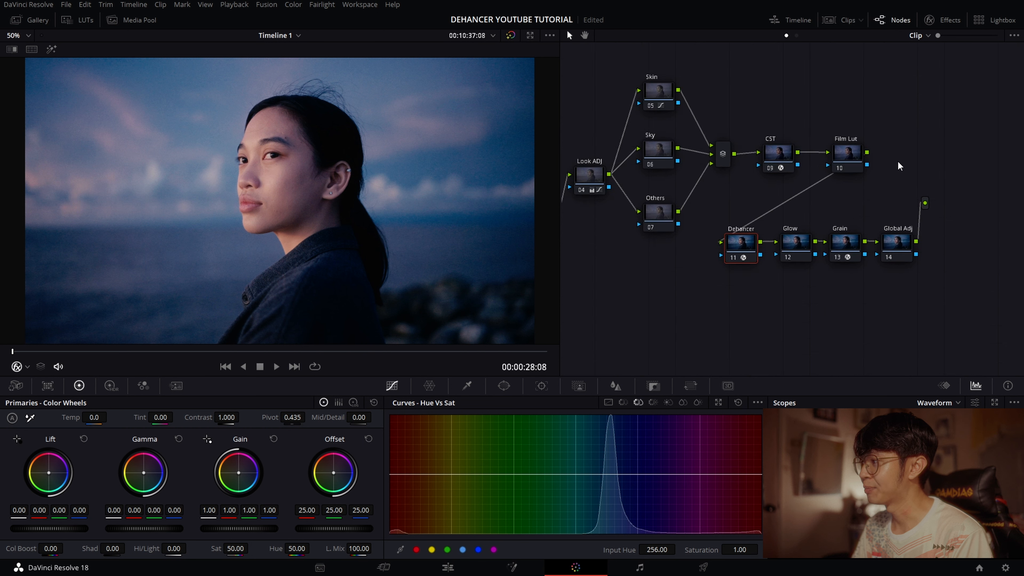
click(946, 19)
scroll(854, 184, down, 4)
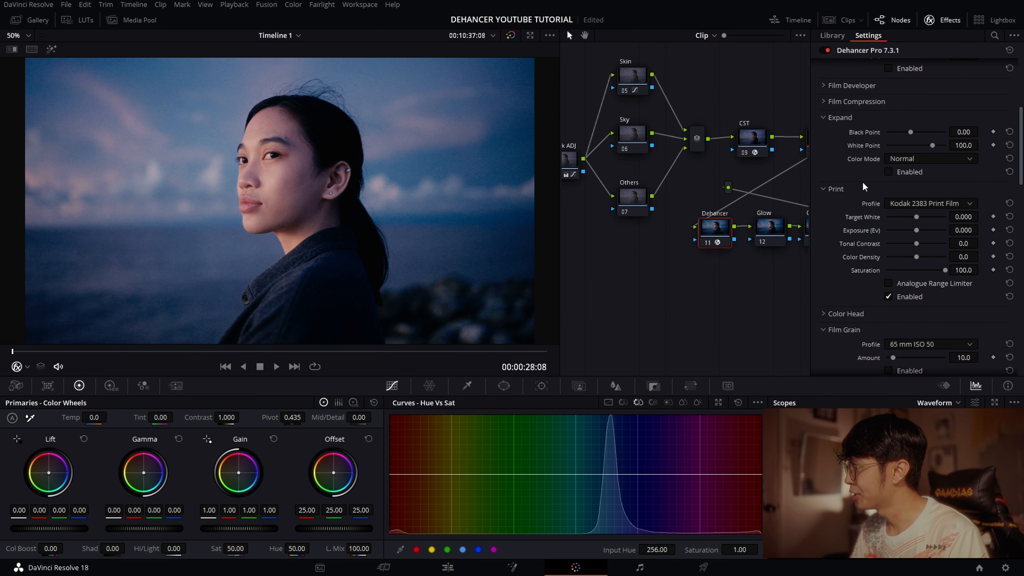
scroll(867, 212, down, 4)
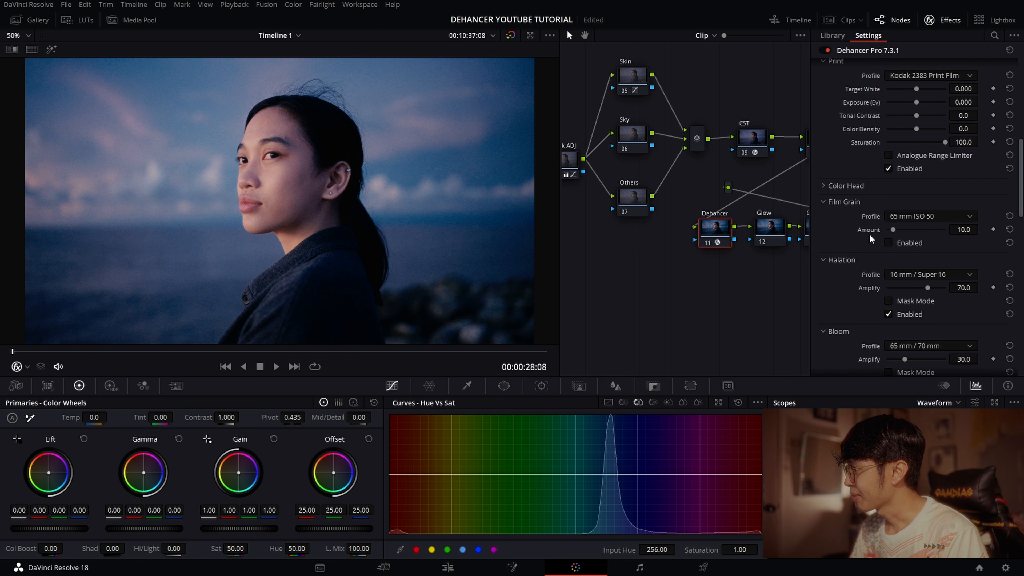
scroll(894, 283, down, 2)
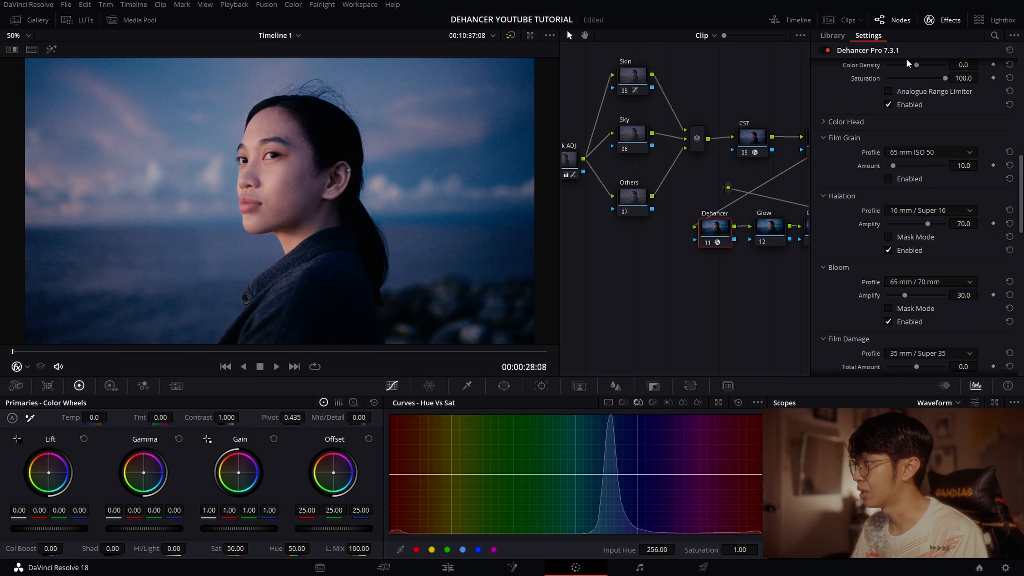
click(948, 20)
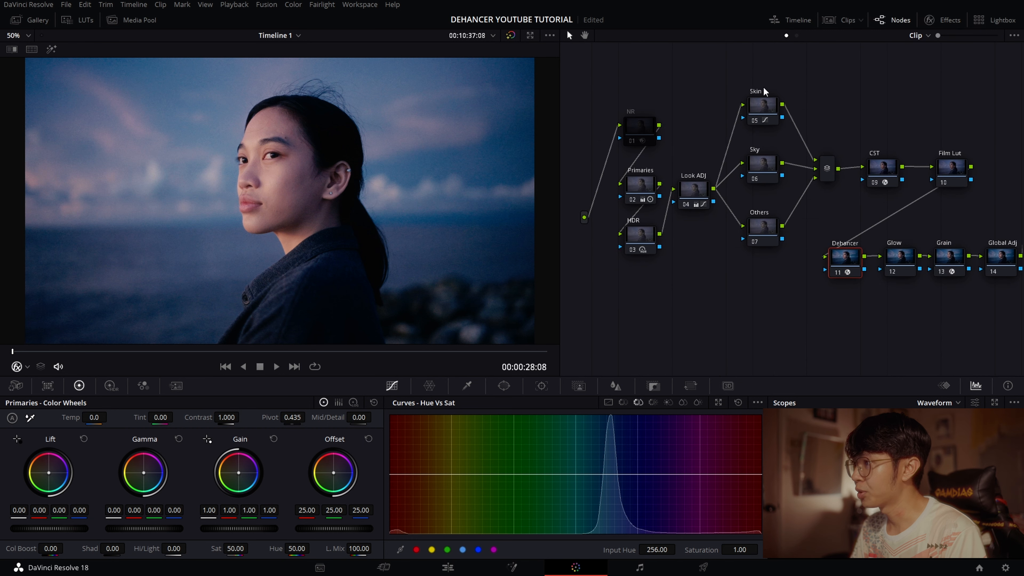
- Set the playback proxy handling to Prefer Proxies
click(226, 5)
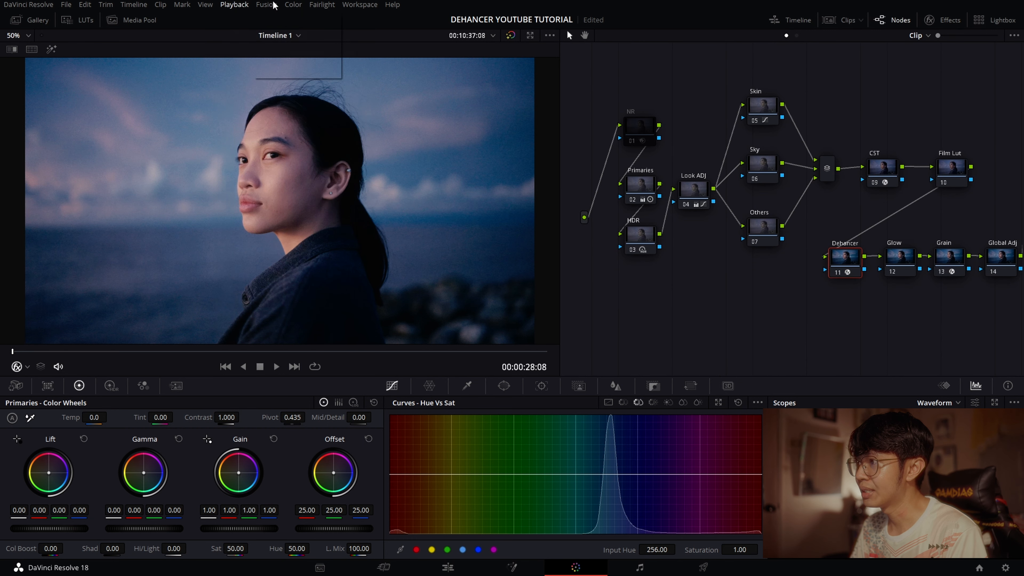
mouse_move(258, 27)
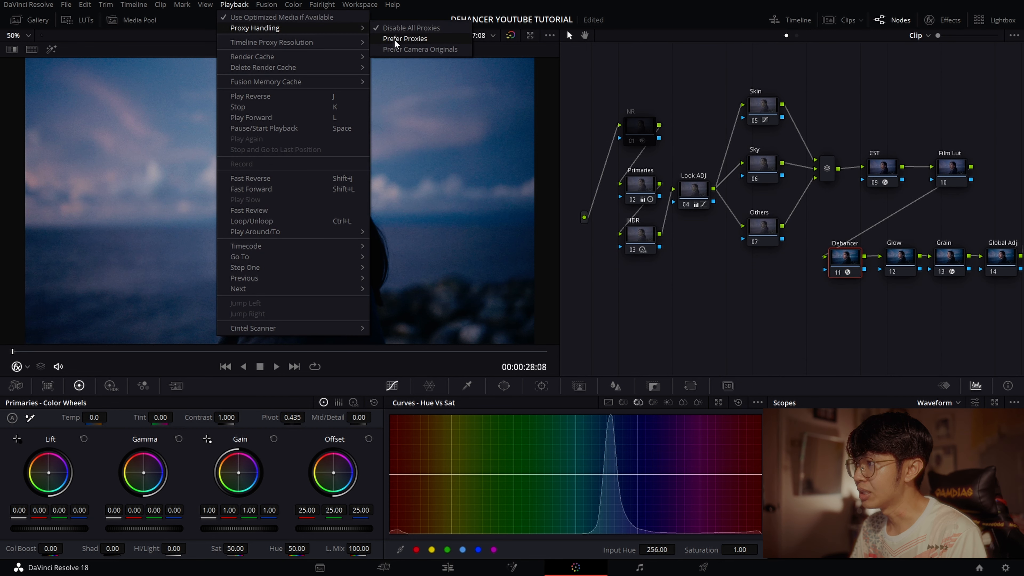
click(403, 39)
- Re-enable the NR node and show its temporal and spatial noise reduction settings
drag(694, 92, 702, 99)
click(641, 139)
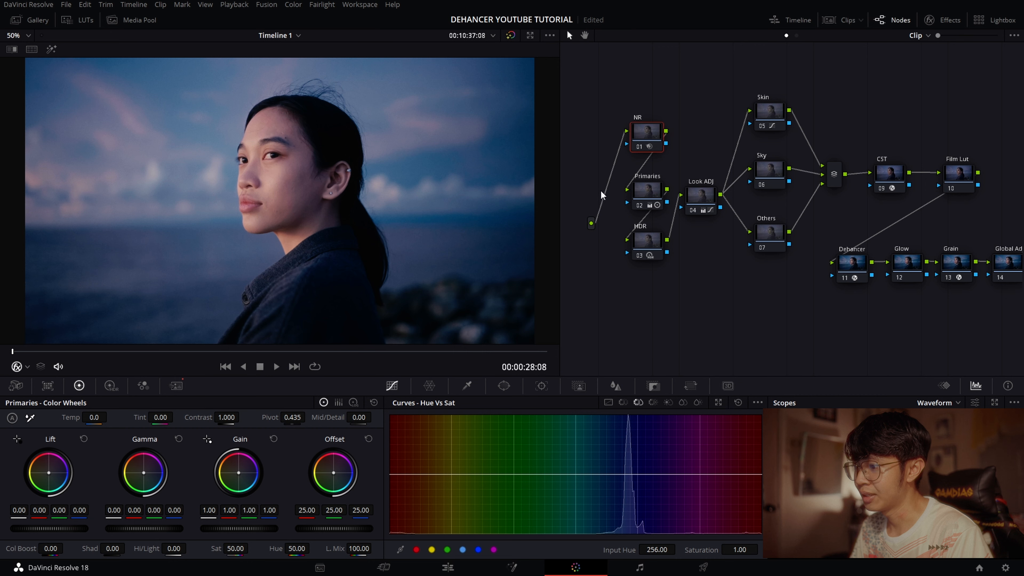
click(176, 387)
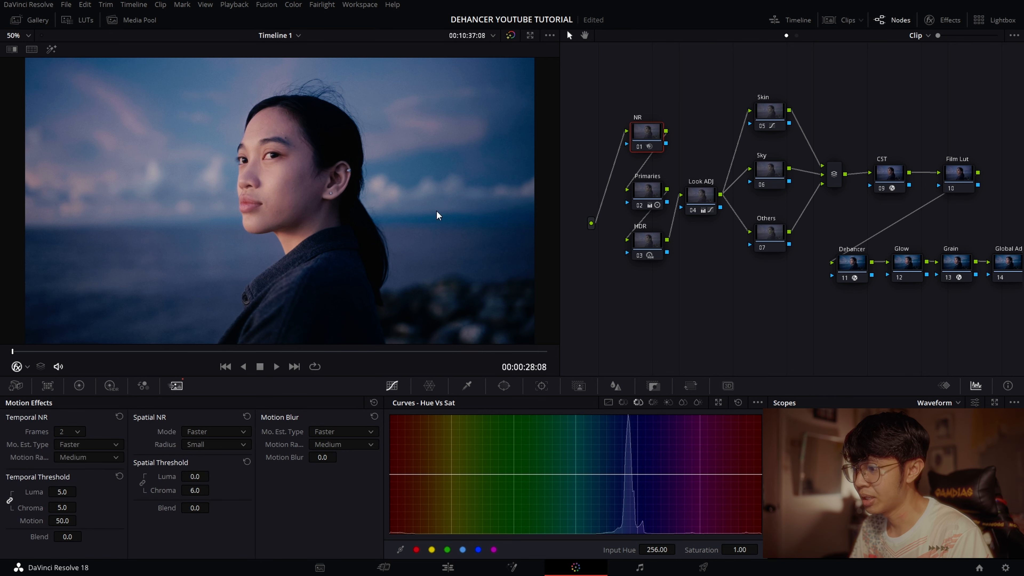
- View the noise-reduced image full screen and play the portrait clip to check playback
key(ctrl+f)
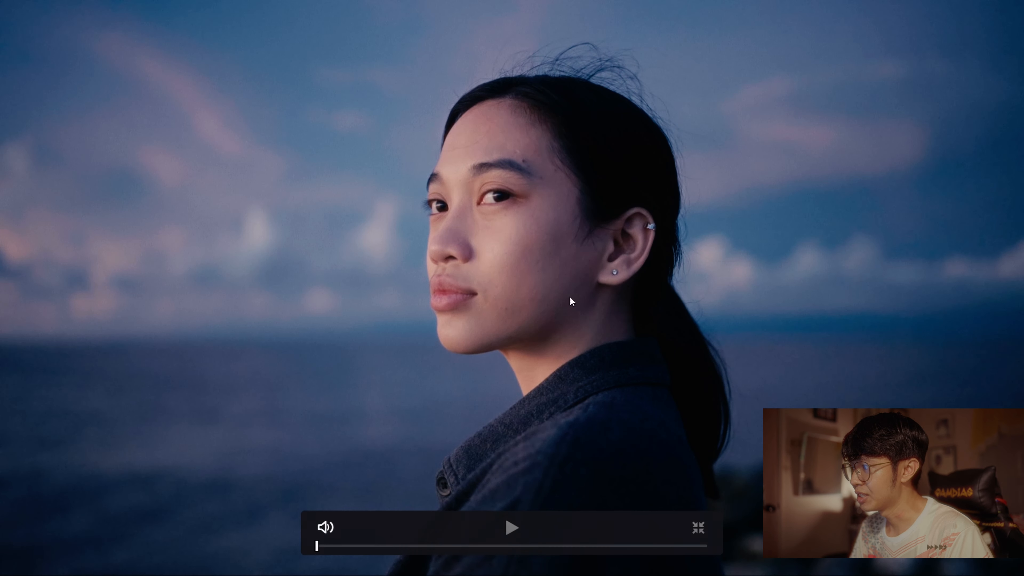
key(ctrl+f)
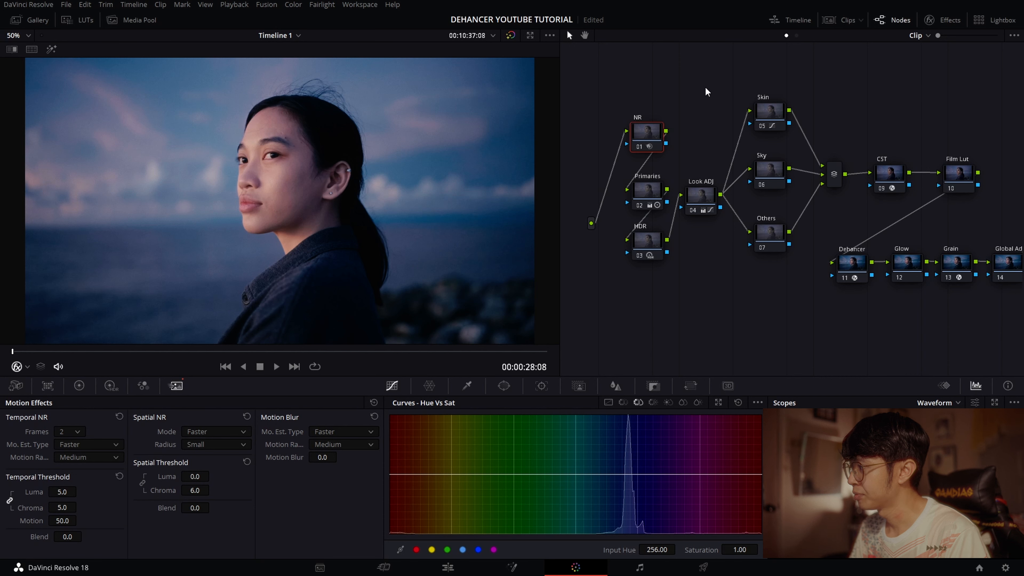
drag(705, 88, 677, 81)
key(space)
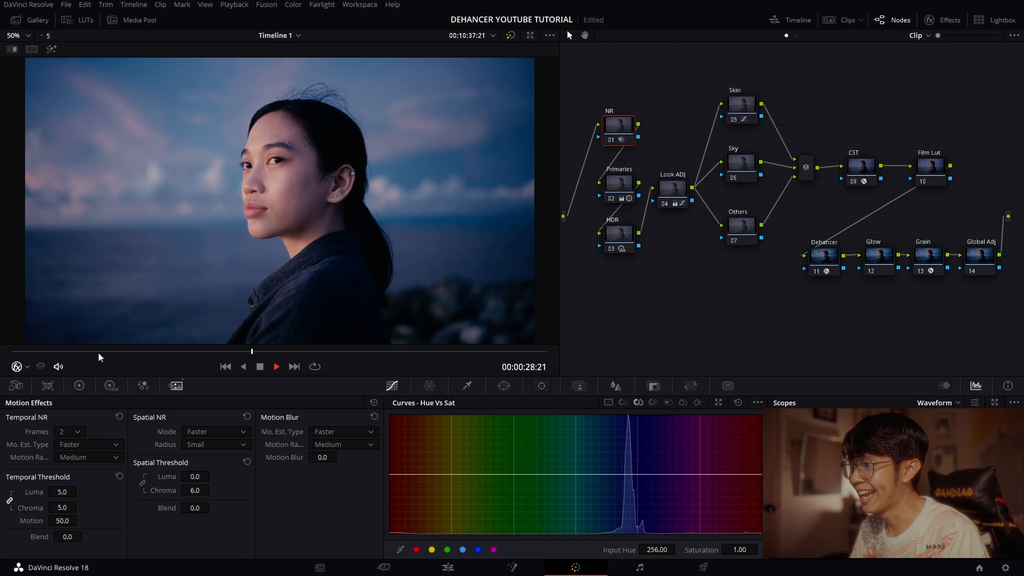
key(space)
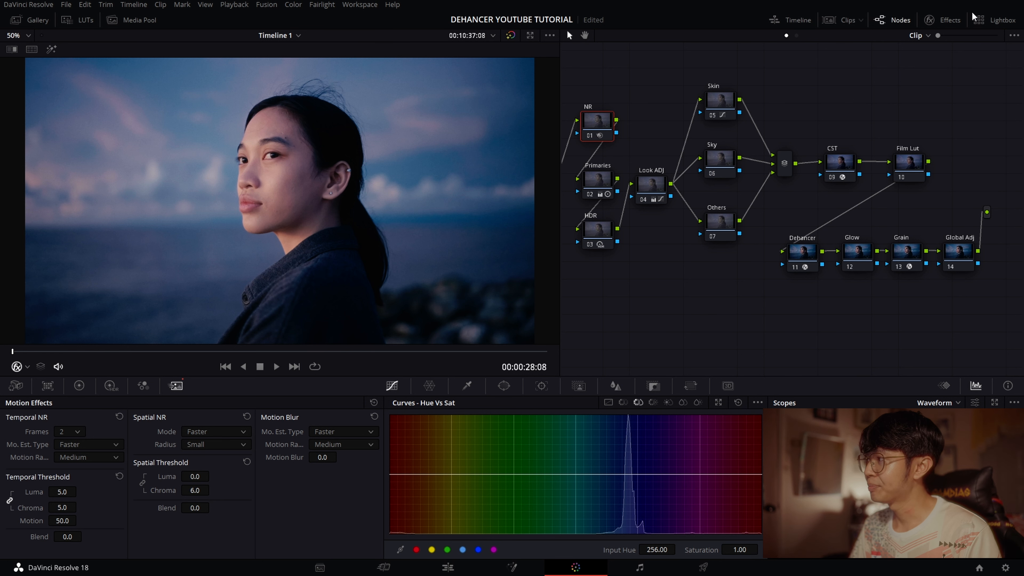
- Examine the Dehancer node's input, film and print settings and look through the available film profiles
click(954, 20)
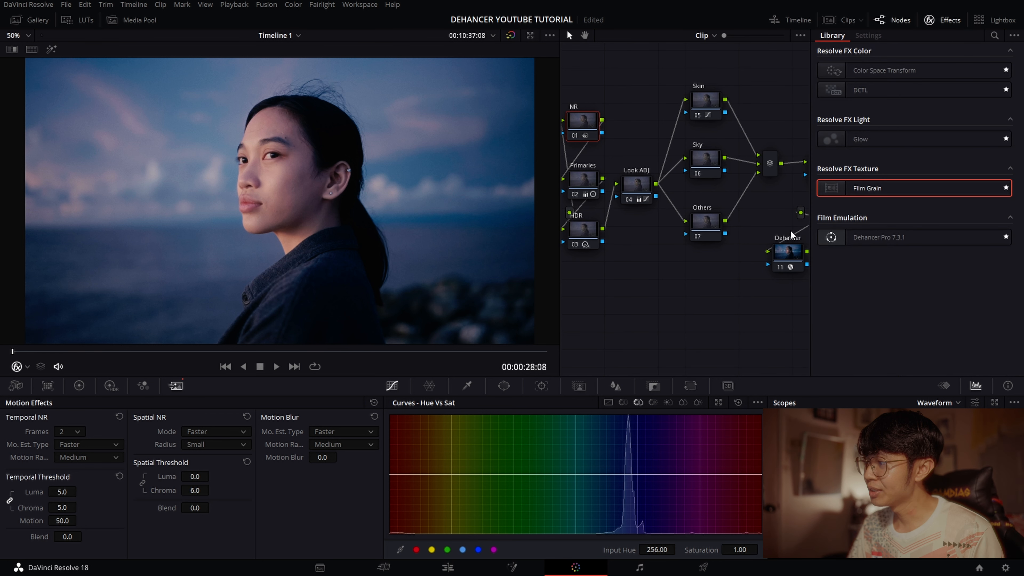
click(793, 258)
scroll(858, 157, down, 3)
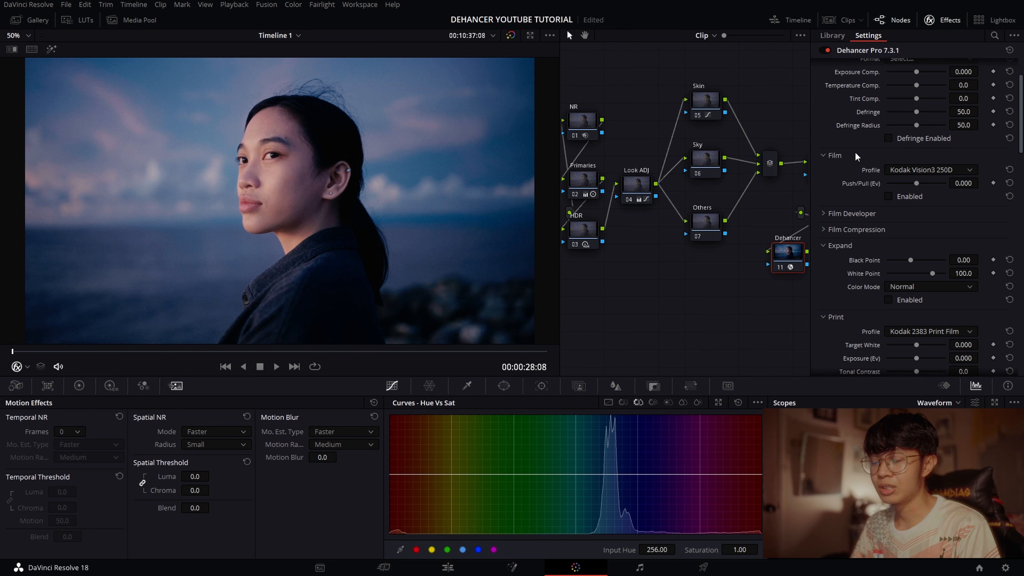
scroll(861, 155, up, 3)
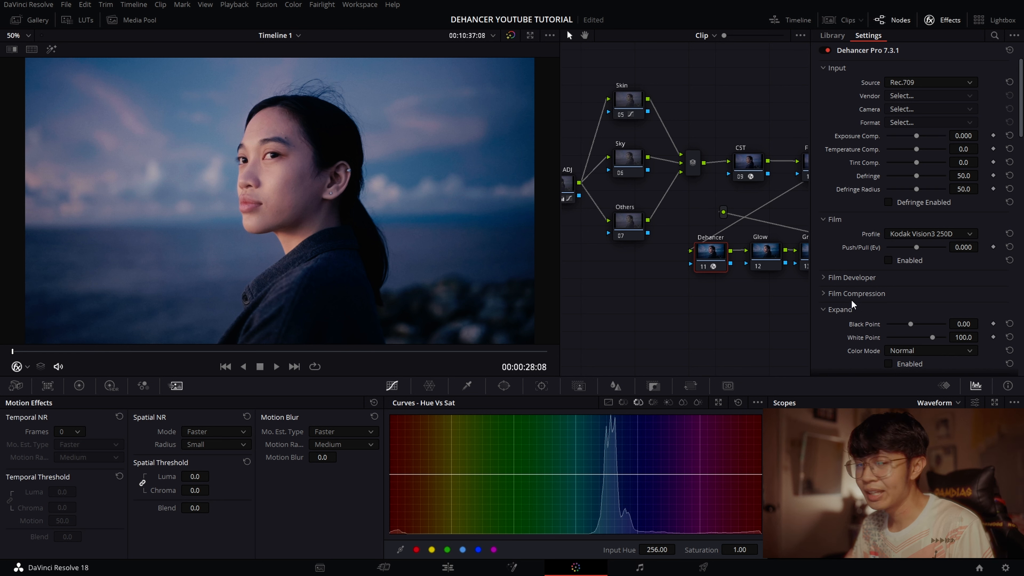
click(905, 236)
scroll(927, 278, up, 10)
scroll(935, 246, down, 10)
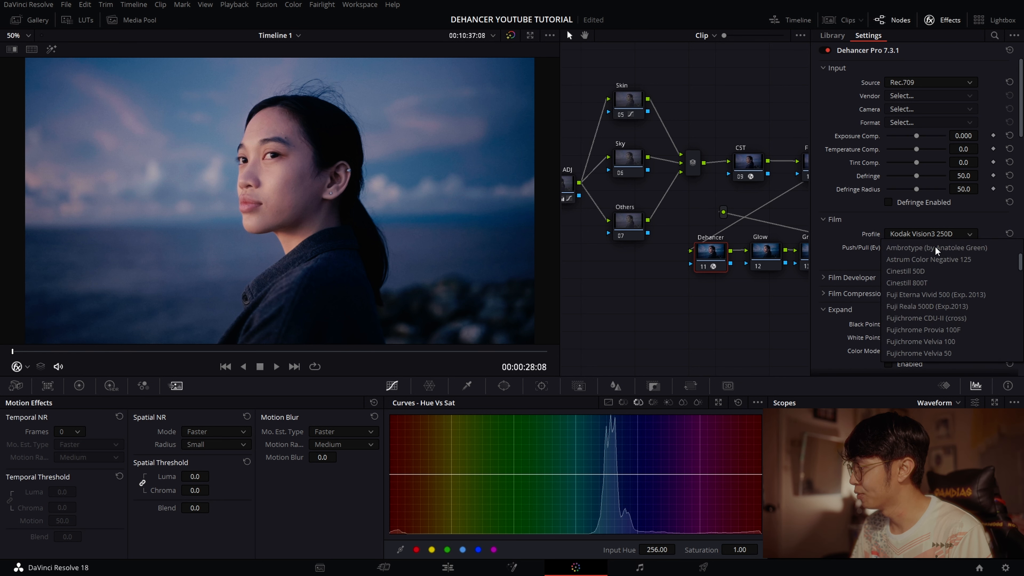
scroll(938, 282, down, 4)
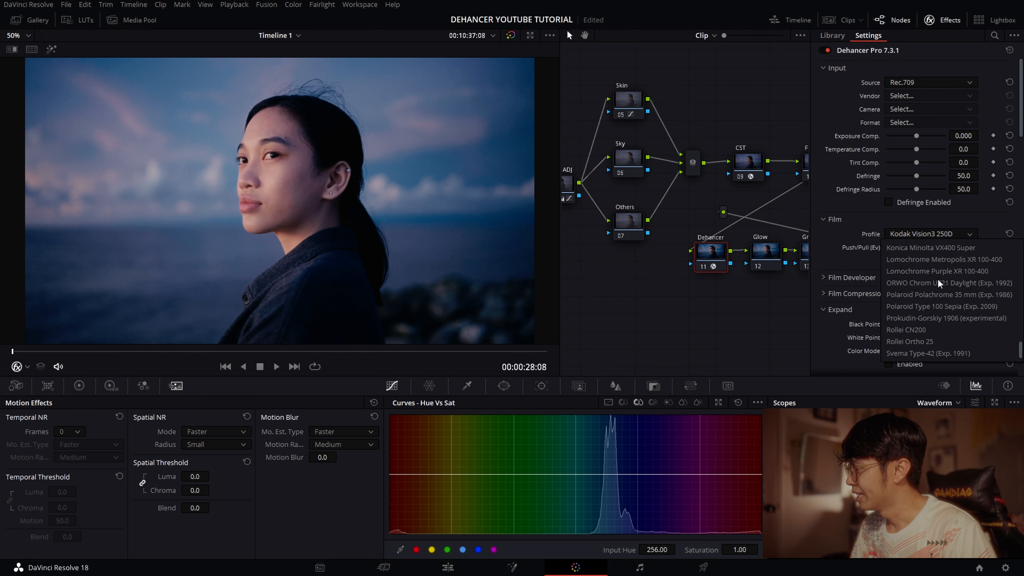
scroll(948, 309, up, 15)
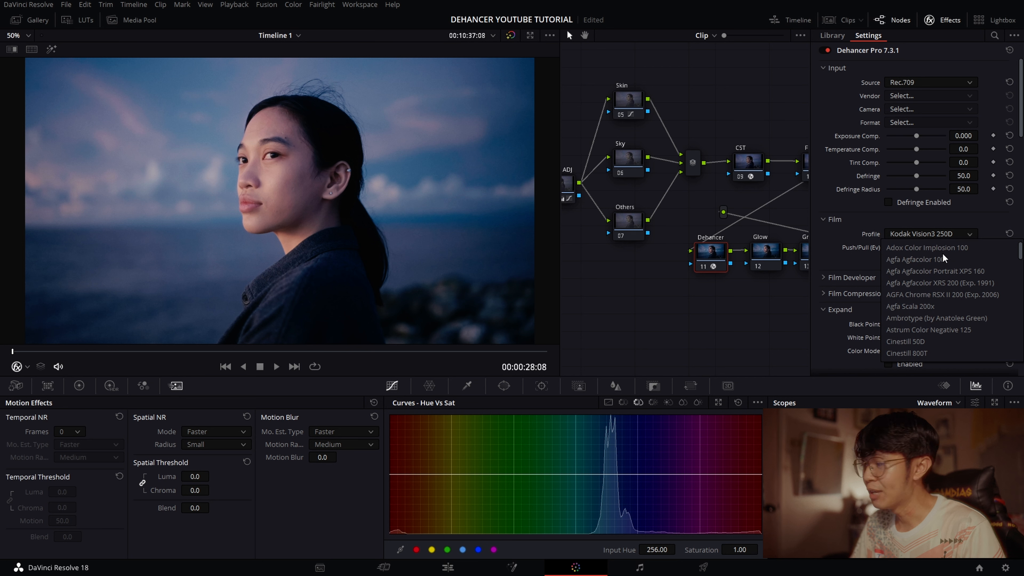
click(926, 235)
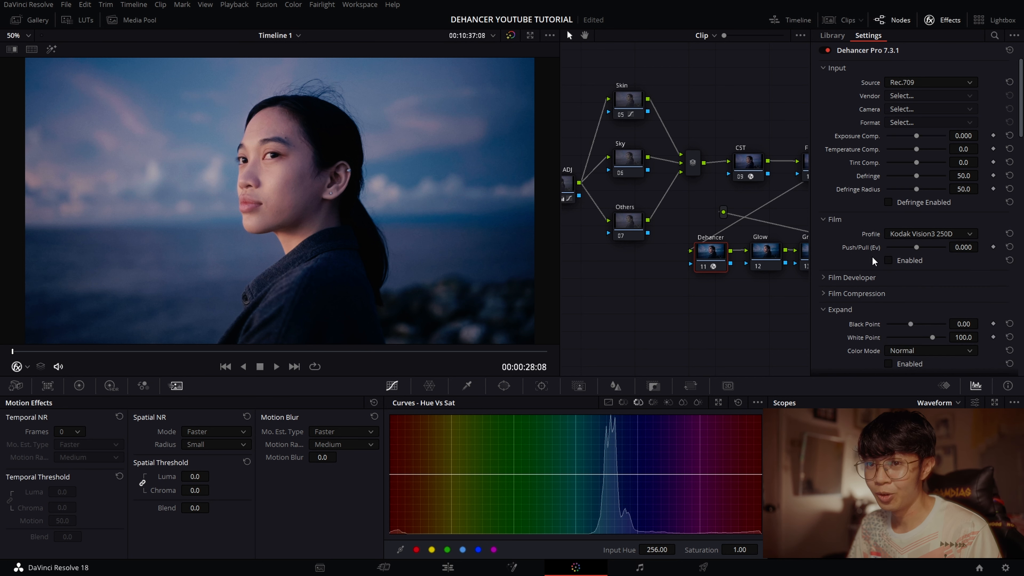
click(947, 21)
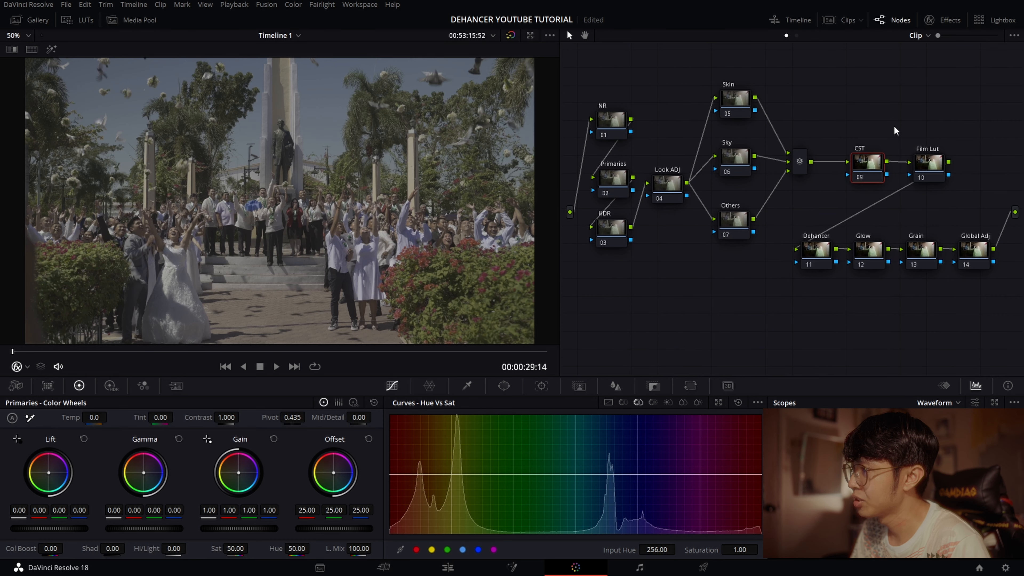
- Add a Color Space Transform to the CST node of the wedding crowd clip
drag(907, 123, 903, 121)
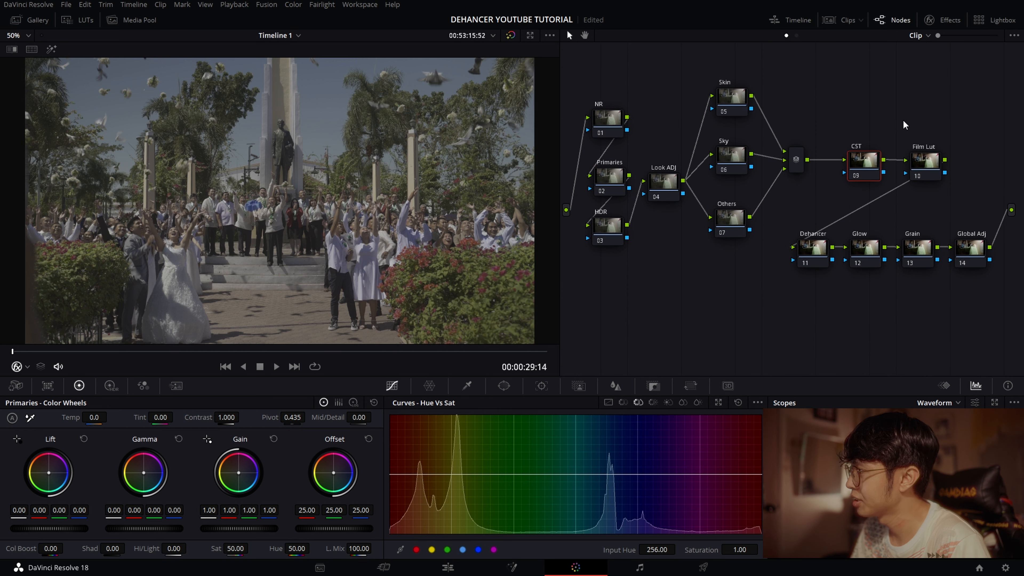
click(950, 21)
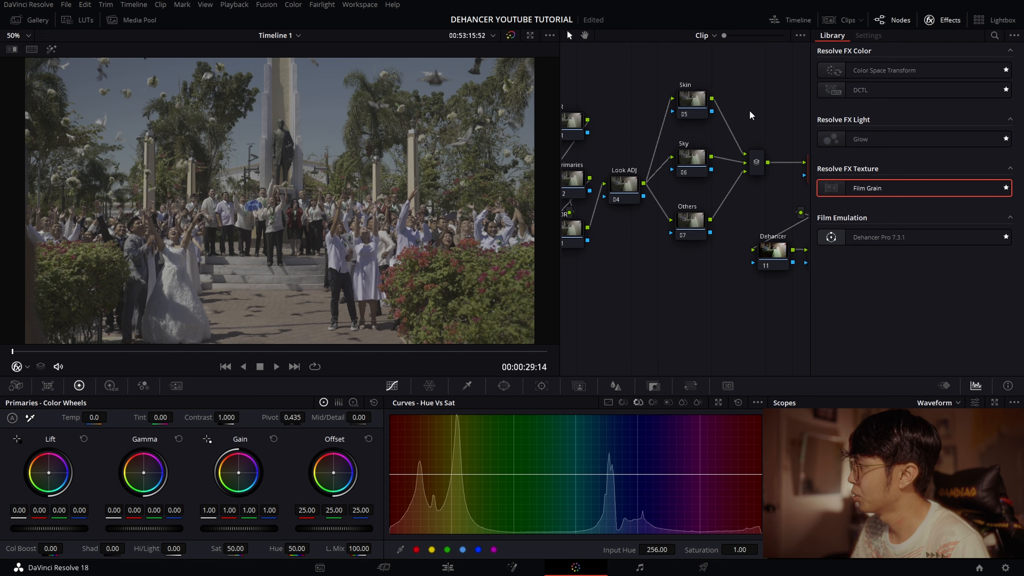
drag(749, 111, 677, 107)
drag(886, 72, 755, 157)
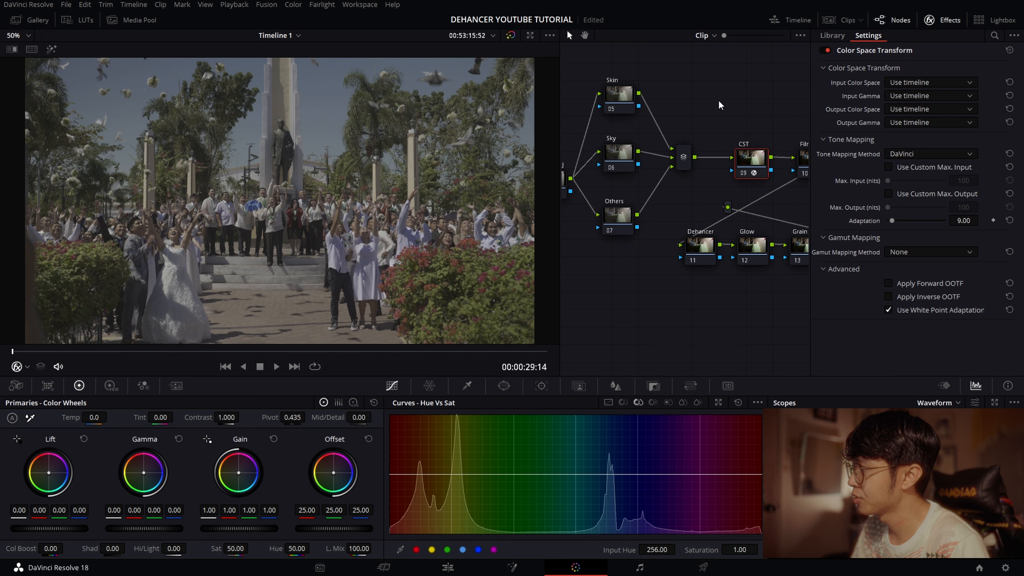
- Set the Color Space Transform from Rec.2020 and Nikon N-Log to Rec.709 and Gamma 2.4, and switch the viewer's on-screen control to Qualifier
click(920, 82)
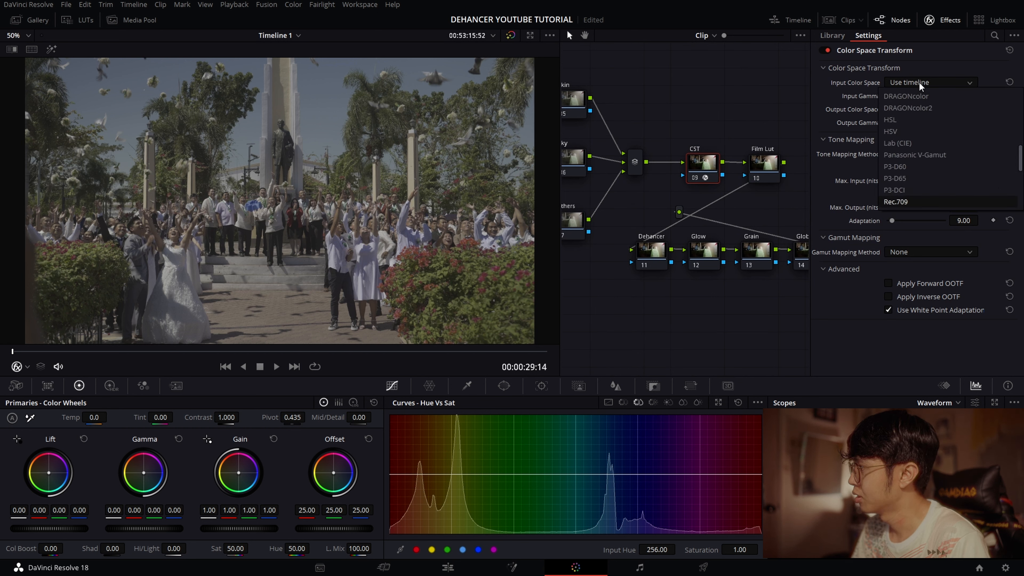
scroll(915, 133, down, 3)
click(913, 166)
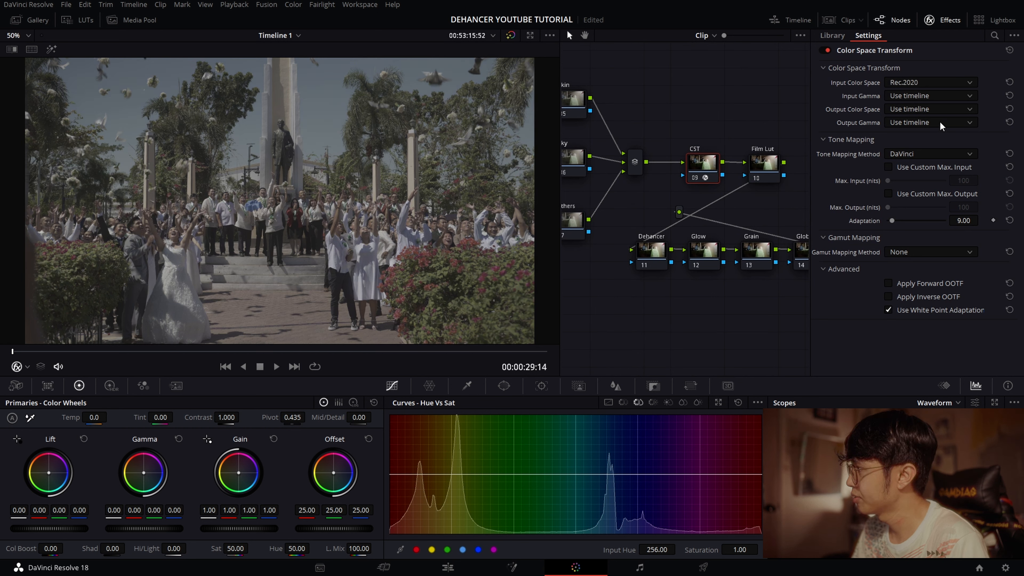
click(931, 96)
click(920, 216)
click(921, 108)
click(910, 229)
click(925, 124)
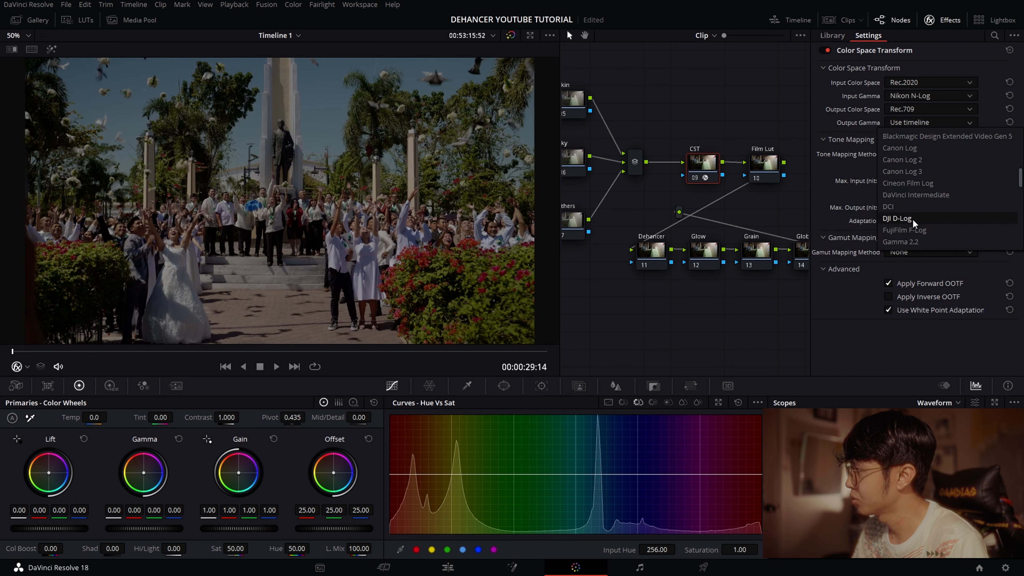
click(913, 171)
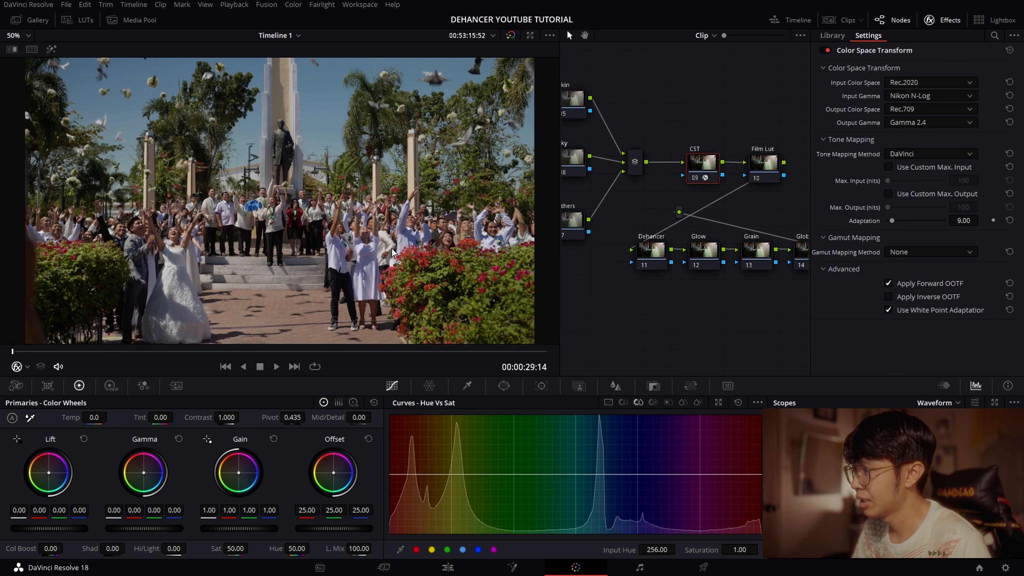
click(27, 367)
click(38, 382)
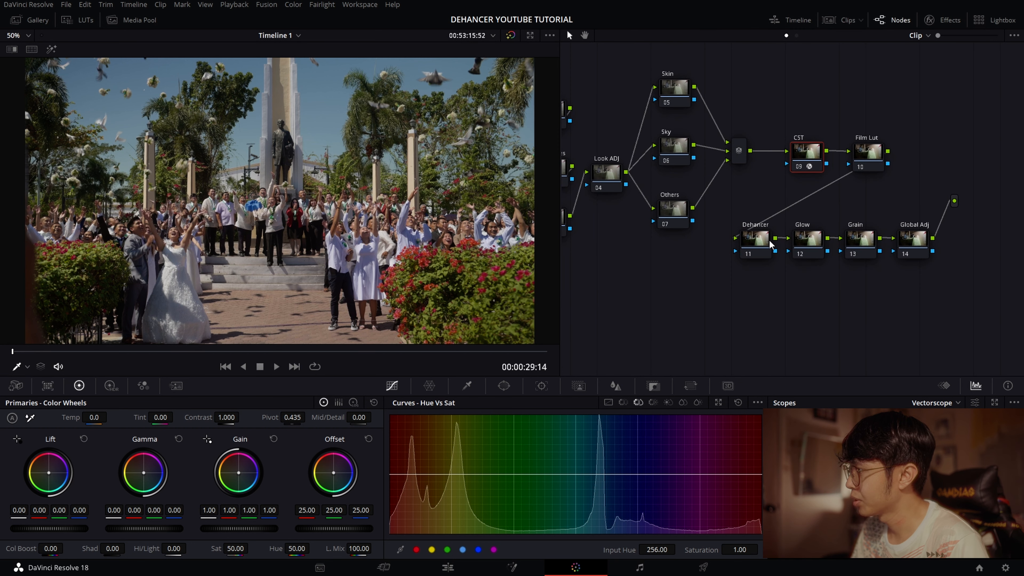
- Add Dehancer Pro to the Dehancer node and turn off its film grain
click(764, 243)
click(942, 20)
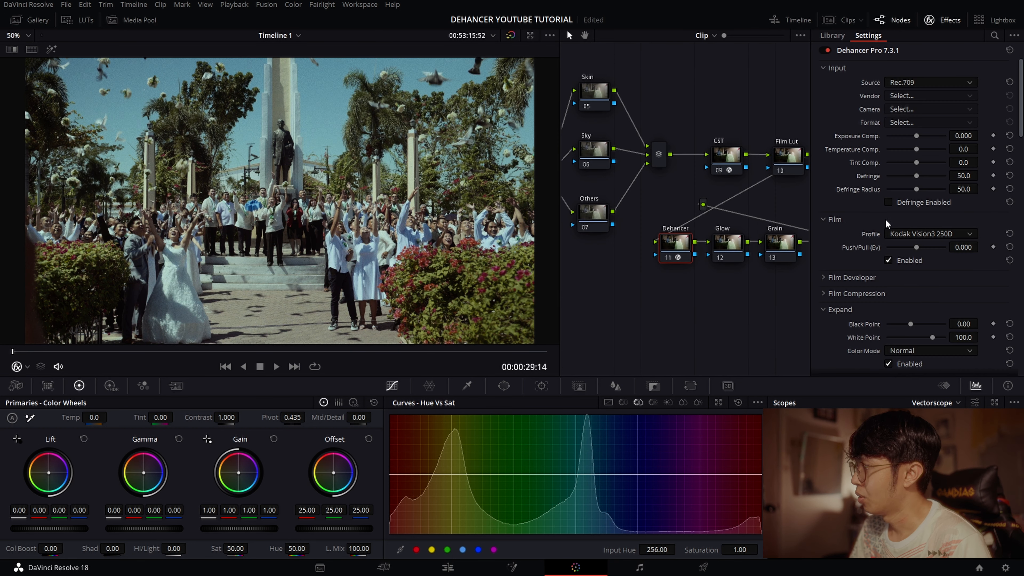
scroll(865, 257, down, 10)
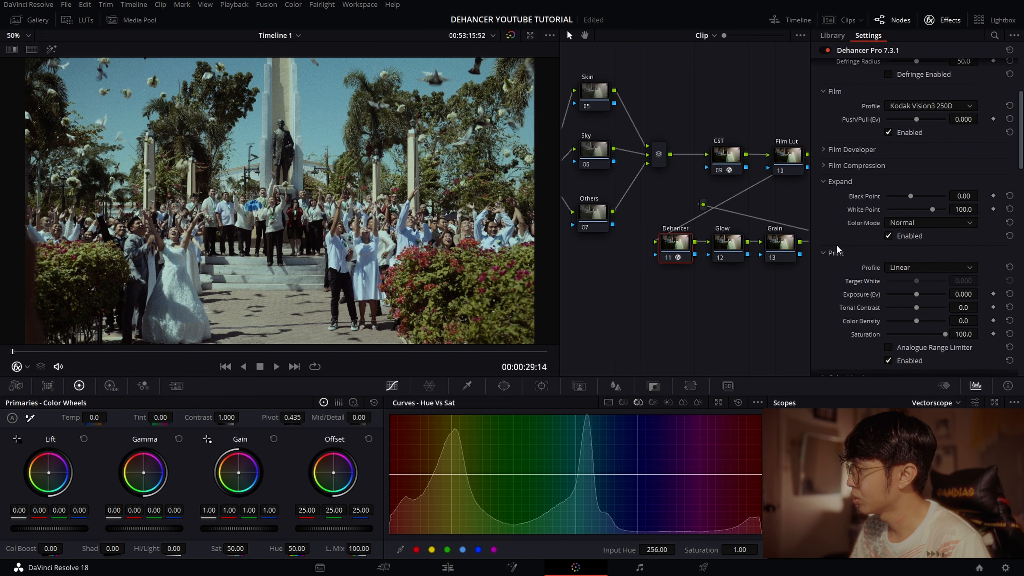
scroll(843, 203, down, 3)
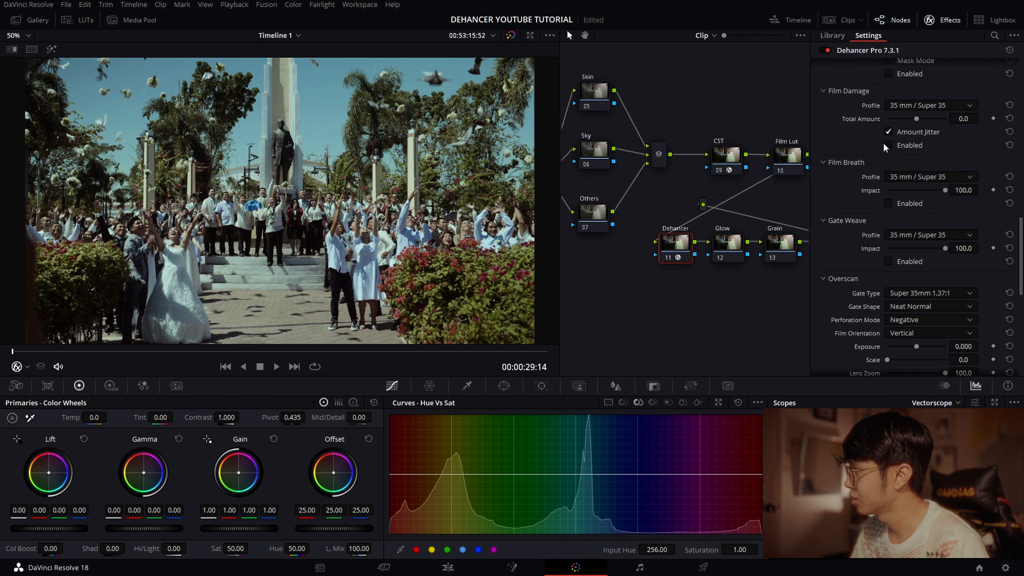
scroll(883, 146, up, 13)
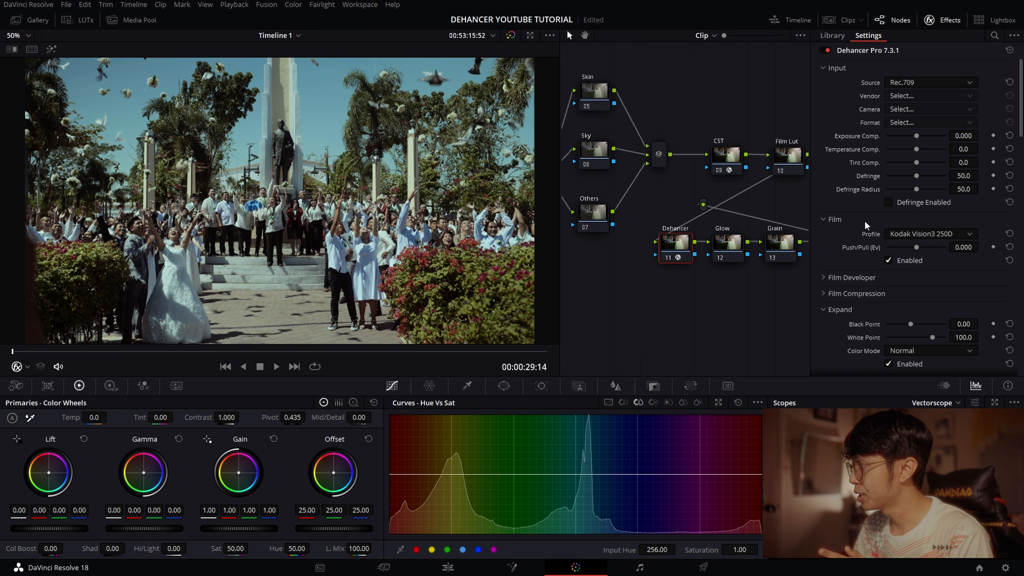
- Look through Dehancer's film profiles and choose Kodak Vision3 250D
click(883, 234)
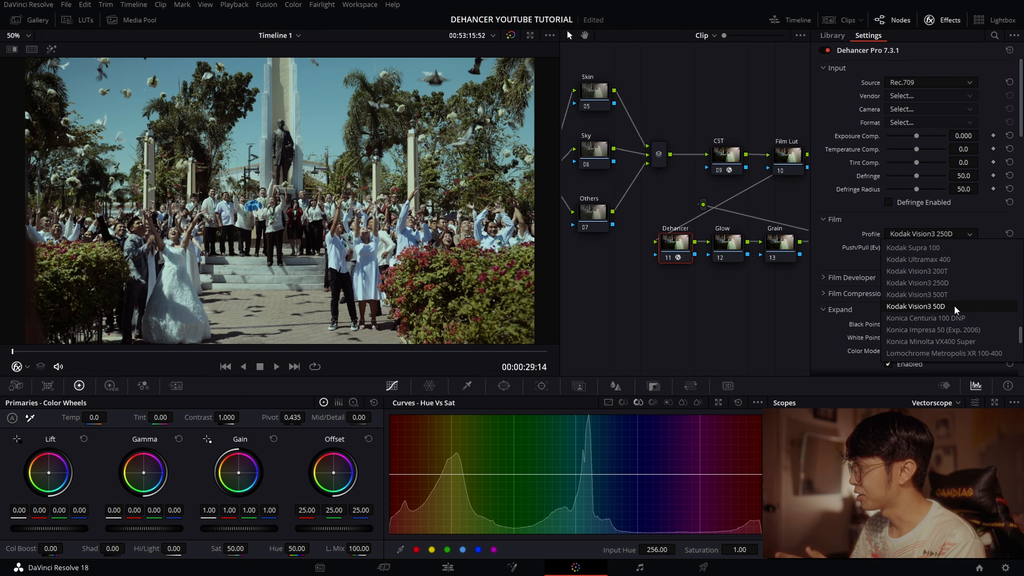
click(935, 236)
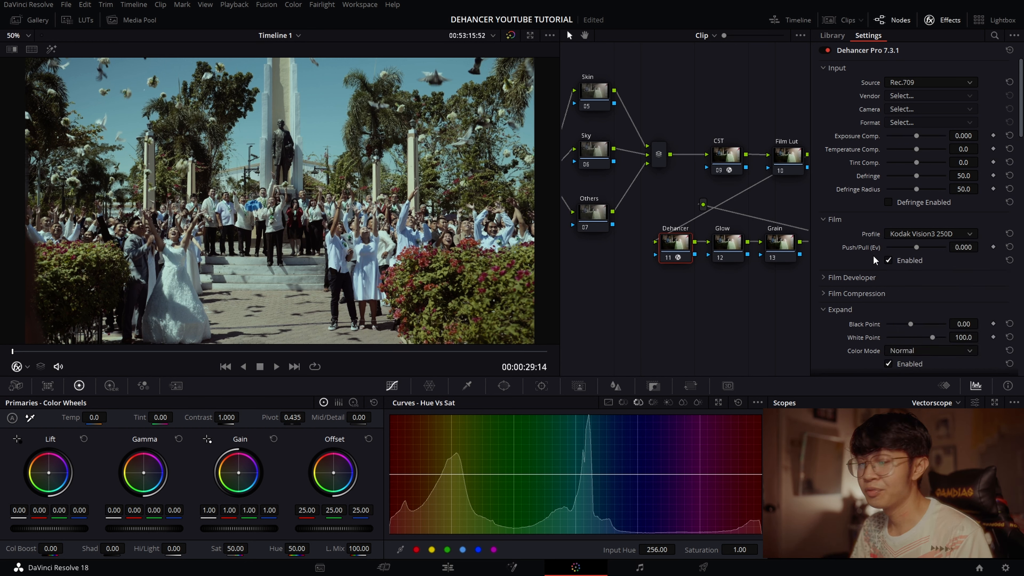
click(961, 234)
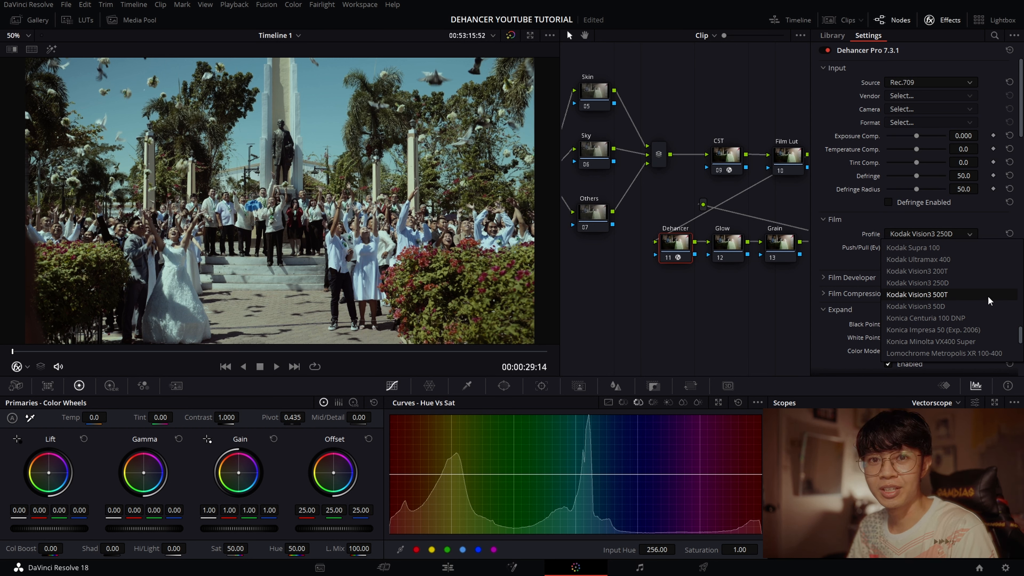
click(952, 282)
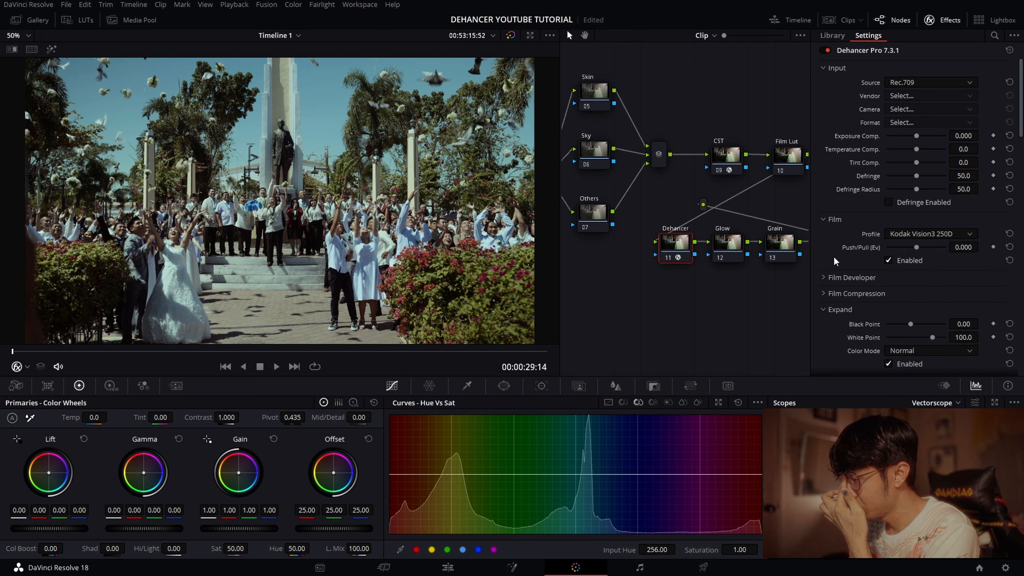
- Set Dehancer's print profile to Kodak 2383 Print Film and close the effects settings
scroll(870, 270, down, 5)
click(899, 204)
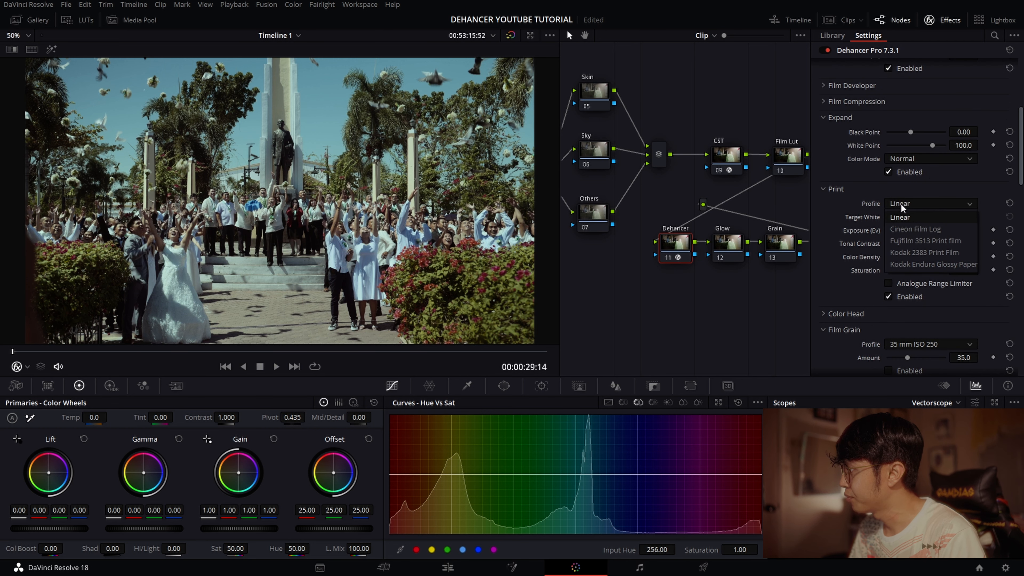
click(931, 255)
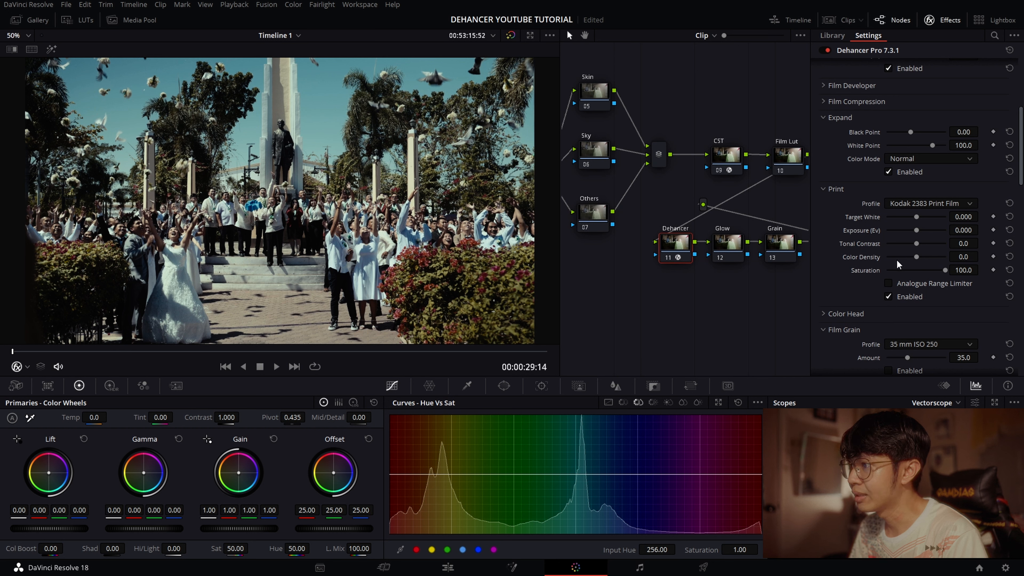
click(949, 23)
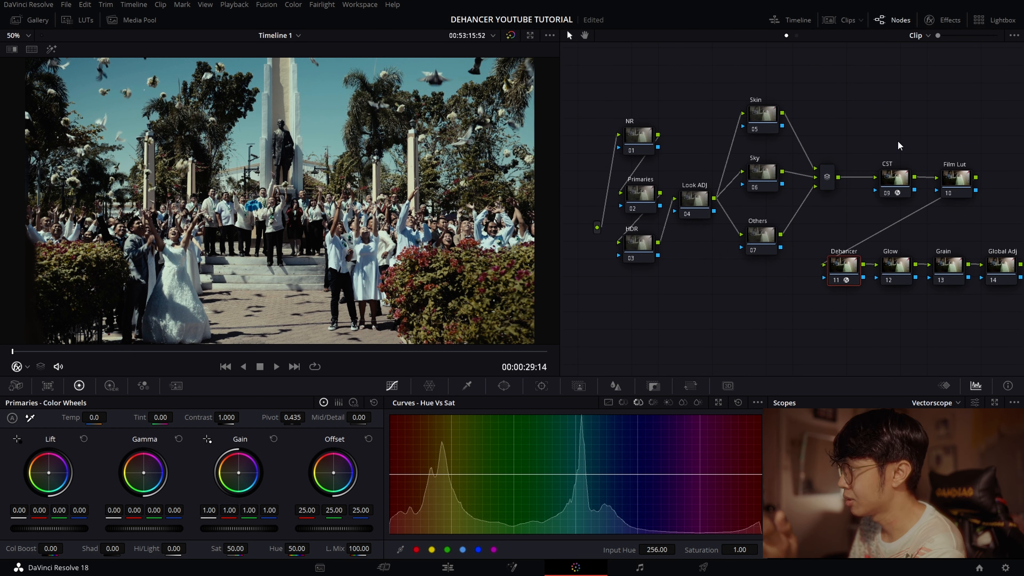
- Select the HDR node, set its HDR wheels' color space to Rec.2020, and choose their gamma
click(241, 5)
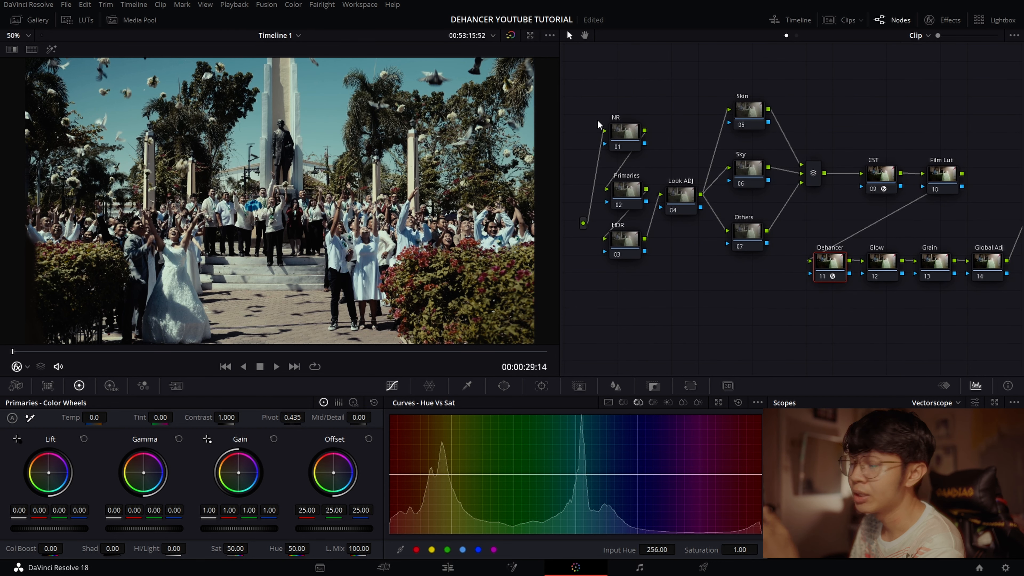
click(628, 199)
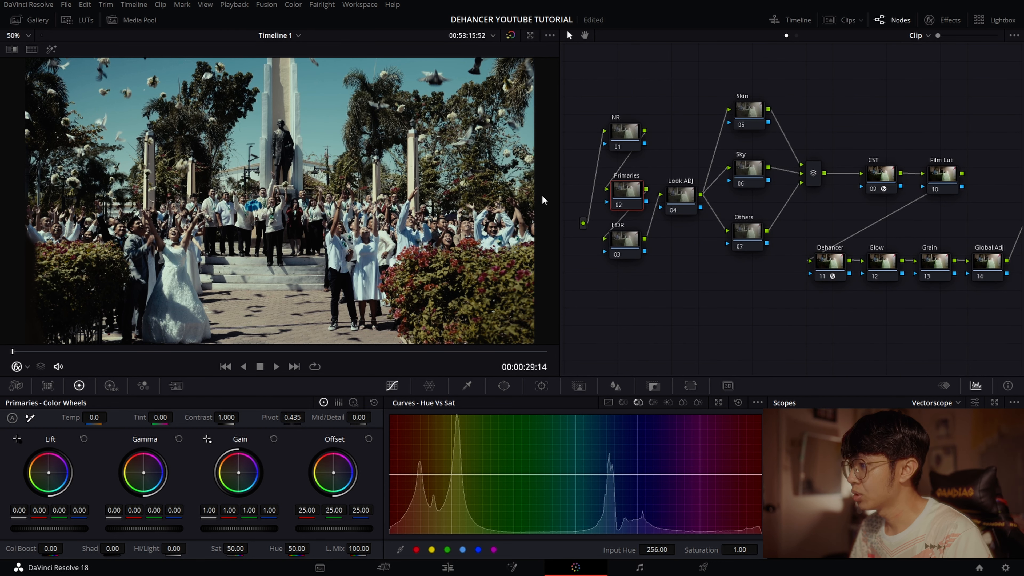
click(621, 239)
click(110, 385)
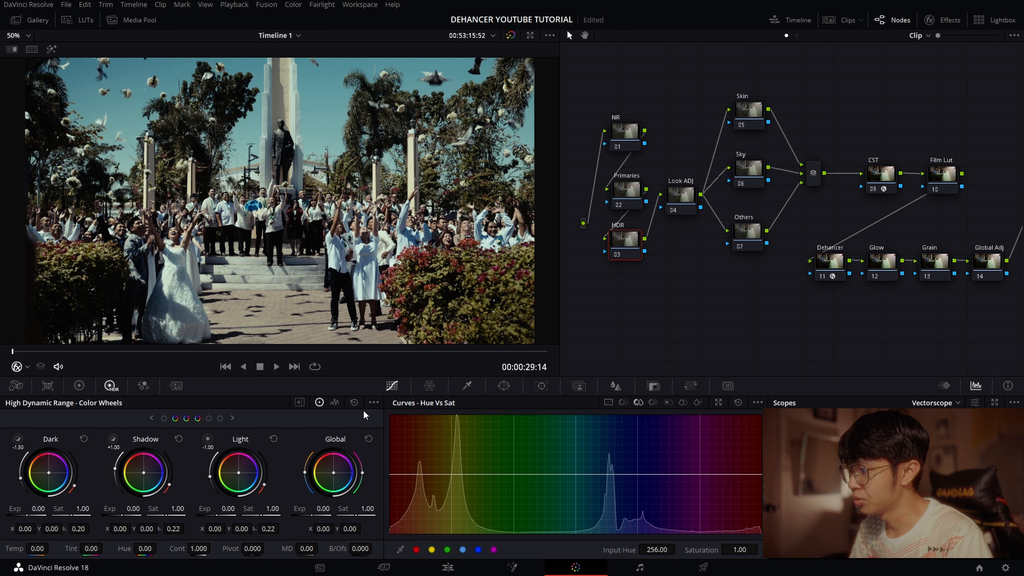
click(374, 403)
mouse_move(412, 498)
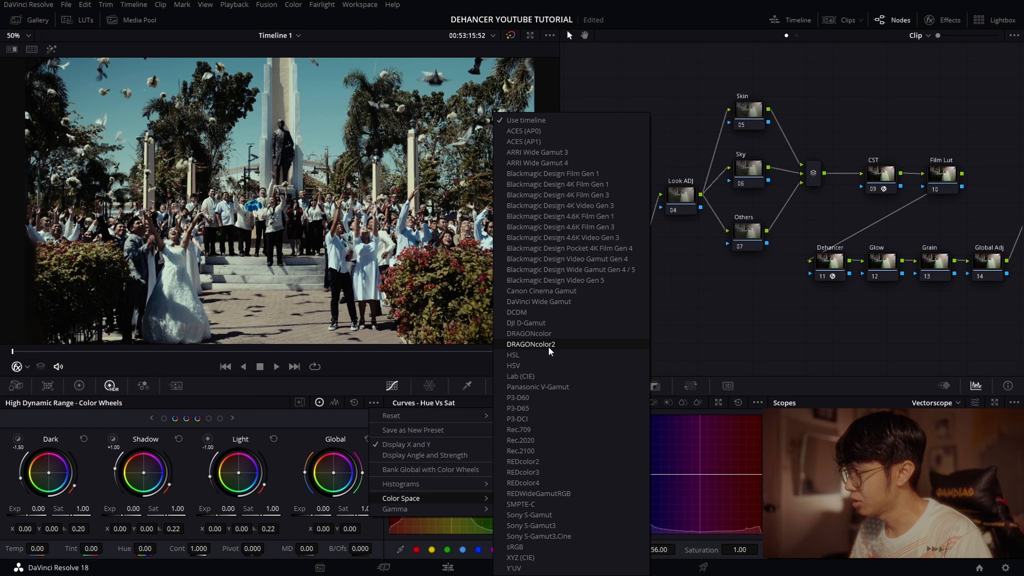
click(520, 441)
click(373, 403)
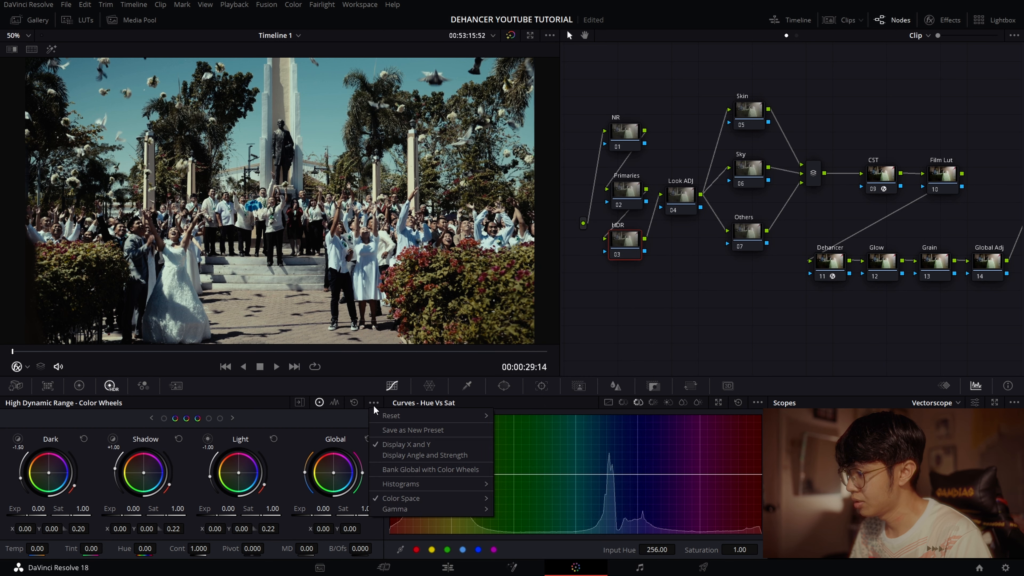
mouse_move(409, 510)
click(544, 350)
- Monitoring the waveform, set HDR exposure to -0.15 Highlight, 0.09 Global, -0.05 Dark and 0.21 Shadow, and compare with the node off
click(232, 418)
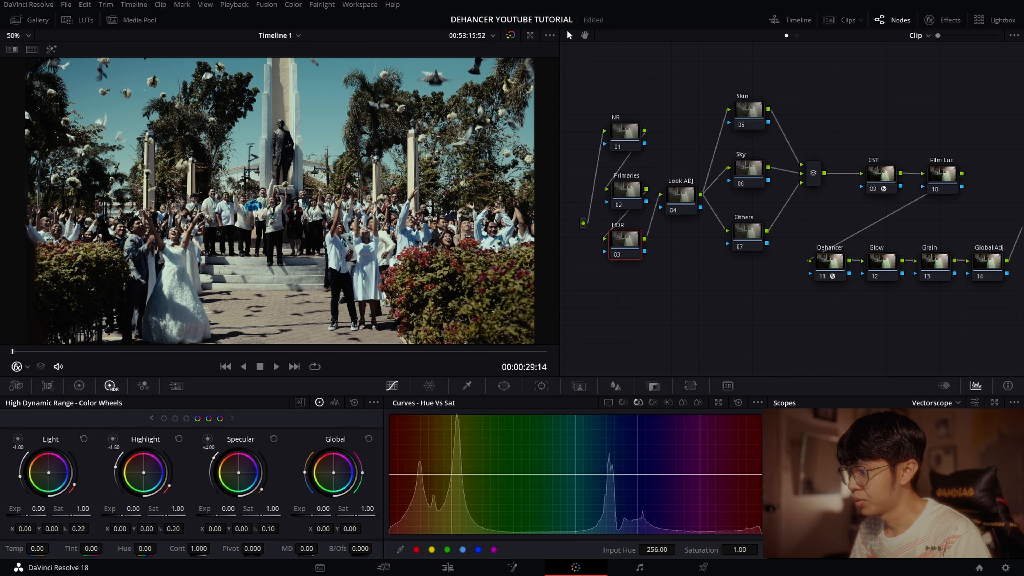
click(935, 430)
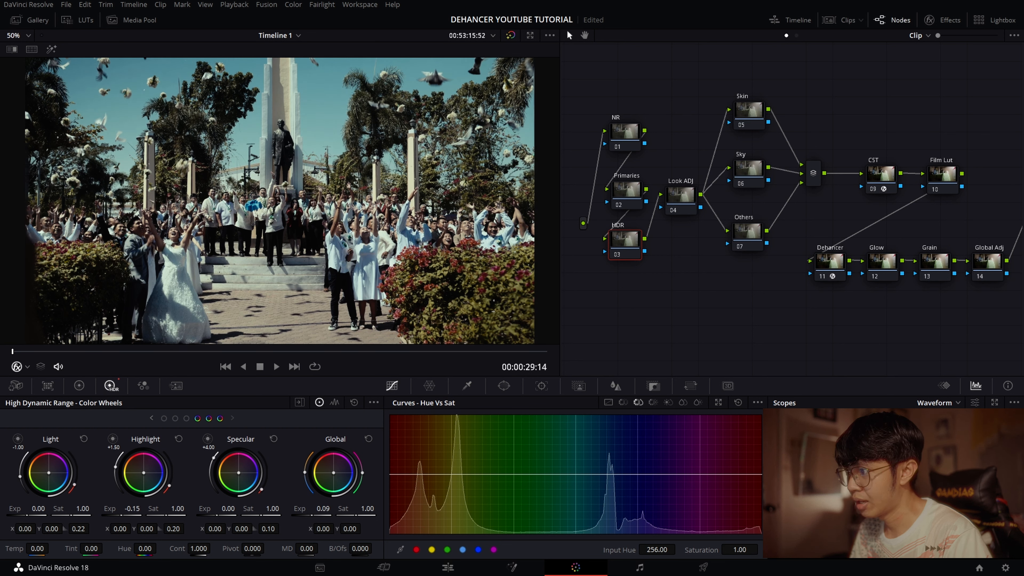
click(151, 418)
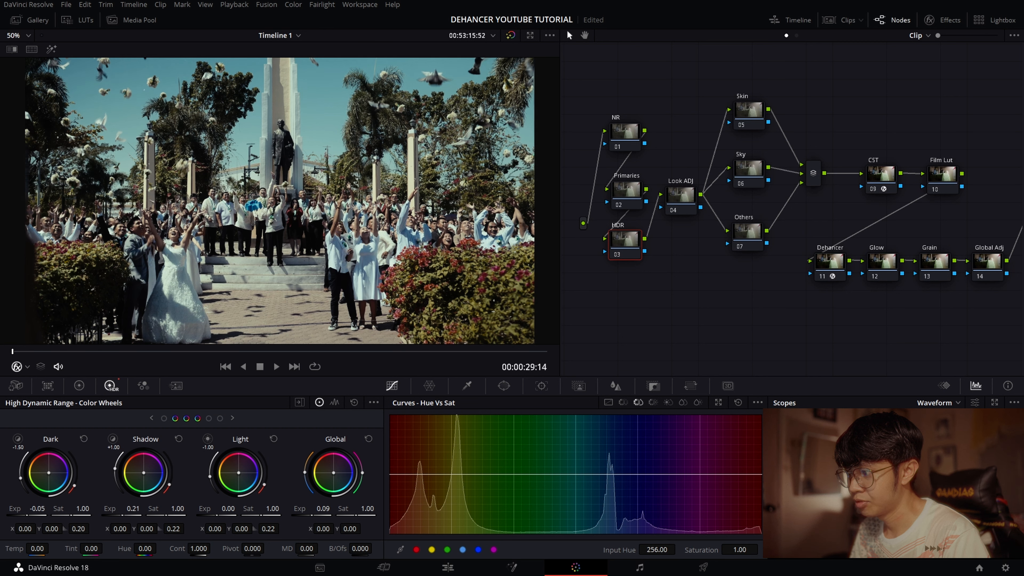
click(636, 185)
click(618, 254)
click(618, 253)
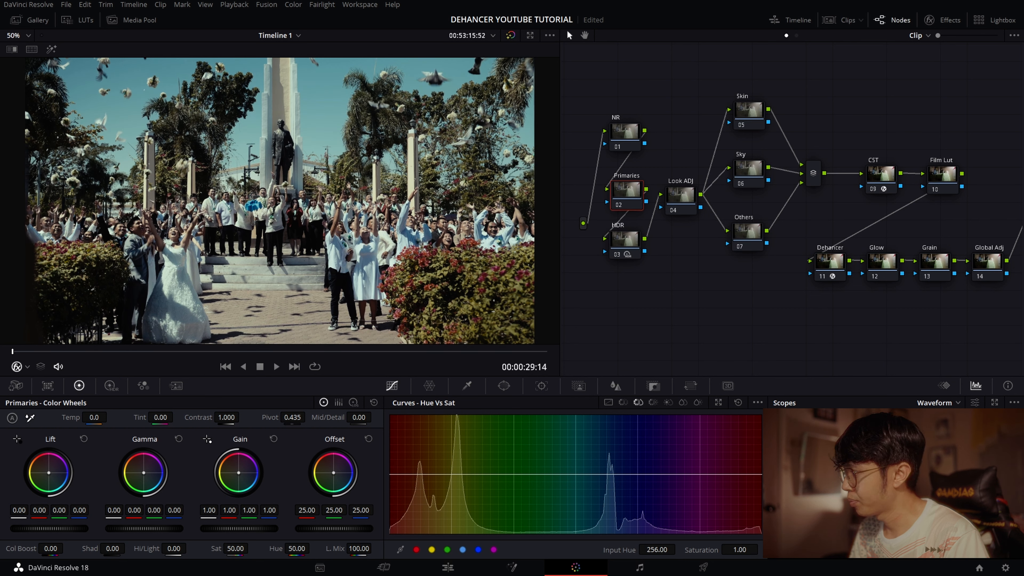
- With the vectorscope shown, set the Primaries node's offset to 25.41, 24.50, 26.06, lift to -0.01, gamma to 0.02 and gain to 0.97
click(935, 443)
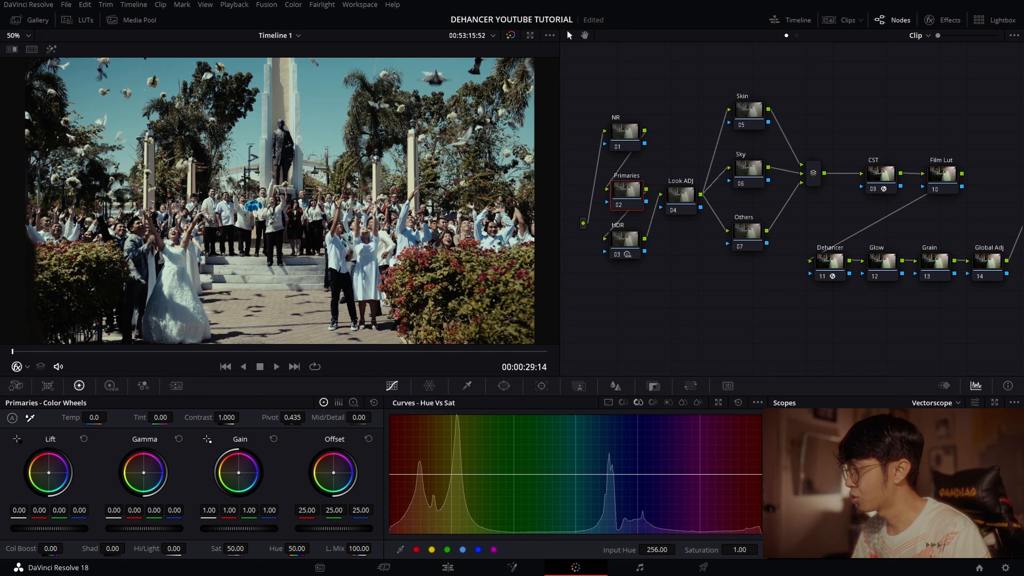
drag(333, 472, 335, 469)
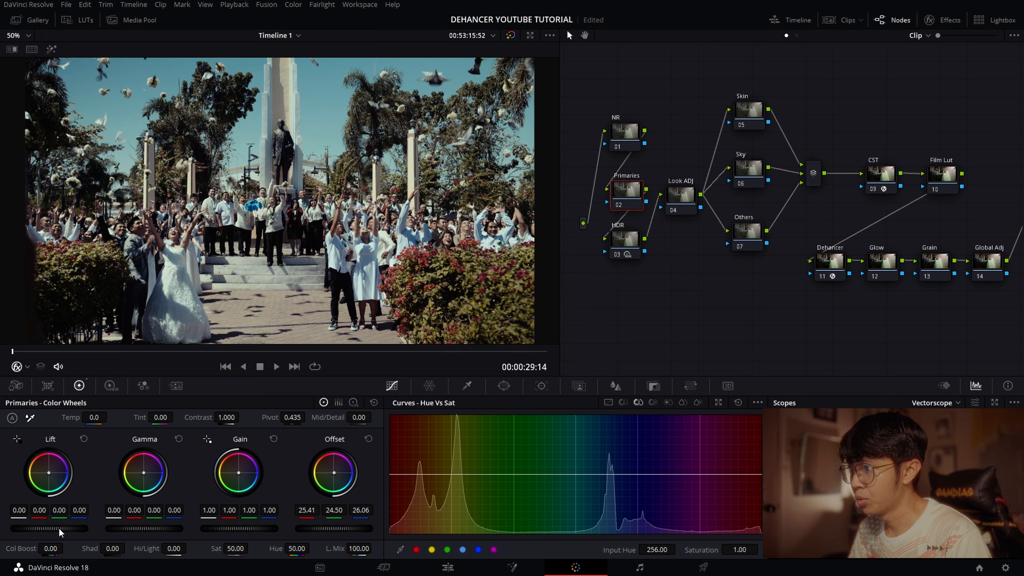
drag(41, 529, 38, 529)
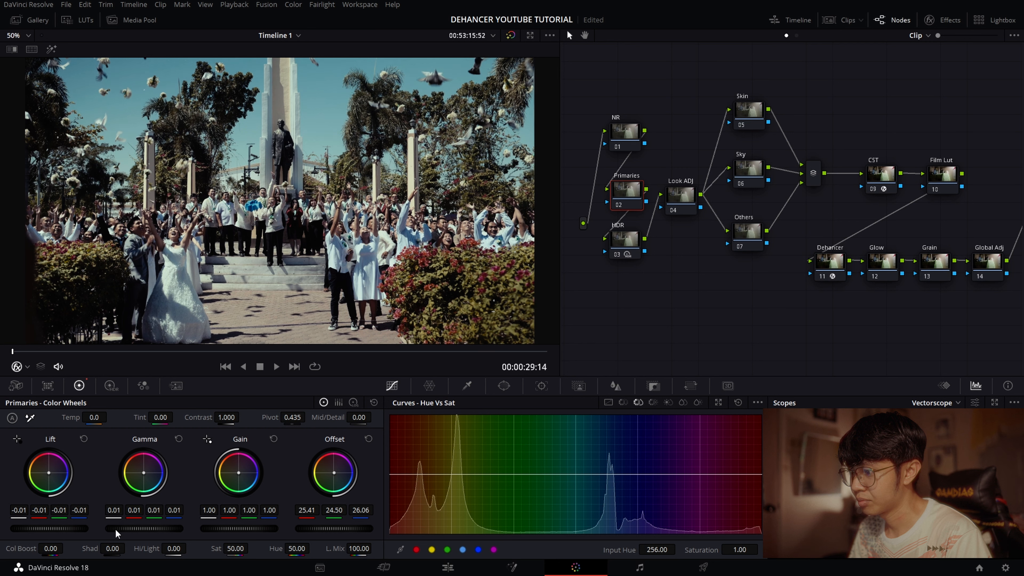
drag(144, 529, 148, 529)
drag(239, 529, 229, 528)
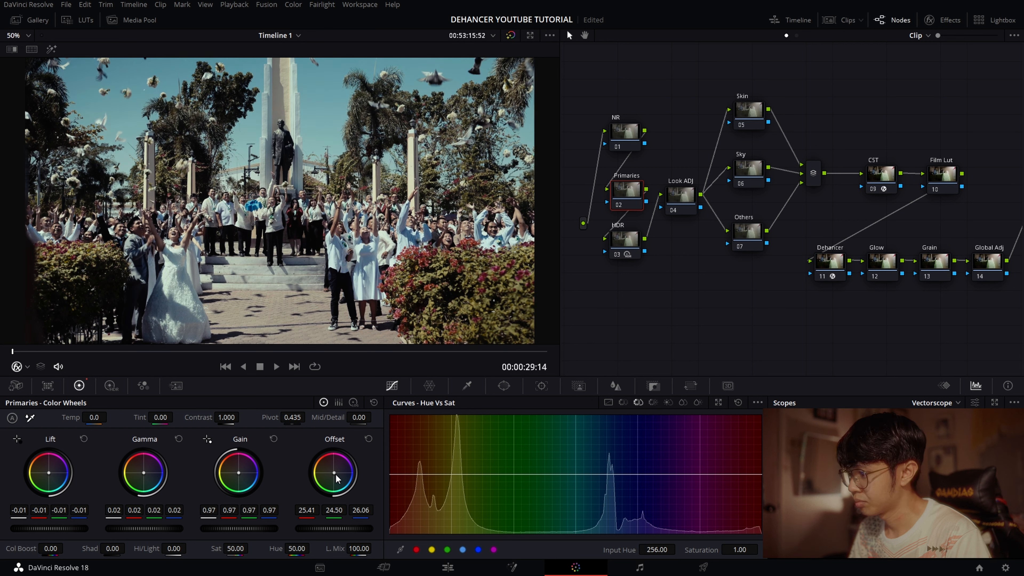
- Drop the Primaries node's saturation to 0 to judge tonality, and set contrast to 1.050 and pivot to 0.361
drag(235, 548, 155, 548)
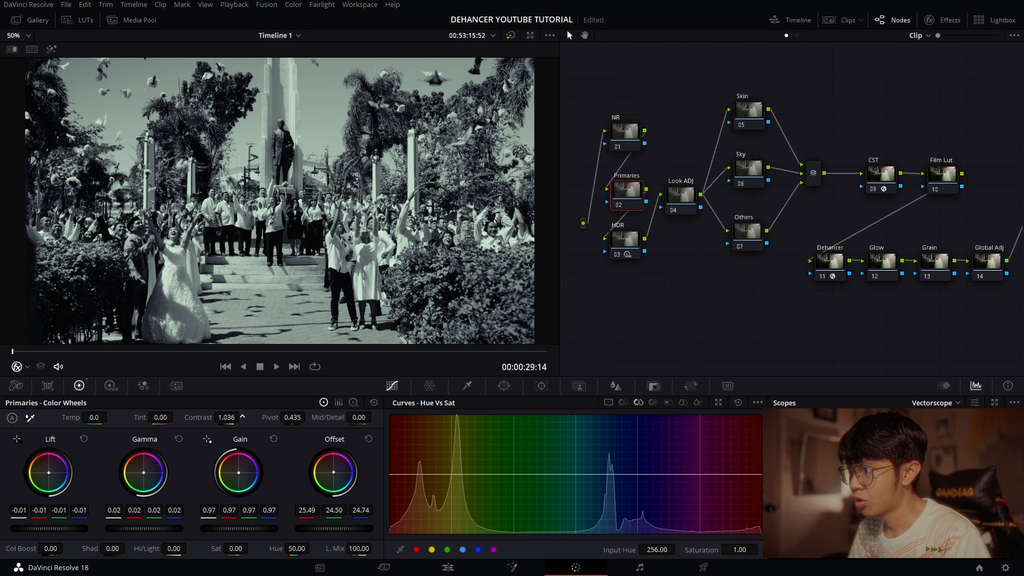
double_click(228, 417)
text(1)
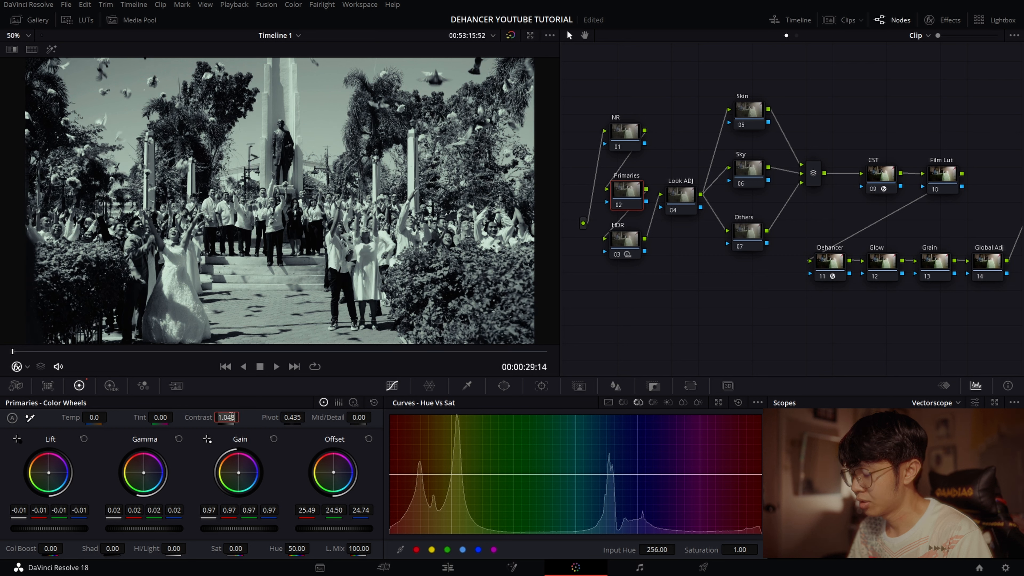
text(.05)
key(Return)
drag(293, 418, 268, 417)
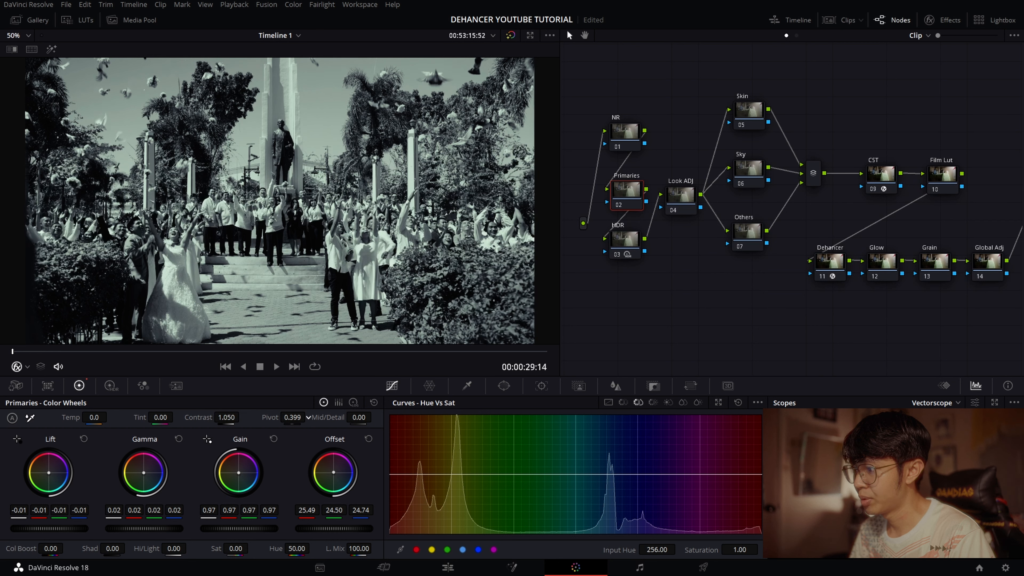
- Restore the Primaries node's saturation to 50 and raise it to 53
double_click(234, 550)
text(50)
key(Return)
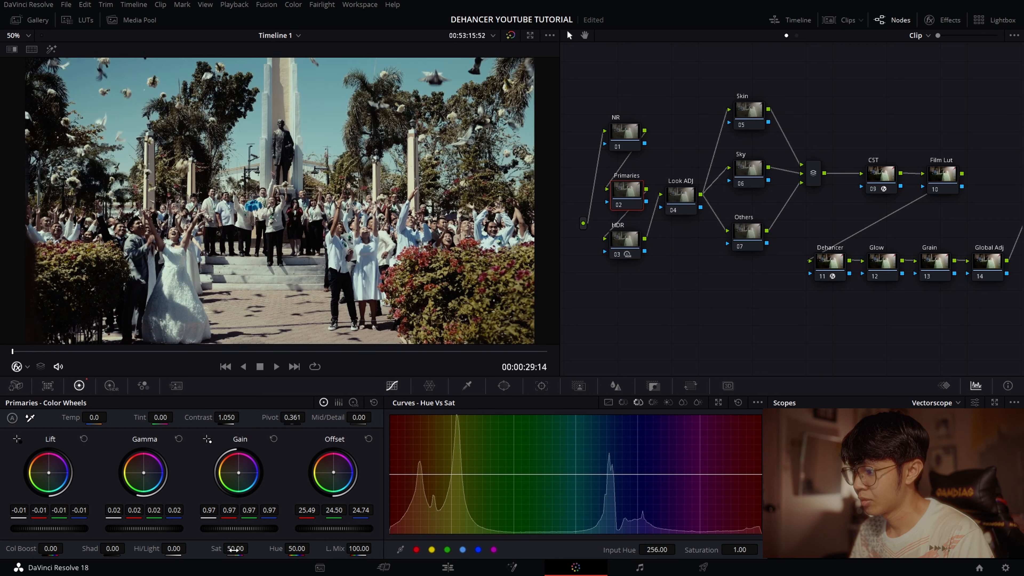
double_click(238, 549)
text(53)
key(Return)
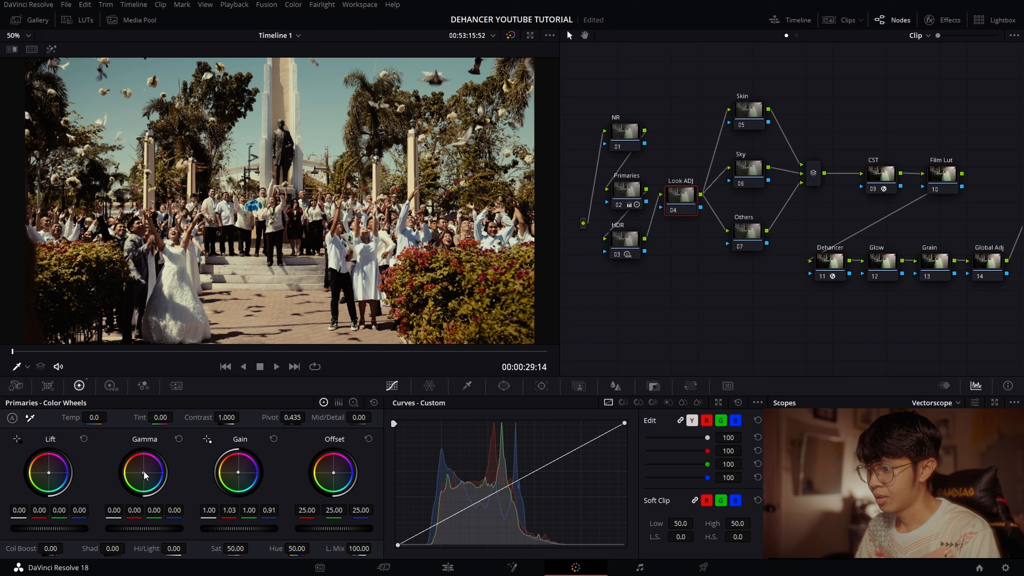
- Warm the Look ADJ node by setting lift RGB to 0.00, -0.00, -0.01 and gamma RGB to 0.01, -0.00, -0.01
drag(49, 473, 48, 472)
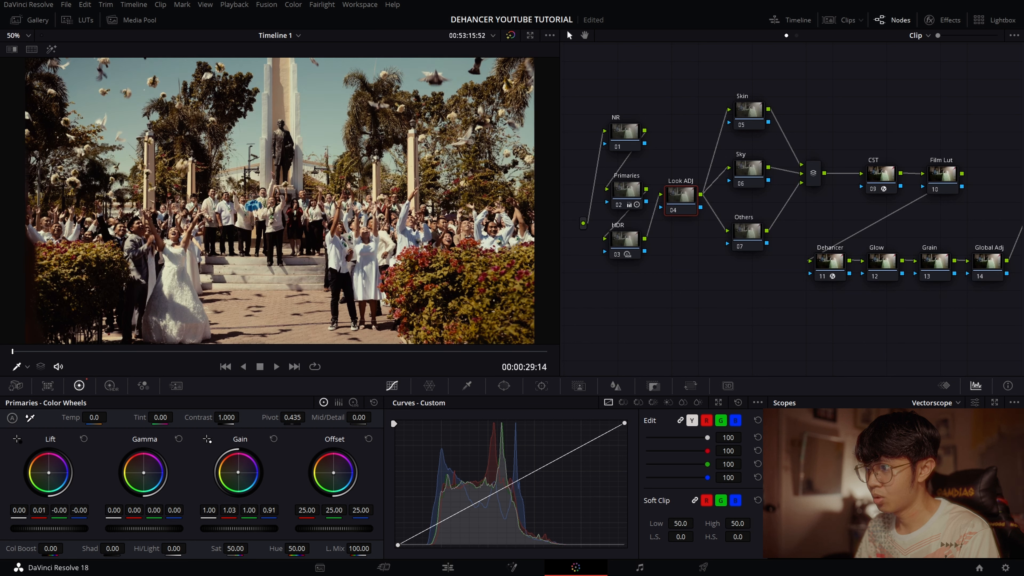
drag(49, 473, 48, 474)
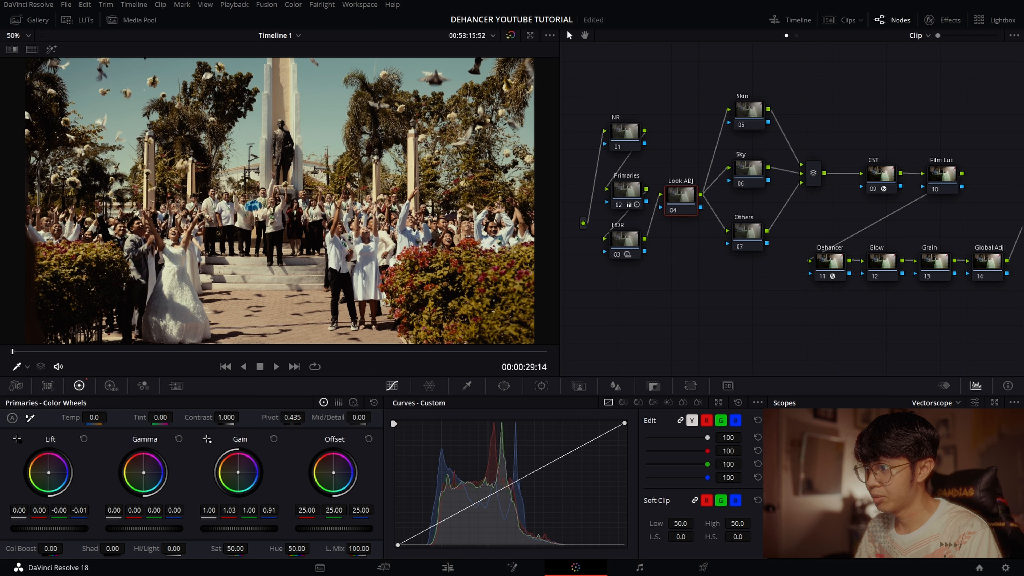
drag(144, 474, 144, 473)
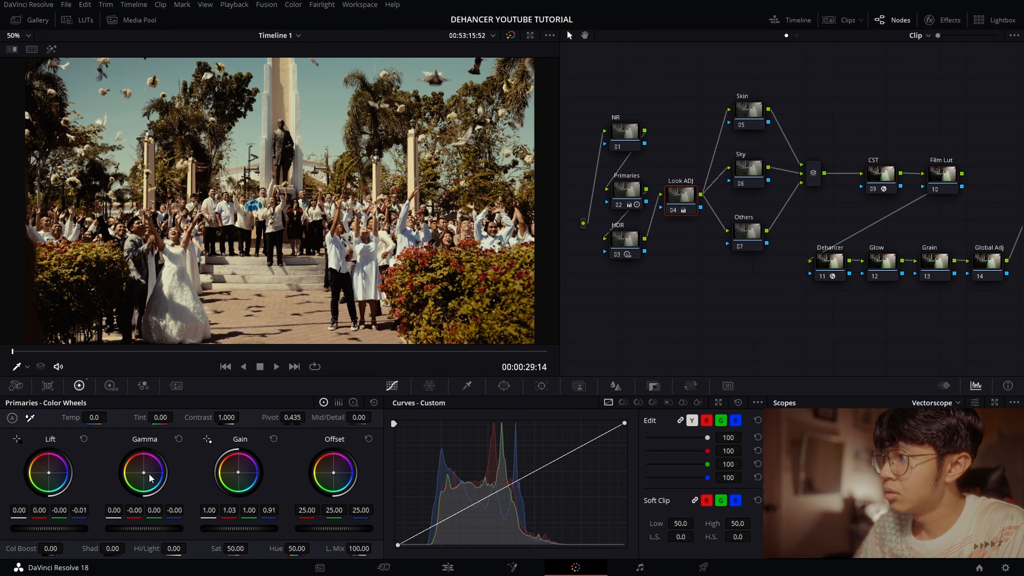
drag(149, 474, 146, 472)
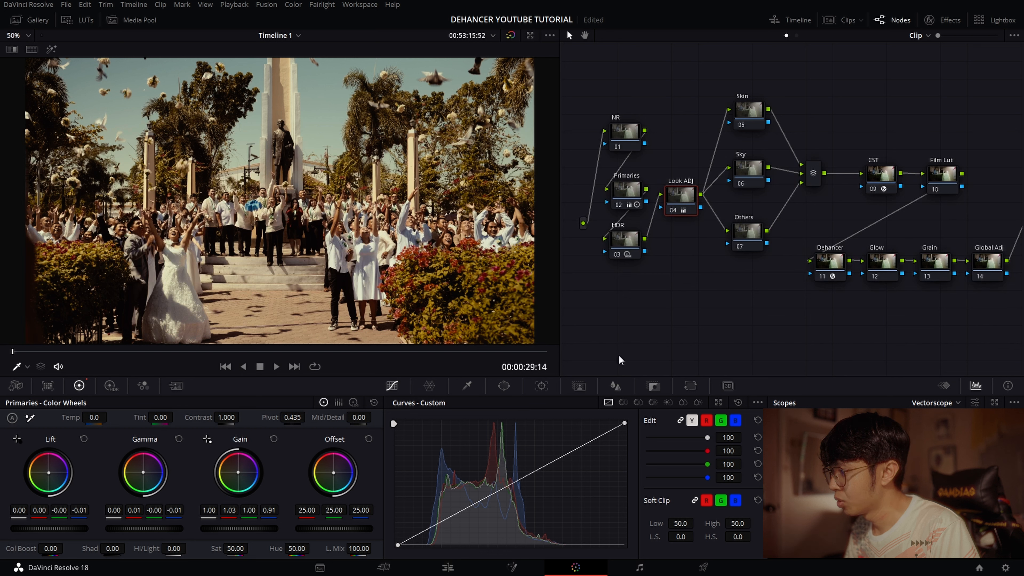
- Lower the white point and raise the black point and upper midtones on Look ADJ's custom curve, and set low clip softness to 55.1
click(758, 402)
click(719, 372)
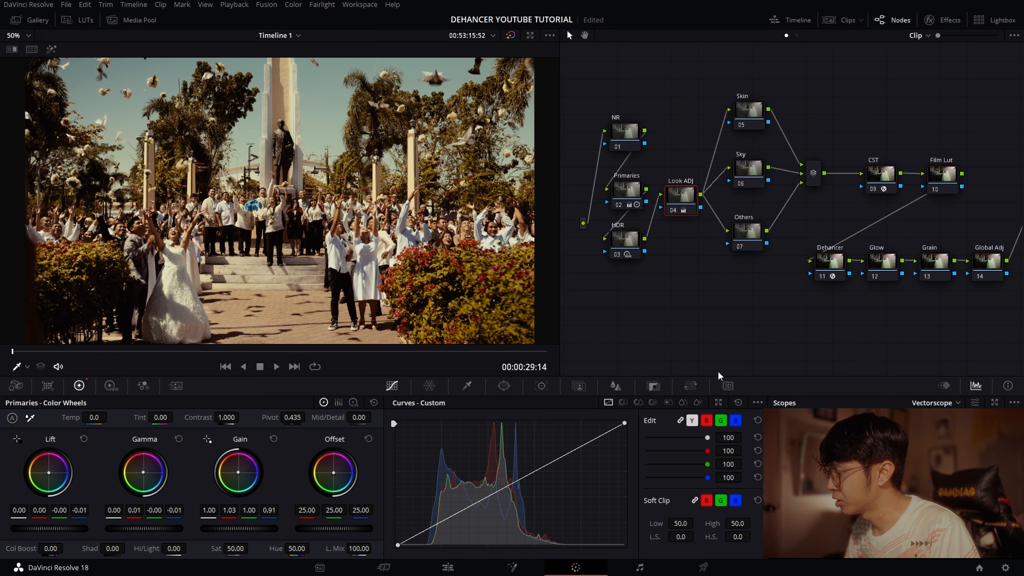
drag(626, 426, 631, 430)
drag(549, 468, 546, 456)
drag(624, 428, 625, 430)
drag(398, 546, 398, 543)
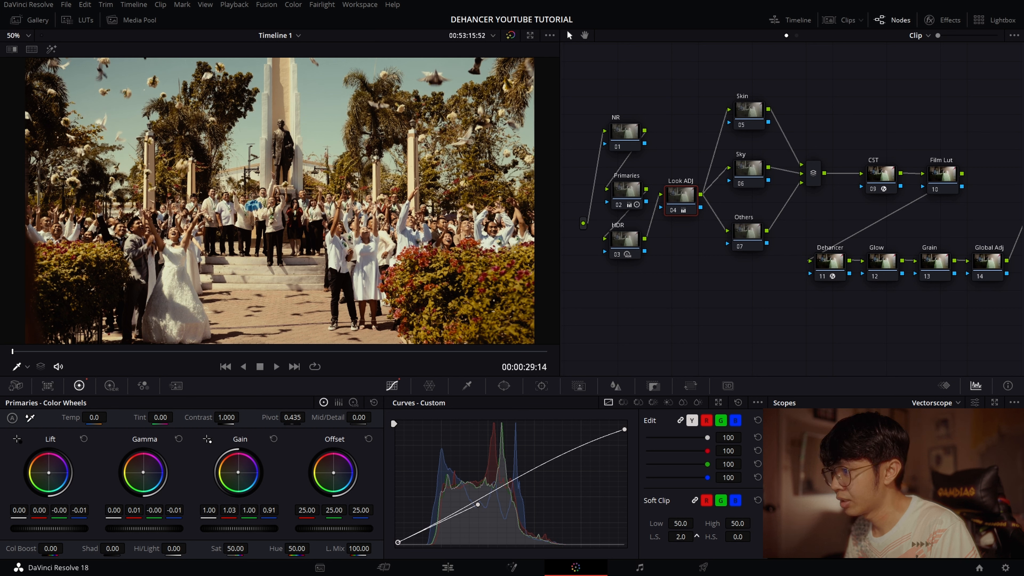
drag(696, 537, 697, 538)
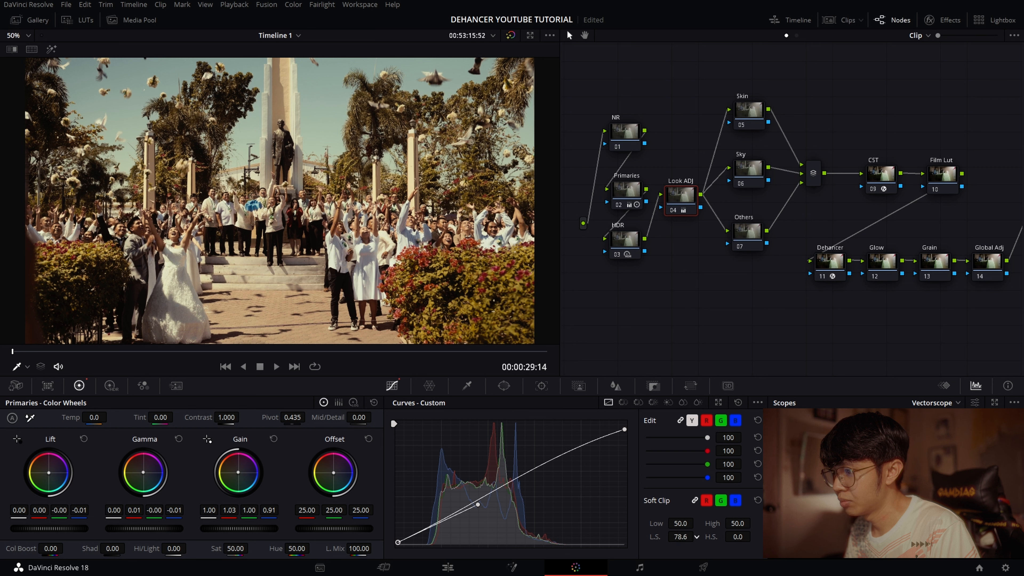
drag(697, 537, 697, 539)
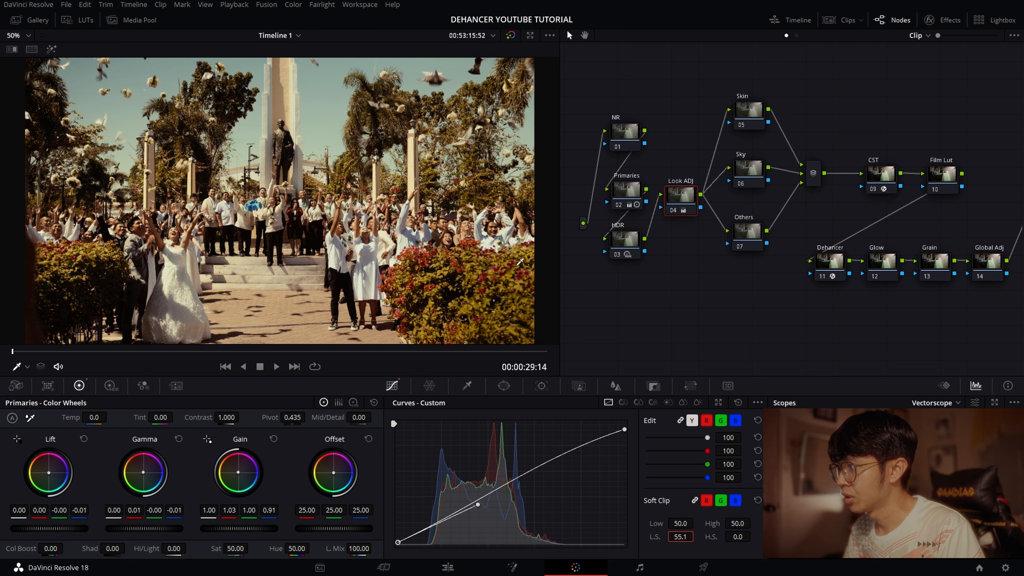
- Compare the image with and without the Look ADJ node's adjustments
key(ctrl+d)
key(ctrl+d)
key(ctrl+d)
key(ctrl+d)
key(ctrl+d)
key(ctrl+d)
key(ctrl+d)
key(ctrl+d)
- On the Dehancer node, try the 16 mm / Super 16 halation profile, settle on 35 mm / Super 35, and save the project
drag(817, 290, 724, 283)
click(734, 252)
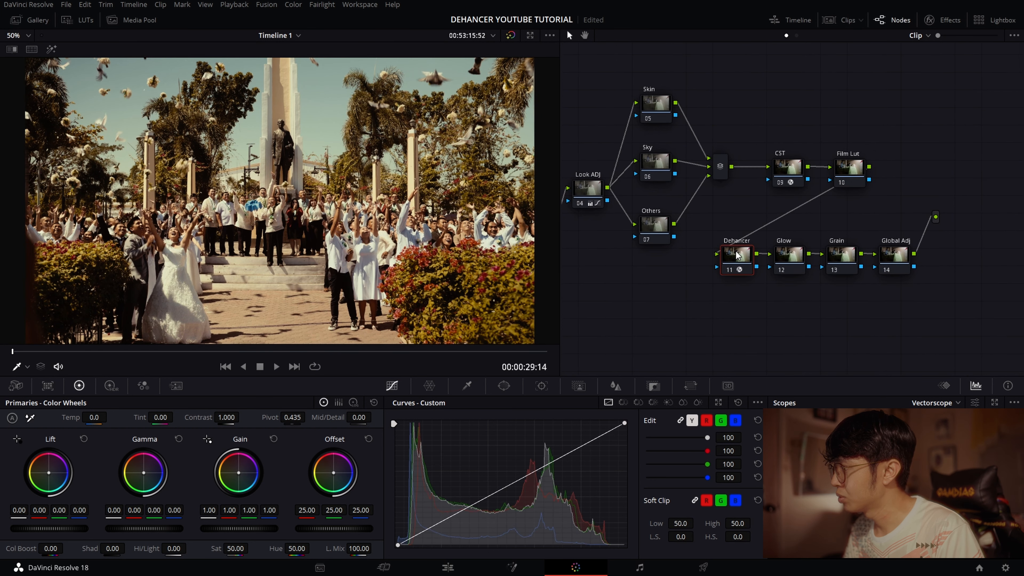
click(944, 20)
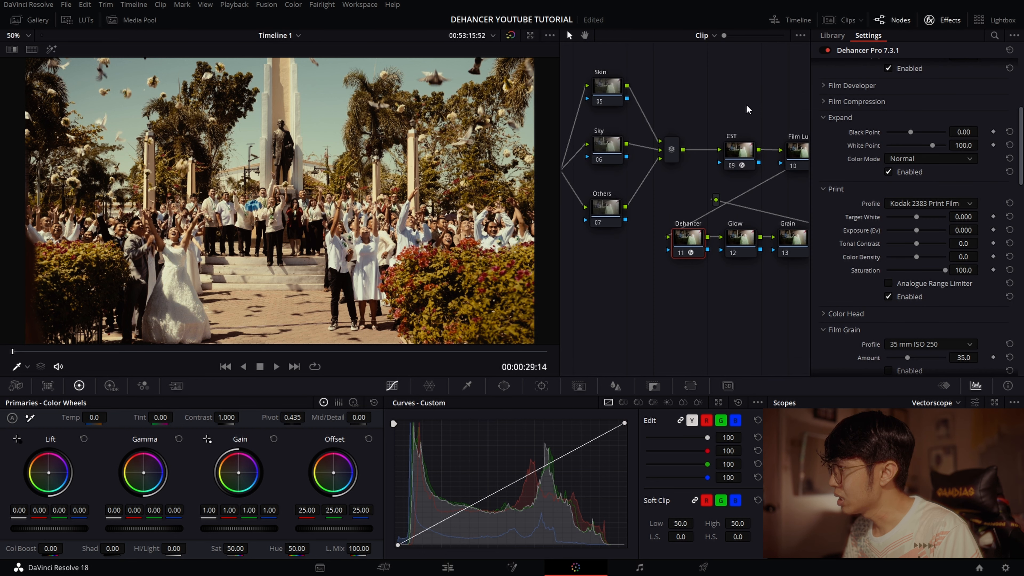
scroll(847, 145, up, 4)
scroll(848, 223, down, 6)
click(900, 279)
click(931, 329)
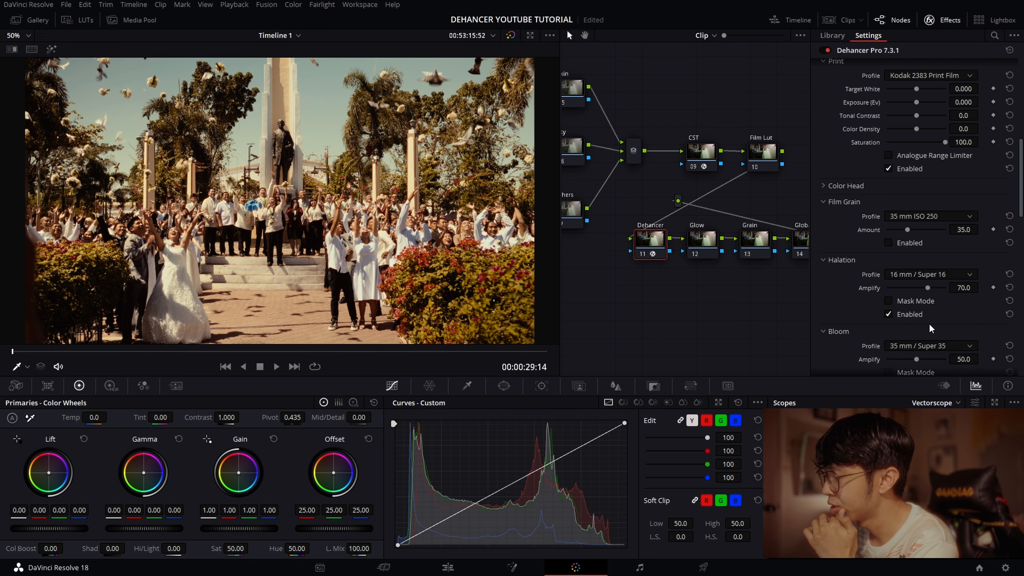
click(938, 276)
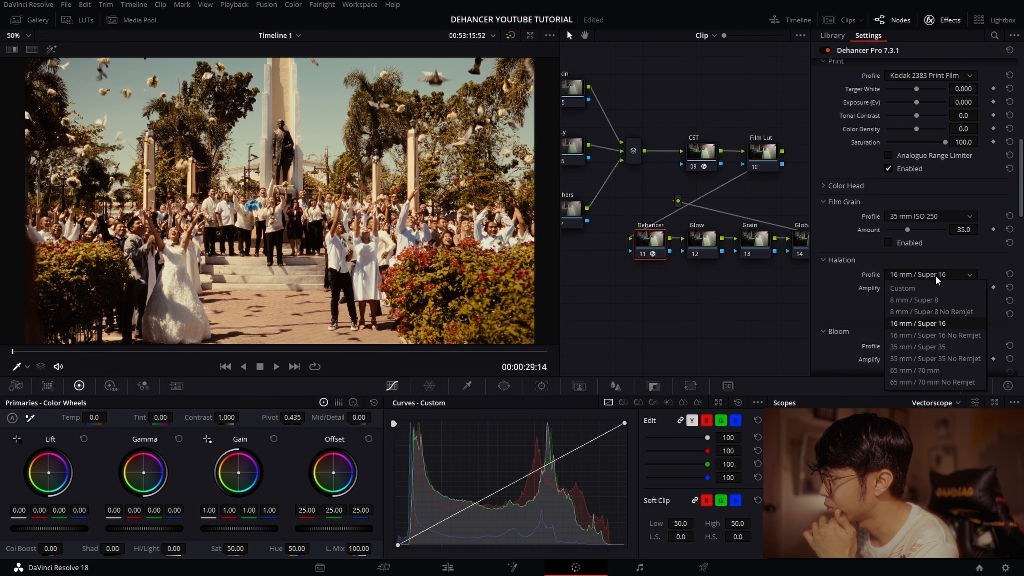
click(931, 347)
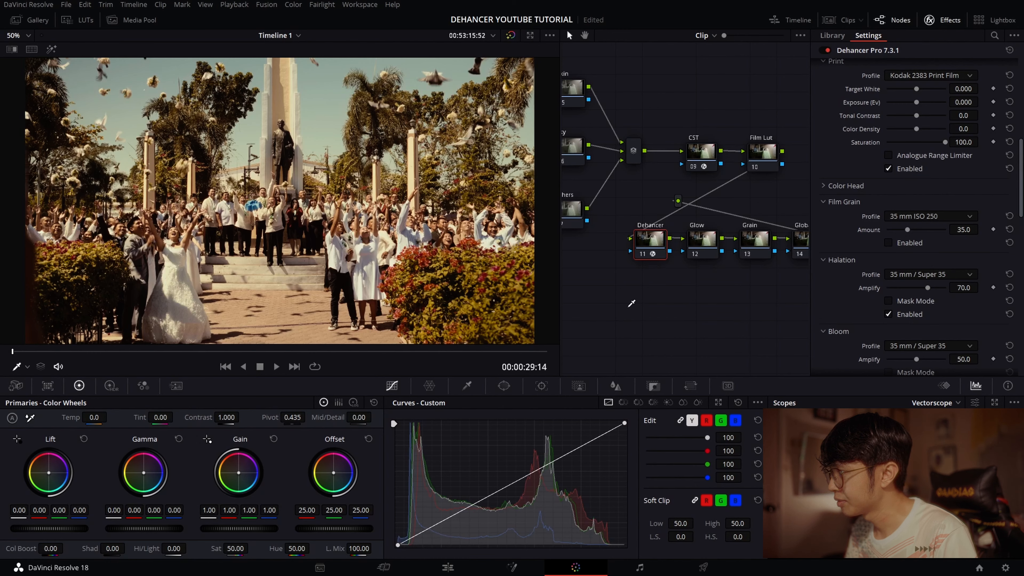
key(ctrl+s)
- Enable Dehancer's bloom, try the 65 mm / 70 mm profile, and check the bloom mask with 35 mm / Super 35
scroll(913, 297, down, 3)
click(889, 322)
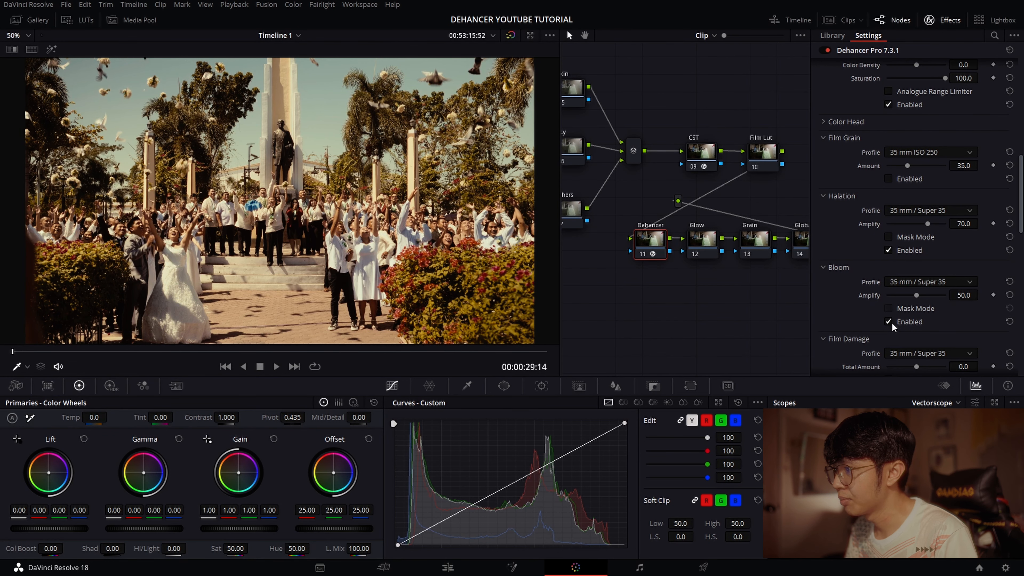
click(930, 282)
click(927, 345)
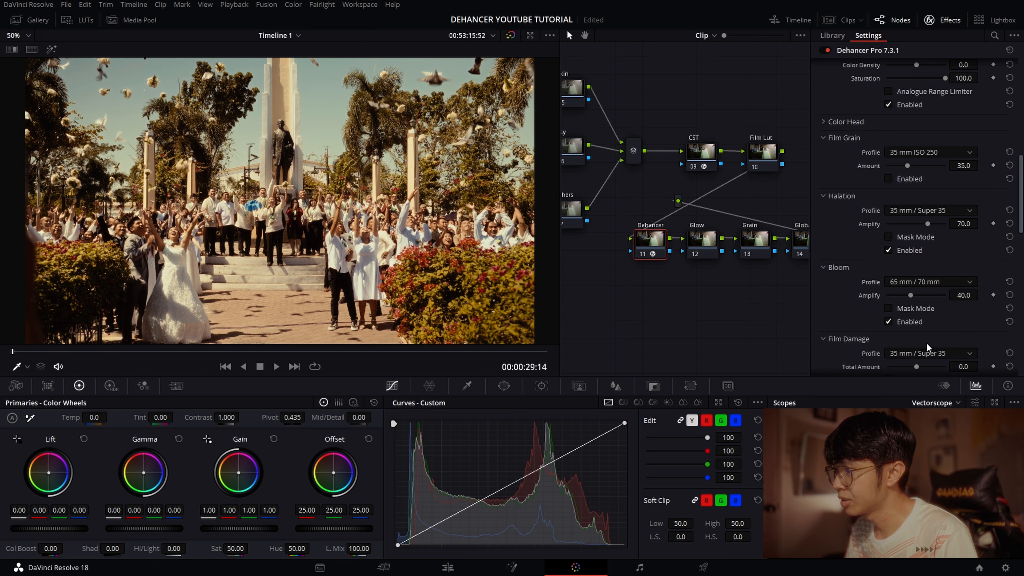
click(889, 308)
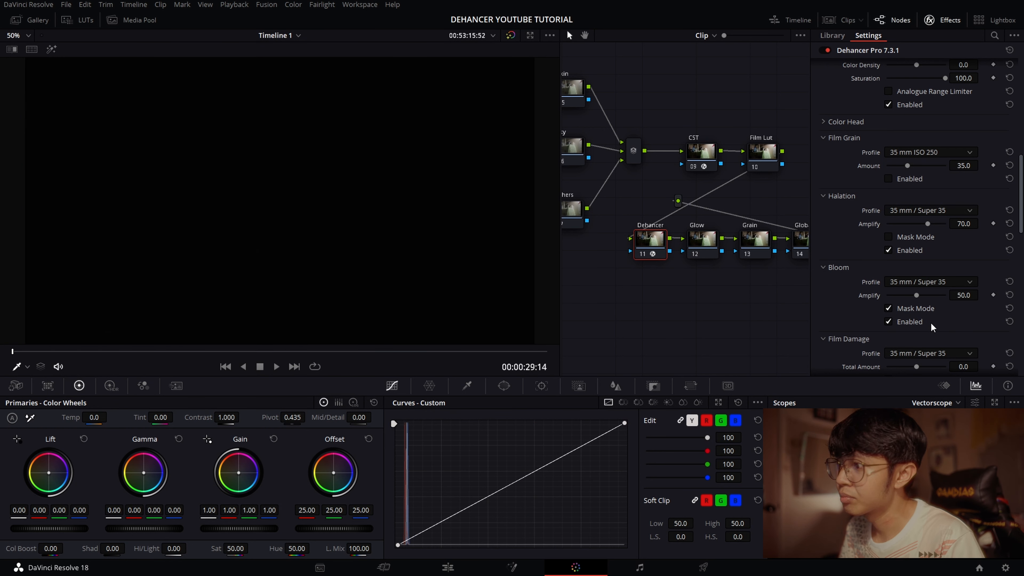
click(902, 309)
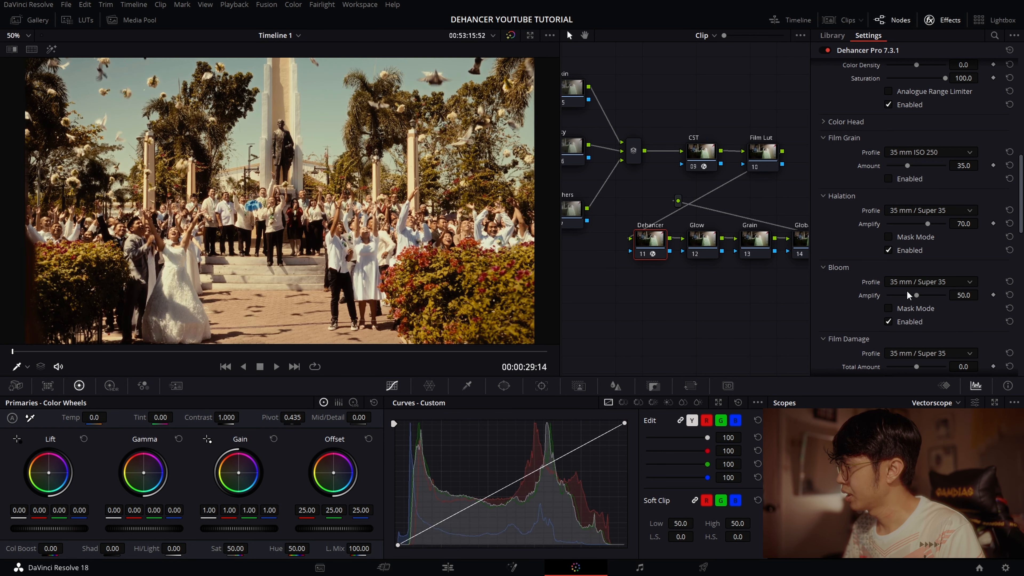
- Try Dehancer's 35 mm ISO 250 film grain at amount 35.0, inspect the image full screen, and switch the grain off again
click(912, 282)
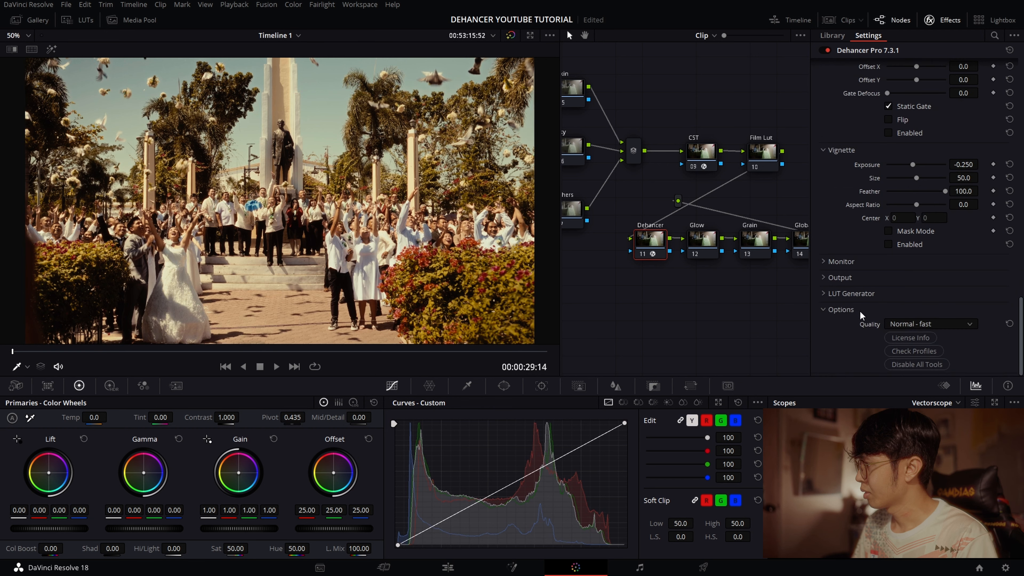
scroll(859, 311, up, 7)
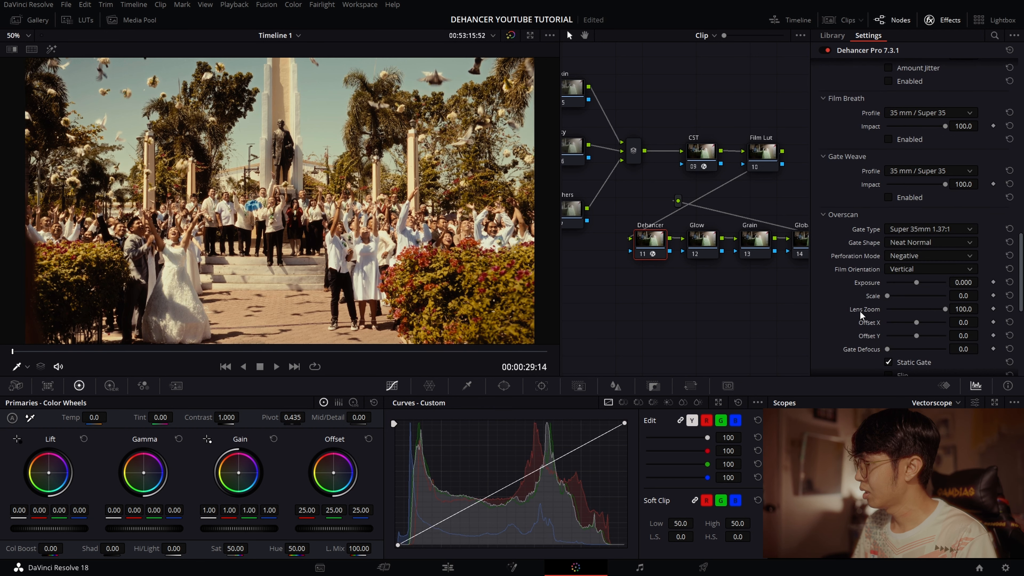
scroll(859, 311, up, 3)
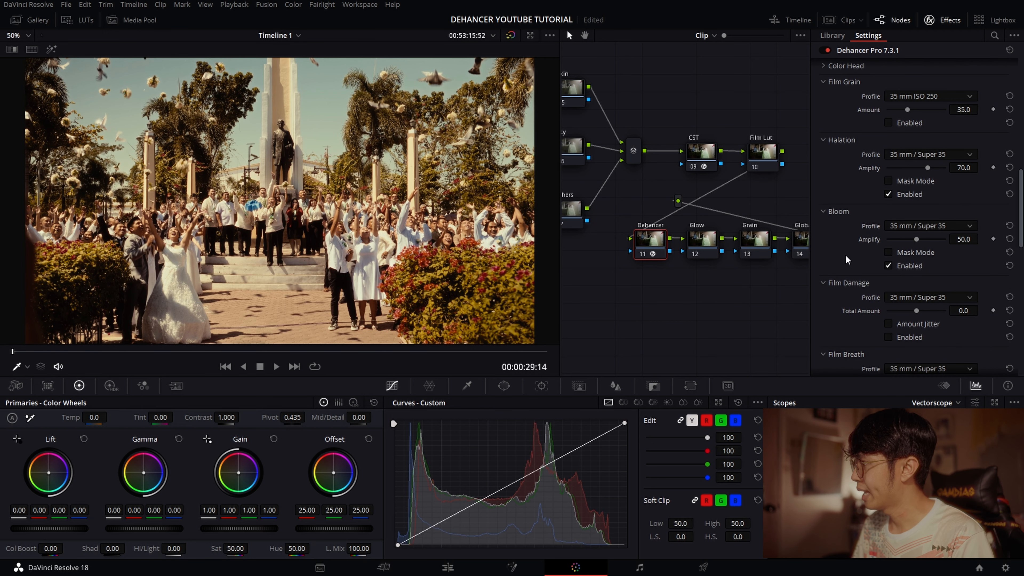
scroll(846, 260, up, 3)
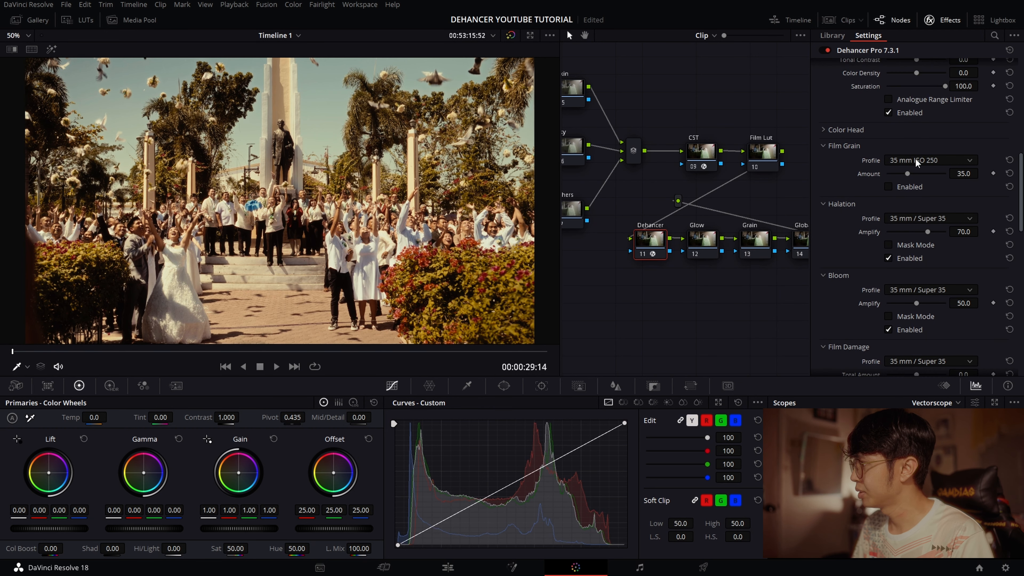
click(890, 186)
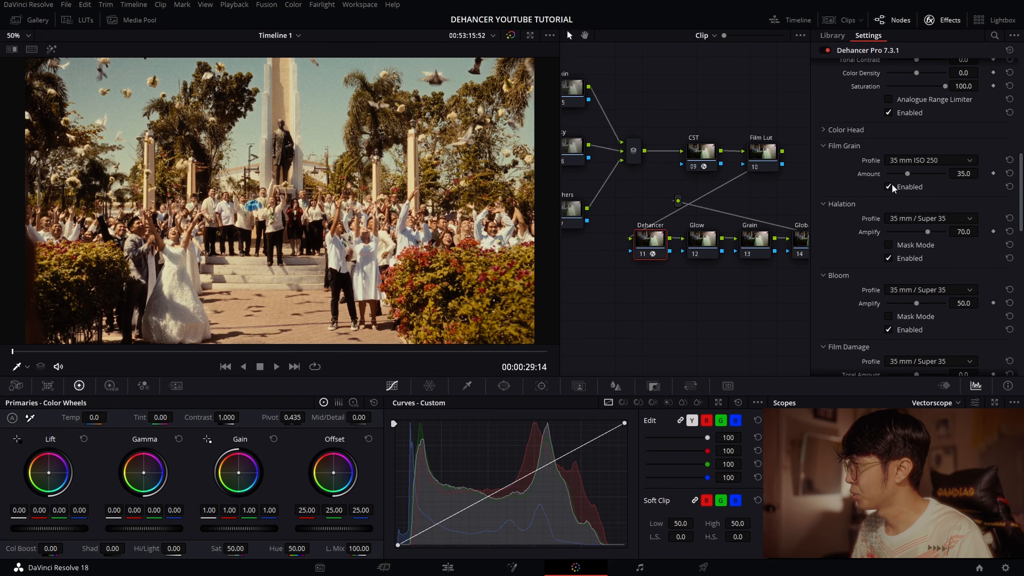
click(890, 186)
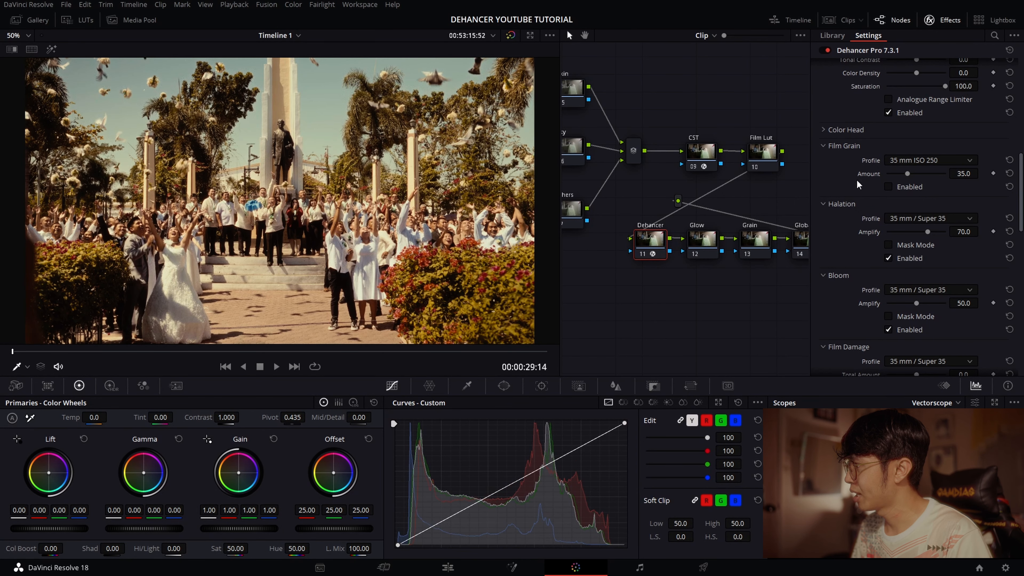
- Apply the Film Grain effect to the Grain node, choose the 35mm preset, and check the image full screen
click(922, 20)
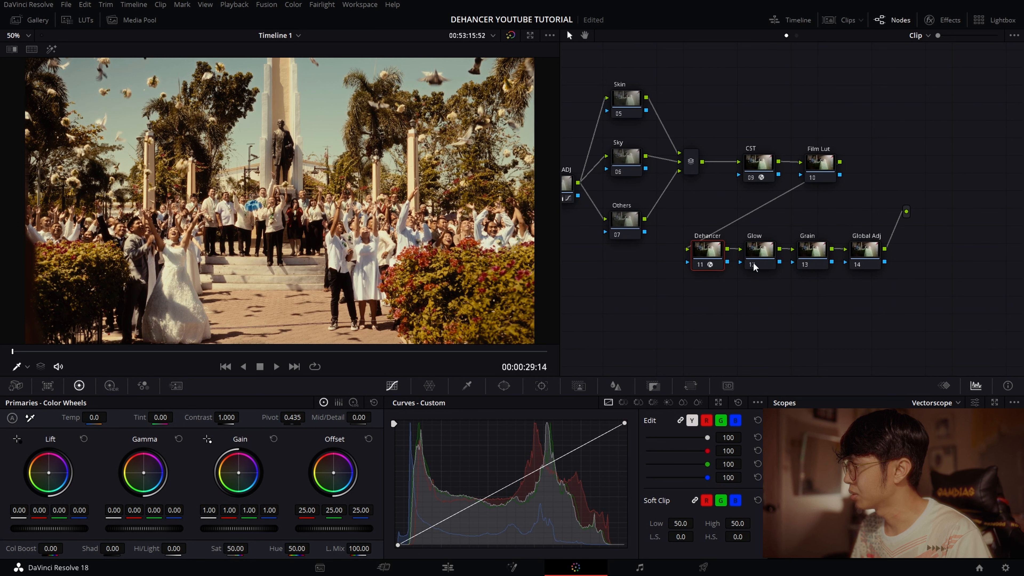
click(810, 251)
click(927, 19)
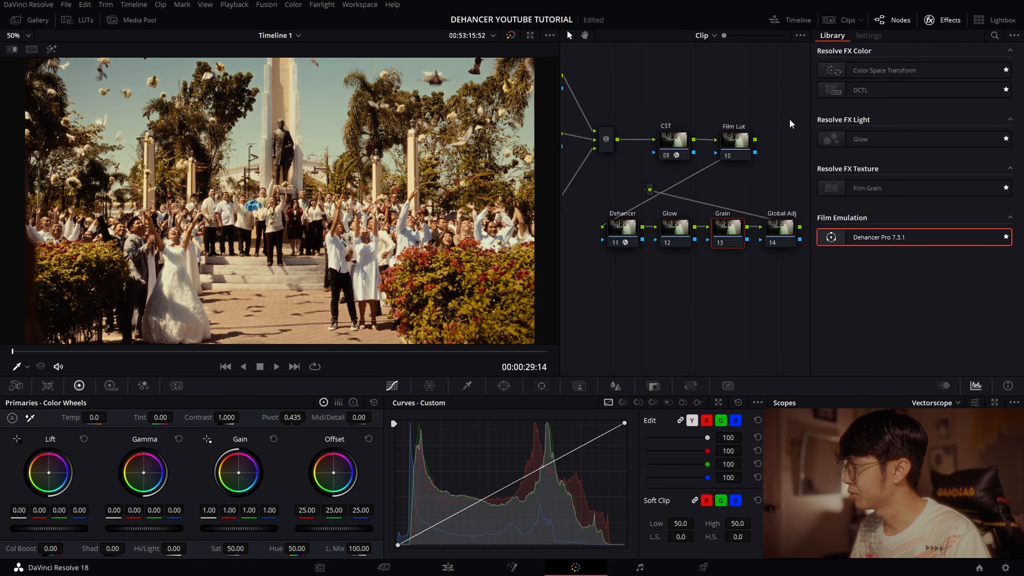
drag(891, 196, 728, 228)
click(927, 66)
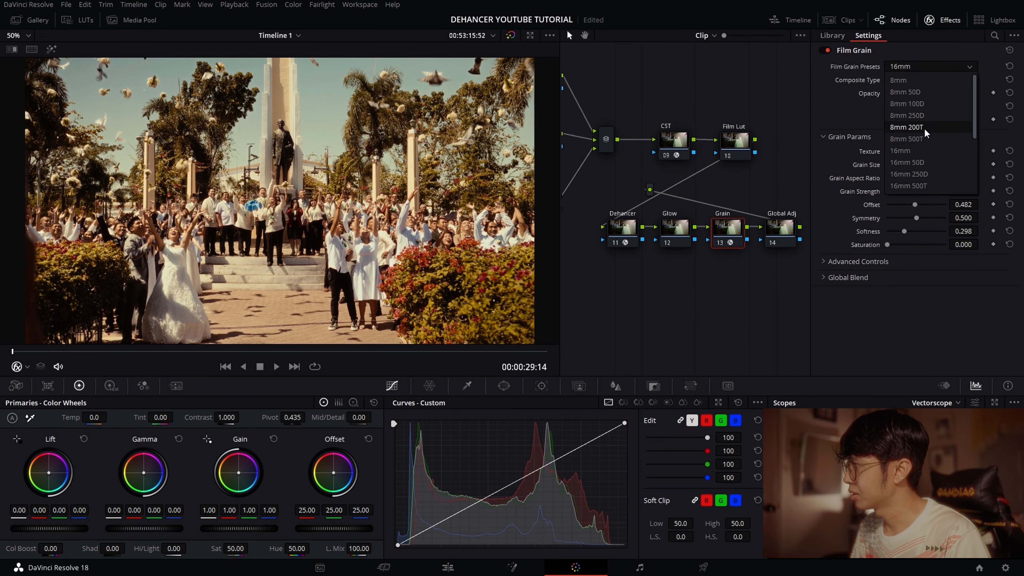
scroll(925, 142, down, 3)
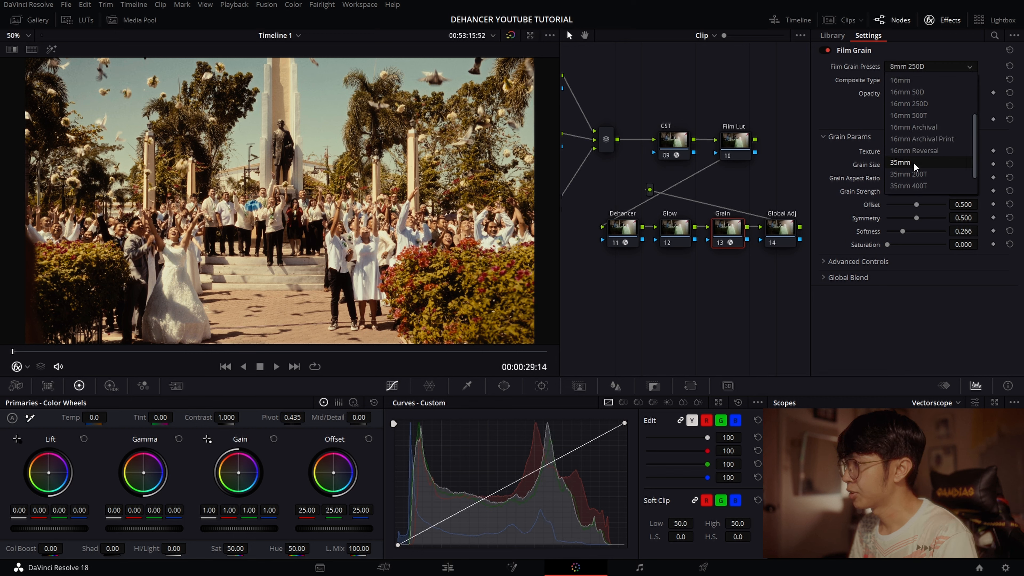
click(914, 161)
key(ctrl+f)
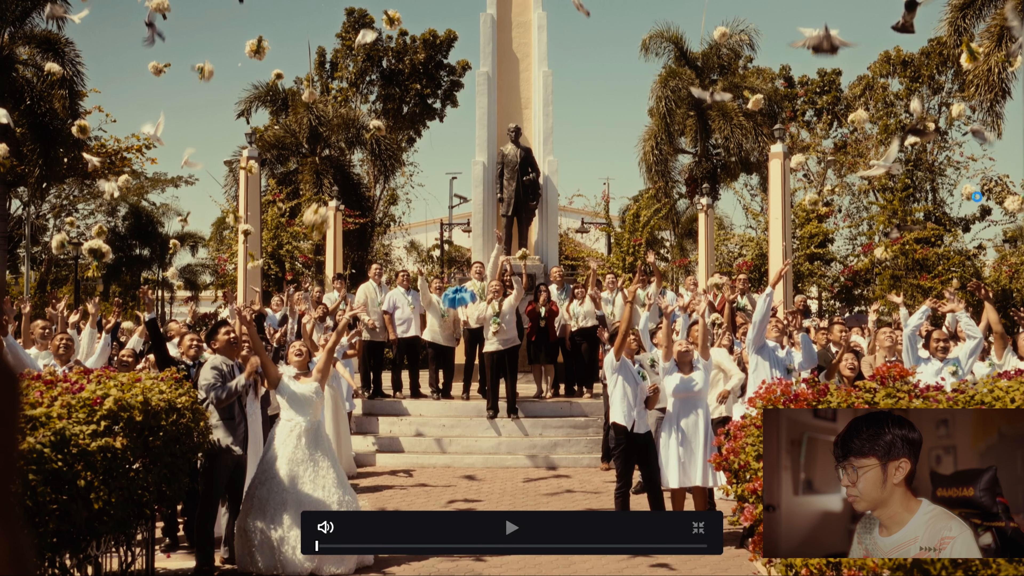
key(ctrl+f)
- In the Film Grain effect's advanced controls, set shadows to 0.605, midtones to 0.669 and highlights to 0.614
click(872, 266)
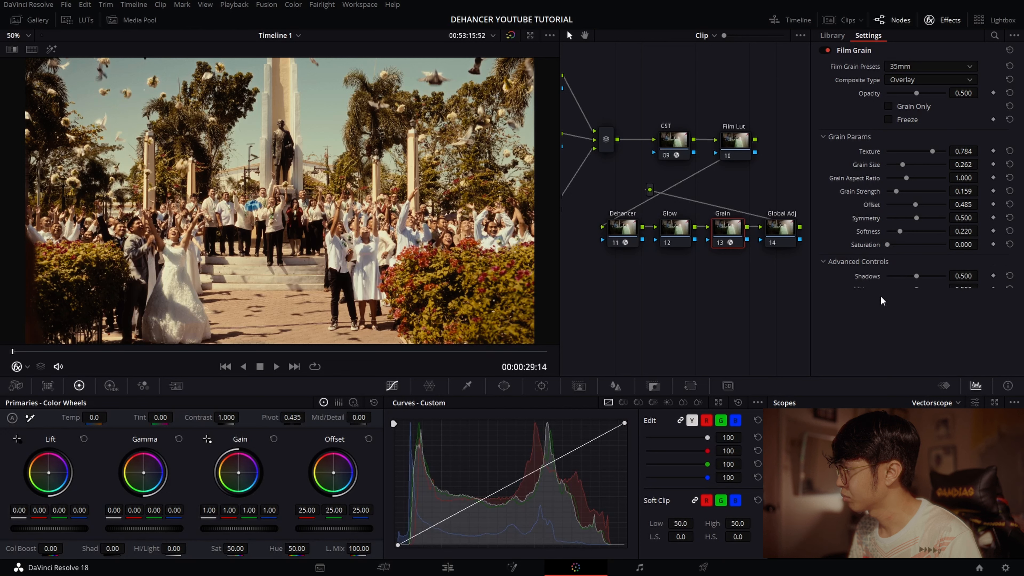
drag(917, 276, 921, 302)
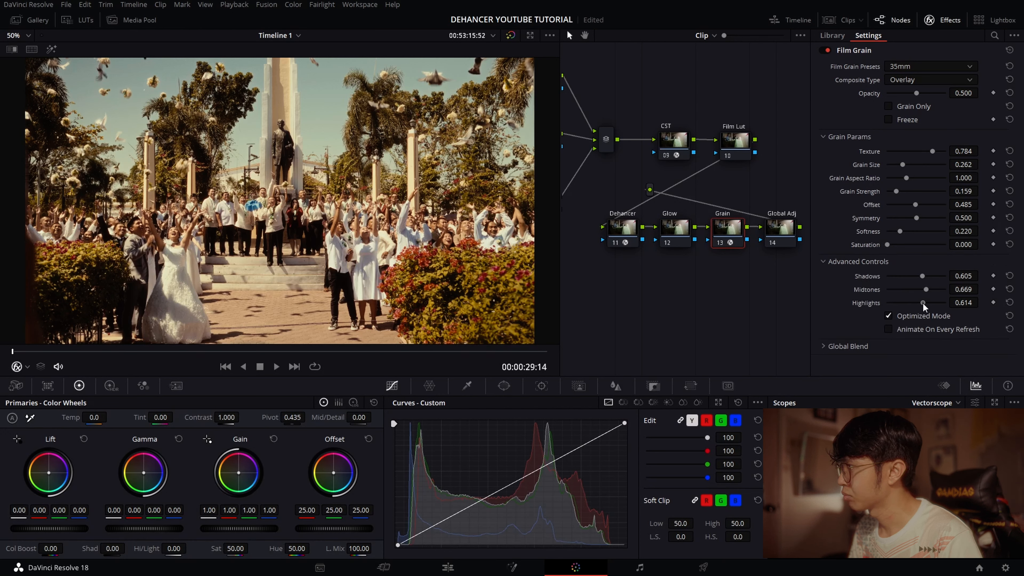
click(943, 20)
- Switch the scope to Waveform and shift the Global Adj node's offset to red 24.02, green 25.12 and blue 25.64
click(899, 252)
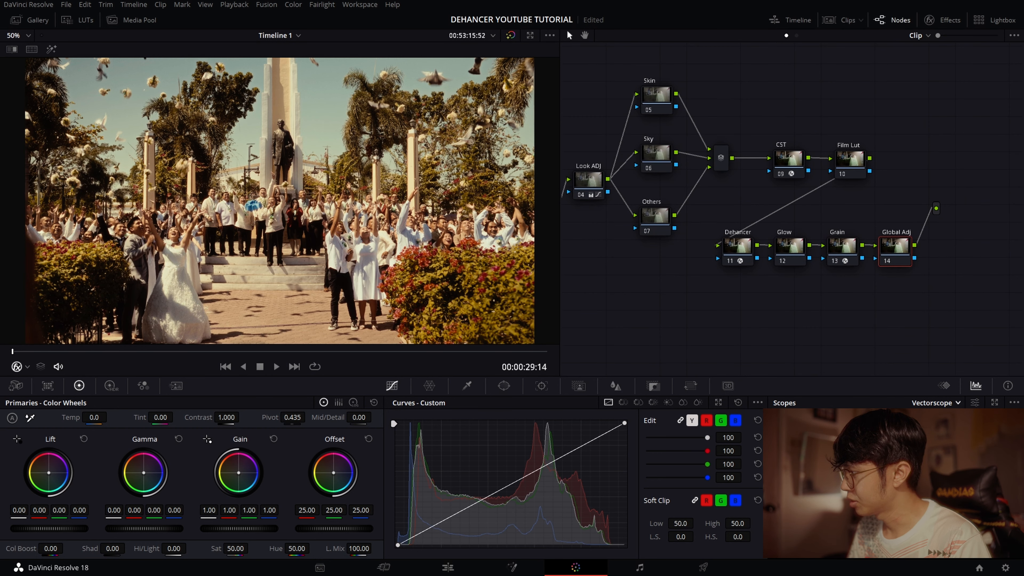
click(935, 430)
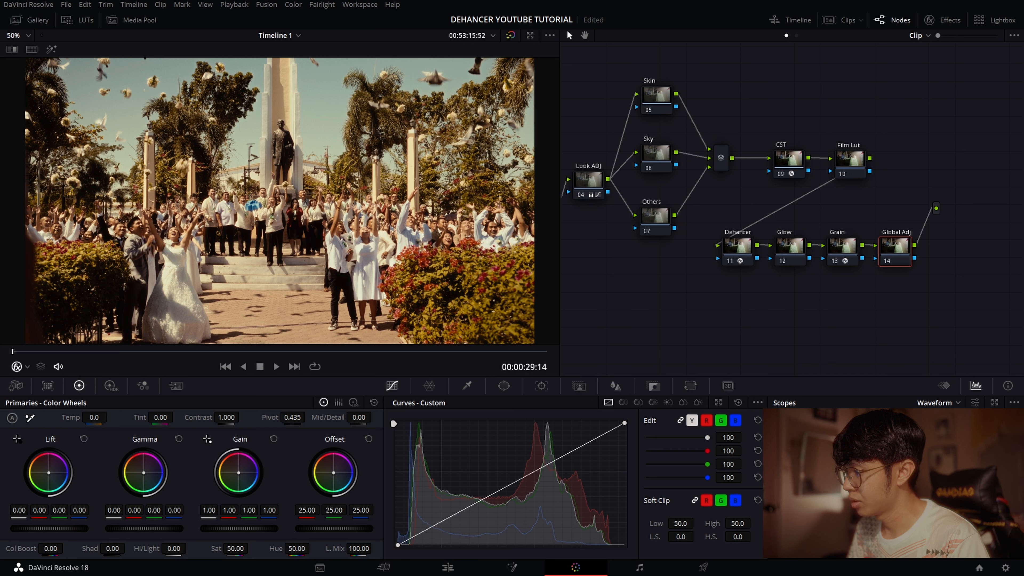
drag(333, 473, 340, 478)
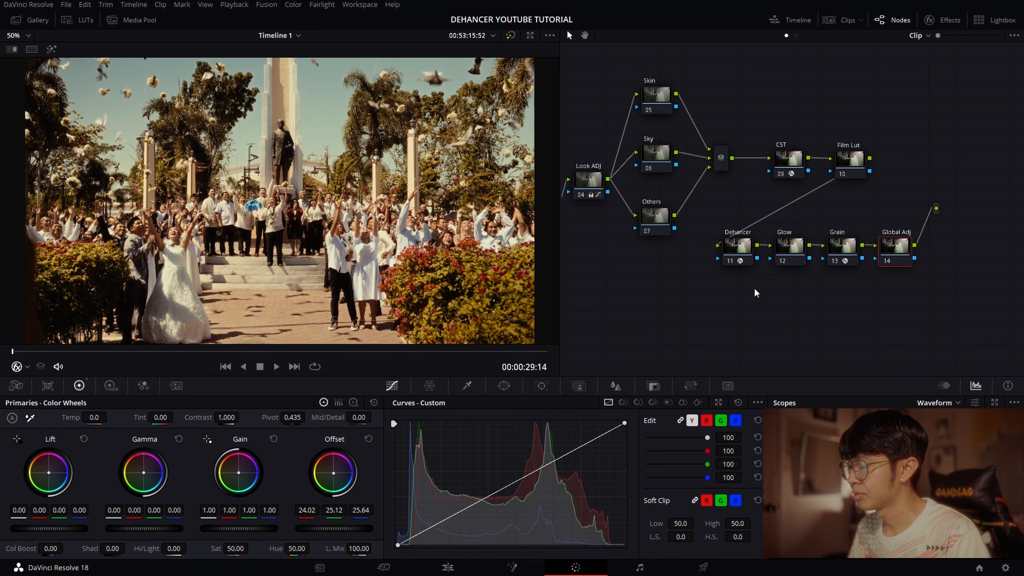
- Compare the image with and without the whole grade by bypassing all nodes
drag(762, 289, 834, 300)
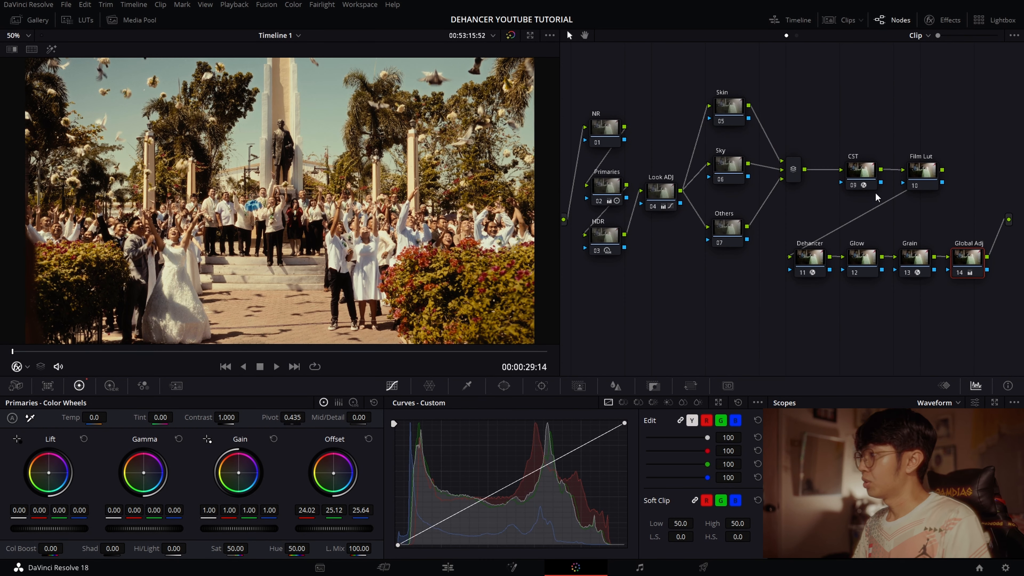
click(510, 35)
click(511, 35)
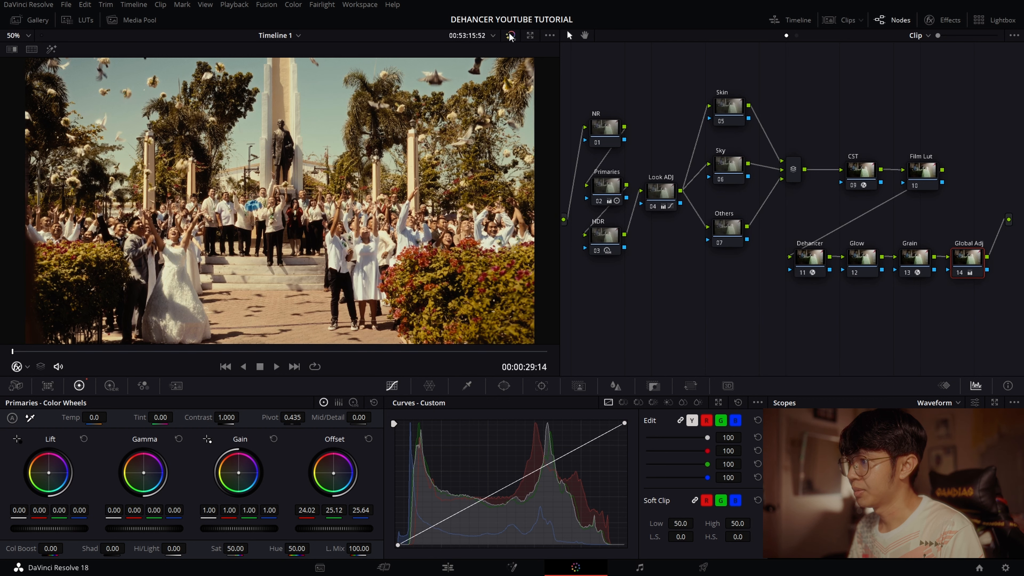
click(510, 36)
click(510, 35)
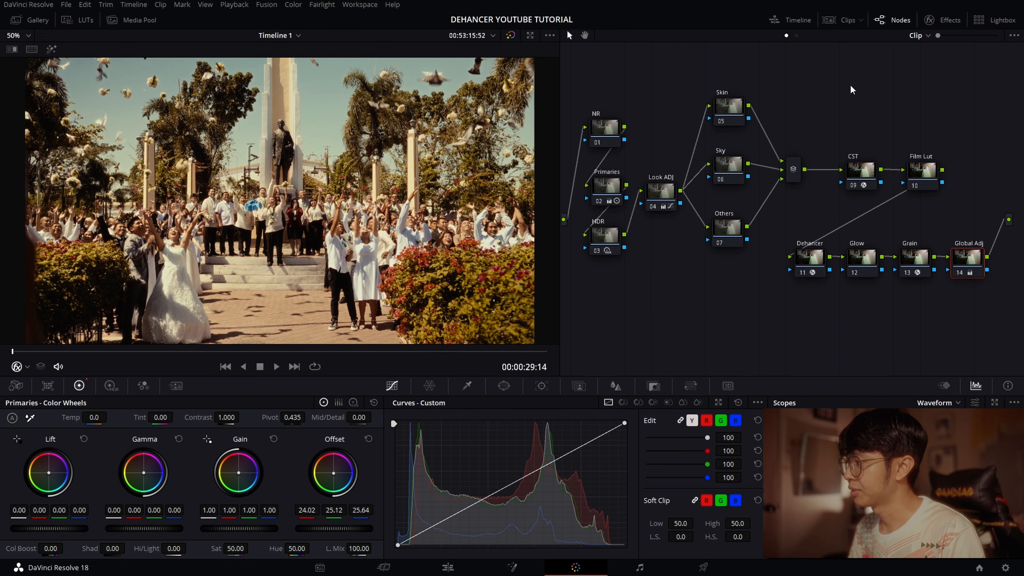
- Disable all nodes in the tree, and re-enable only the CST and Dehancer nodes
drag(880, 90, 893, 86)
drag(594, 88, 1022, 300)
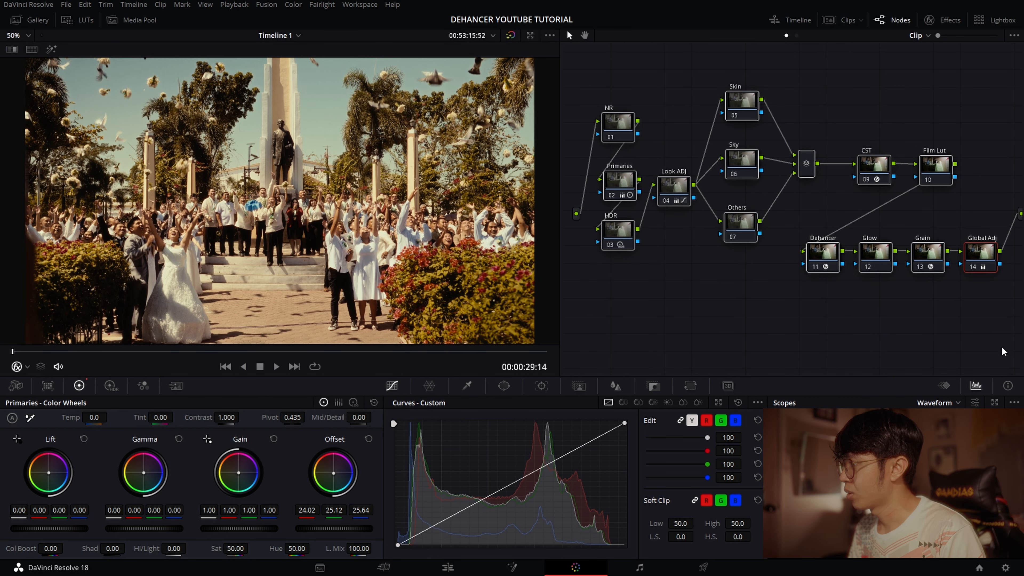
key(ctrl+d)
click(865, 170)
key(ctrl+d)
click(834, 258)
key(ctrl+d)
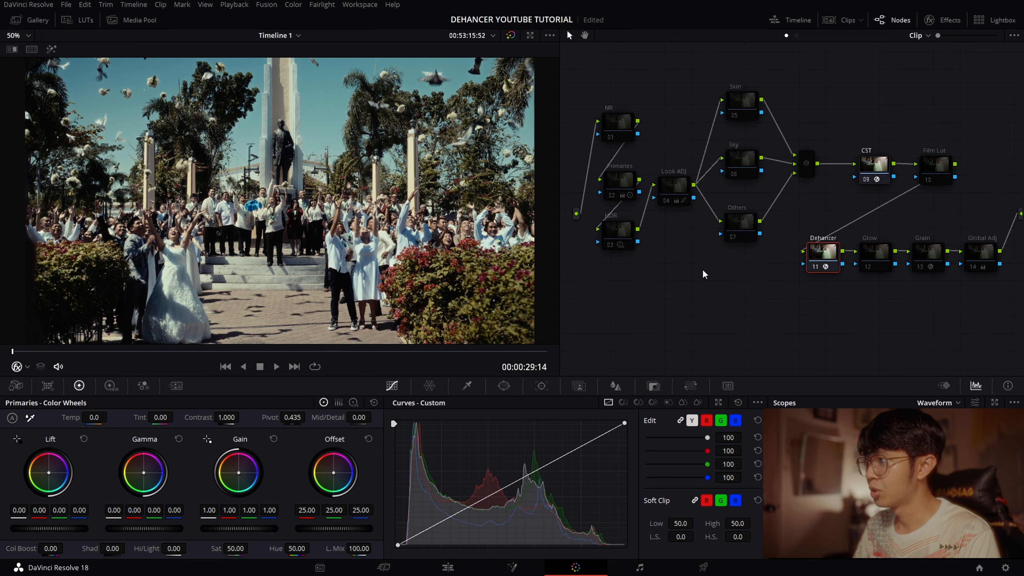
- Re-enable the Primaries, HDR and Look ADJ nodes one after another to review their contribution
click(621, 182)
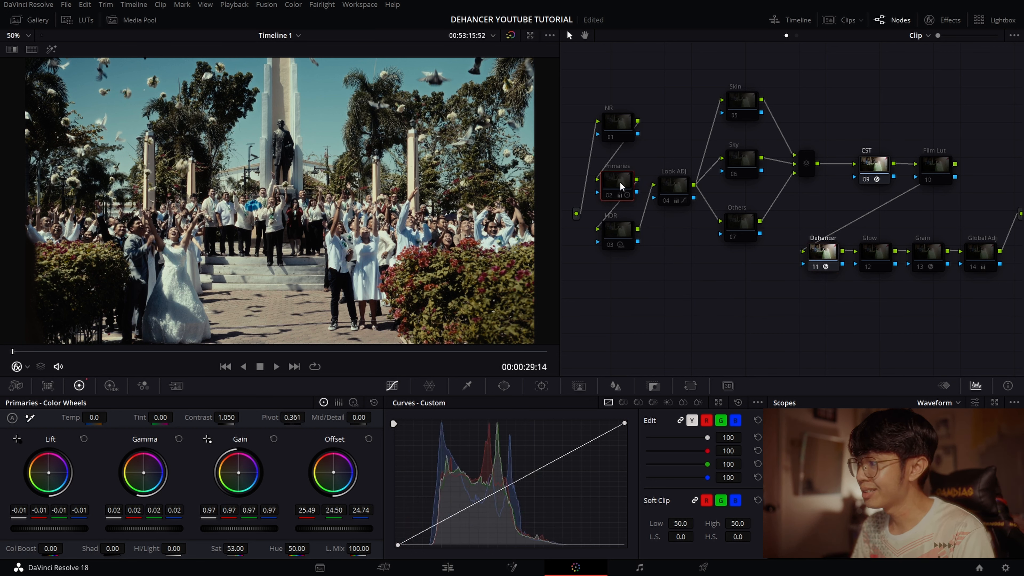
click(622, 229)
key(ctrl+d)
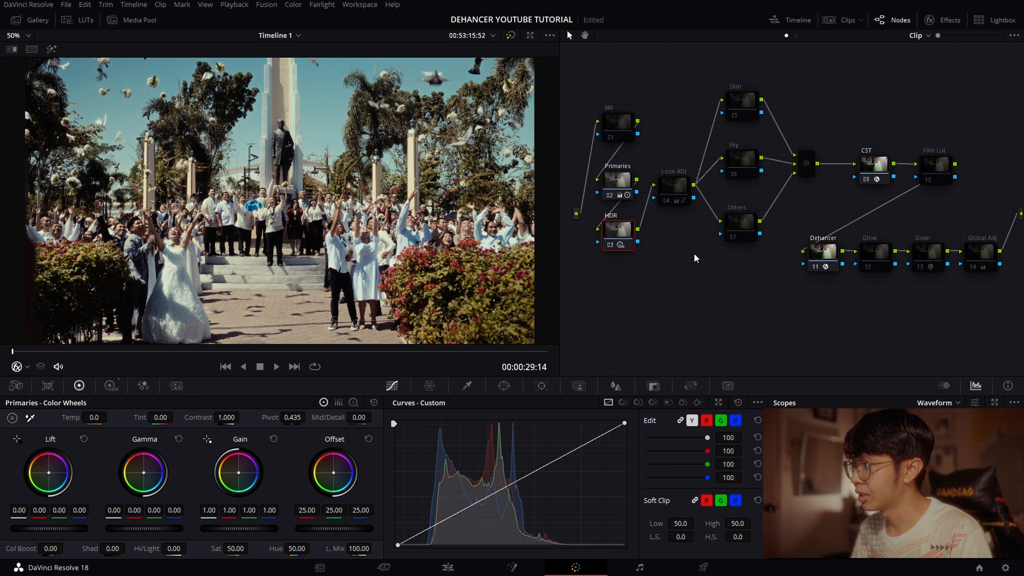
click(678, 186)
key(ctrl+d)
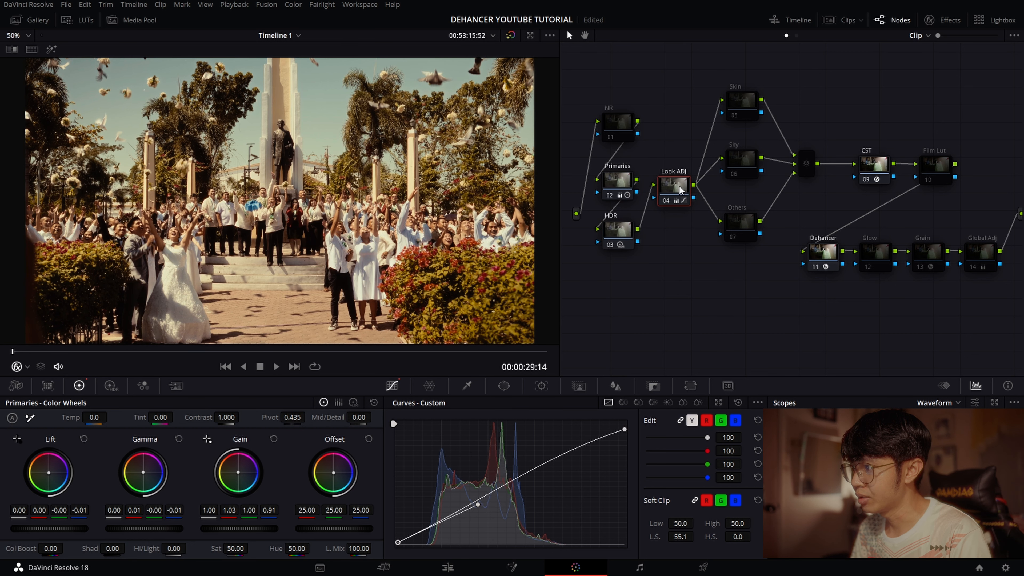
- Re-enable the Grain and Global Adj nodes at the end of the tree
drag(901, 227, 833, 206)
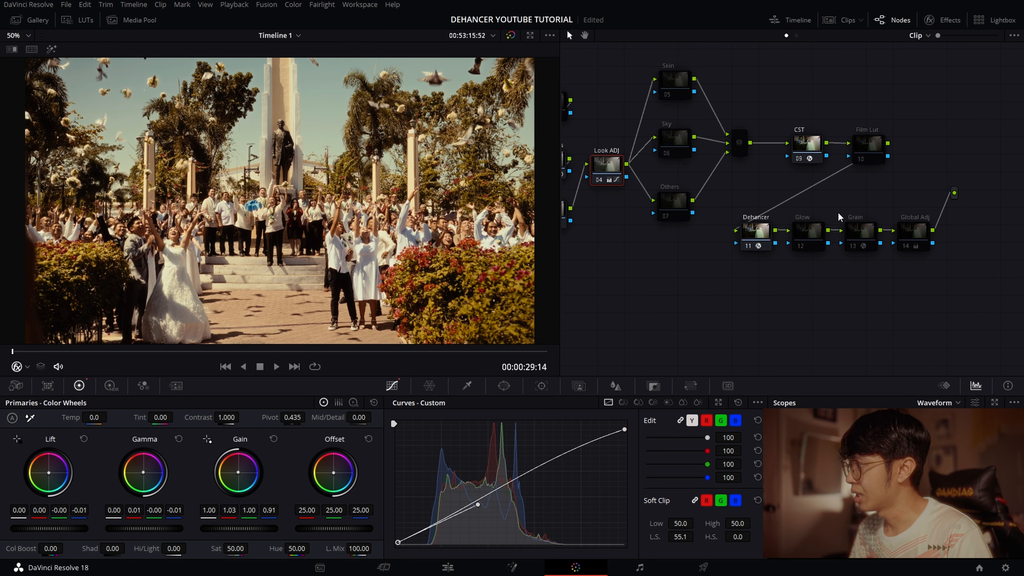
click(862, 236)
click(909, 241)
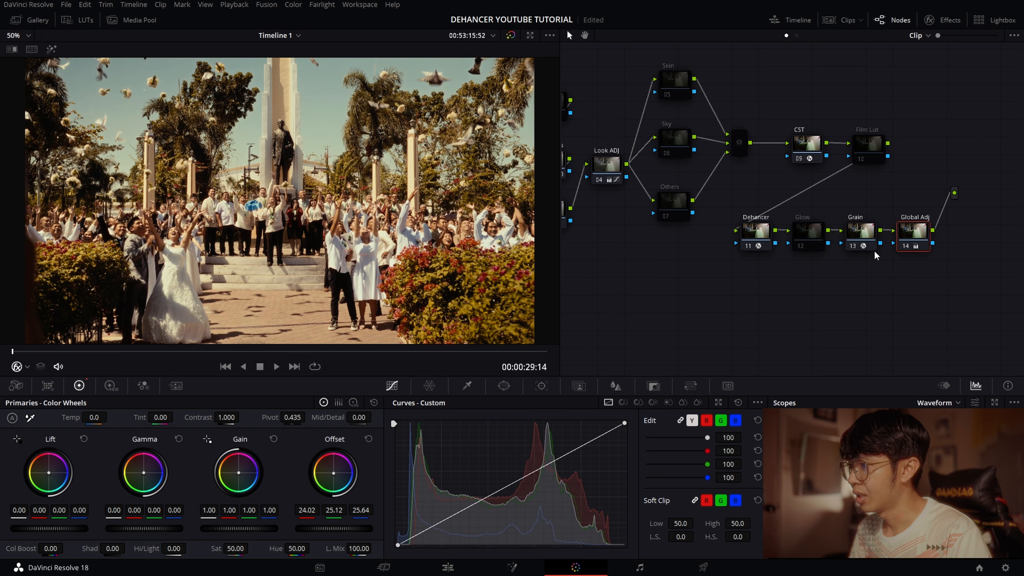
drag(839, 282, 914, 327)
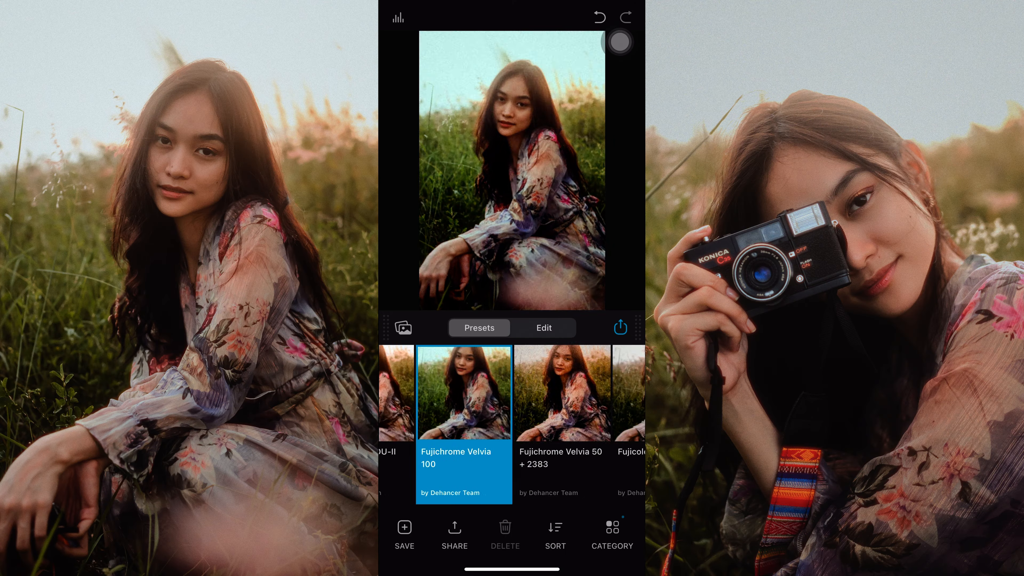
scroll(512, 420, left, 5)
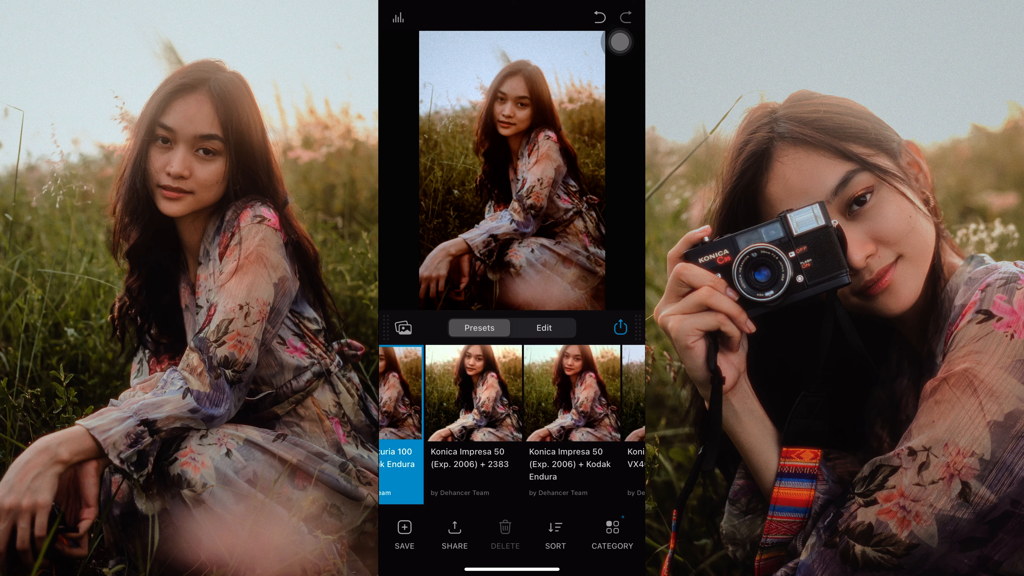
click(519, 424)
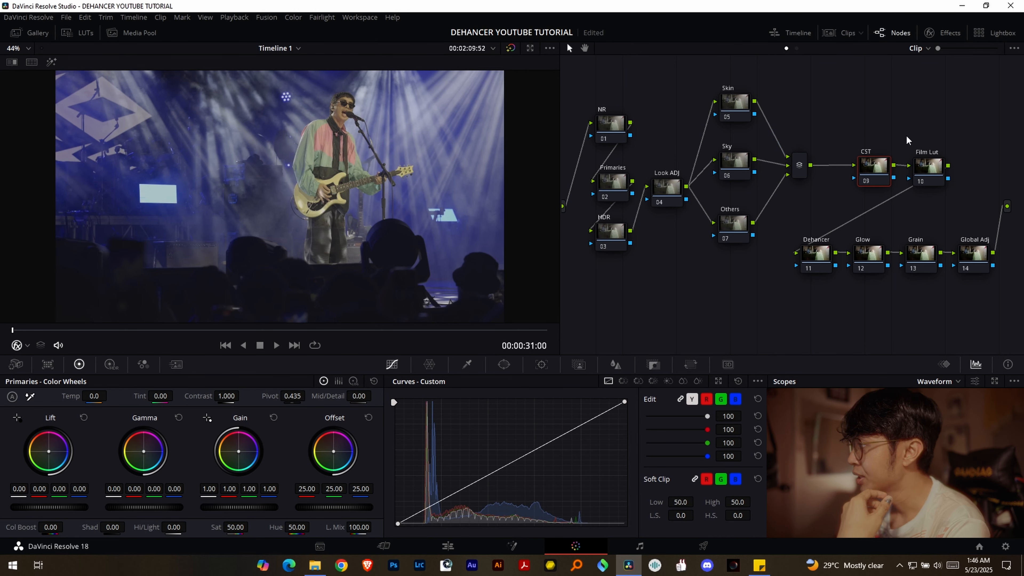
- On the concert clip's CST node, apply Color Space Transform with Rec.2020 input color space and Nikon N-Log input gamma
drag(879, 165, 871, 168)
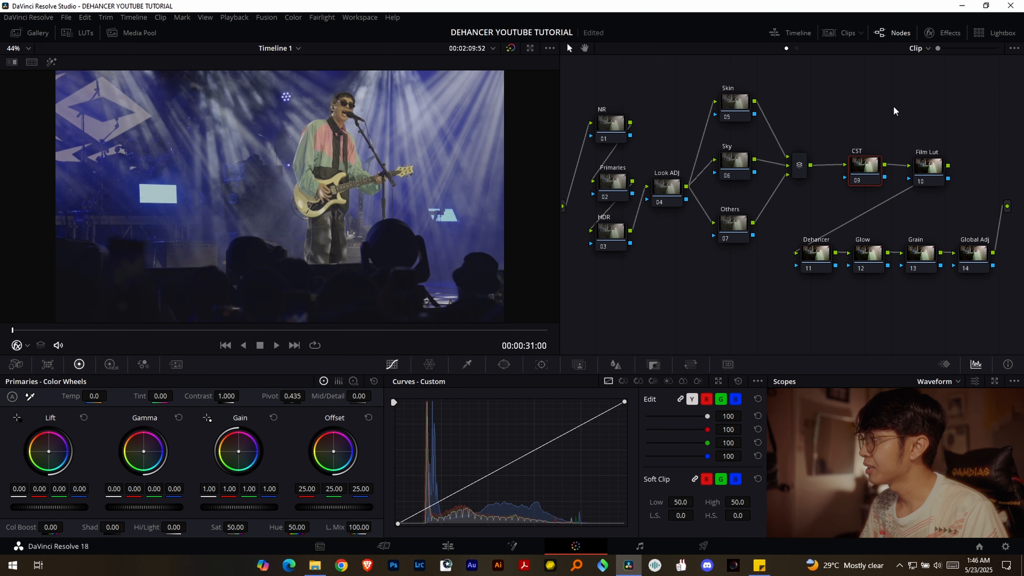
drag(895, 106, 805, 92)
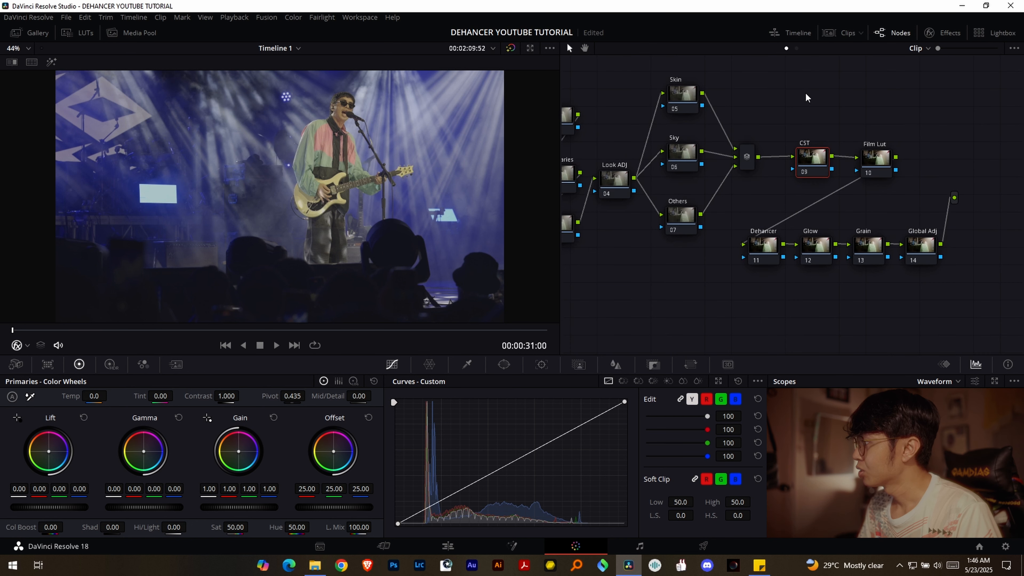
click(946, 33)
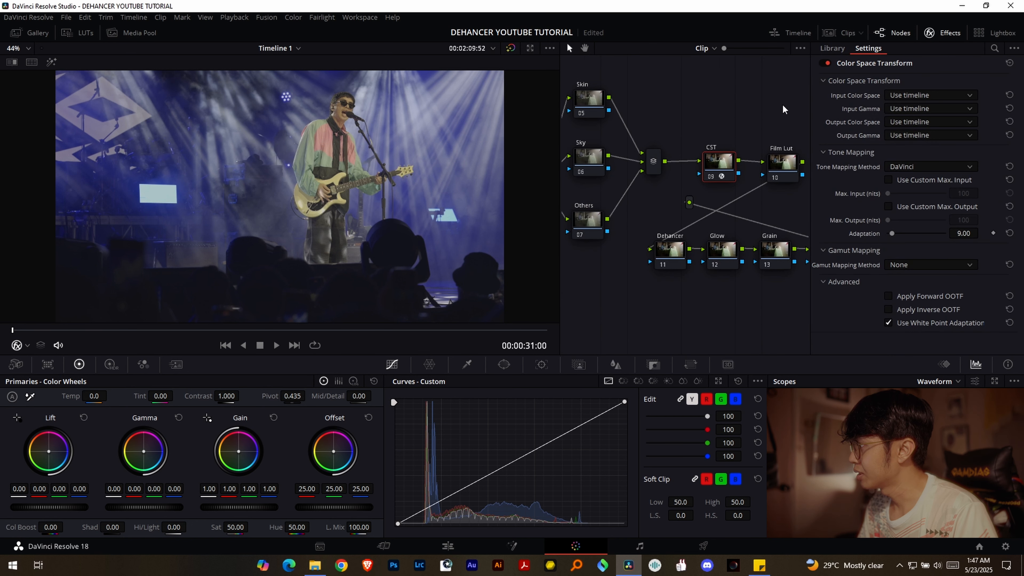
click(928, 94)
scroll(927, 113, down, 5)
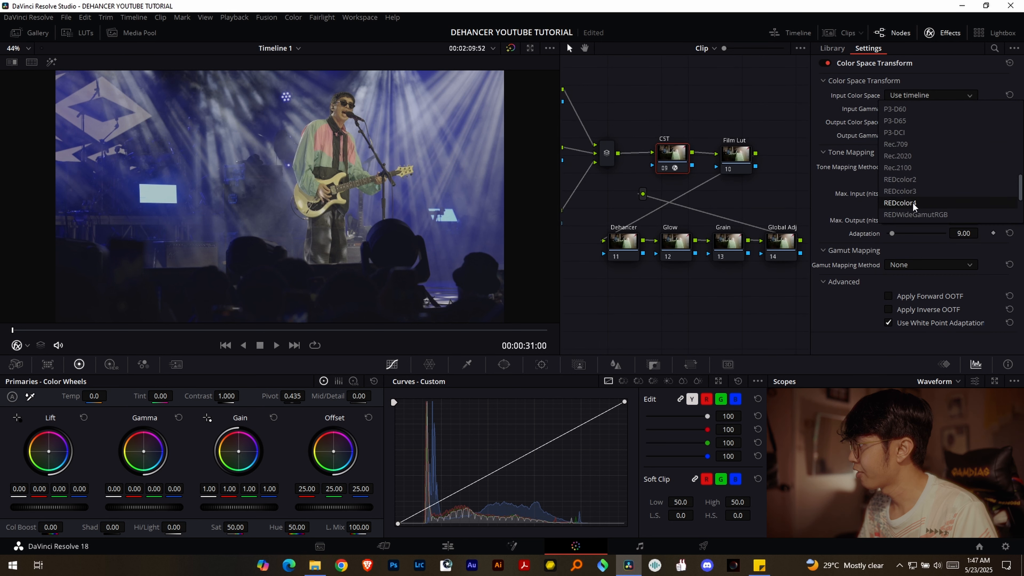
click(909, 145)
click(923, 108)
scroll(921, 109, down, 3)
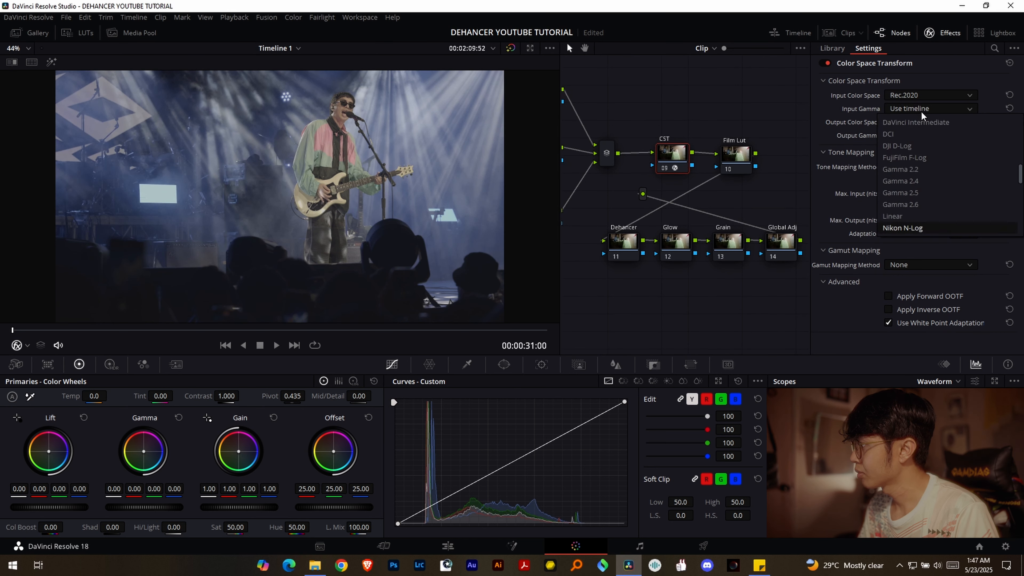
click(912, 228)
- Set the Color Space Transform's output color space to Rec.709 and its output gamma to Gamma 2.4
click(917, 121)
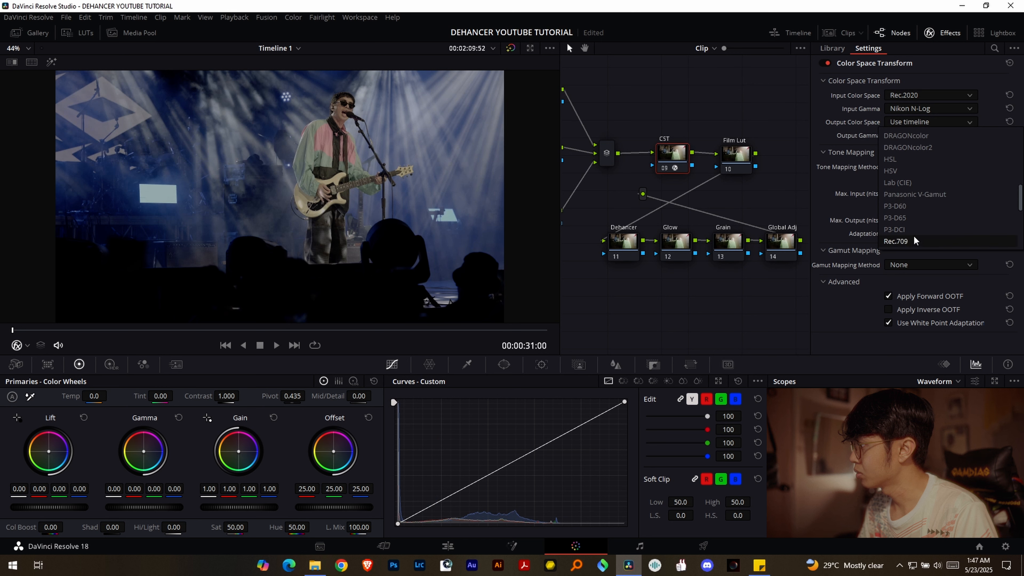
click(914, 238)
click(920, 134)
scroll(927, 184, down, 5)
click(918, 201)
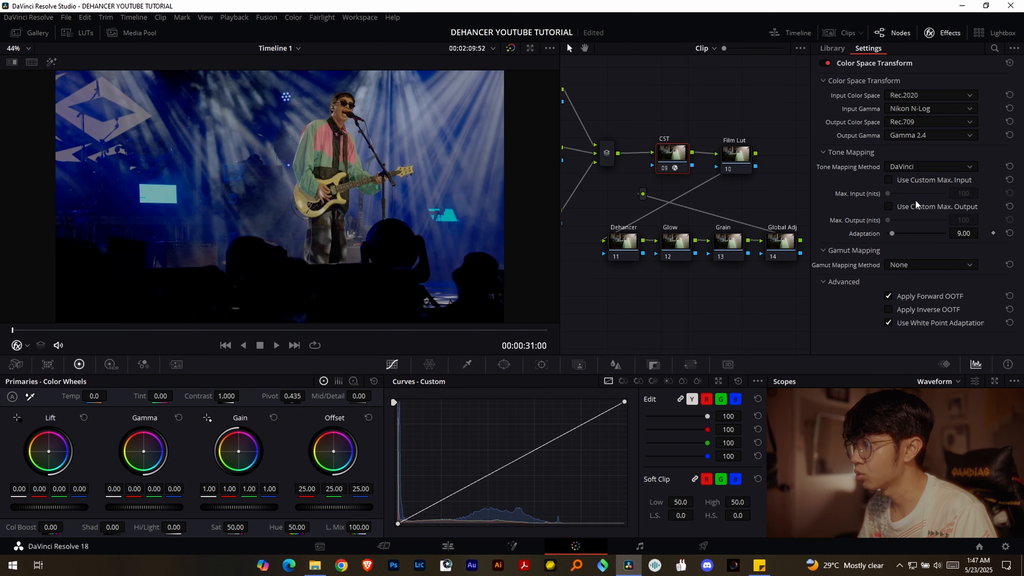
- Close the effects settings, switch the viewer overlay to Qualifier and preview the transformed concert clip full screen
click(943, 33)
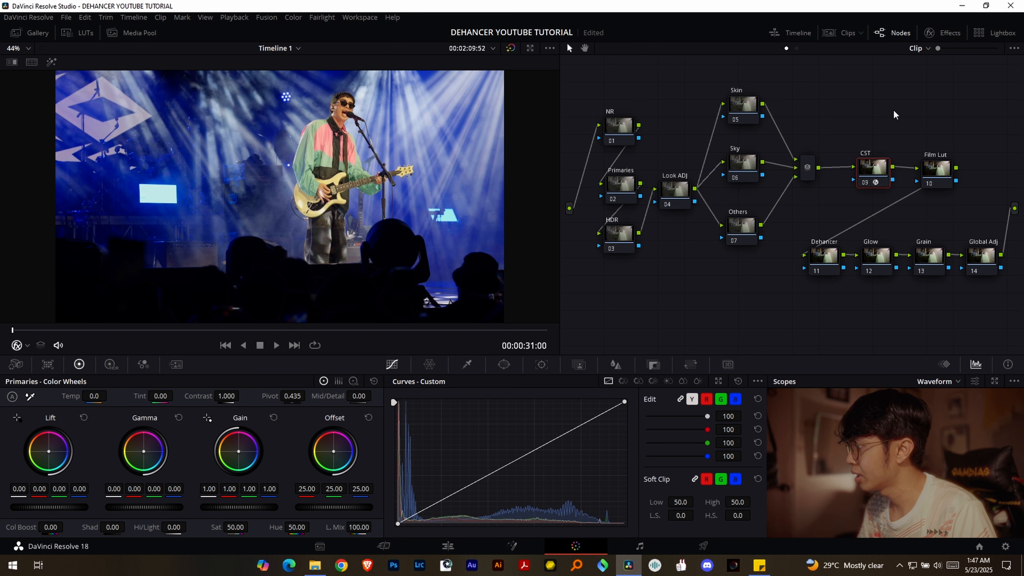
click(27, 346)
click(41, 381)
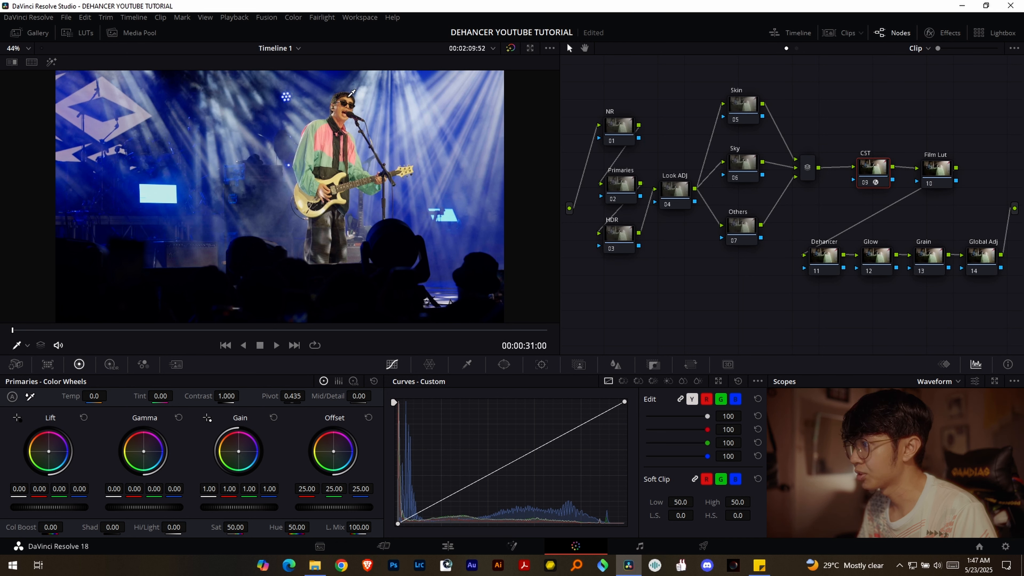
key(ctrl+f)
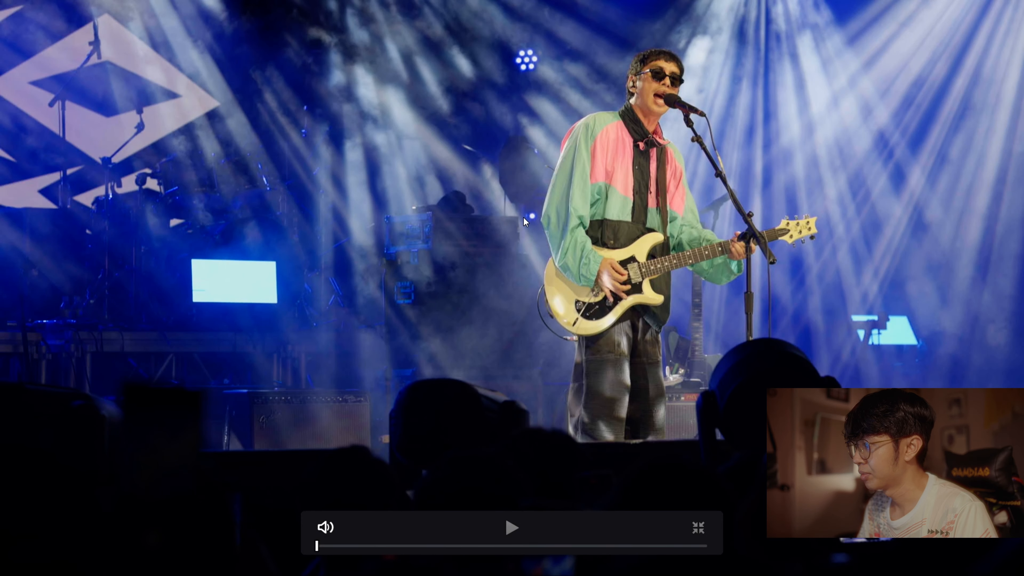
key(ctrl+f)
- Change the Proxy Handling option for playback
click(235, 17)
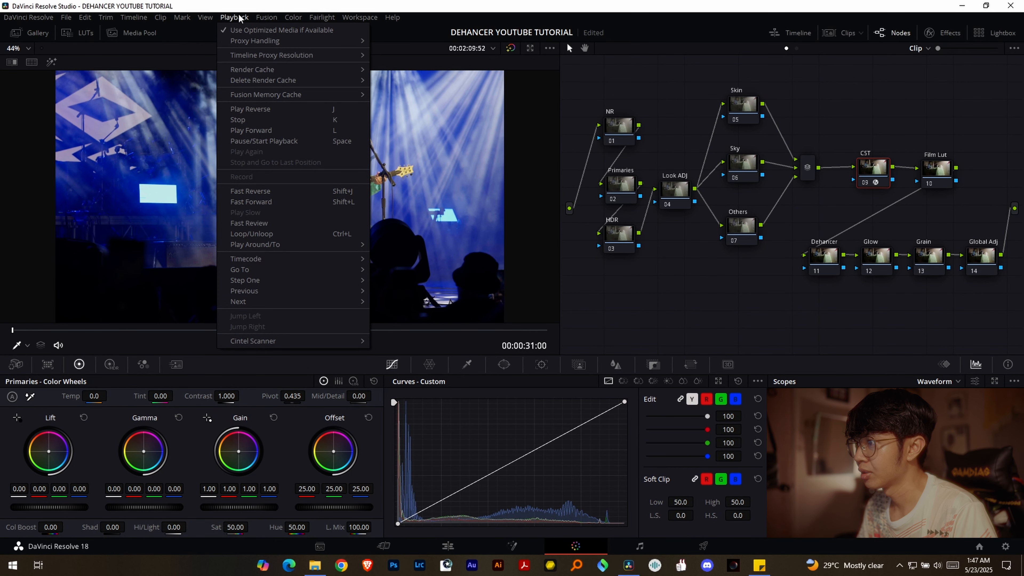
mouse_move(241, 42)
click(387, 42)
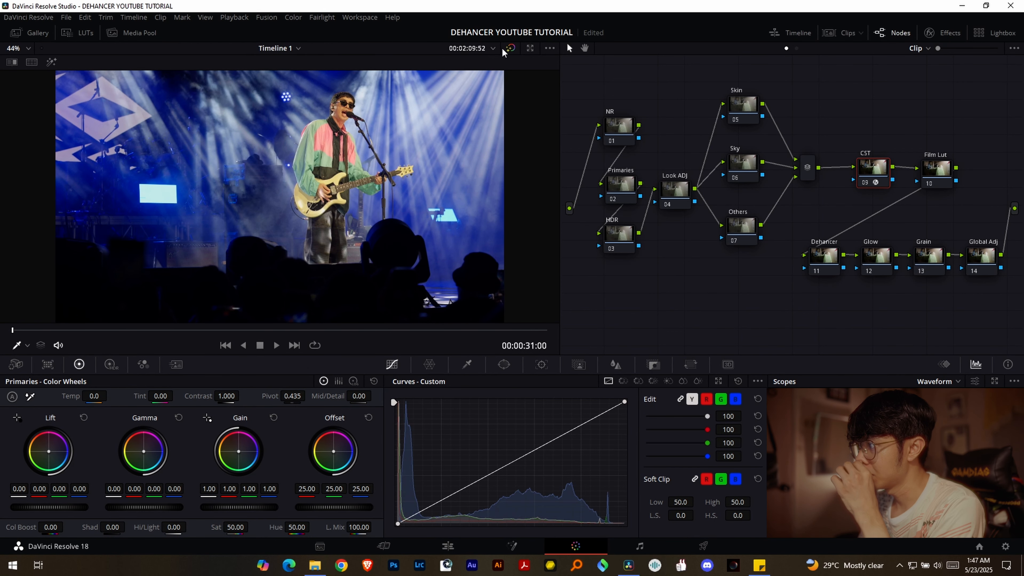
- Apply the Dehancer Pro effect to the Dehancer node of the concert clip
drag(870, 127, 573, 52)
click(710, 241)
click(940, 33)
drag(885, 250, 639, 237)
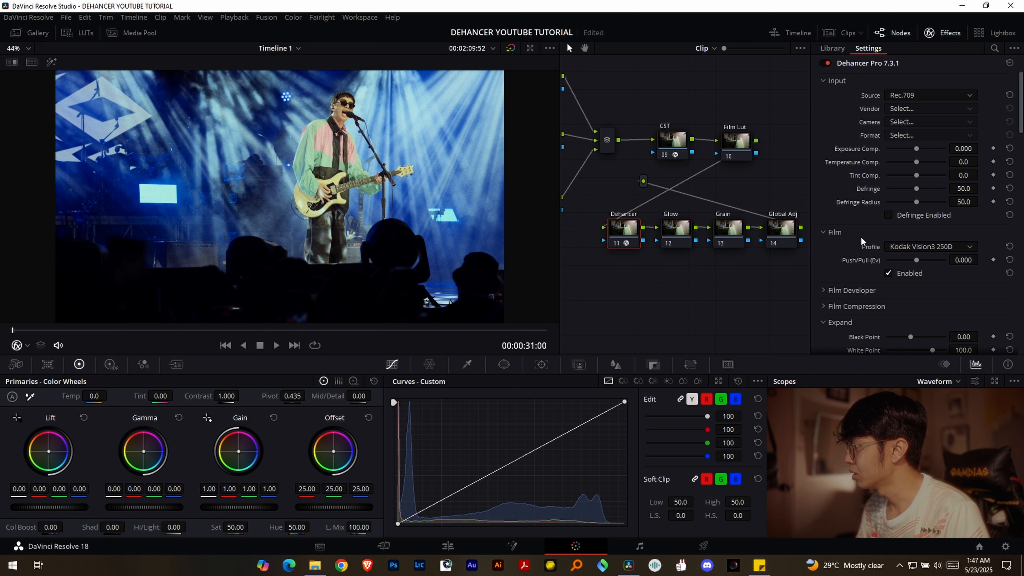
- Turn off film grain, halation and bloom in the Dehancer Pro settings
scroll(859, 236, down, 2)
scroll(886, 208, down, 8)
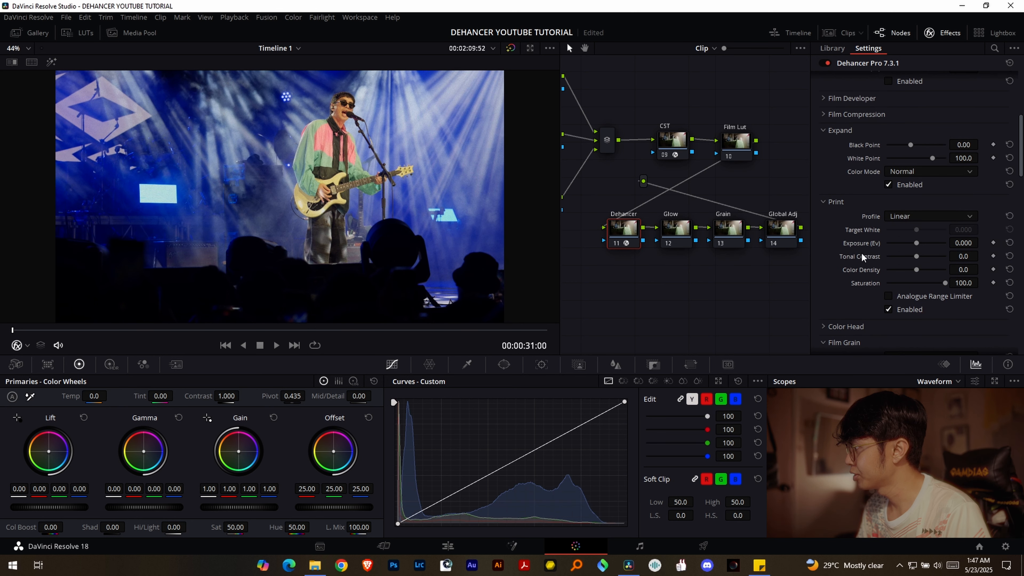
click(889, 256)
scroll(883, 266, down, 4)
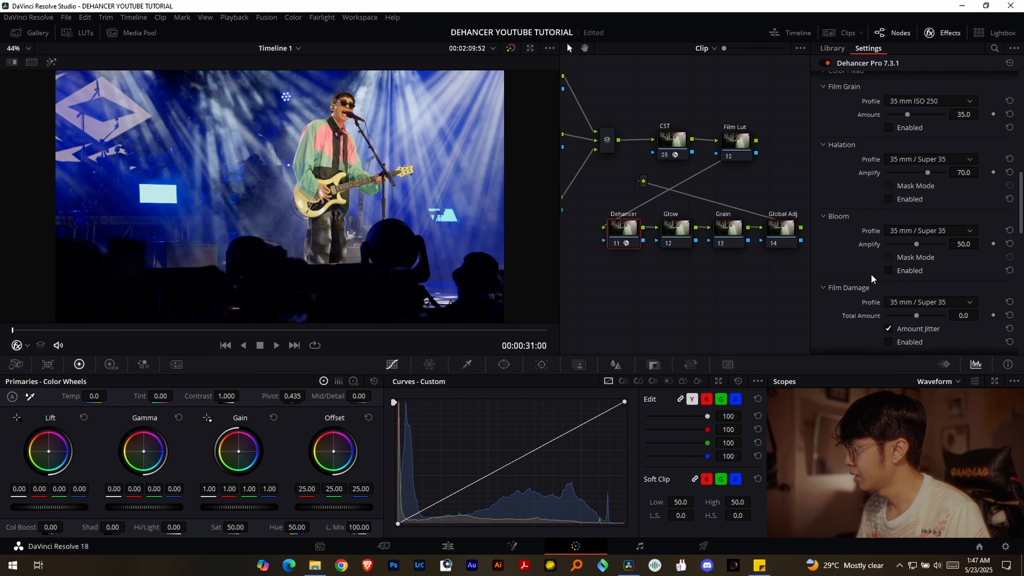
- Set Dehancer Pro's print profile to Kodak 2383 Print Film
scroll(871, 299, up, 6)
scroll(859, 254, up, 2)
click(909, 216)
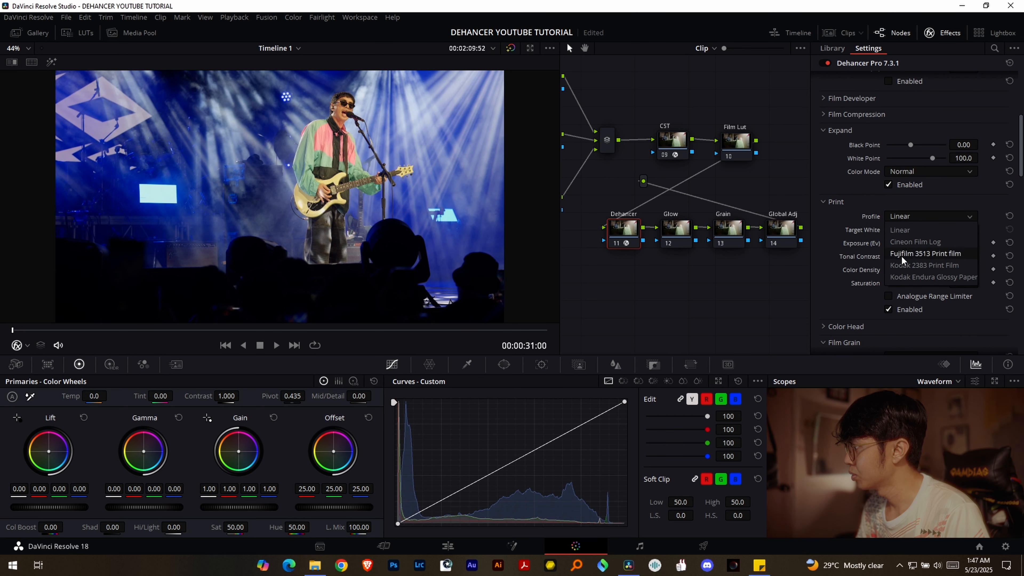
click(901, 268)
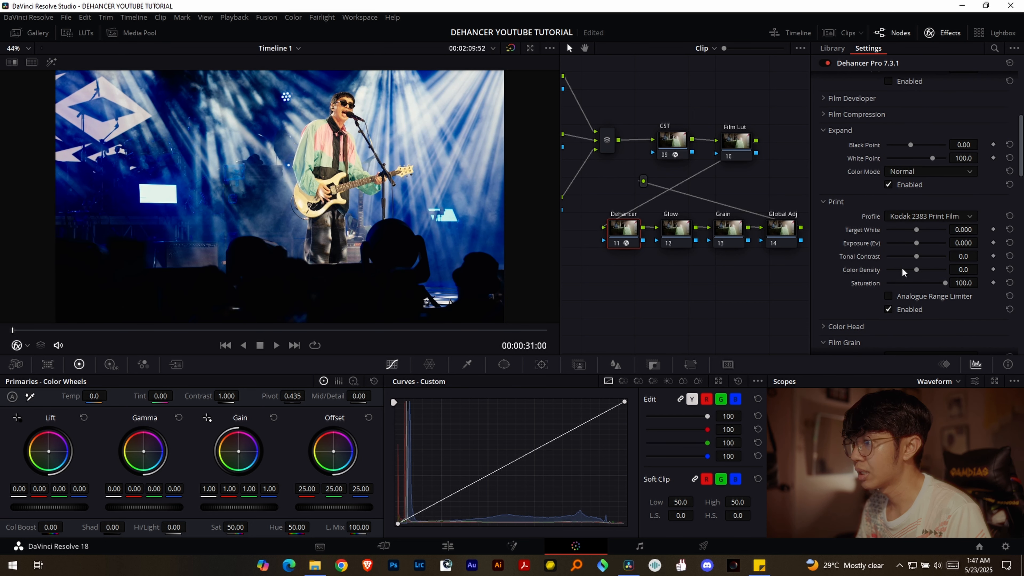
- Set Dehancer Pro's film profile to Kodak Vision3 500T and save the project
scroll(871, 252, up, 6)
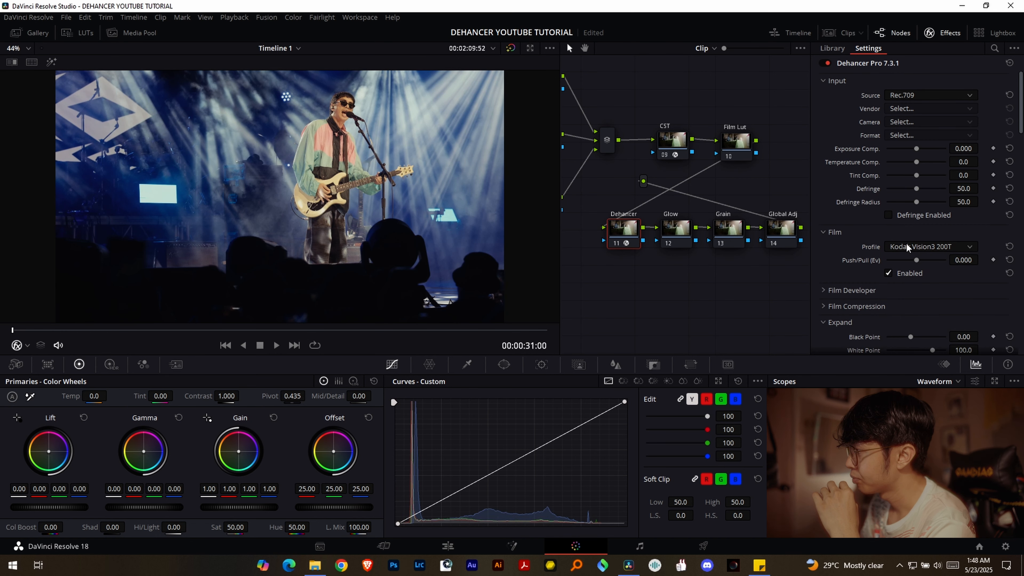
click(944, 248)
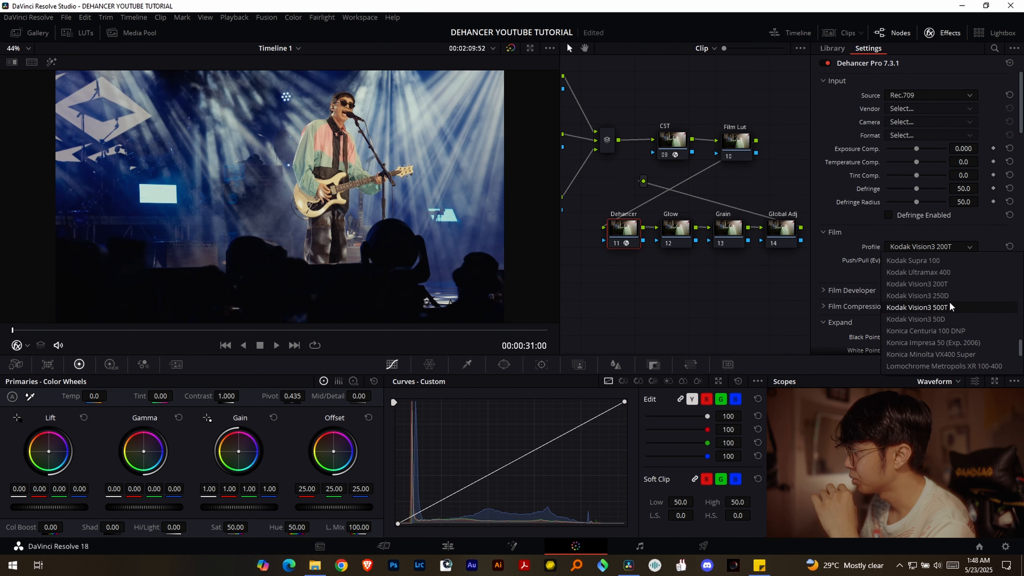
click(950, 307)
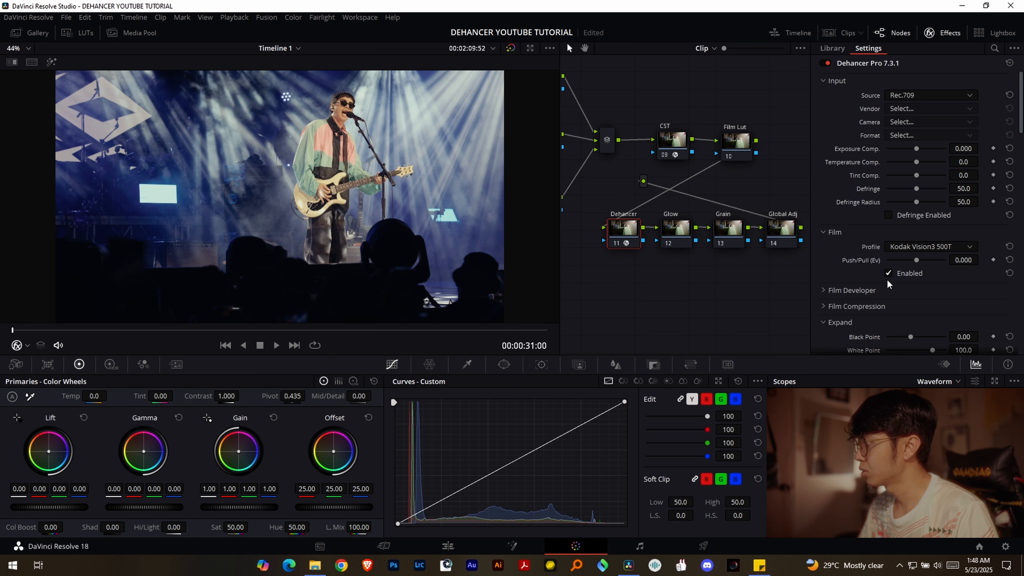
key(ctrl+s)
click(943, 33)
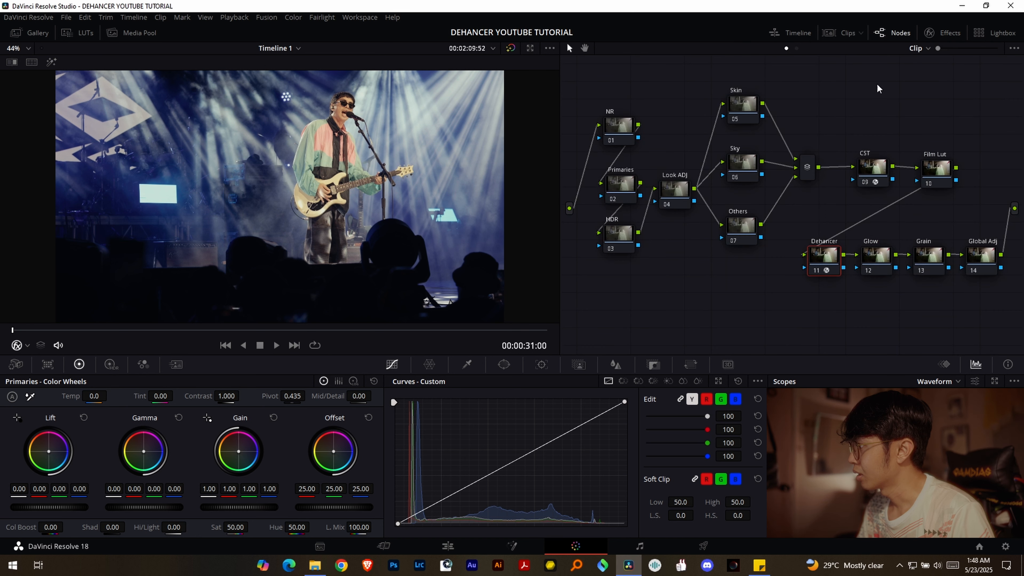
- In the Primaries node, warm the Offset to 25.78, 24.86 and 20.29, and set Lift to -0.01, Gamma to 0.02 and Gain to 0.97
click(647, 192)
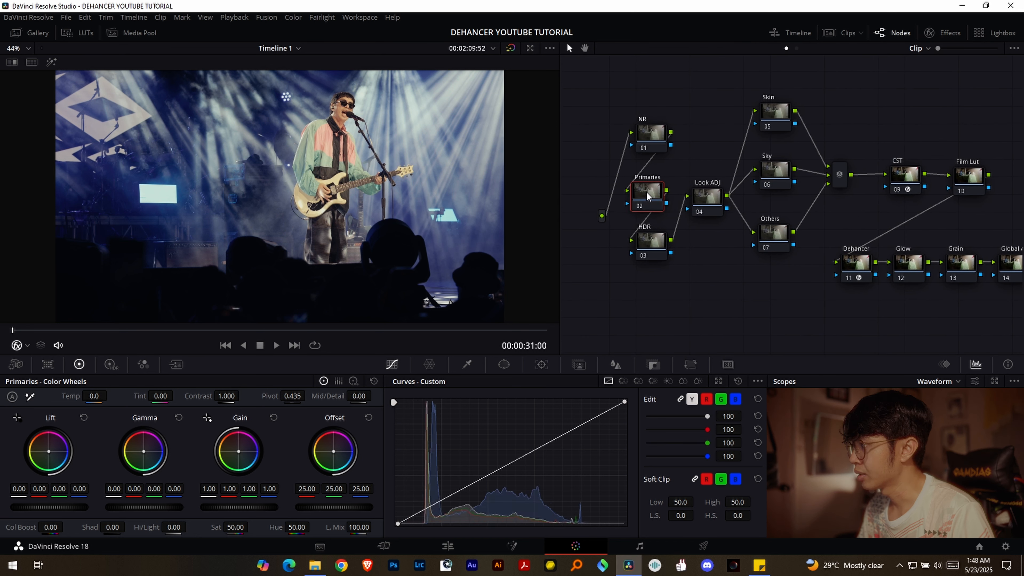
drag(660, 202, 662, 203)
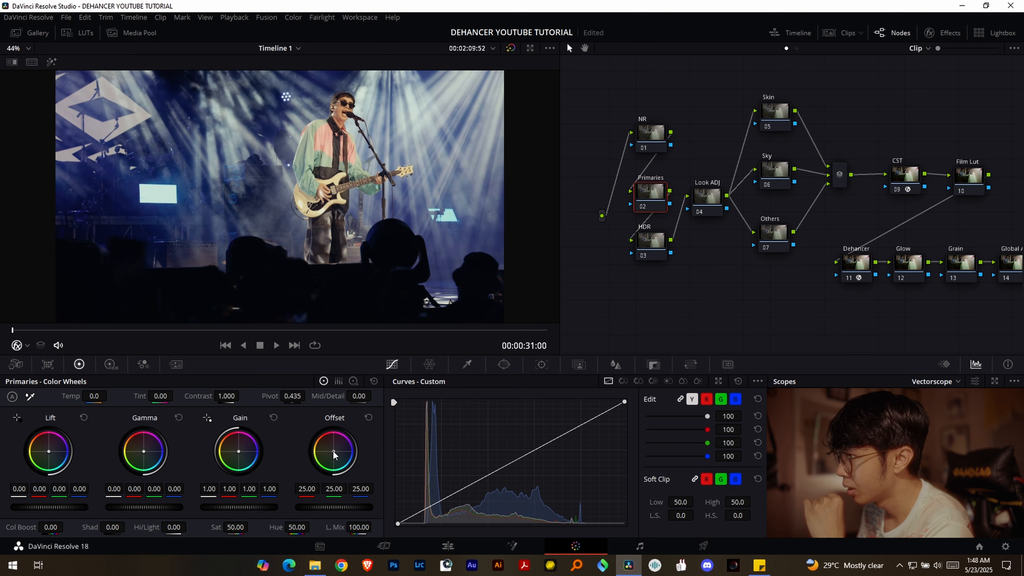
drag(334, 452, 332, 449)
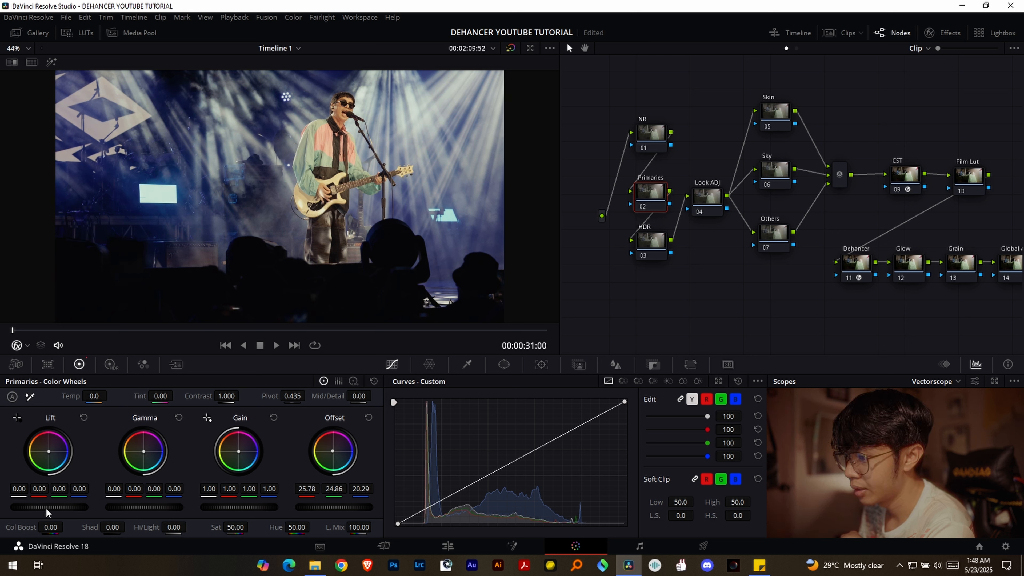
drag(45, 508, 44, 507)
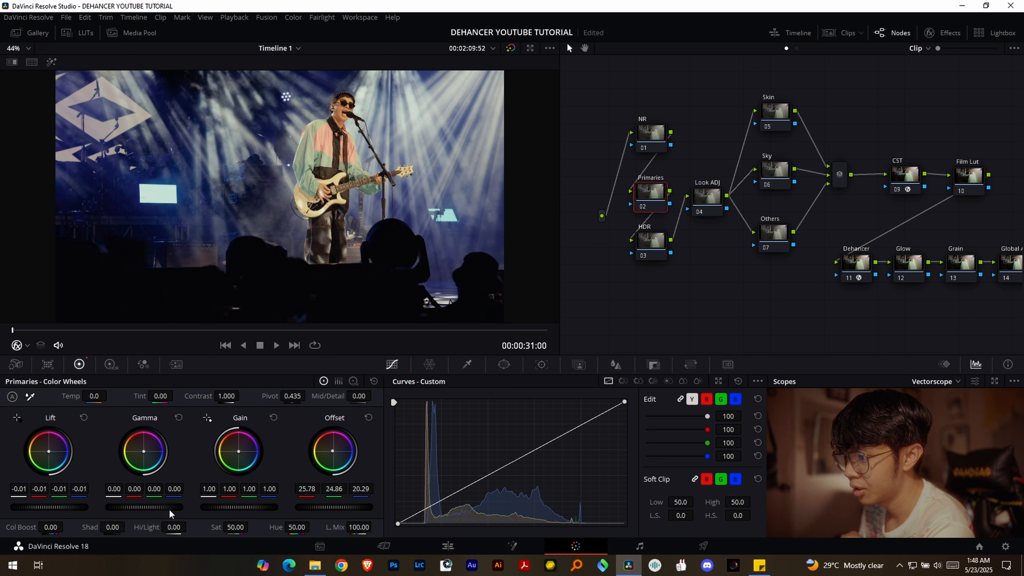
drag(164, 508, 169, 508)
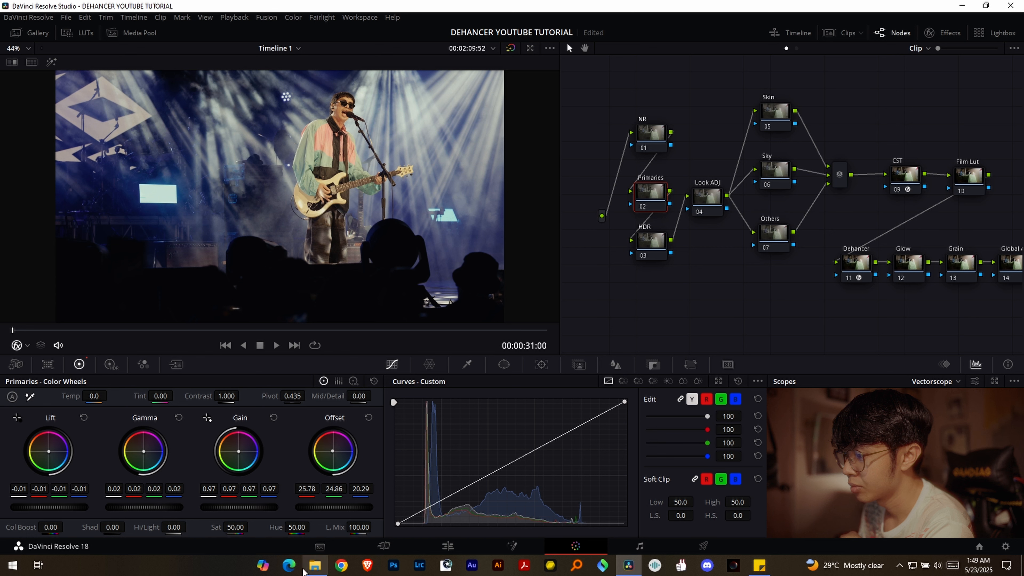
- Drop the Primaries node's saturation to 0 to judge tonality, and set contrast to 1.040 with pivot at 0.401
drag(242, 532, 221, 530)
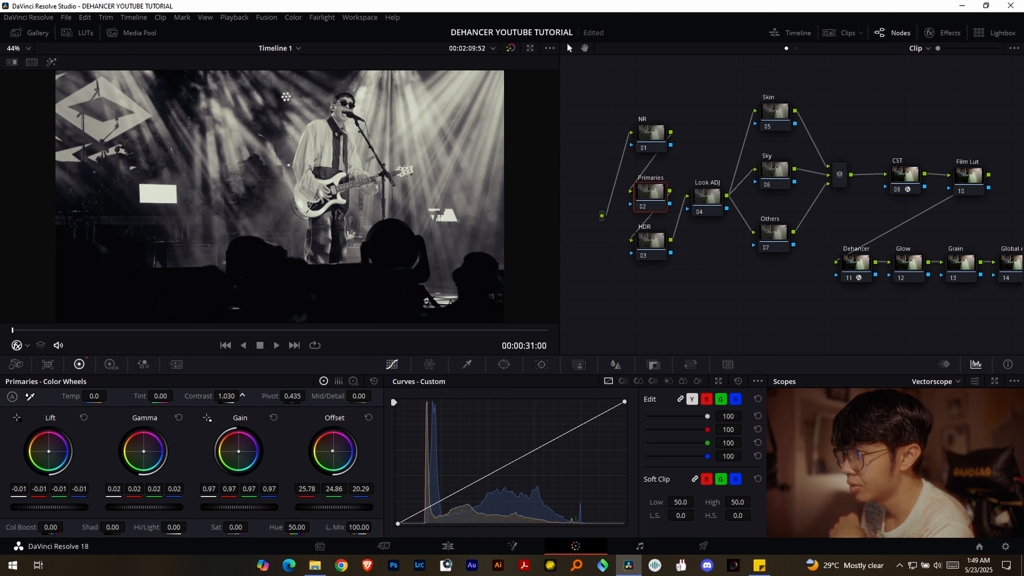
drag(242, 396, 292, 396)
- Restore the Primaries node's color by setting its saturation to 55
double_click(218, 527)
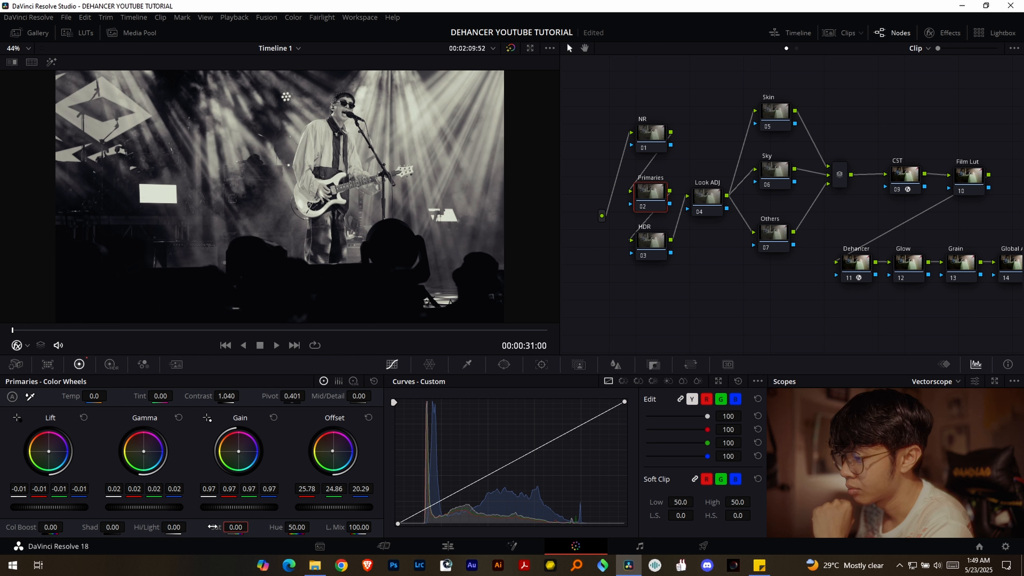
double_click(239, 530)
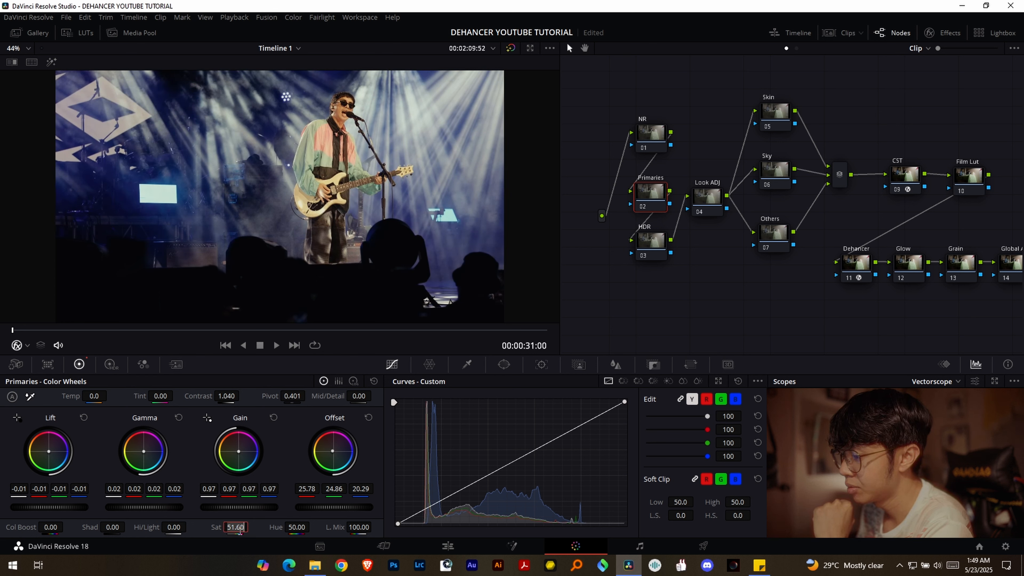
text(55)
key(Return)
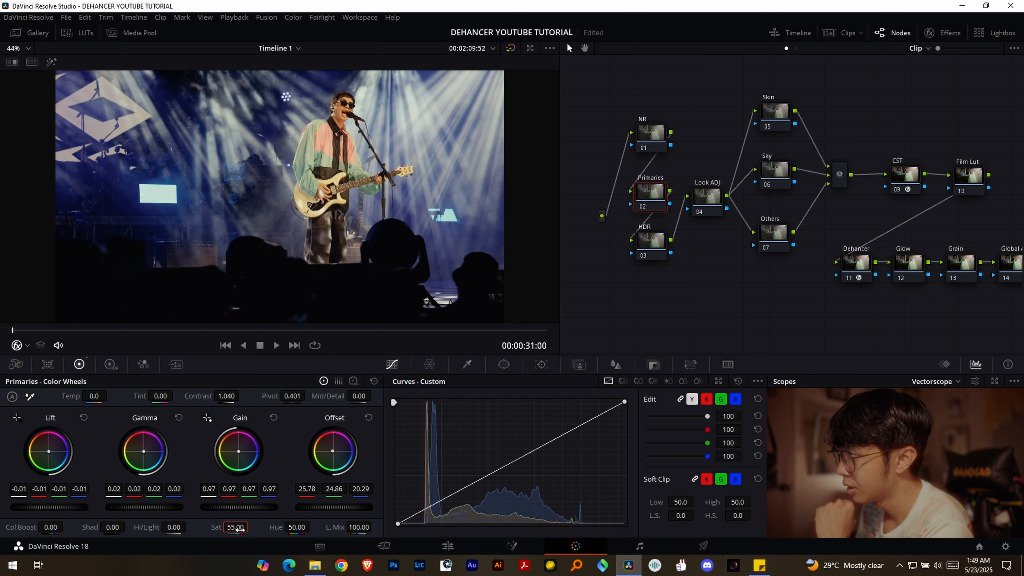
drag(650, 193, 651, 194)
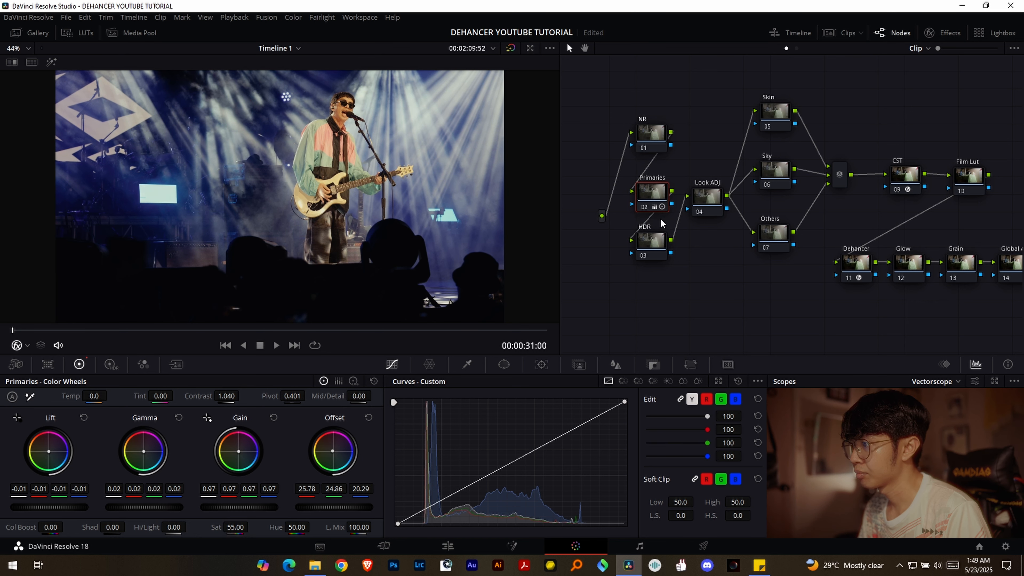
- On the HDR node, set the High Dynamic Range wheels' color space to Rec.2020 and gamma to Nikon N-Log
click(653, 242)
click(112, 365)
click(373, 382)
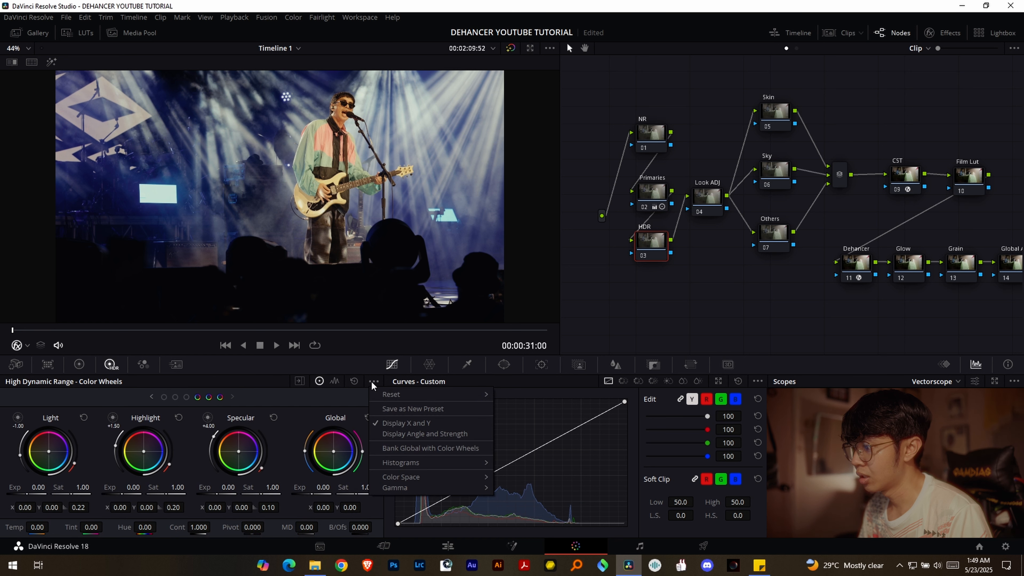
mouse_move(413, 476)
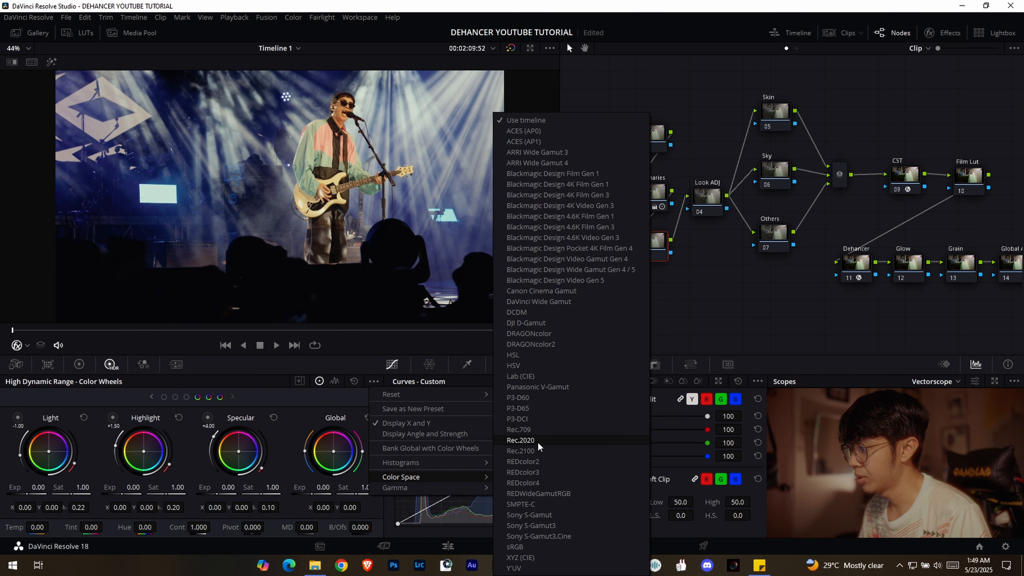
click(539, 441)
click(374, 382)
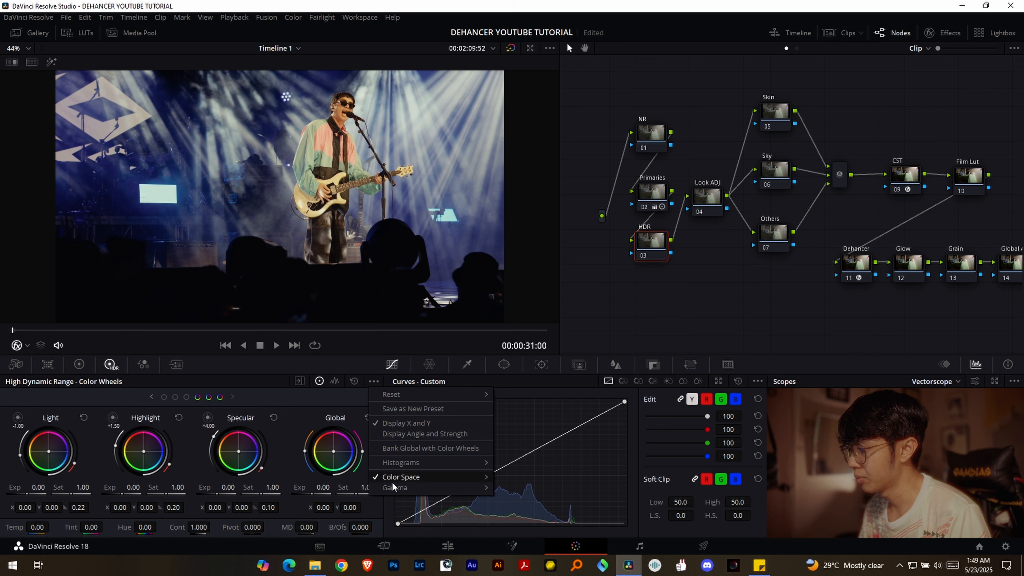
mouse_move(393, 486)
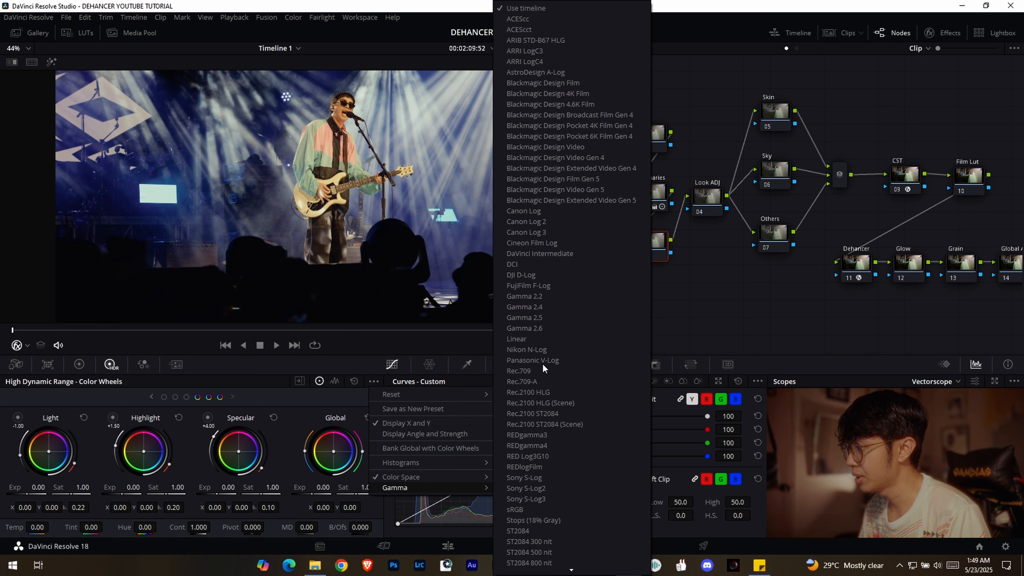
click(547, 351)
- Set the HDR exposure to 0.14 for Global, -0.06 for Highlight and -0.04 for Light
drag(320, 494, 323, 495)
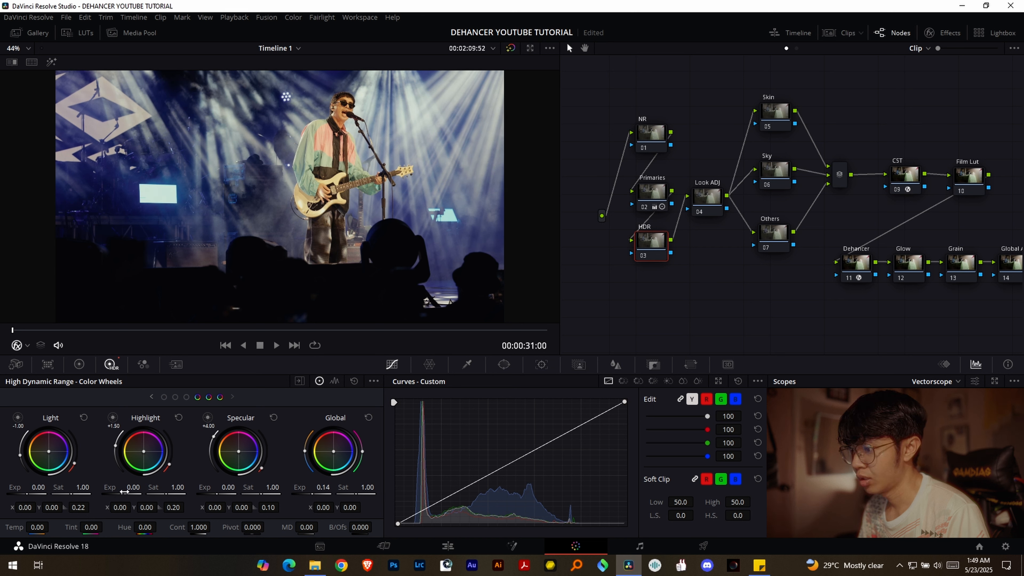
drag(131, 489, 130, 489)
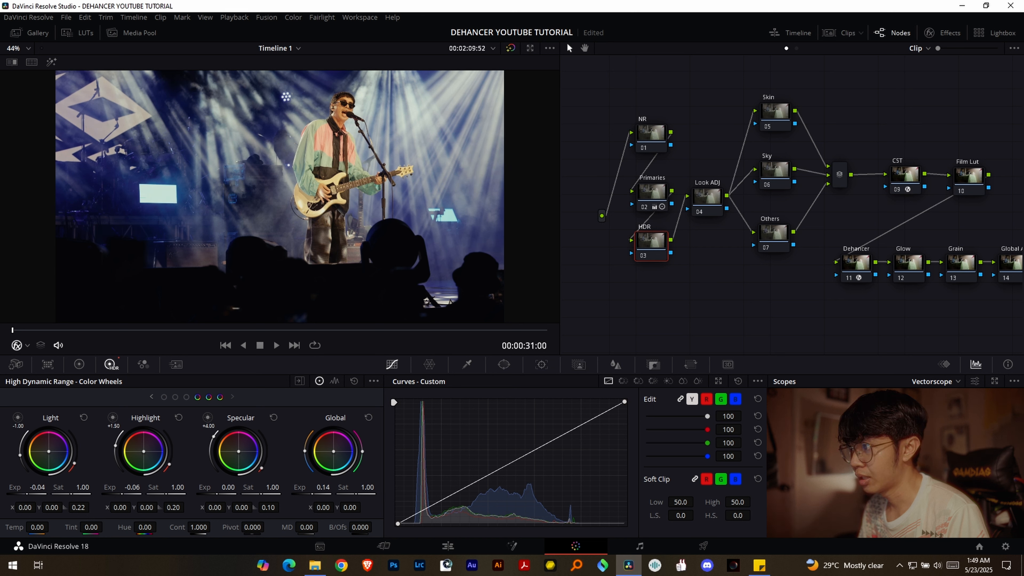
- Raise the HDR Shadow zone's exposure slightly, and toggle the HDR node off and on to compare the result
click(151, 397)
click(152, 396)
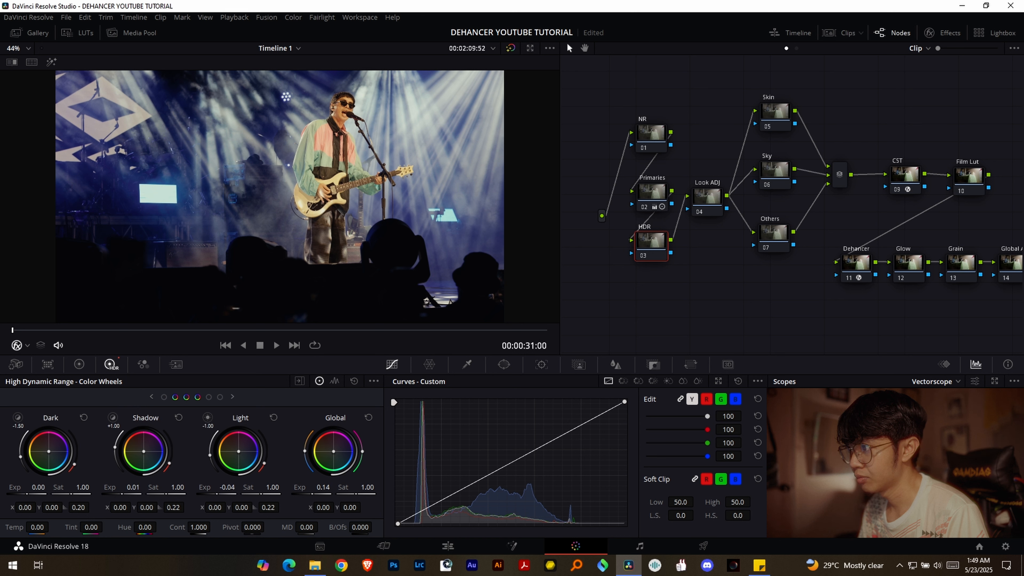
drag(133, 488, 134, 488)
key(ctrl+d)
key(ctrl+d)
- Select the Look ADJ node and bring up its primaries color wheels
click(707, 198)
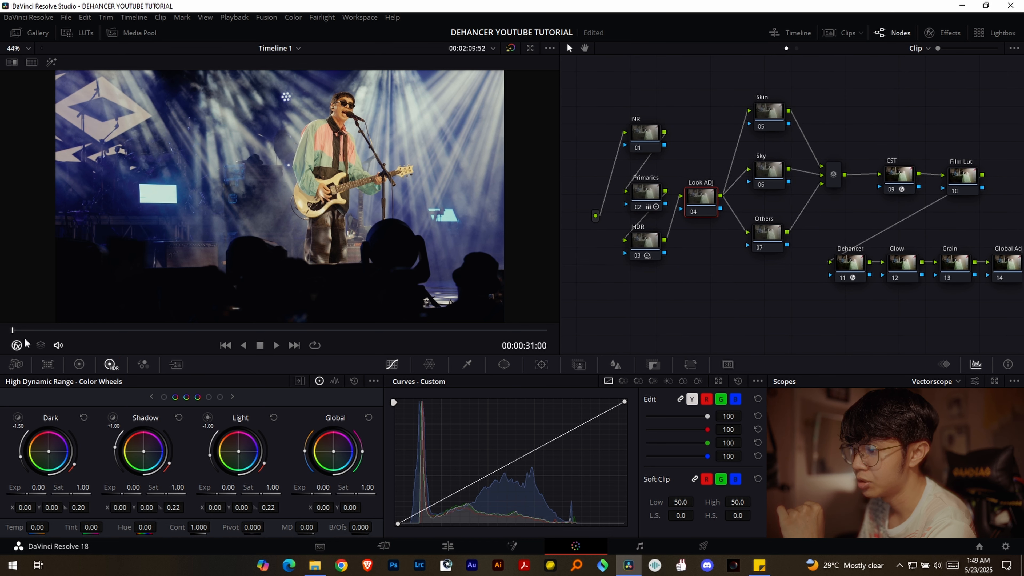
click(79, 364)
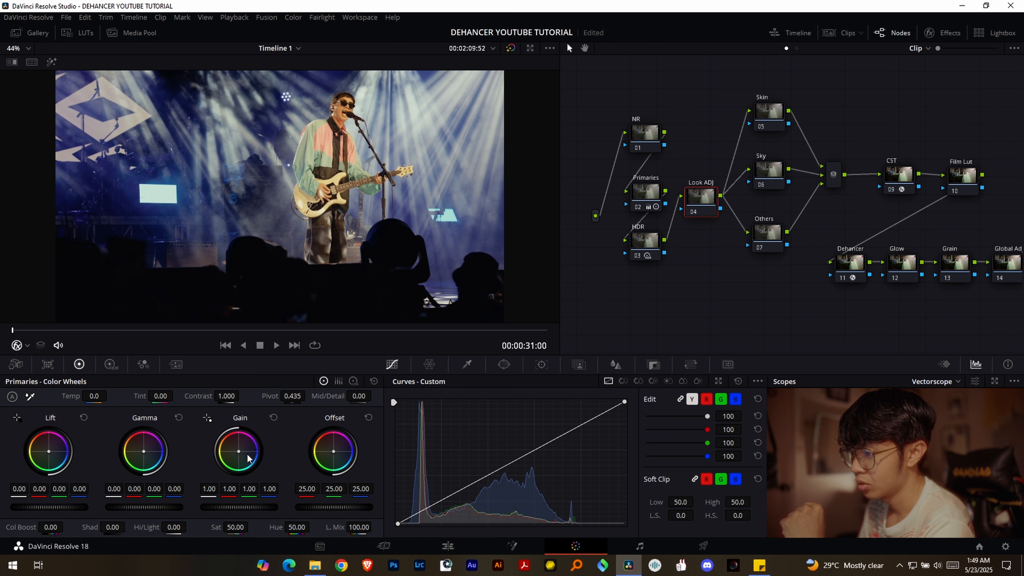
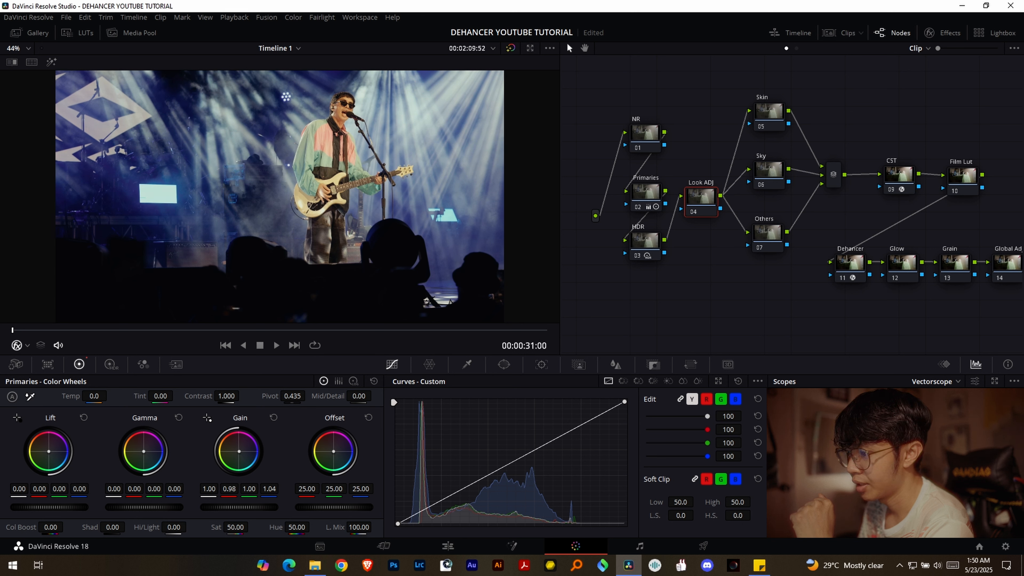
- Tint Look ADJ's Lift to red -0.01 and blue 0.02 and set Gamma blue to -0.02, toggling the node to compare
drag(49, 452, 49, 453)
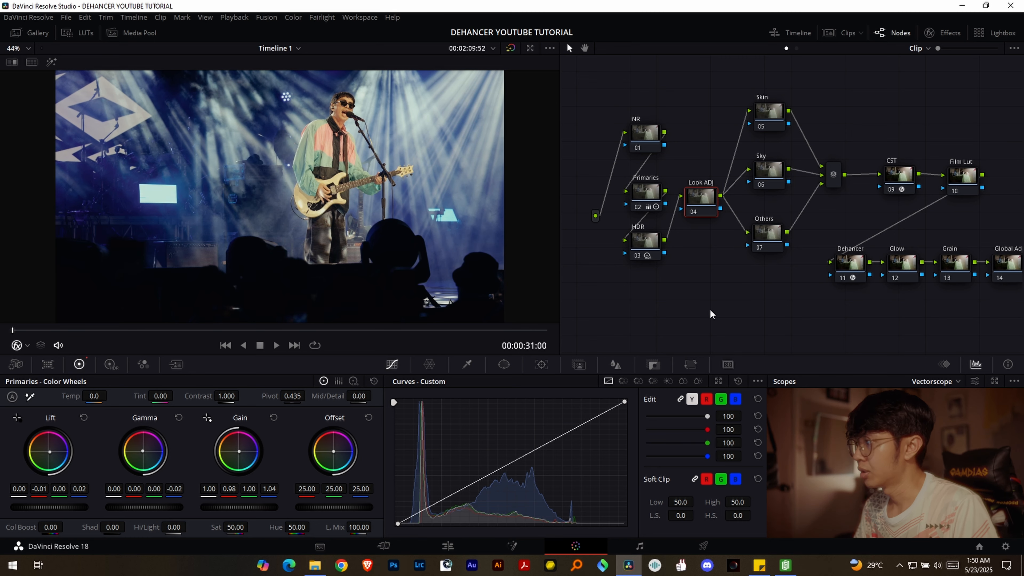
key(ctrl+d)
key(ctrl+d)
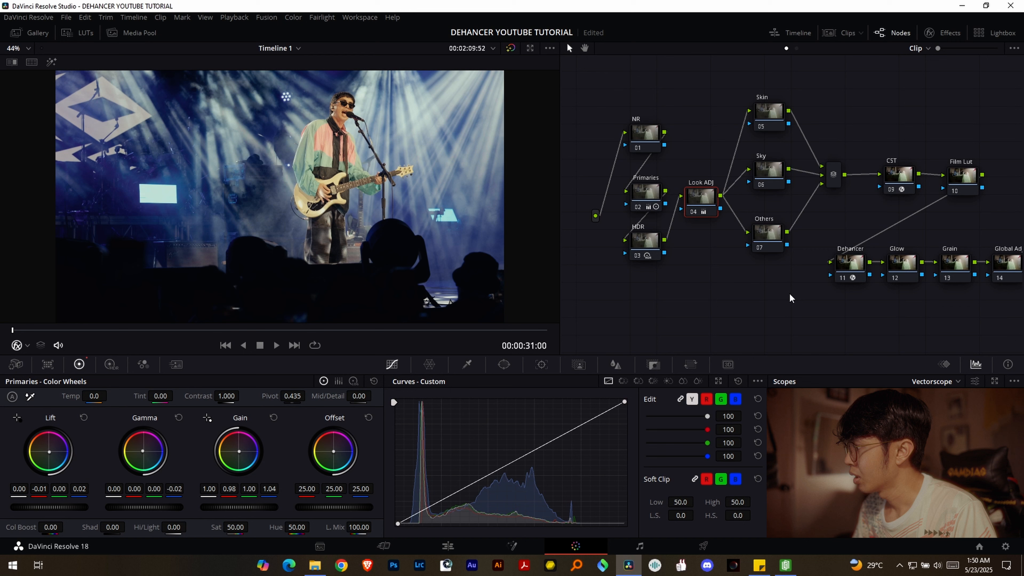
scroll(670, 279, right, 3)
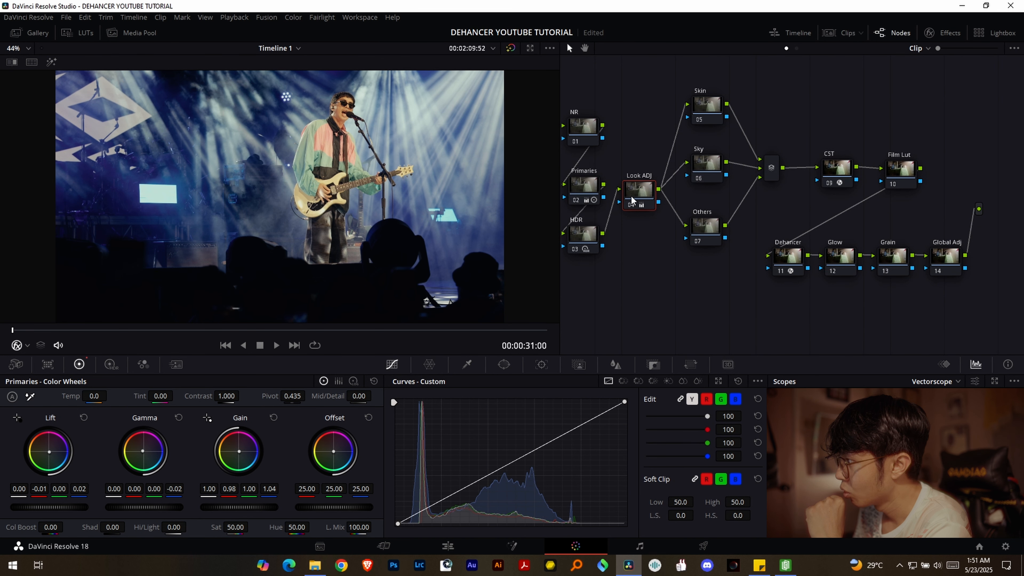
scroll(642, 295, left, 1)
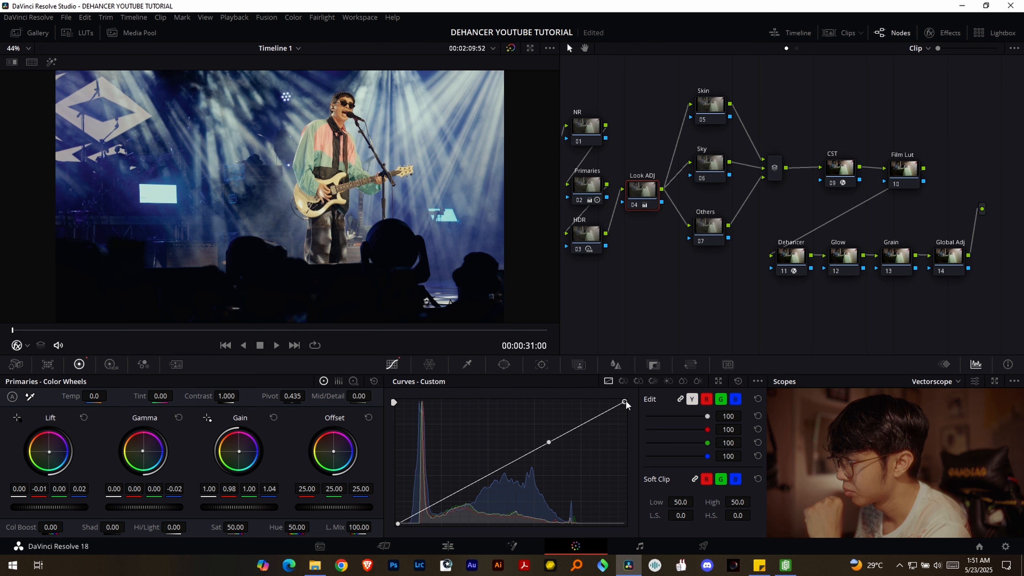
- Shape Look ADJ's custom curve by lowering the white point slightly, lifting the black point slightly and raising an upper-midtone point
drag(626, 401, 627, 403)
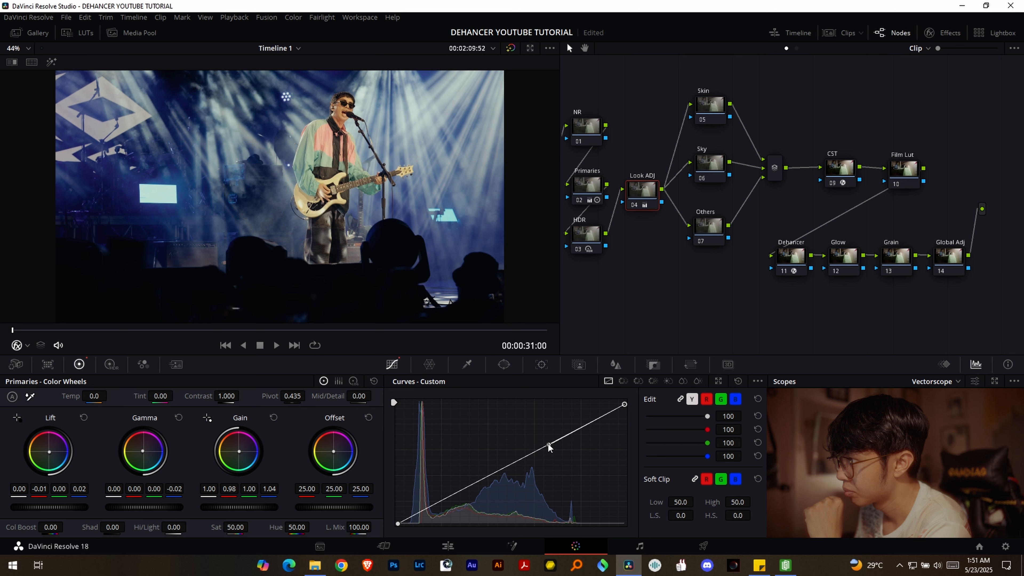
drag(549, 444, 549, 440)
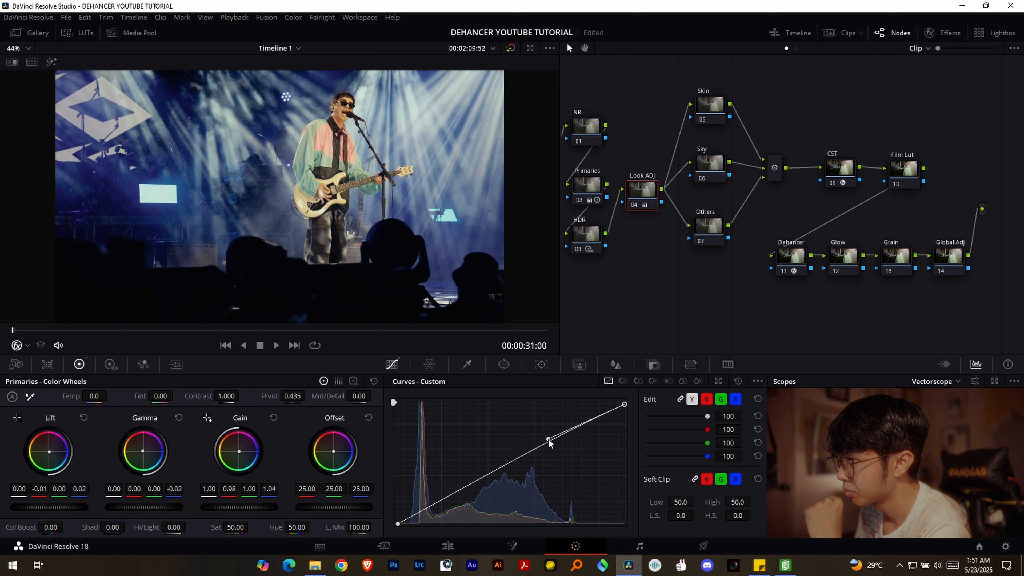
drag(627, 405, 636, 405)
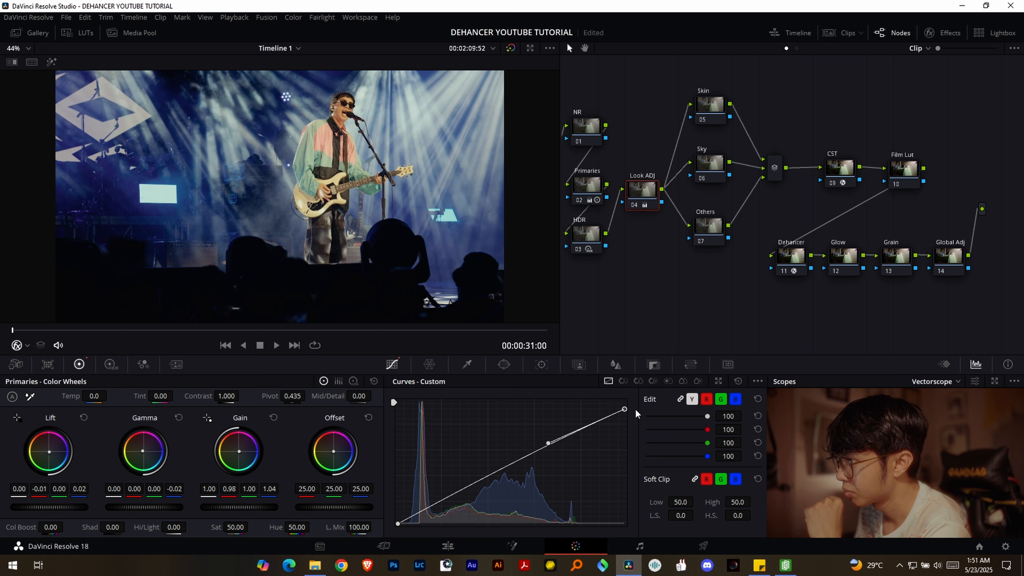
drag(640, 408, 637, 410)
click(397, 523)
drag(397, 523, 397, 522)
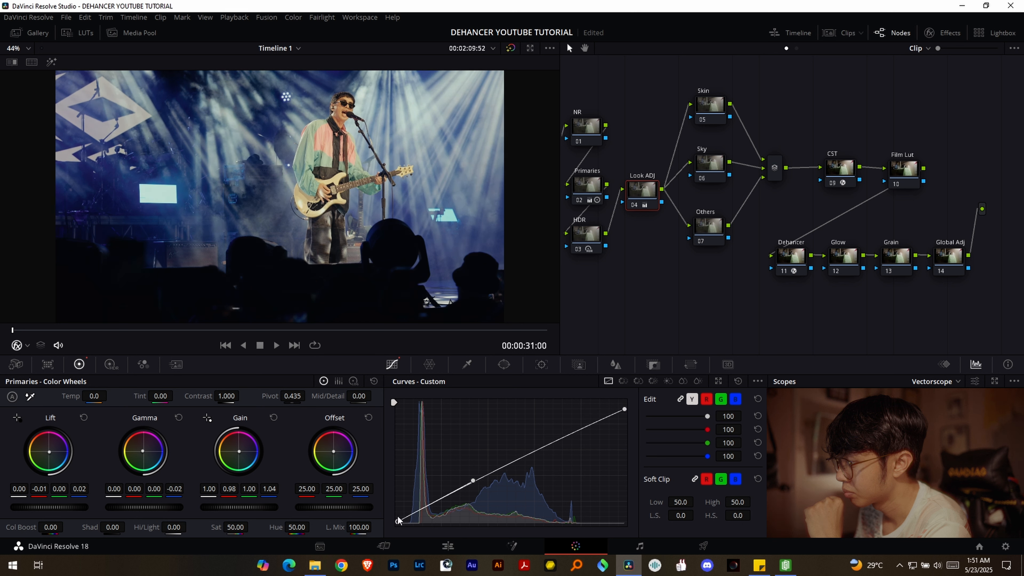
drag(474, 481, 476, 483)
drag(626, 413, 633, 411)
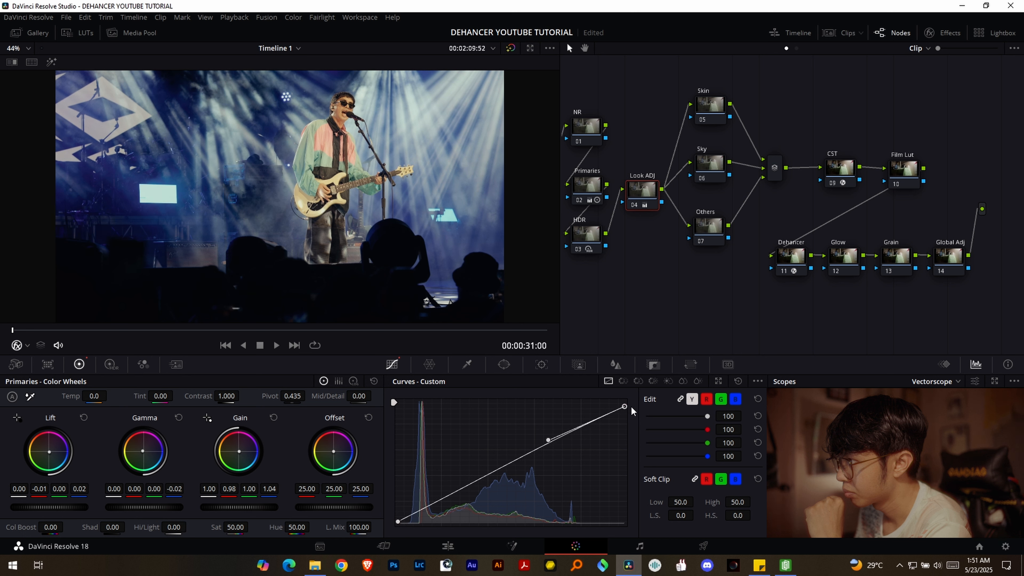
- Set the curve's low soft clip softness to 45, lower the overall Lift by about 0.01 and fine-tune the overall Gamma
drag(681, 515, 699, 519)
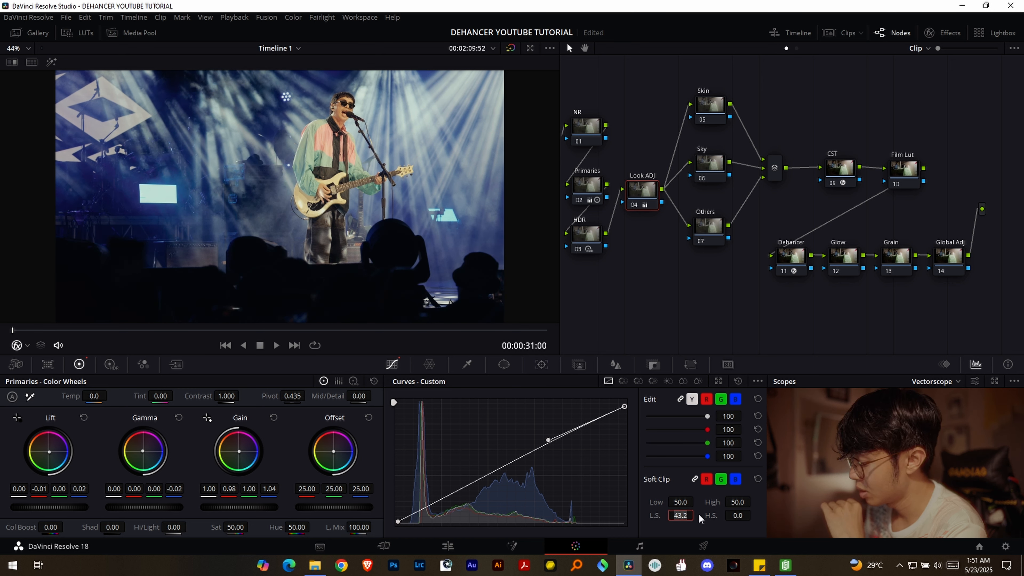
text(45)
key(Return)
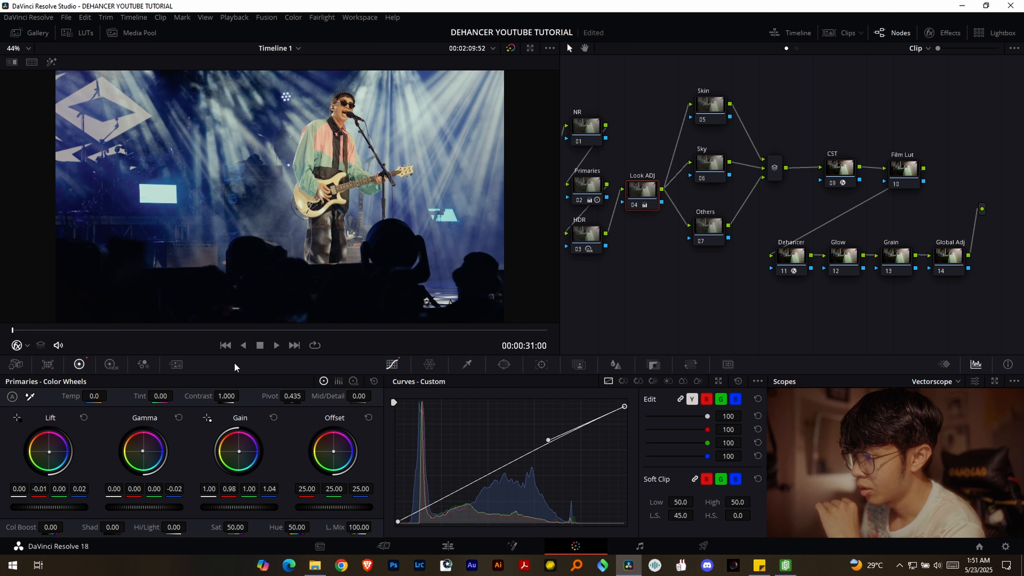
drag(68, 509, 64, 509)
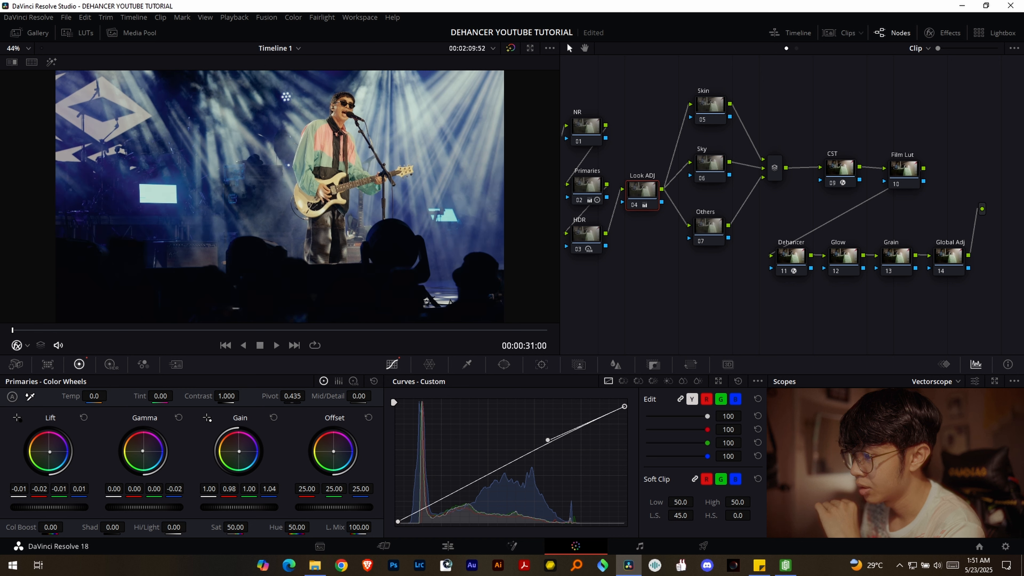
drag(151, 507, 153, 507)
- In the Dehancer node's Print settings, set Tonal Contrast to 2 and Color Density to about -6.4
mouse_move(712, 300)
mouse_down()
mouse_move(721, 302)
mouse_move(705, 286)
mouse_up()
click(791, 263)
drag(899, 210, 809, 190)
click(967, 32)
scroll(972, 208, down, 5)
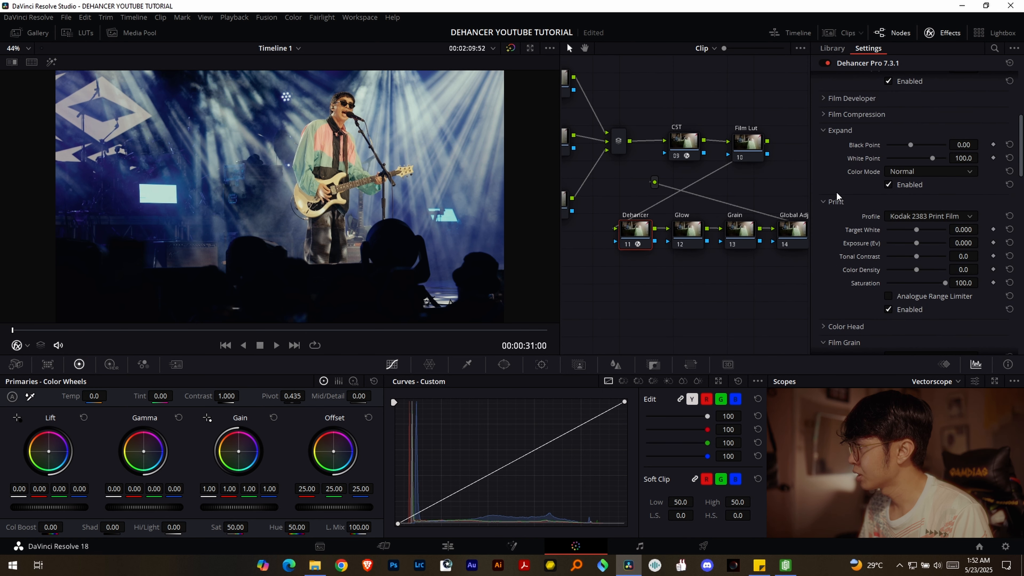
scroll(967, 210, down, 2)
drag(916, 210, 918, 210)
double_click(972, 212)
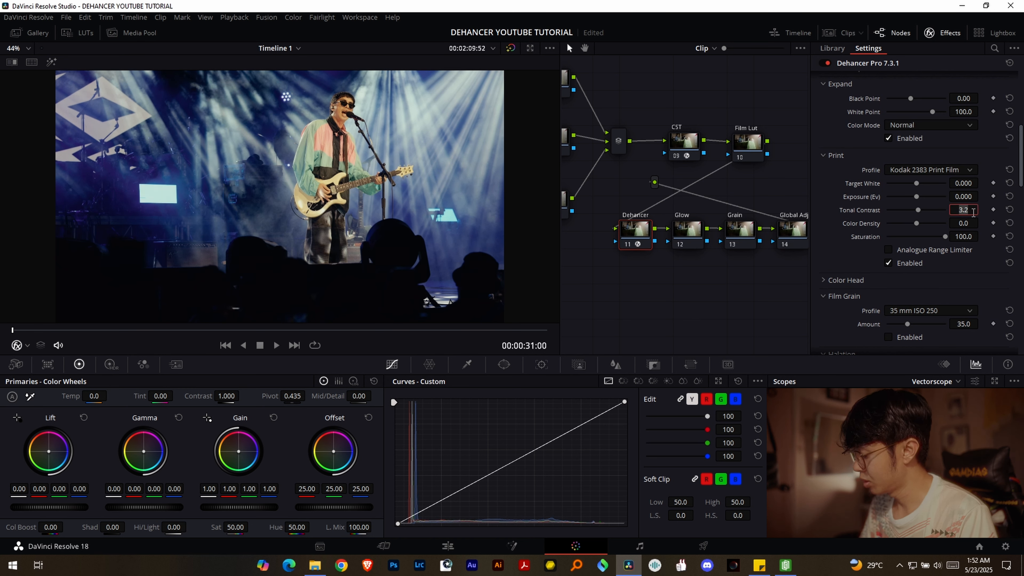
text(2)
key(Return)
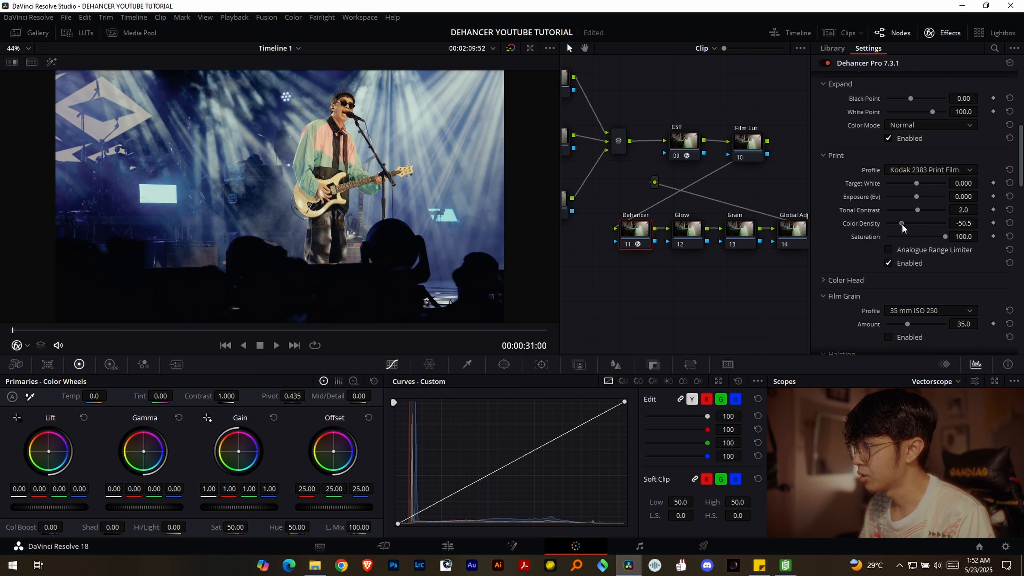
mouse_move(917, 223)
mouse_down()
mouse_move(941, 224)
mouse_move(894, 227)
mouse_move(916, 226)
mouse_up()
- Enable Dehancer's Halation and Bloom, and set both profiles to 65 mm / 70 mm
scroll(853, 253, down, 4)
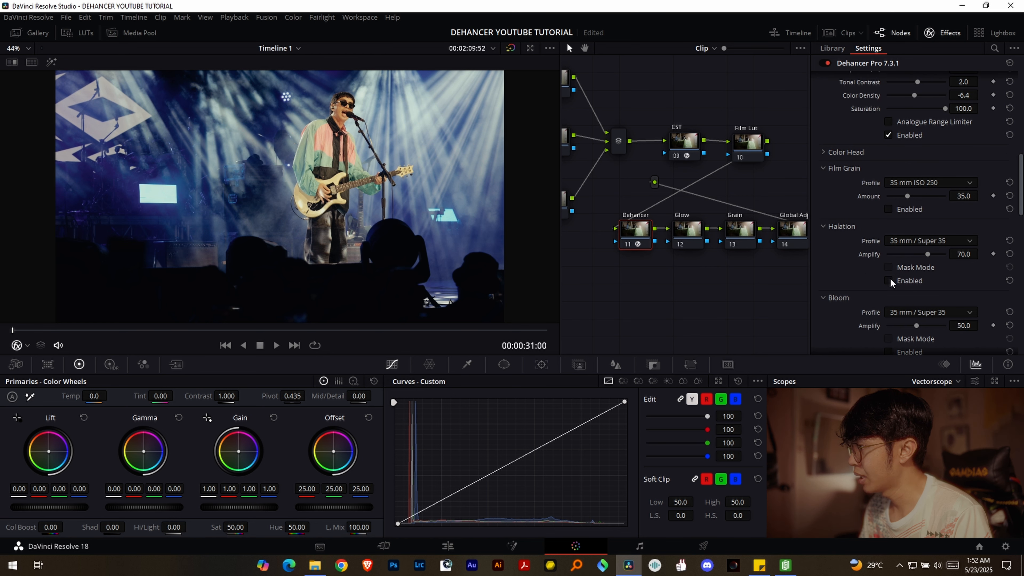
click(890, 280)
click(923, 241)
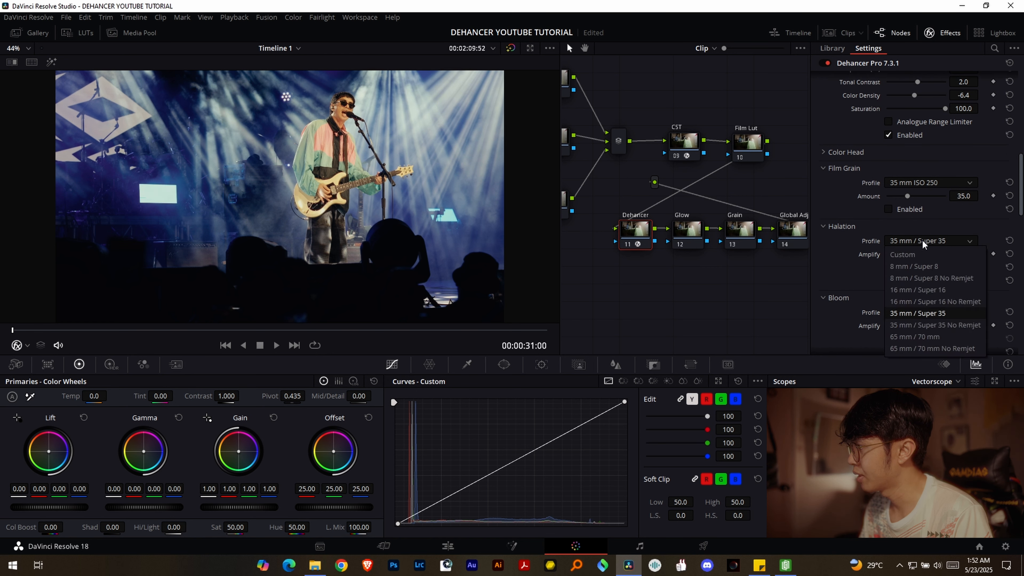
click(935, 337)
scroll(857, 253, down, 3)
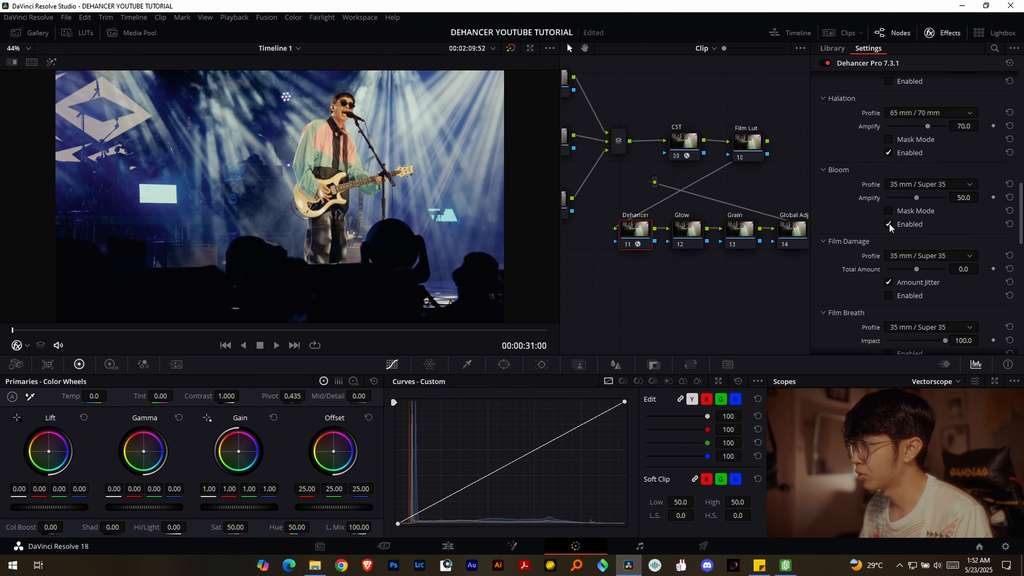
click(946, 186)
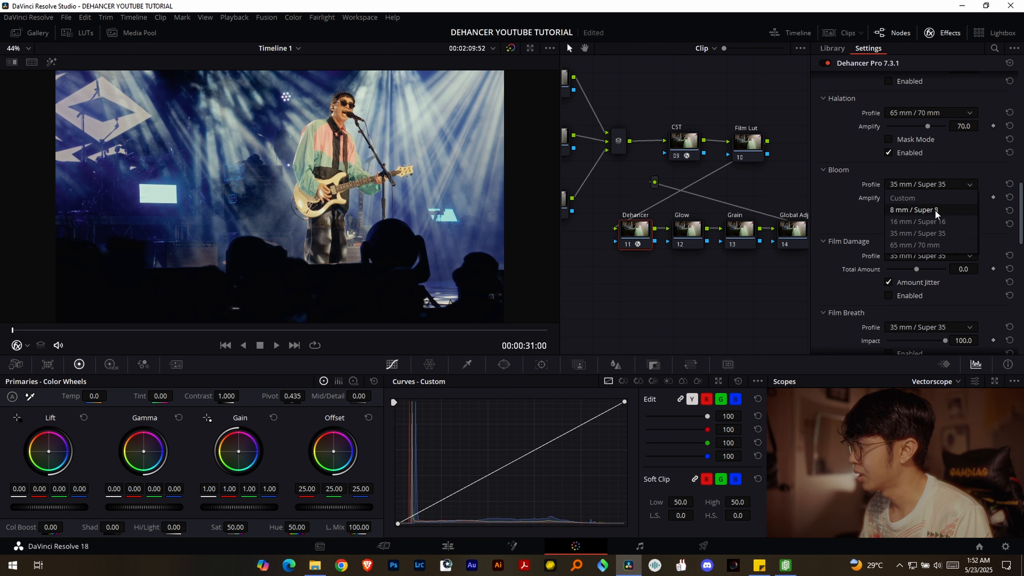
click(923, 245)
- Enable Dehancer's Film Developer with Contrast Boost at about 2.8 and Color Boost at 10
scroll(864, 188, up, 10)
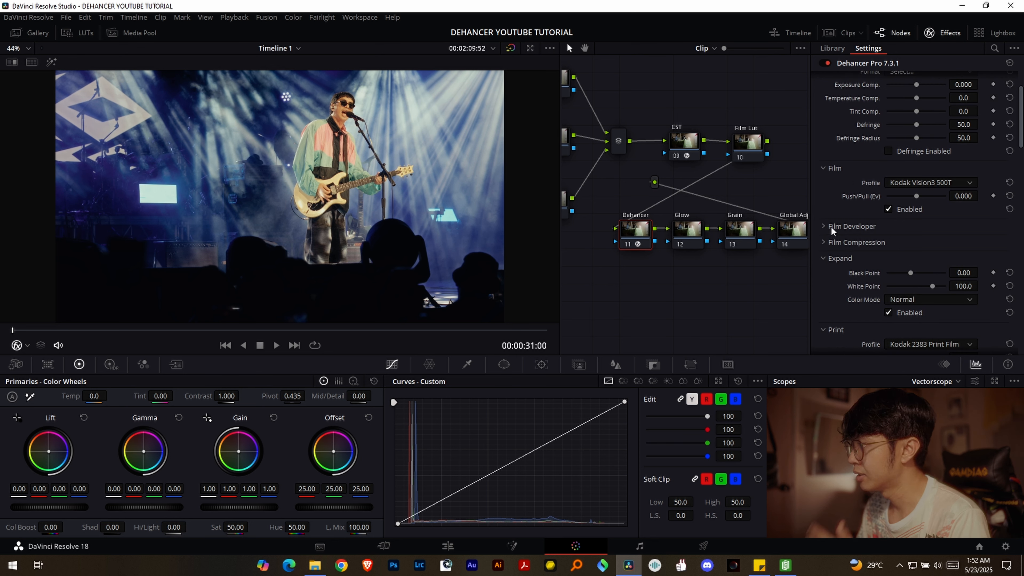
click(821, 228)
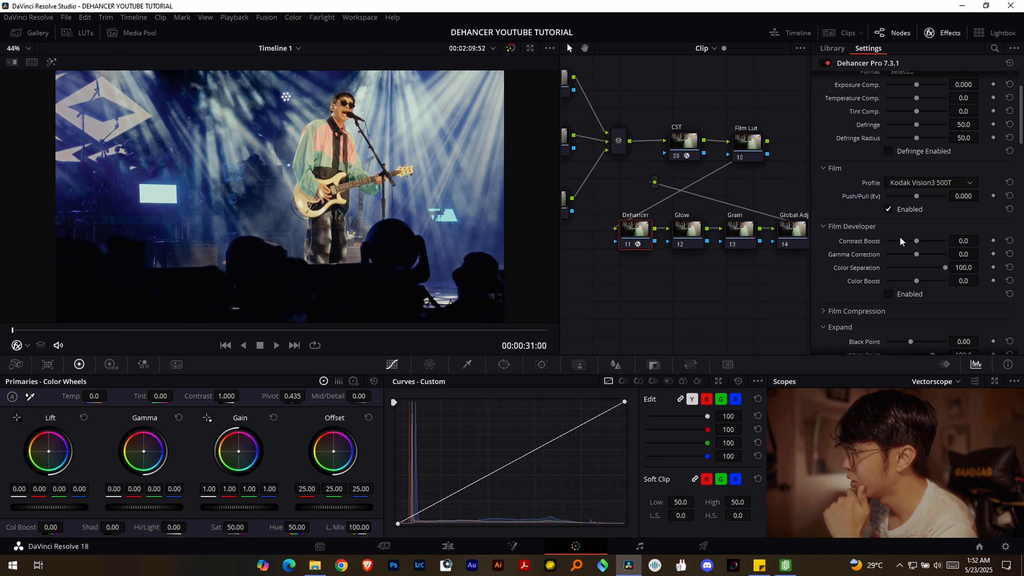
click(888, 294)
drag(916, 241, 917, 243)
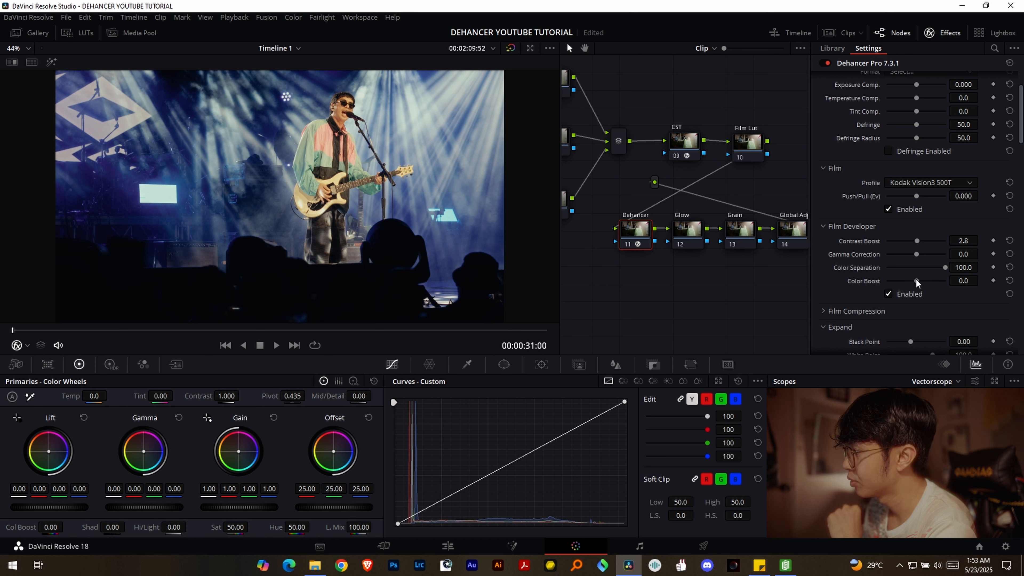
double_click(959, 281)
text(10)
key(Return)
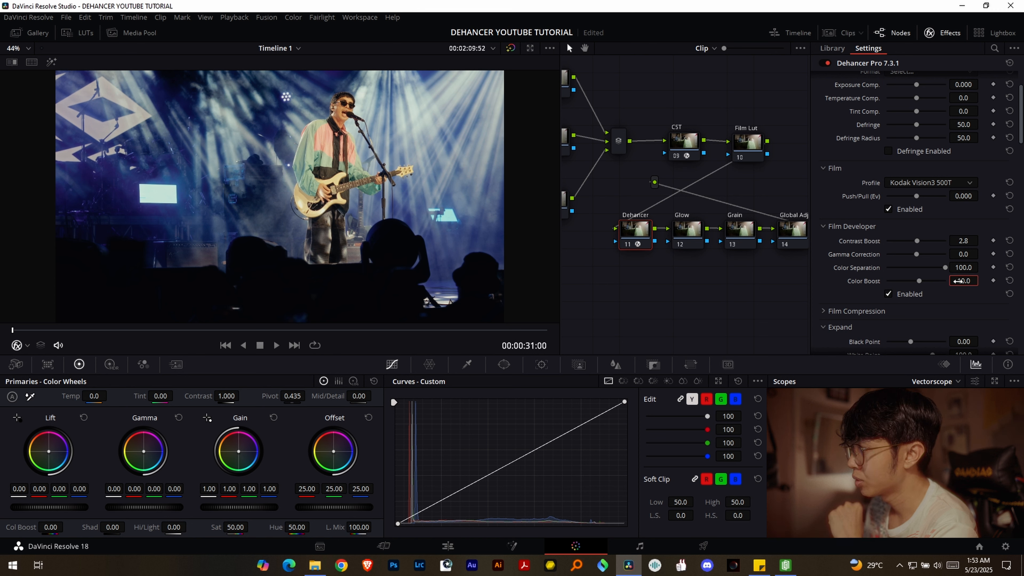
- Expand and enable Dehancer's Film Compression, switching it off and on to compare its effect on the image
scroll(879, 279, down, 3)
click(826, 244)
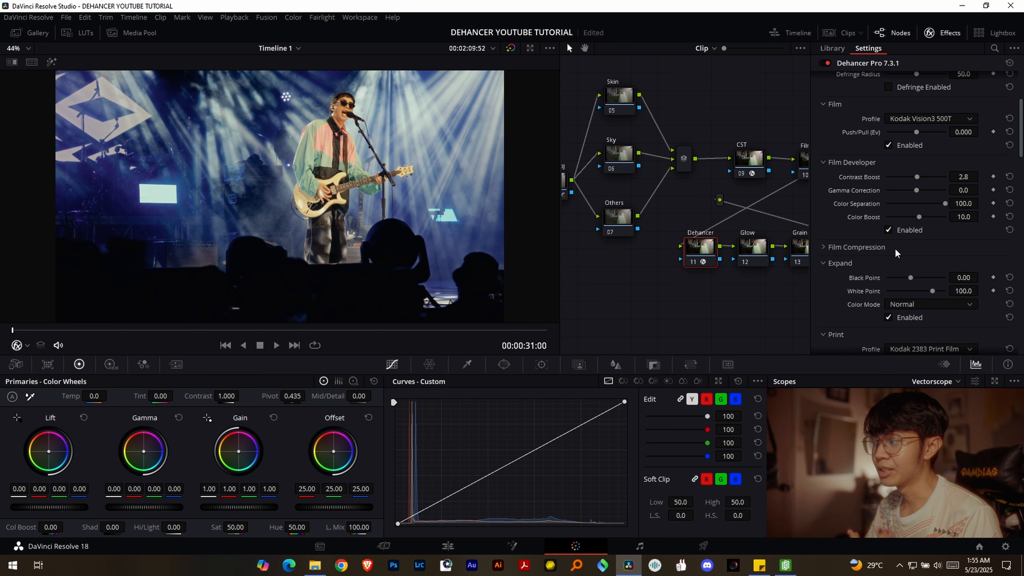
click(895, 248)
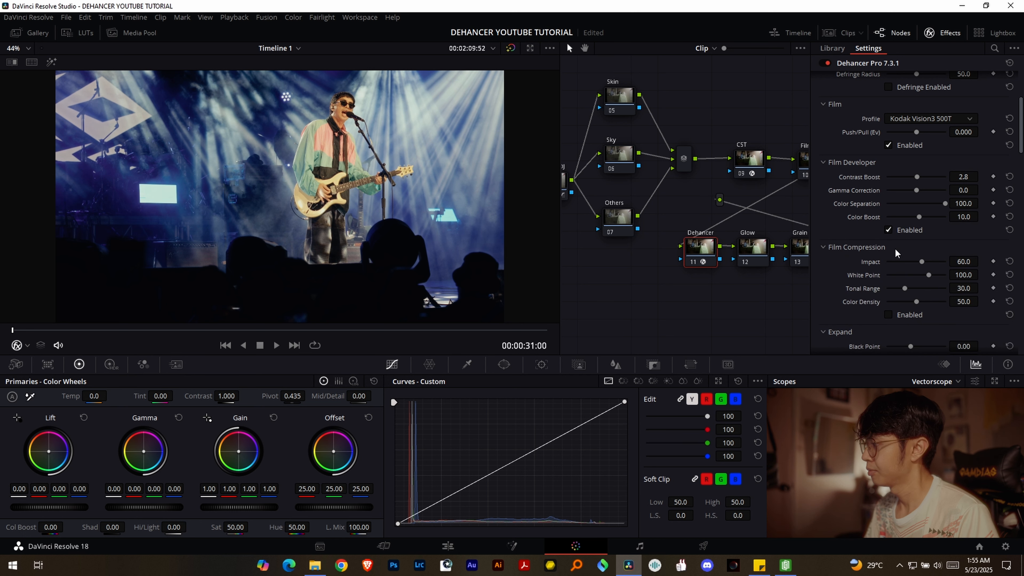
click(889, 314)
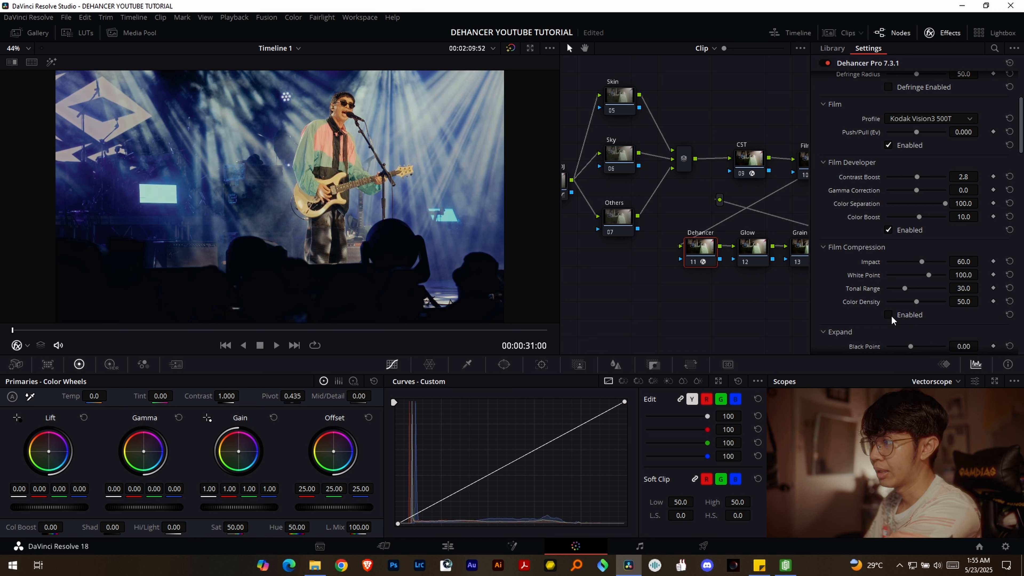
click(889, 315)
click(892, 315)
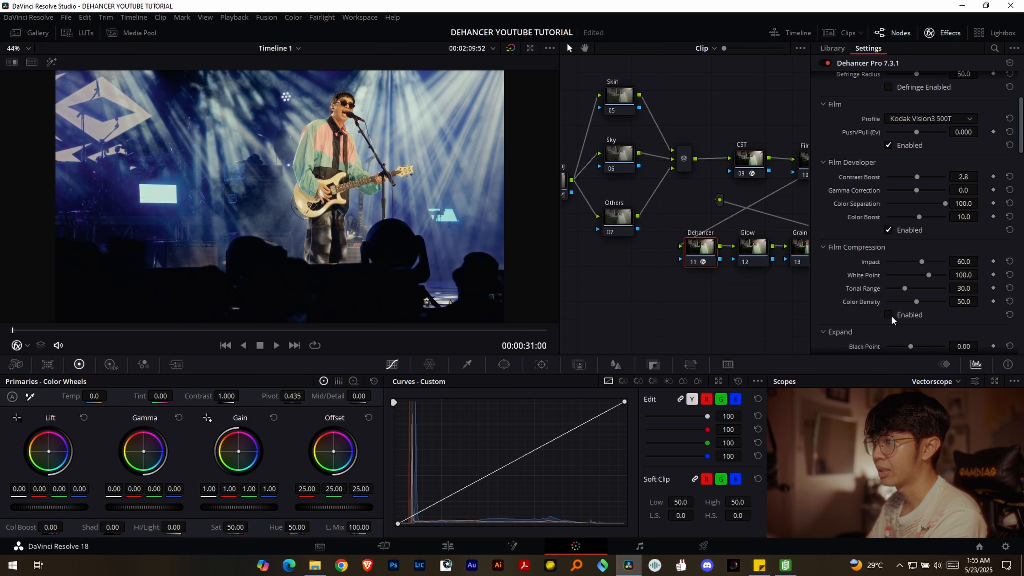
click(892, 315)
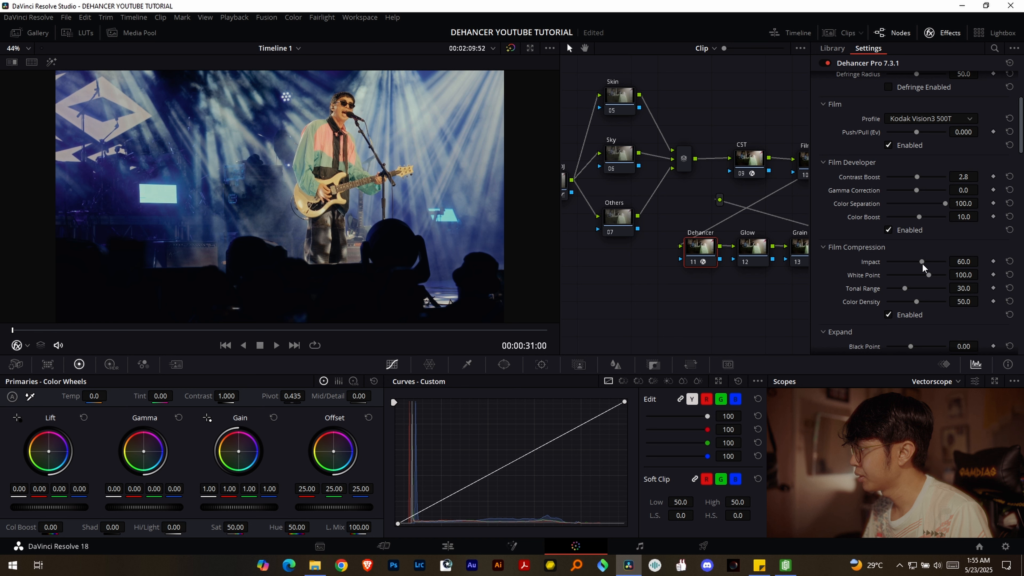
- Enable Dehancer's Film Grain, choose the 65 mm ISO 250 profile and check the grain on the full-screen image
scroll(888, 250, down, 8)
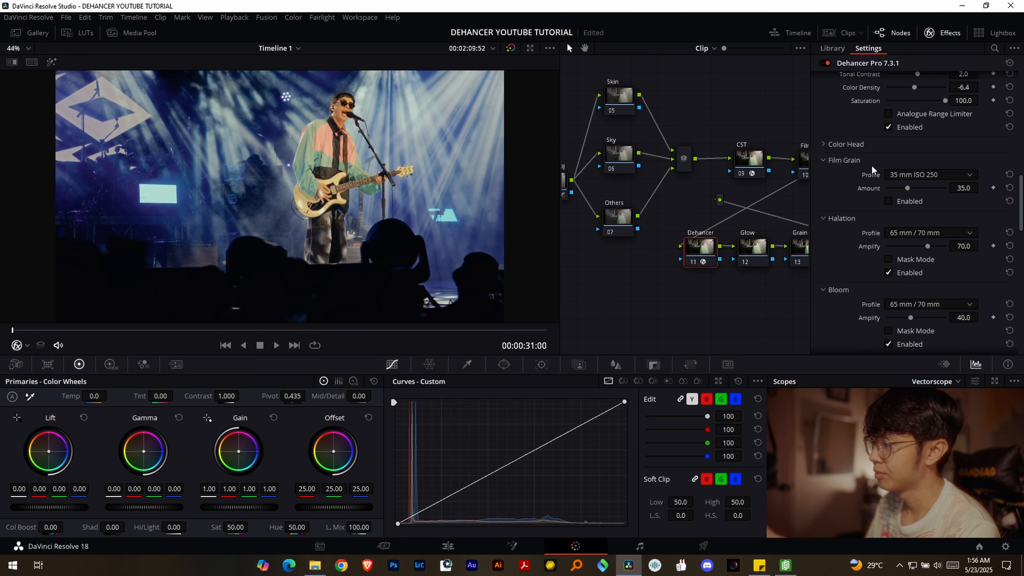
click(889, 201)
key(ctrl+f)
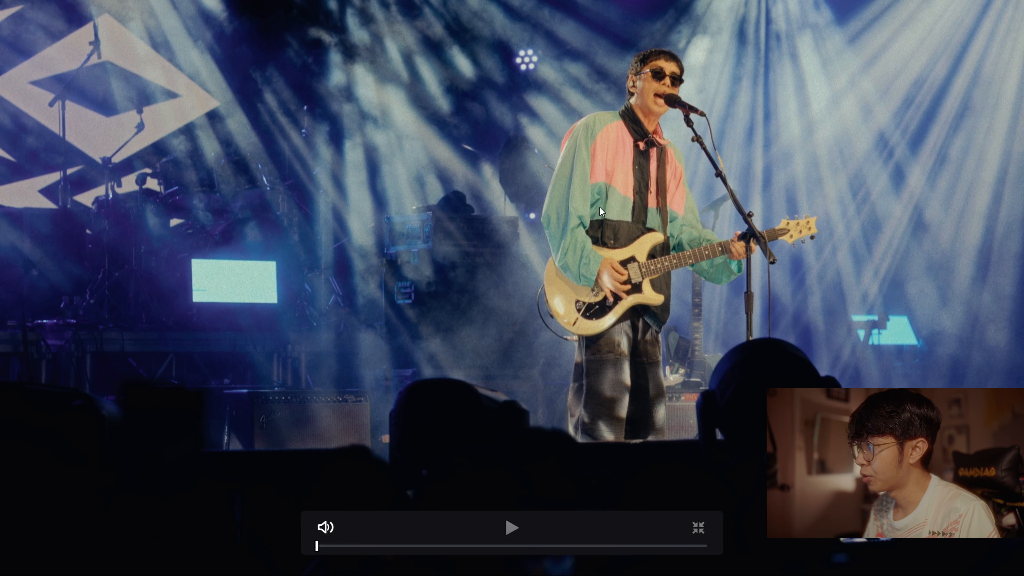
key(Escape)
click(930, 174)
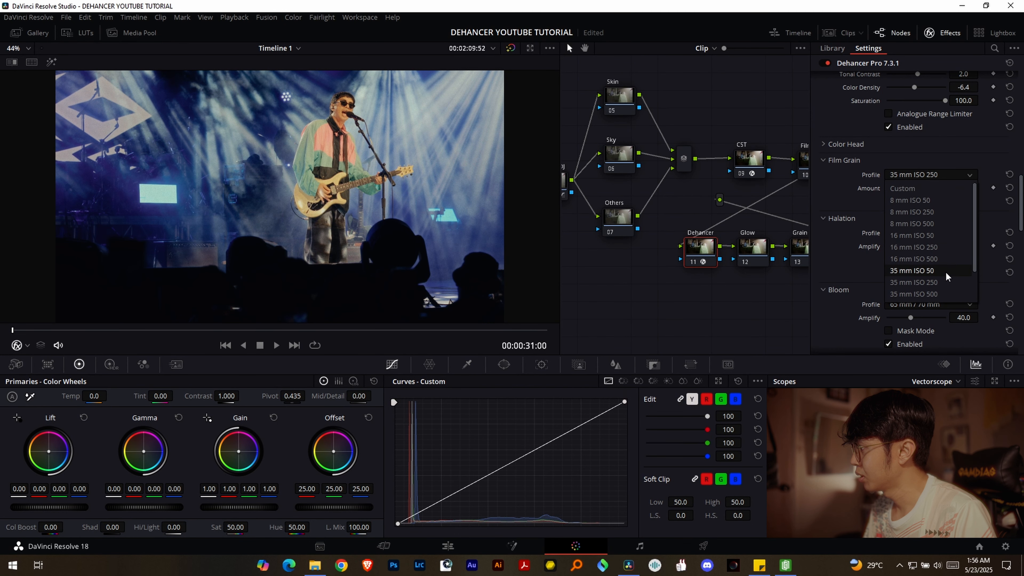
scroll(944, 274, down, 2)
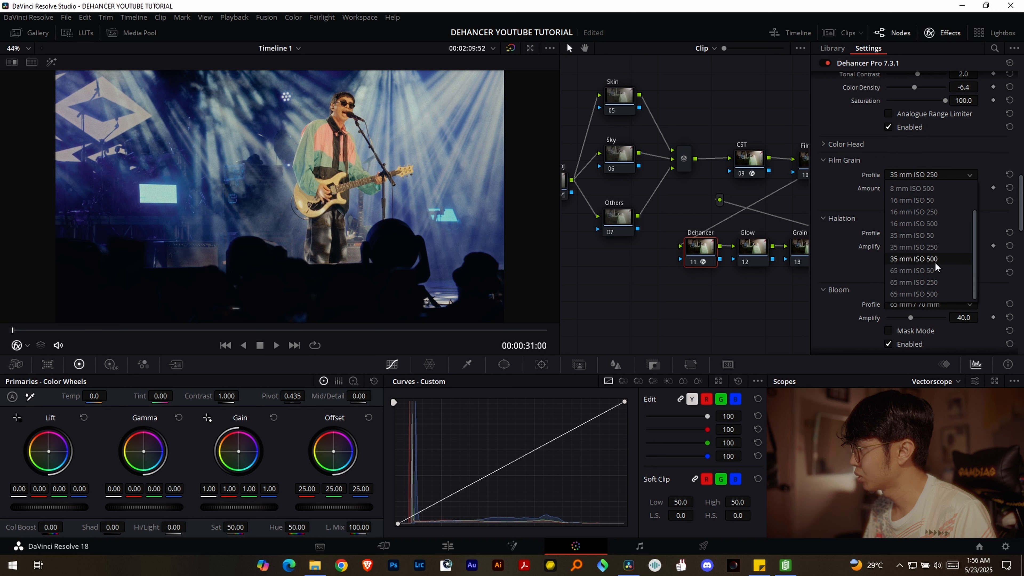
click(944, 282)
click(930, 233)
click(933, 235)
click(933, 177)
click(934, 177)
click(688, 188)
key(ctrl+f)
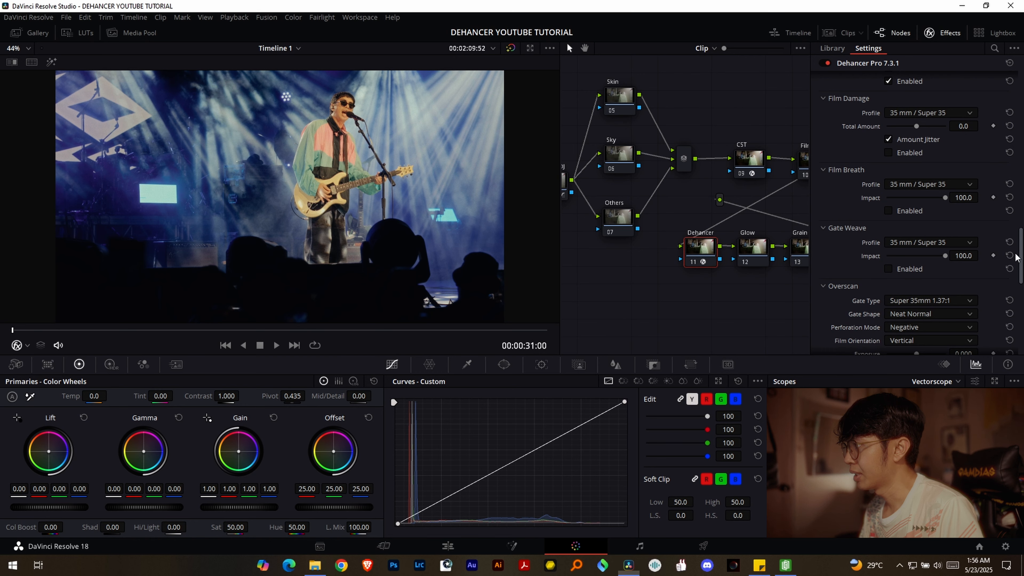
- Bypass and restore all grades on the concert clip to compare the image before and after
click(943, 33)
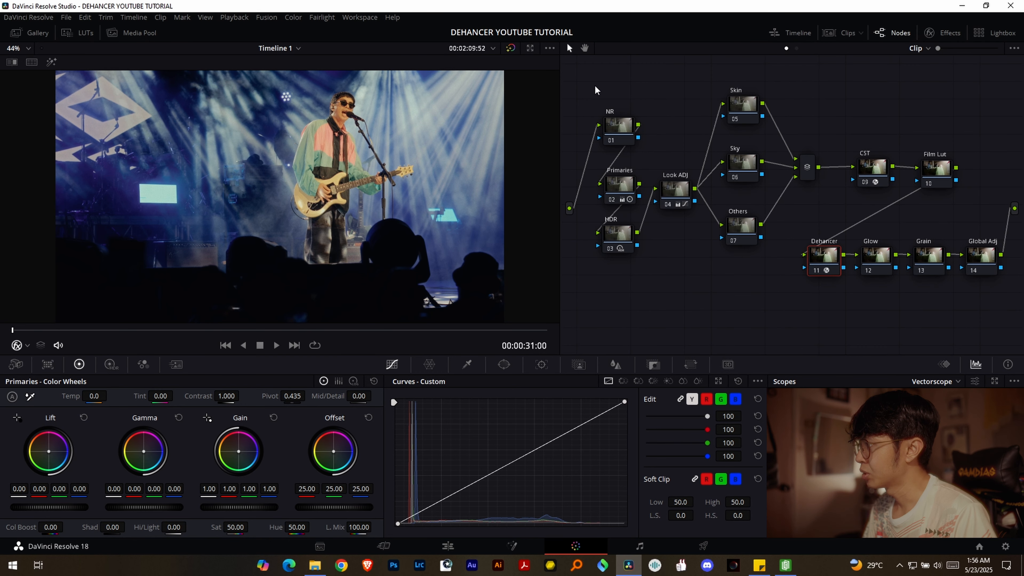
click(511, 48)
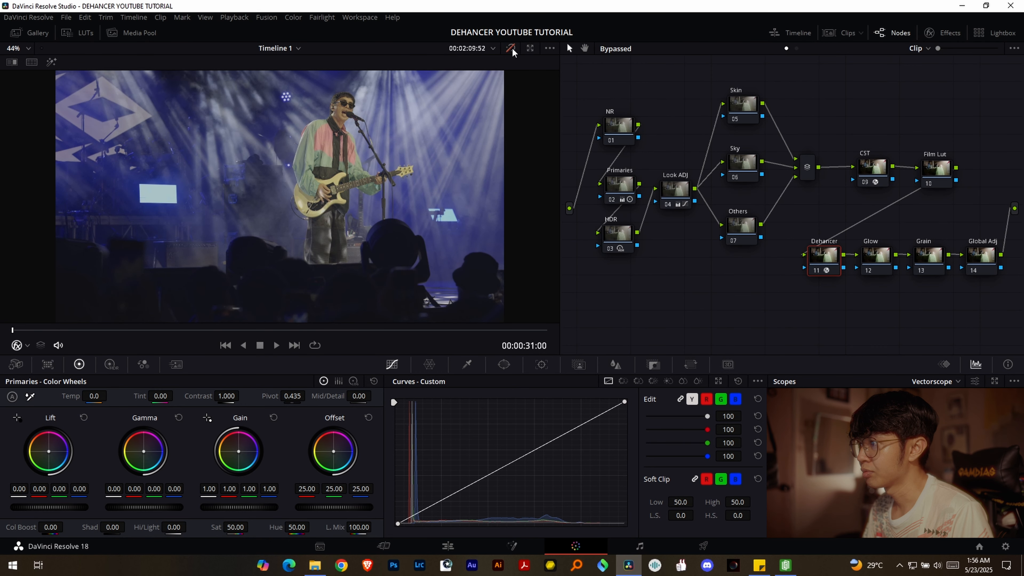
click(511, 48)
click(511, 48)
click(511, 48)
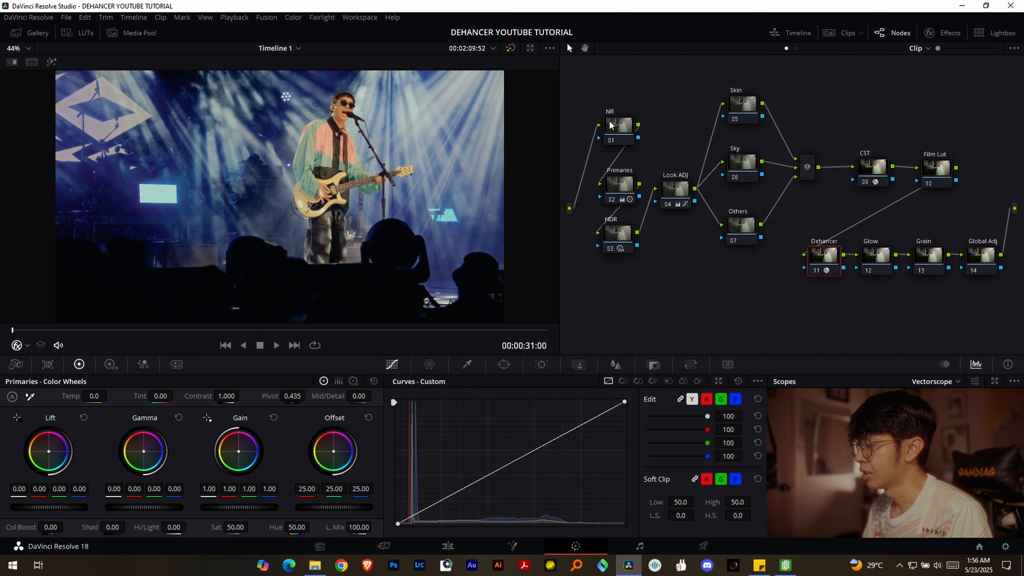
- Disable all nodes on the concert clip, then re-enable the CST and Dehancer nodes one at a time
drag(580, 86, 1022, 347)
key(ctrl+d)
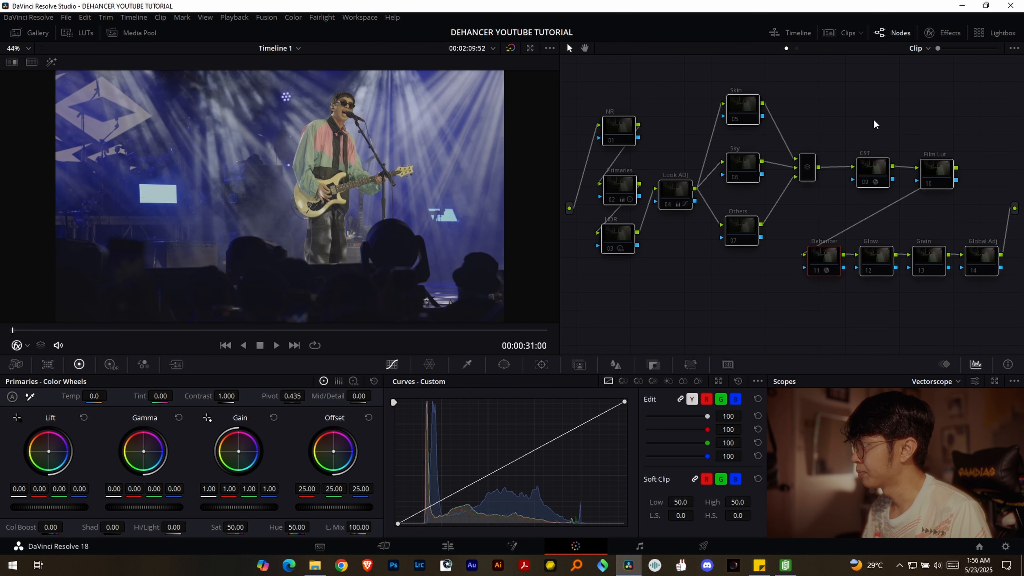
click(866, 174)
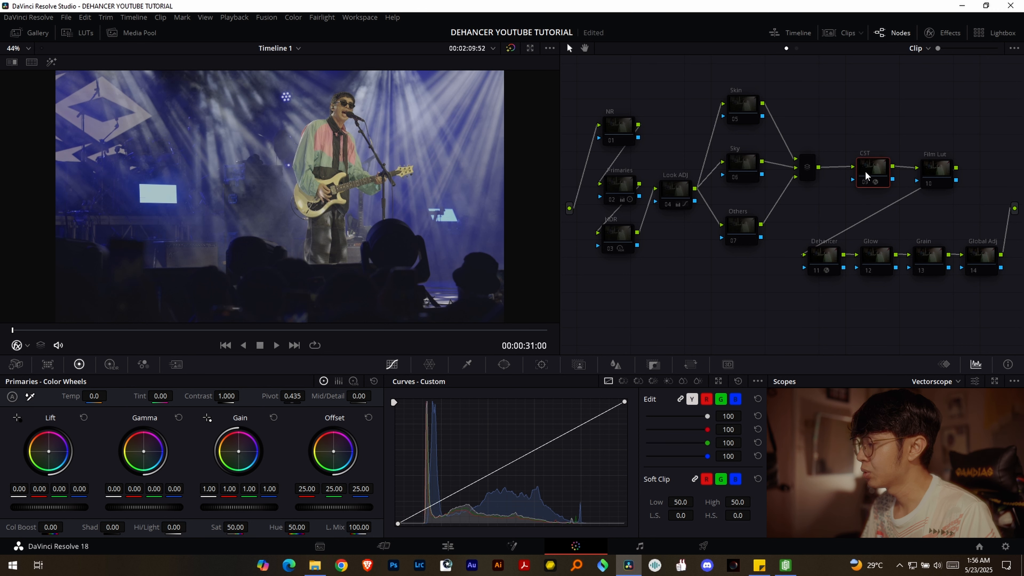
key(ctrl+d)
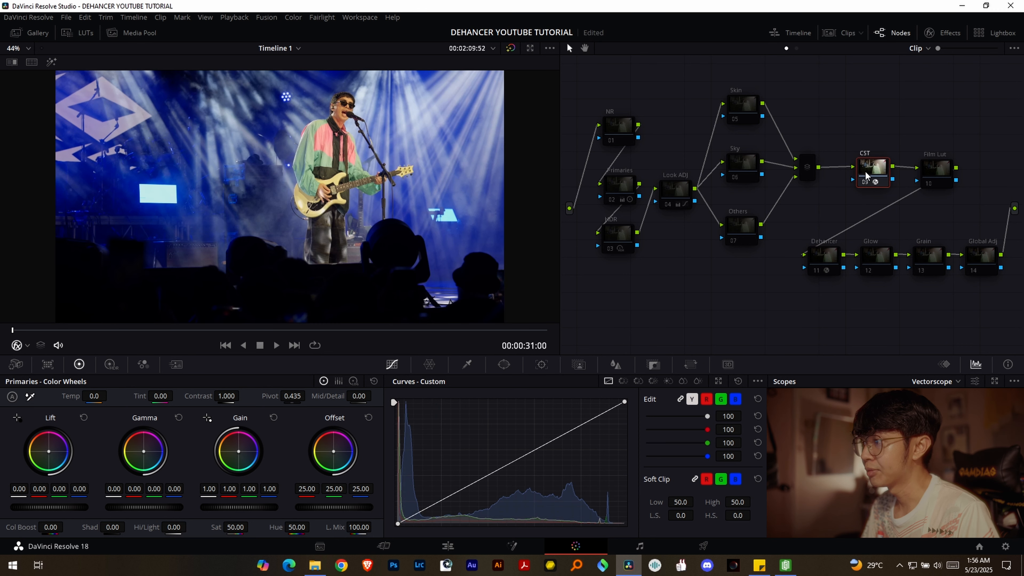
click(826, 253)
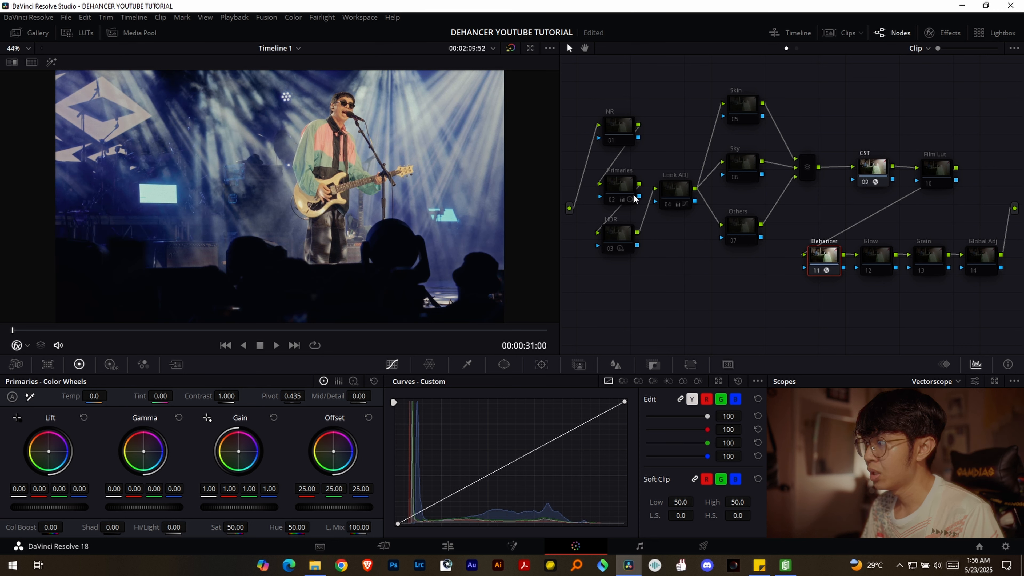
- Re-enable the Primaries, HDR and Look ADJ nodes one after another to show what each contributes
click(622, 190)
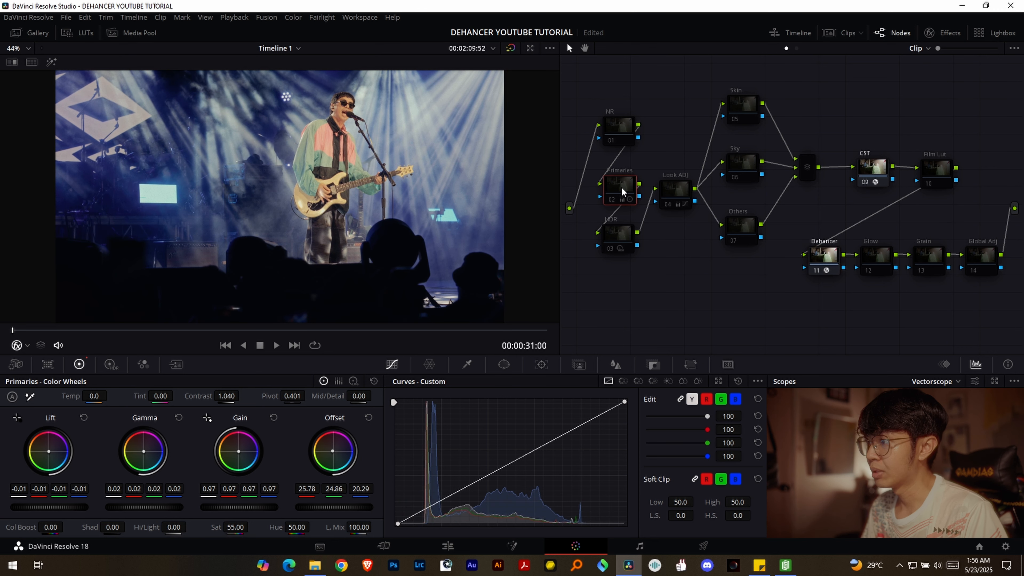
click(624, 237)
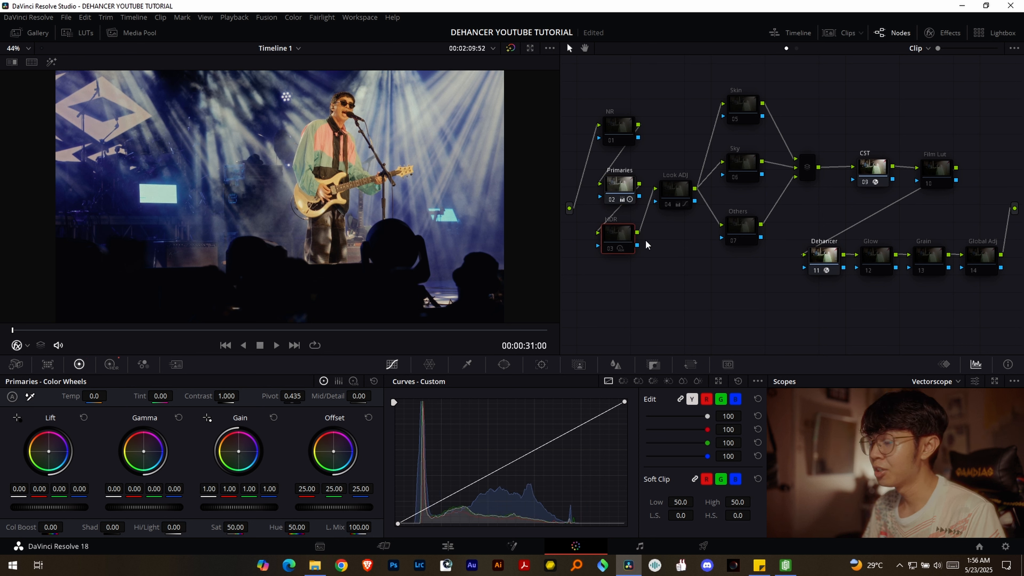
key(ctrl+d)
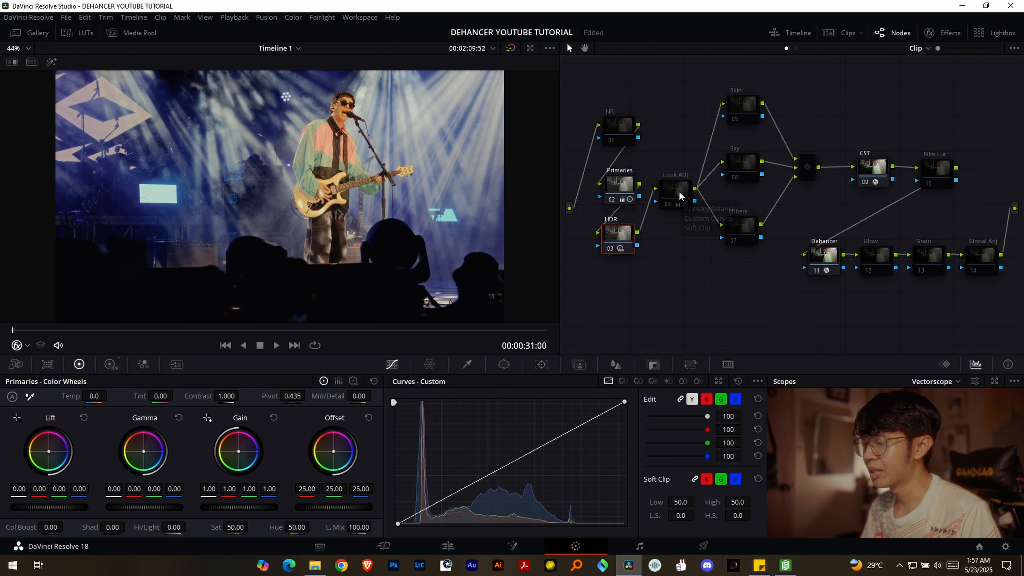
mouse_move(679, 192)
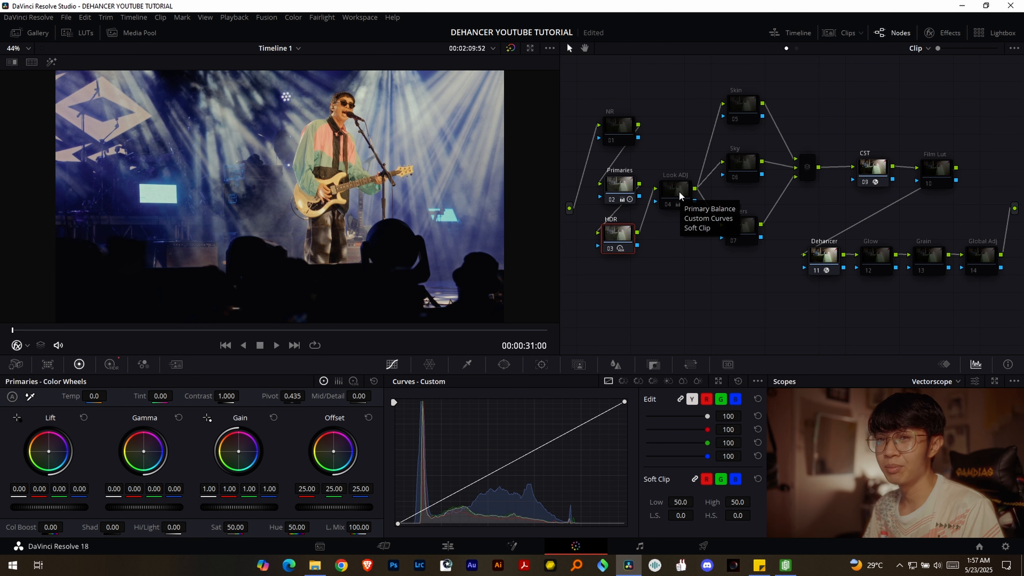
click(679, 193)
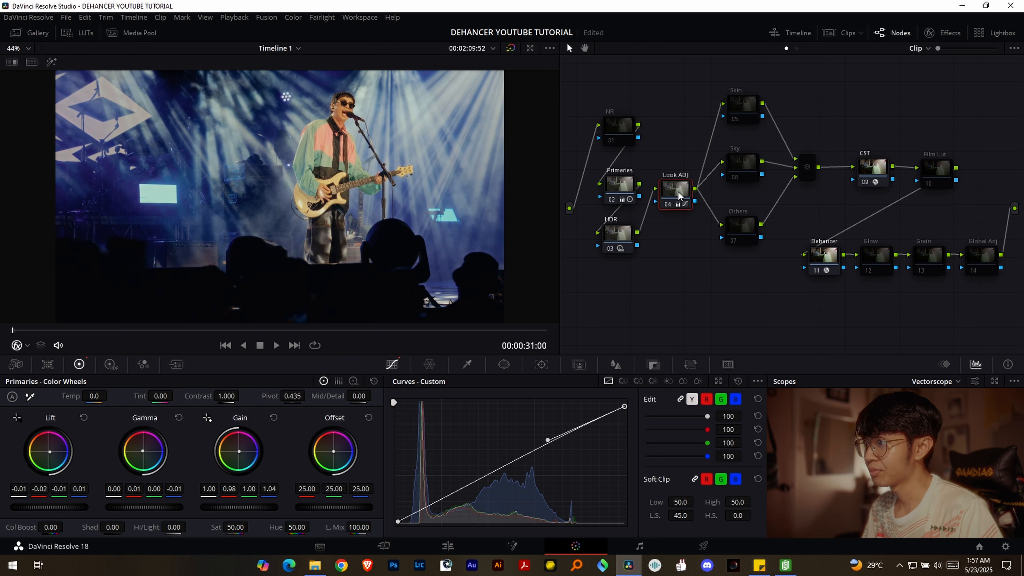
key(ctrl+d)
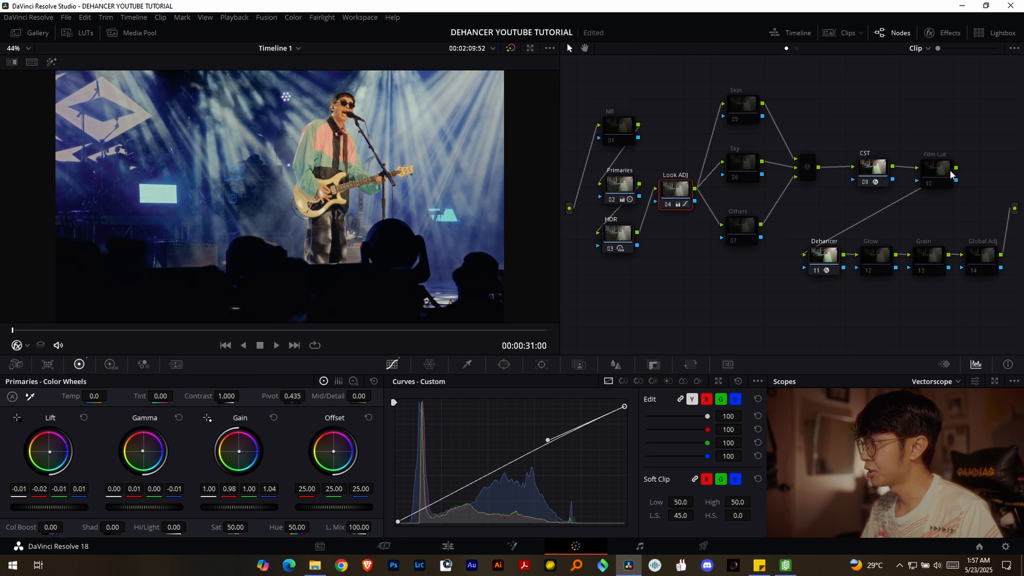
- Re-enable Global Adj, set the blue channel of its RGB Mixer Blue Output to 1.04, save, and compare the node off and on
click(983, 255)
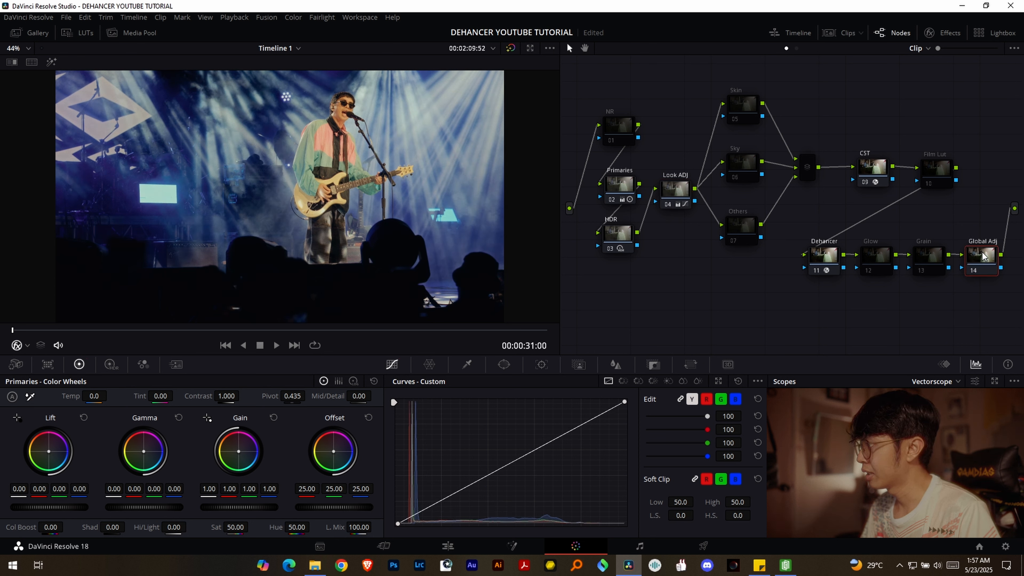
drag(979, 162, 948, 147)
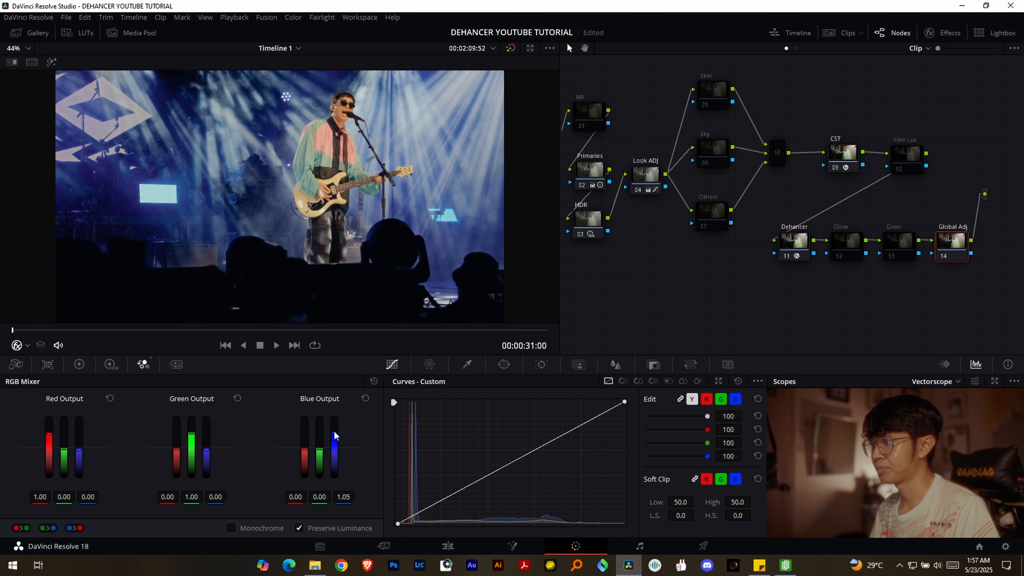
key(ctrl+s)
click(959, 252)
click(960, 252)
click(960, 252)
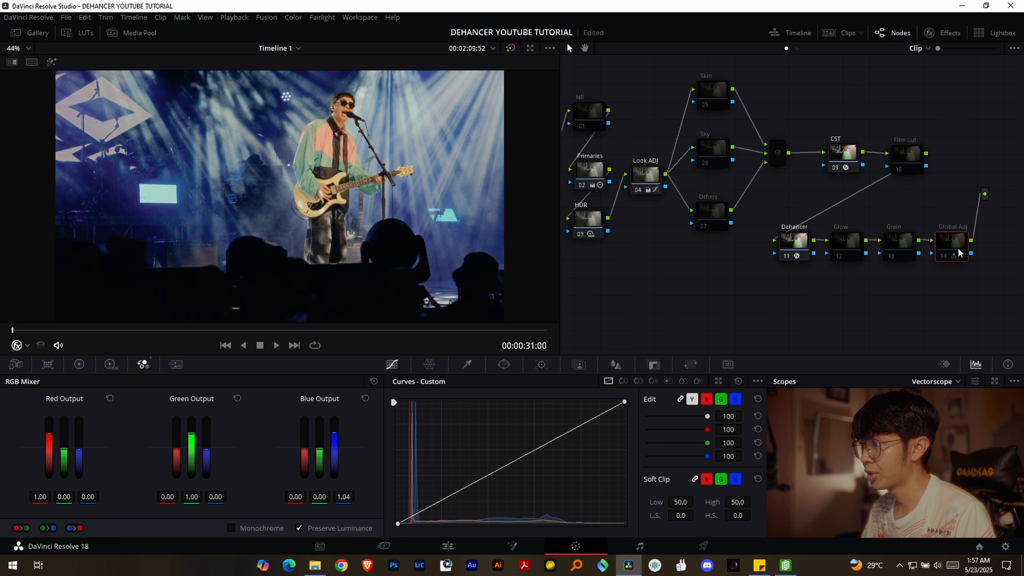
click(959, 252)
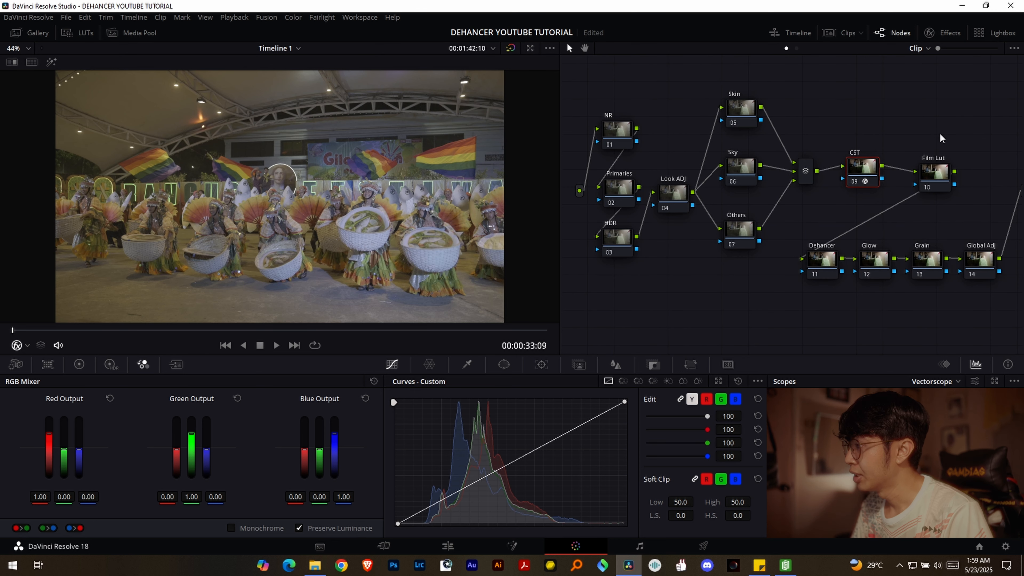
- Clear the existing effect from the festival clip's CST node and apply a fresh Color Space Transform to it
drag(936, 98, 840, 84)
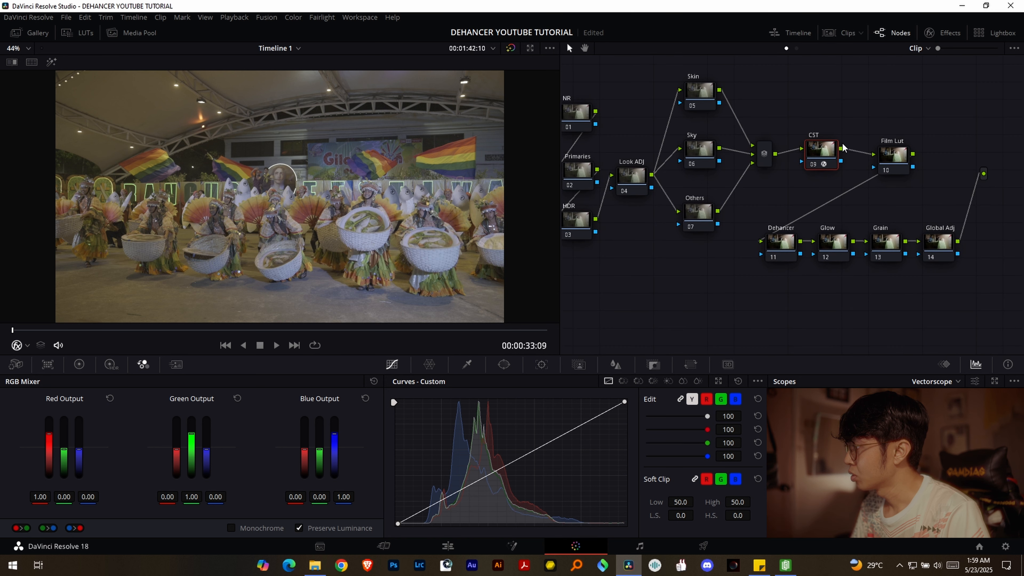
right_click(827, 158)
click(836, 162)
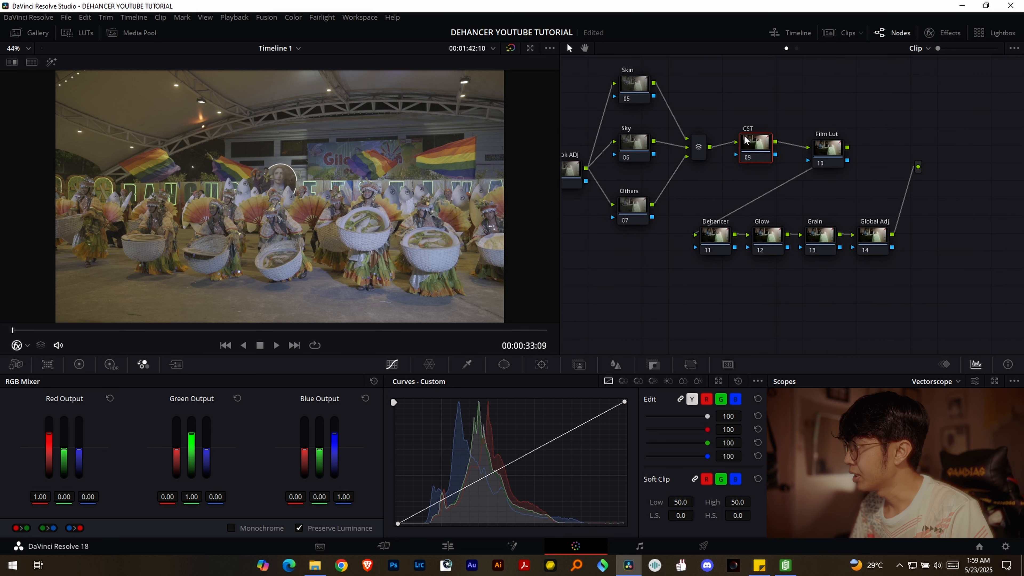
click(945, 33)
drag(868, 82, 715, 153)
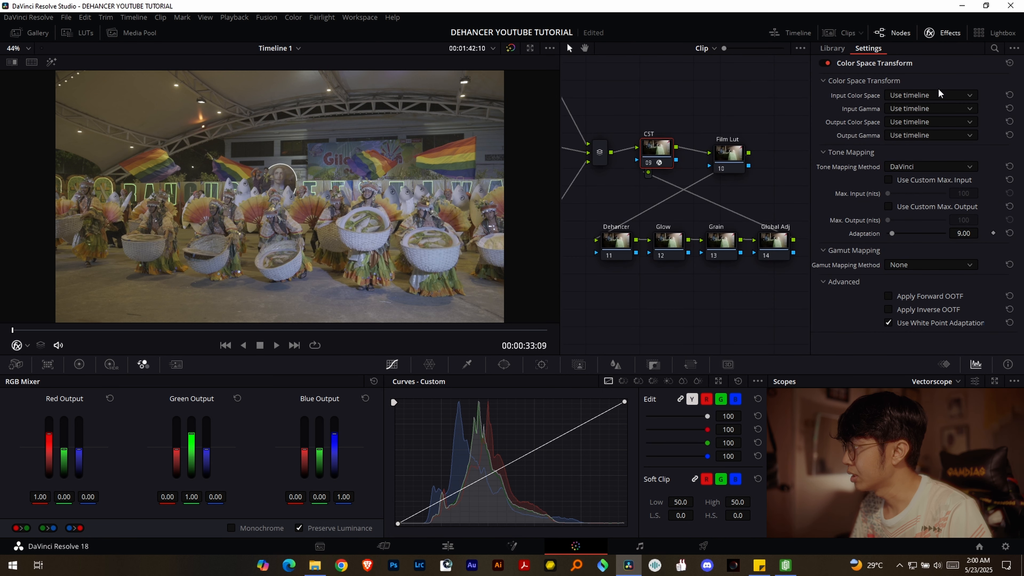
- Set the Color Space Transform's input color space to Rec.2020 and its input gamma to Nikon N-Log
click(929, 95)
scroll(921, 173, down, 5)
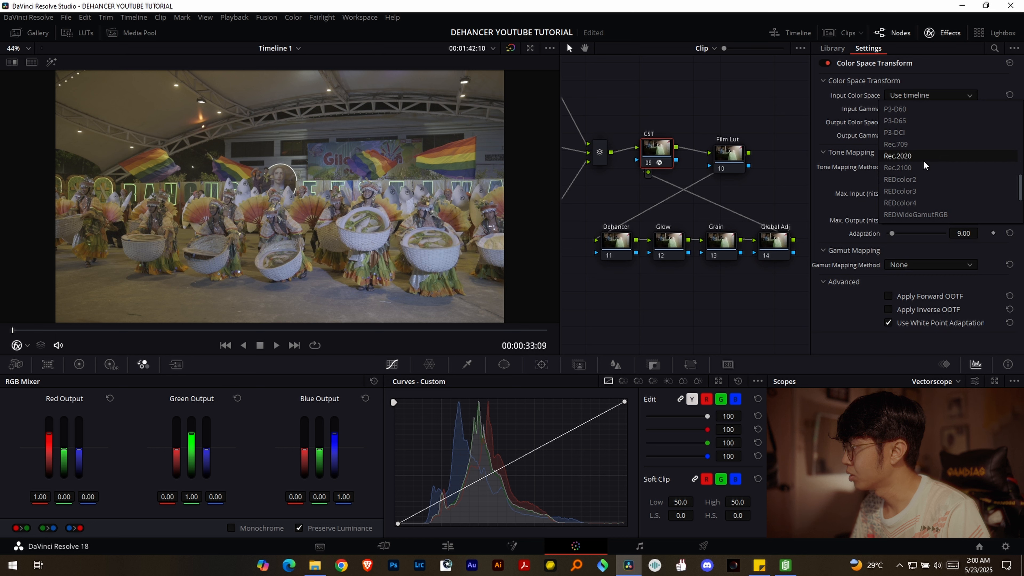
click(922, 159)
click(916, 107)
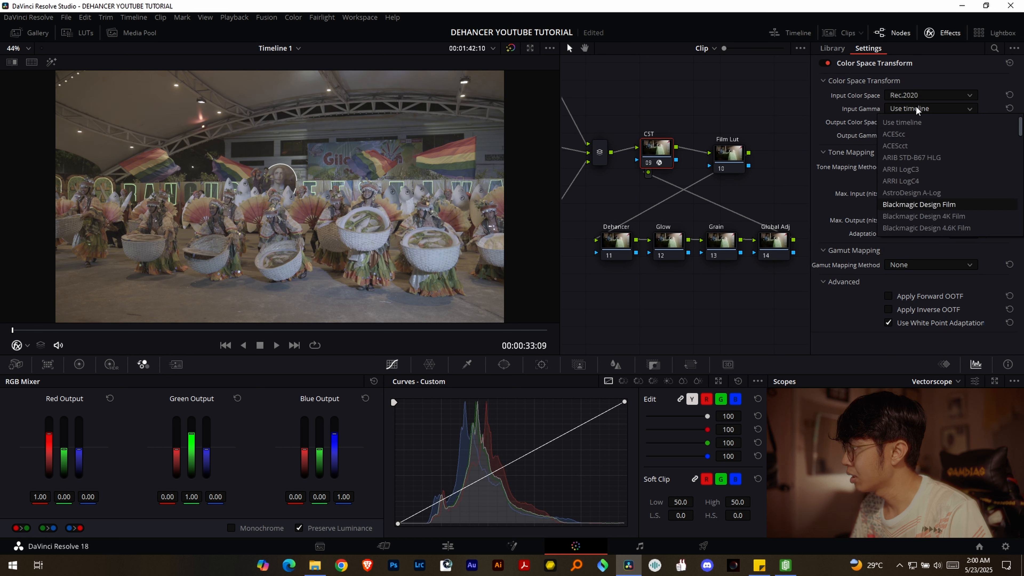
scroll(931, 149, down, 10)
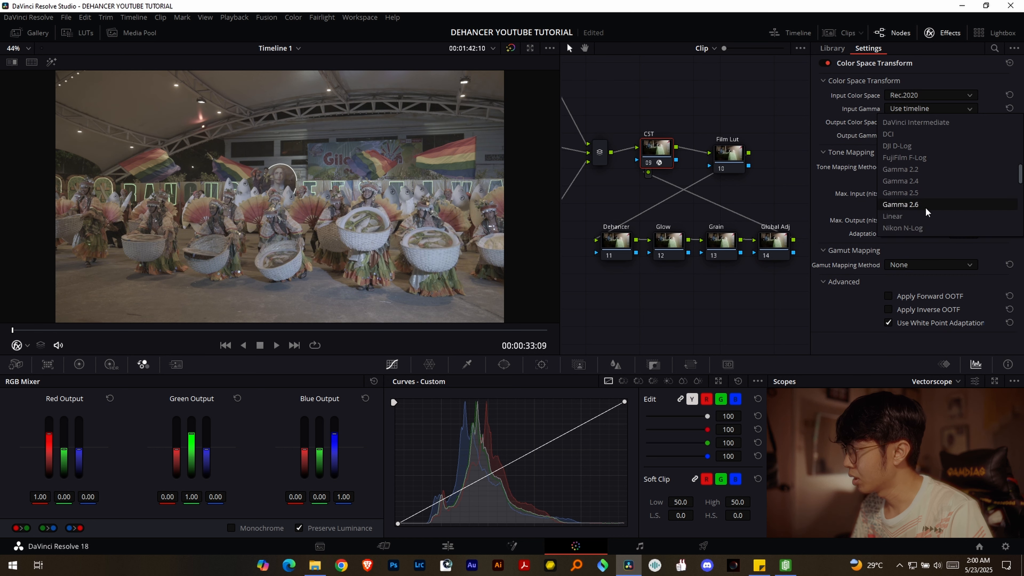
click(912, 224)
- Set the Color Space Transform's output to Rec.709 with Gamma 2.4 and check the converted image full screen
click(912, 121)
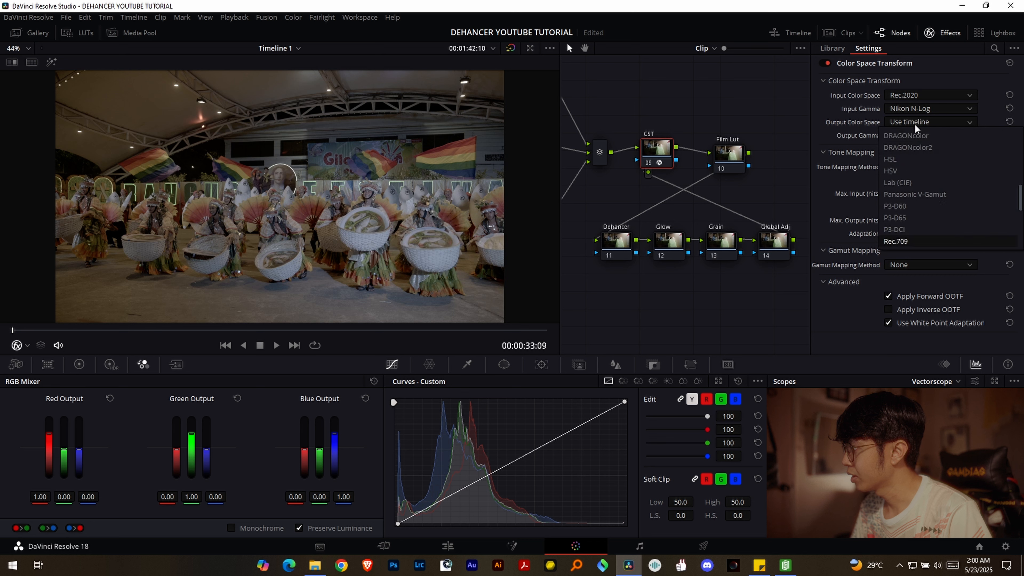
click(907, 237)
click(907, 135)
scroll(916, 238, down, 3)
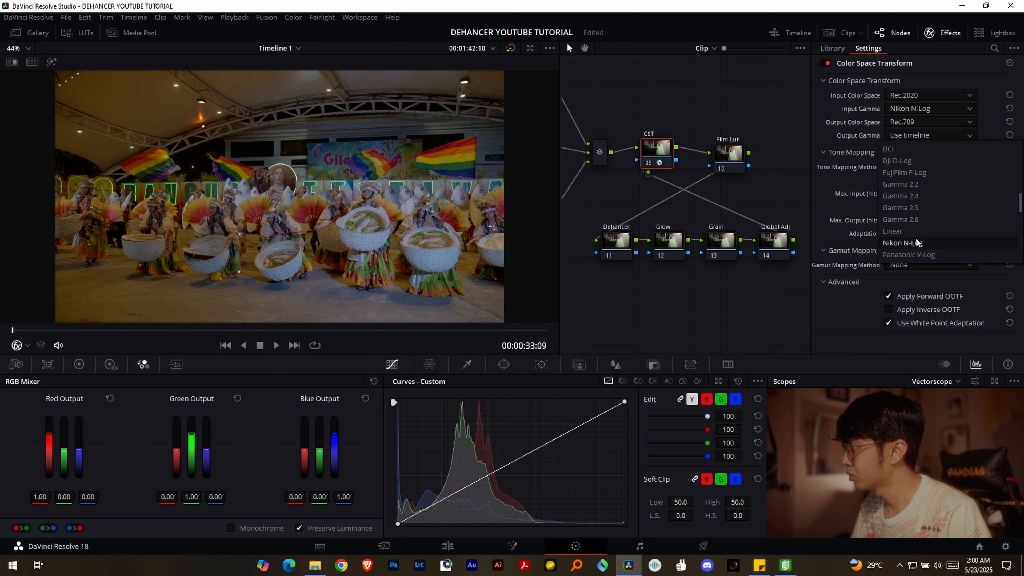
click(926, 194)
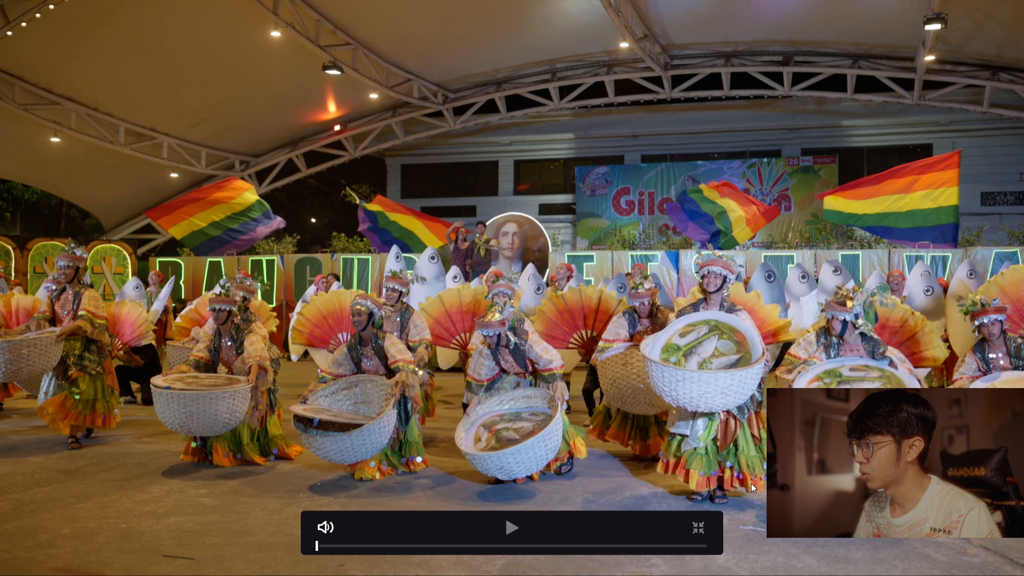
key(Escape)
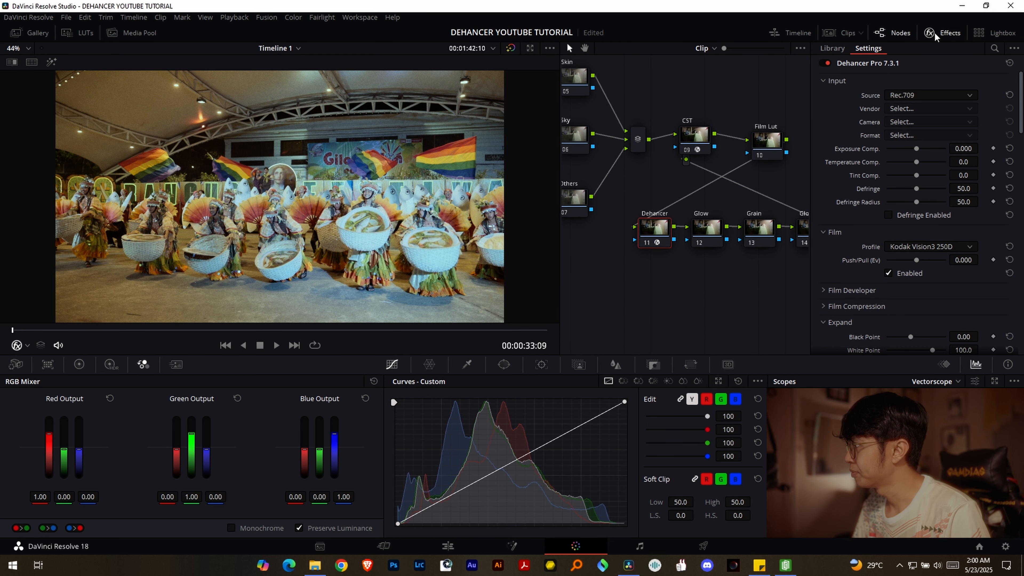
- Set Dehancer's film profile to Kodak Vision3 200T, adjust the effect's further settings and close the effect settings
click(930, 247)
click(949, 280)
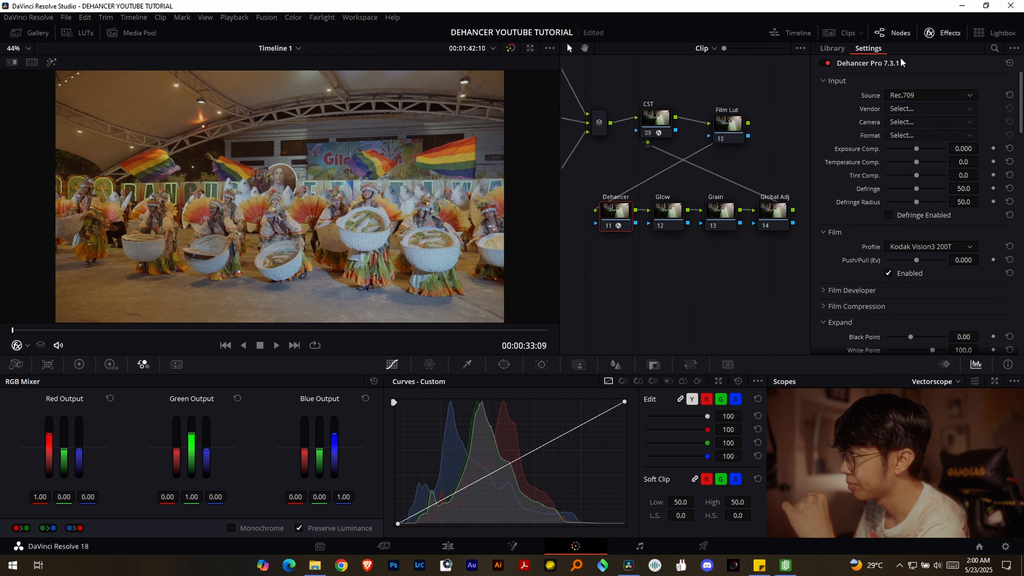
scroll(866, 216, down, 5)
click(896, 218)
click(920, 262)
scroll(888, 258, down, 4)
scroll(883, 244, down, 5)
scroll(880, 245, up, 8)
click(944, 33)
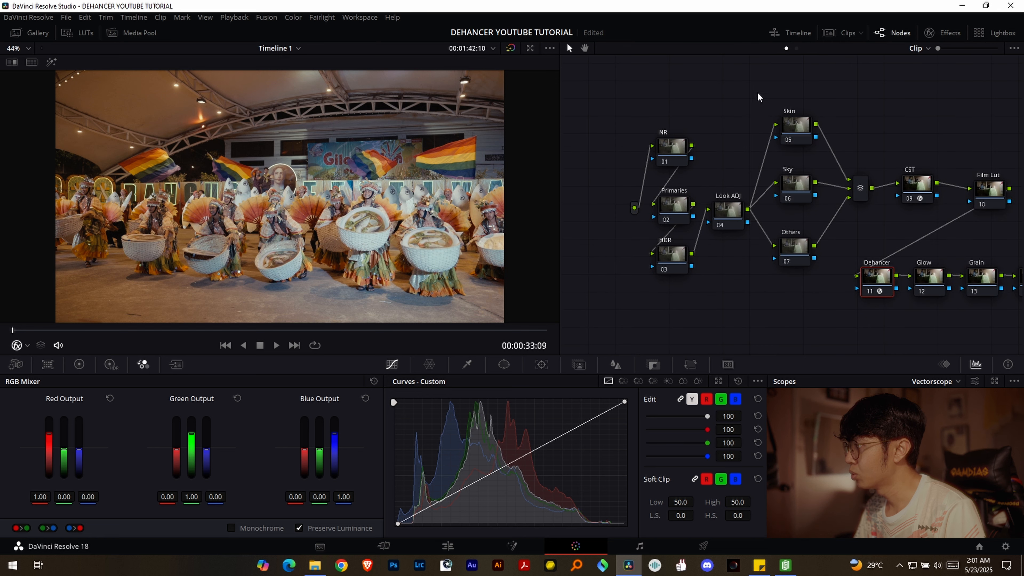
- On the Primaries node, set the color wheels to Lift -0.02, Gamma 0.04 and Gain 0.98
click(659, 195)
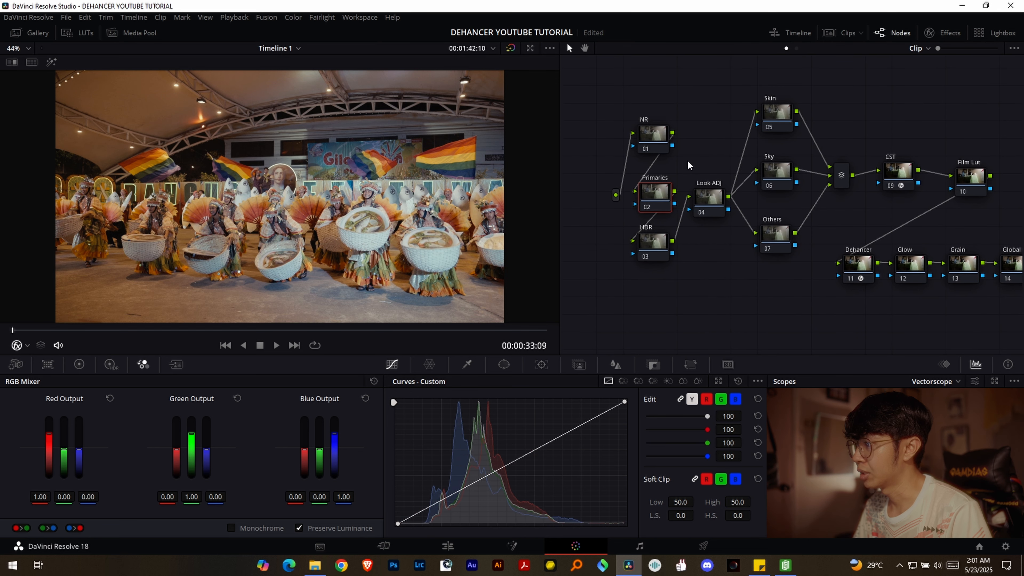
click(79, 365)
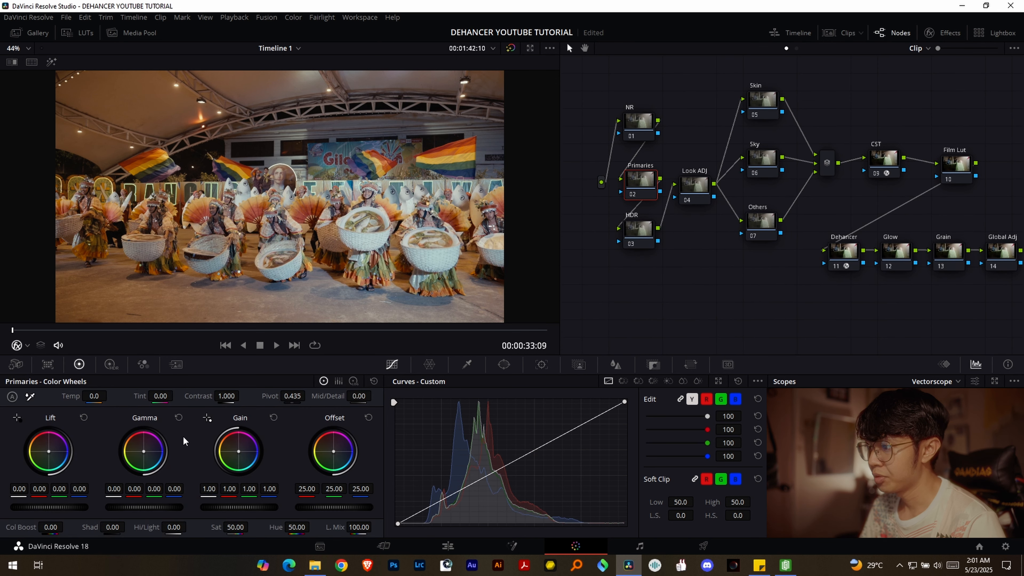
drag(238, 508, 234, 507)
drag(132, 509, 134, 509)
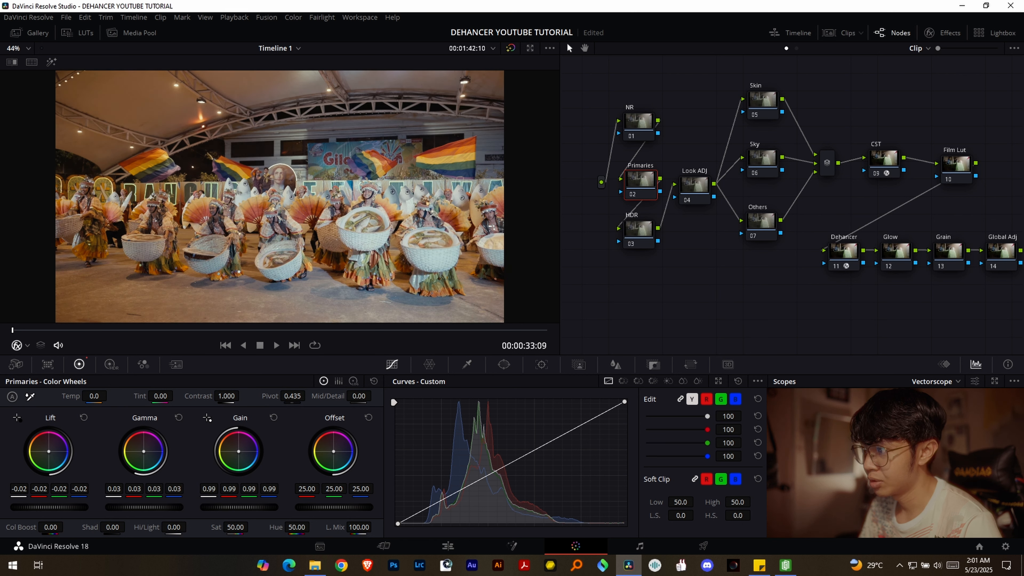
drag(248, 510, 237, 510)
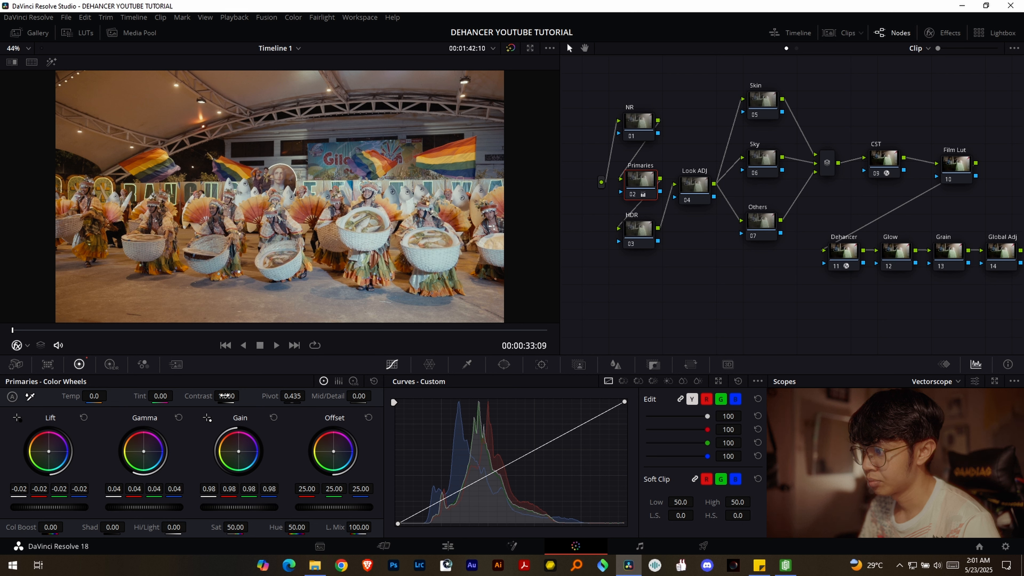
- Set the Primaries node's saturation to 0 to judge the image in monochrome, and set its contrast to 1.100
drag(243, 397, 244, 396)
double_click(238, 527)
text(0)
key(Return)
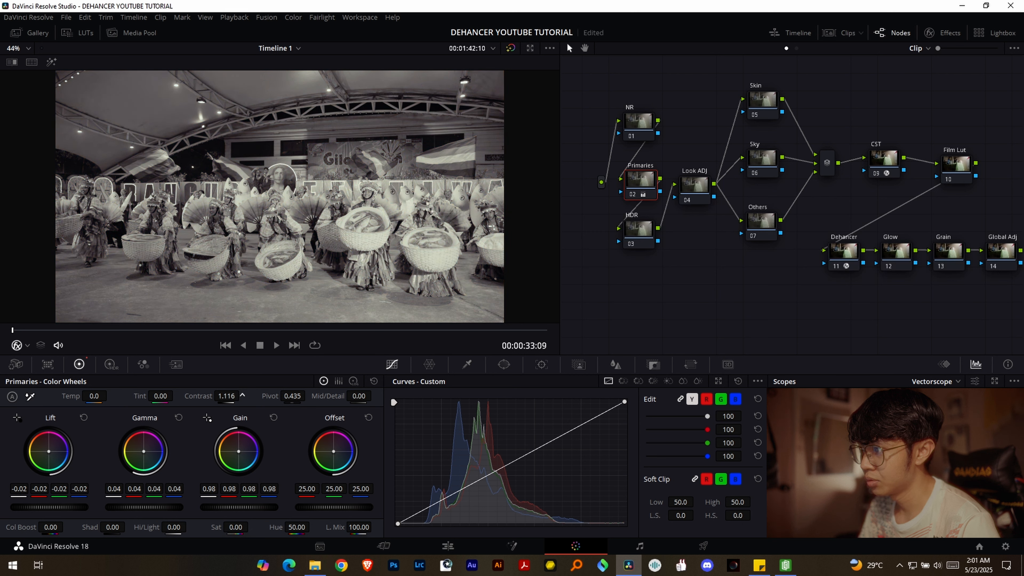
drag(243, 395, 242, 396)
double_click(228, 396)
text(1.1)
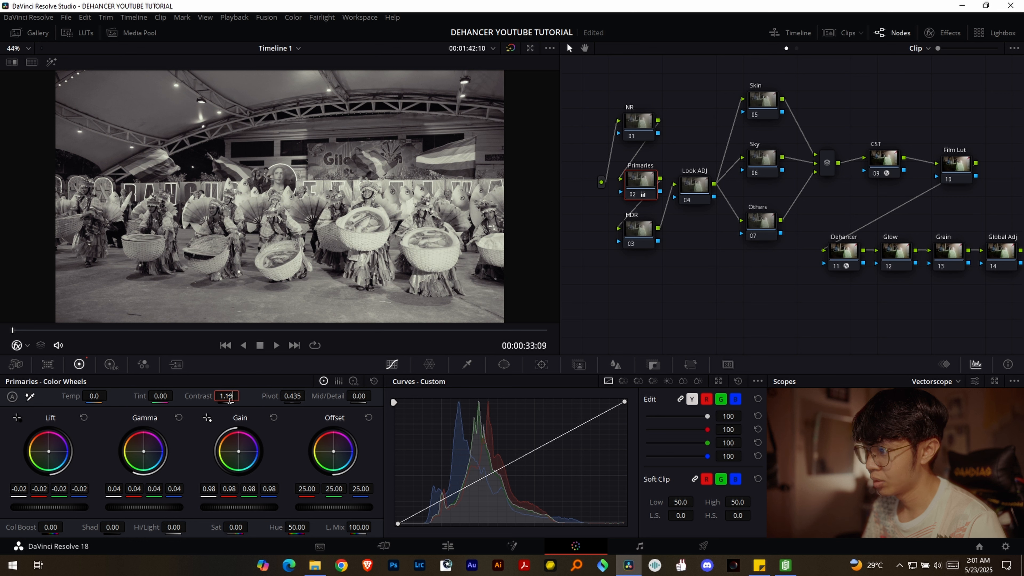
key(Return)
- Set the contrast pivot on the Primaries node to 0.250
drag(309, 396, 309, 396)
double_click(301, 396)
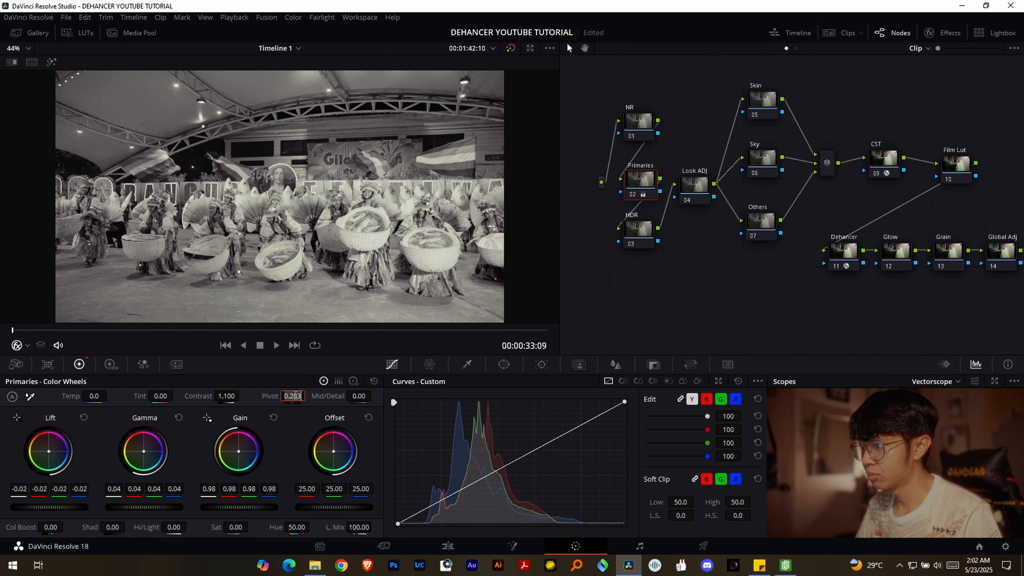
text(0.25)
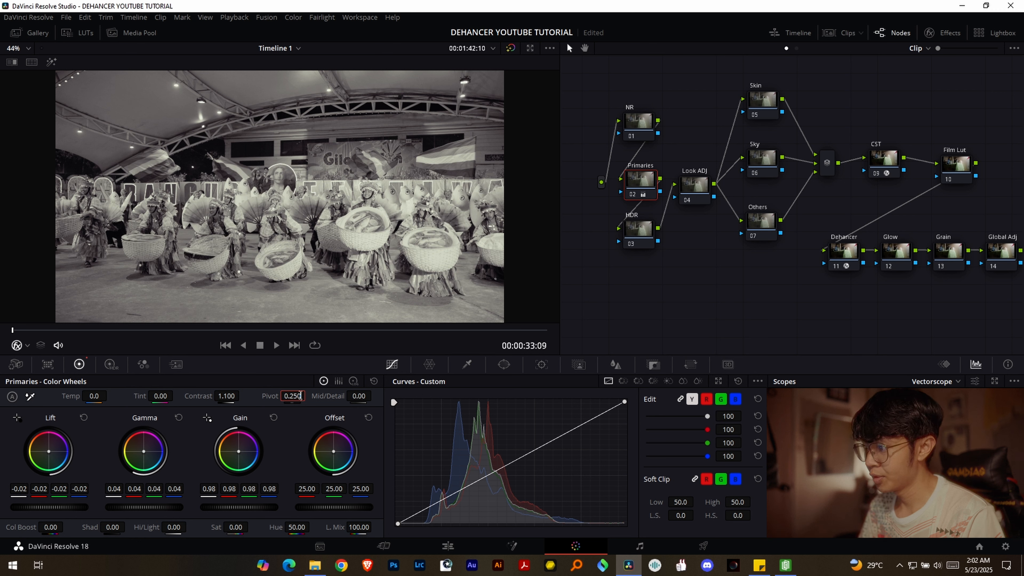
key(Return)
- Set the Primaries node's saturation to 55, save the project, and fine-tune the saturation to about 56.8
double_click(216, 526)
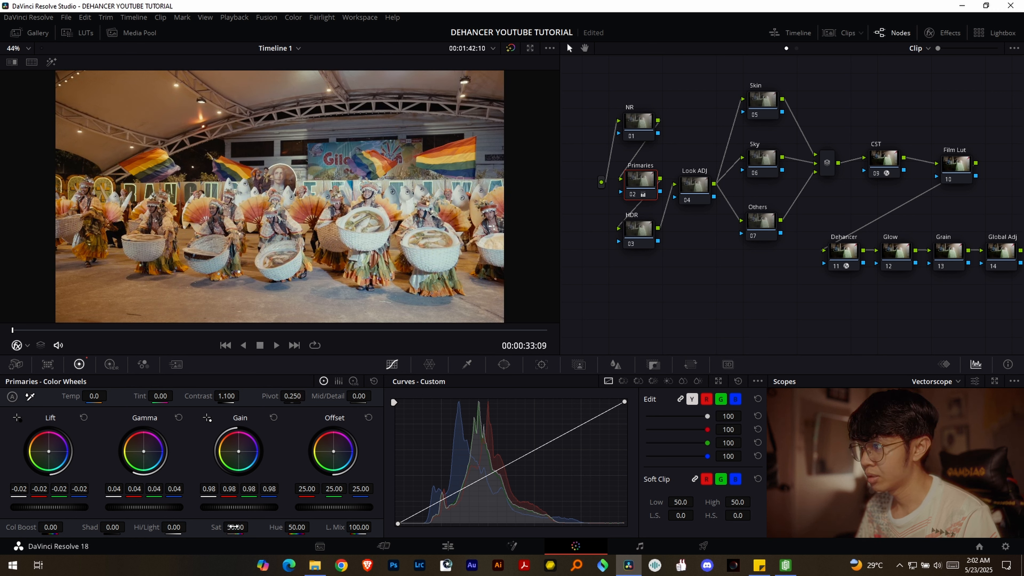
double_click(237, 527)
text(55)
key(Return)
key(ctrl+s)
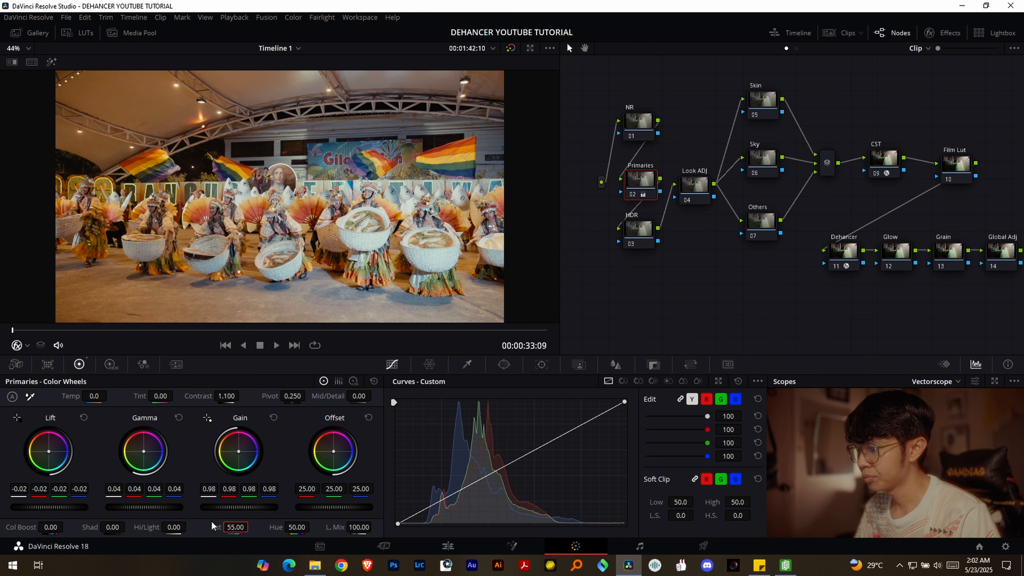
drag(235, 525, 239, 525)
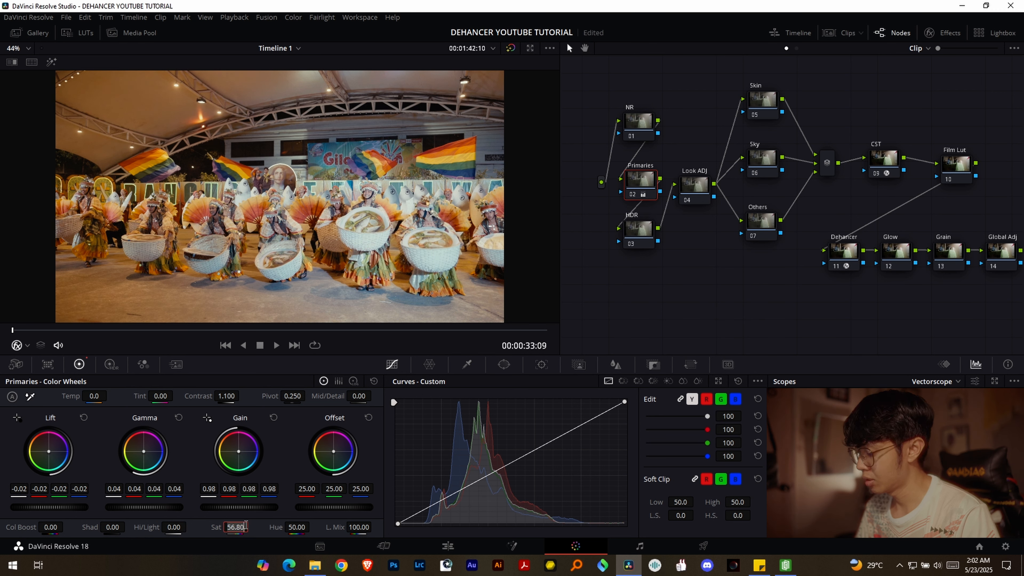
- Select the HDR node and set the color space of its High Dynamic Range color wheels to Rec.2020
click(640, 238)
drag(650, 290, 619, 264)
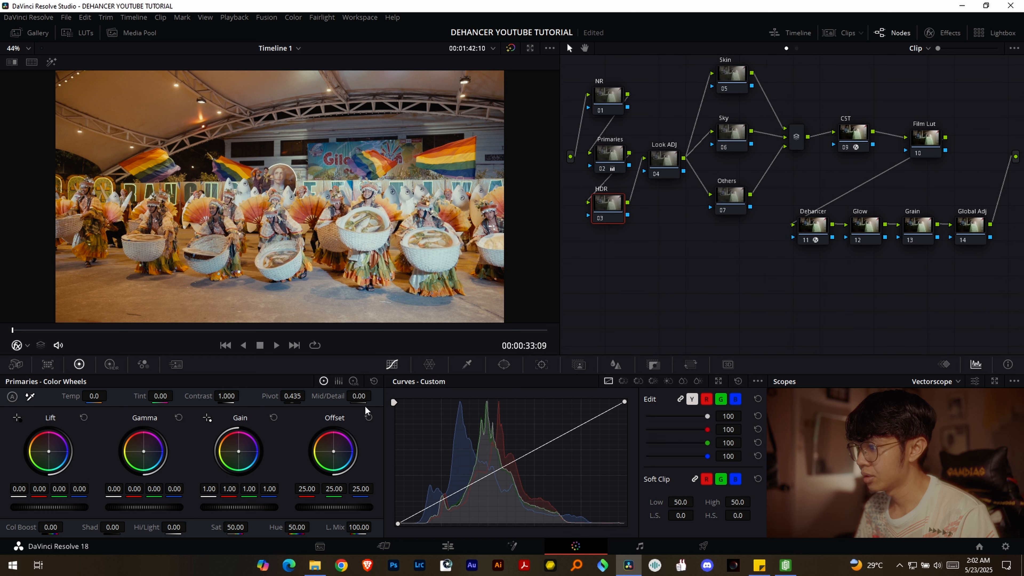
click(111, 365)
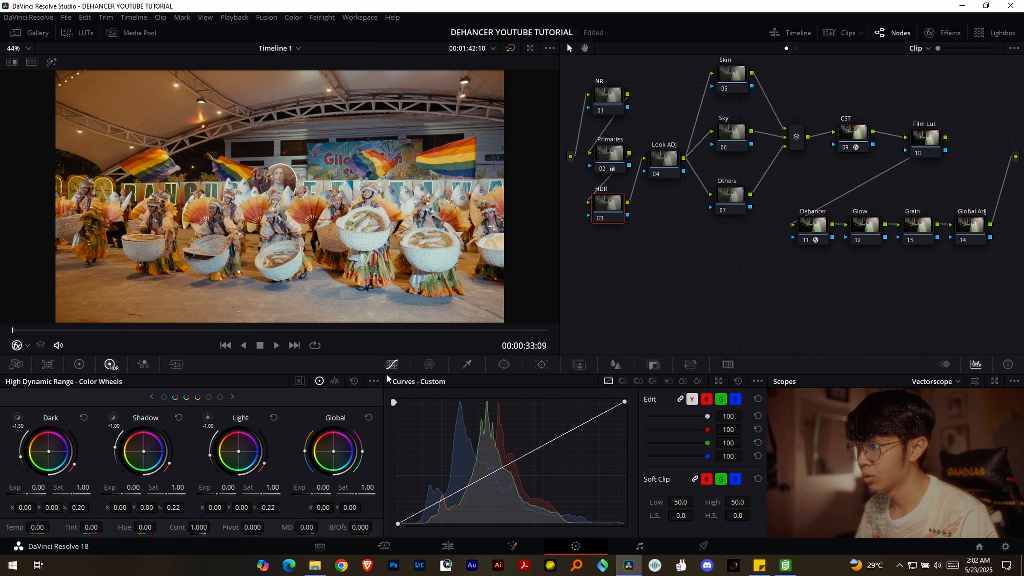
click(375, 381)
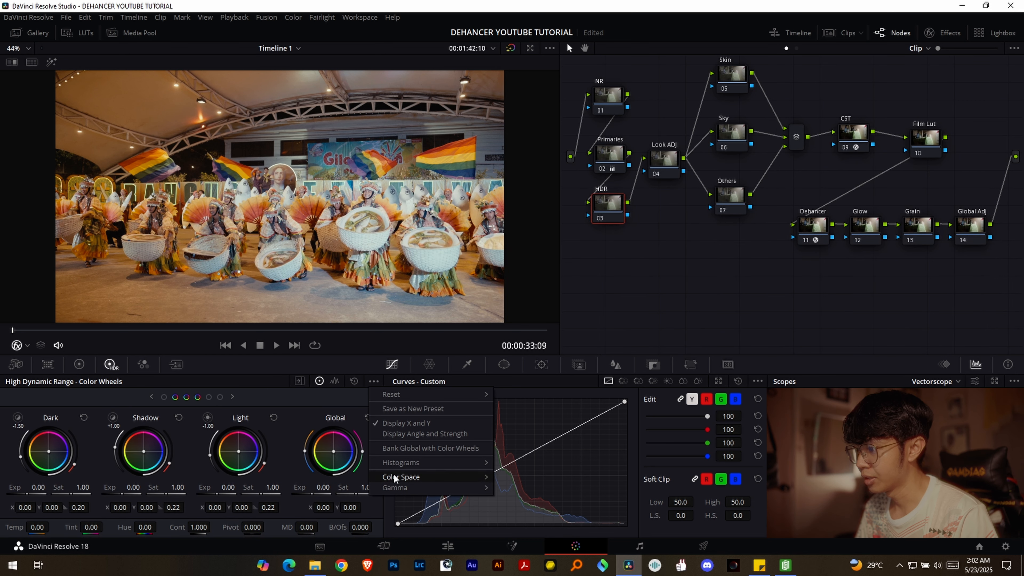
mouse_move(395, 477)
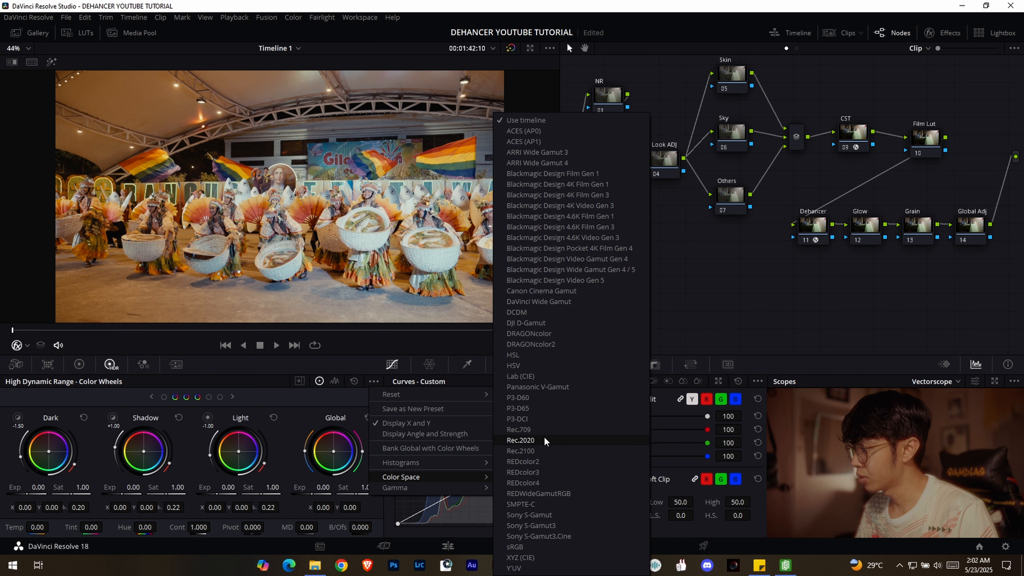
click(520, 430)
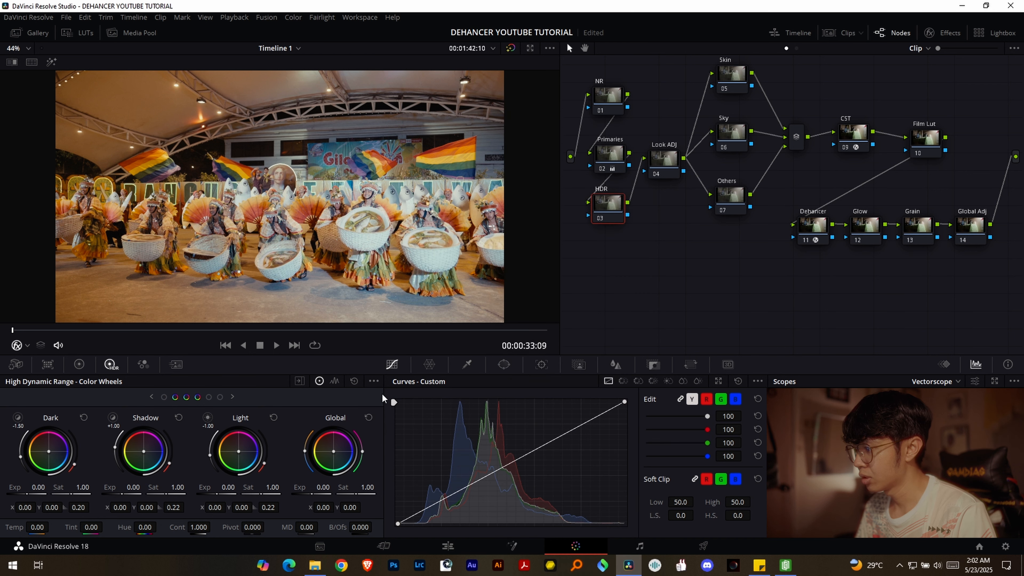
- With the scope on Waveform, set HDR exposure to Global 0.11, Light -0.05, Highlight -0.16, Shadow 0.08 and Dark -0.08, and save the project
click(233, 396)
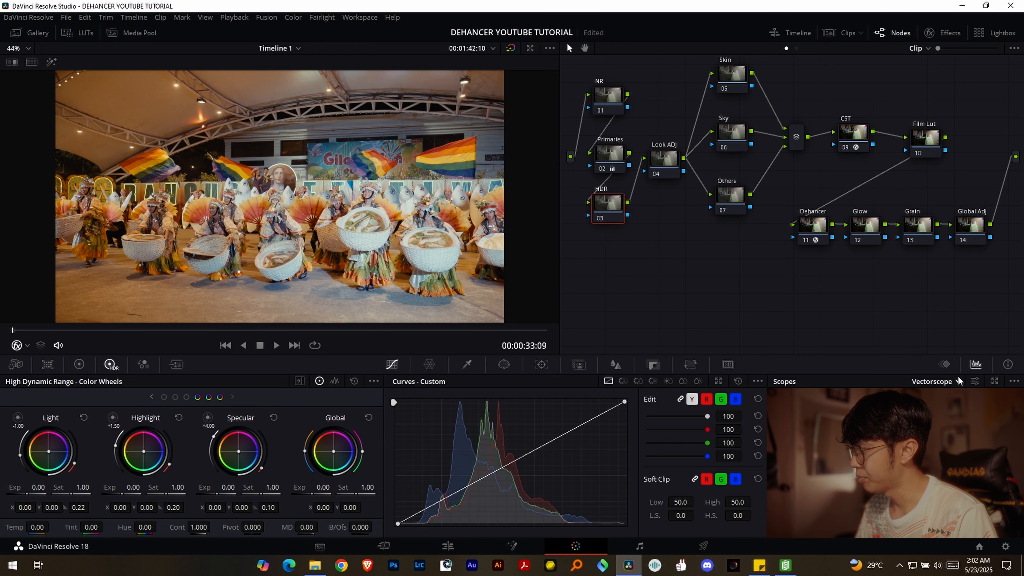
click(936, 412)
click(24, 373)
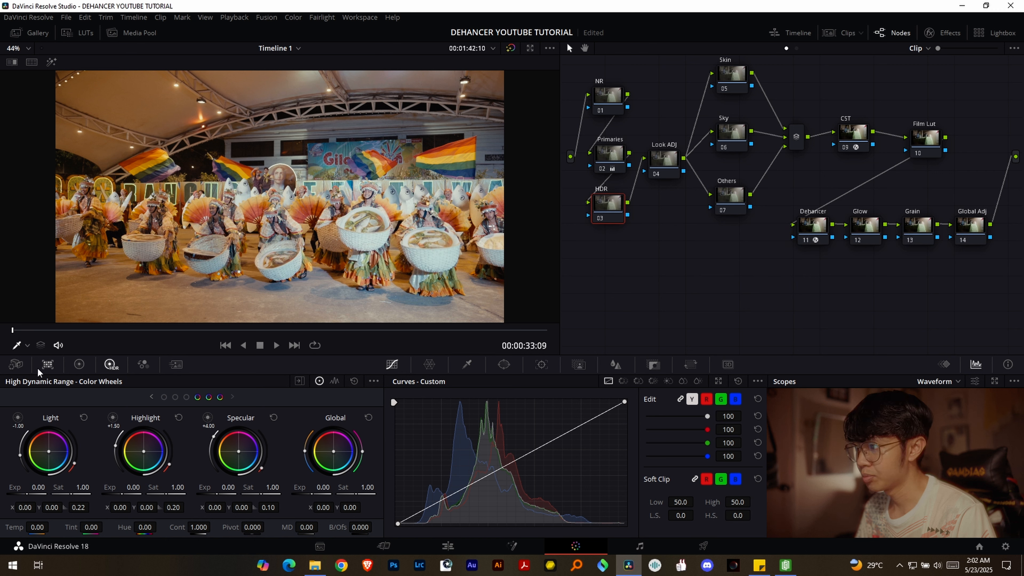
drag(323, 487, 328, 487)
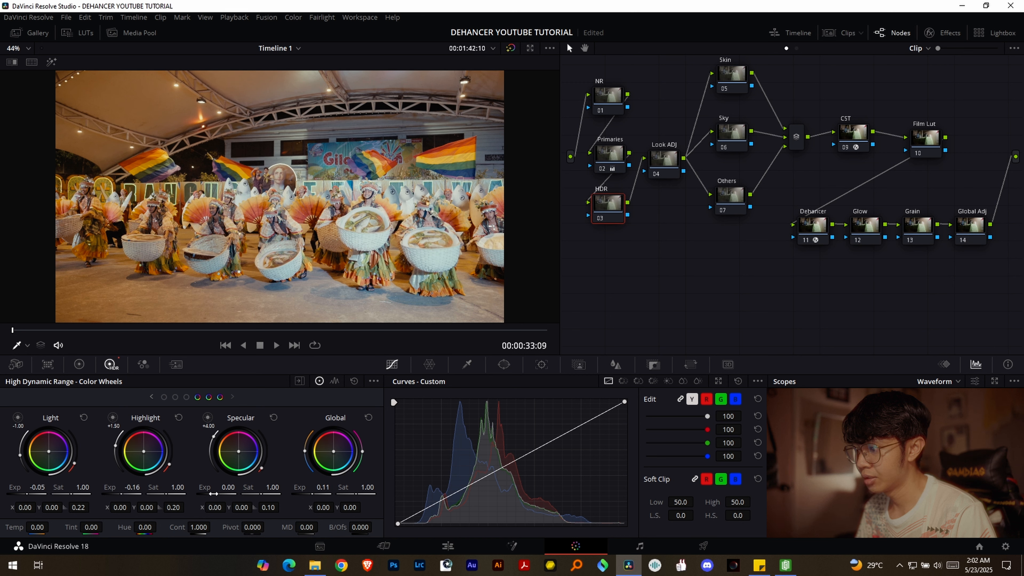
click(152, 397)
click(152, 397)
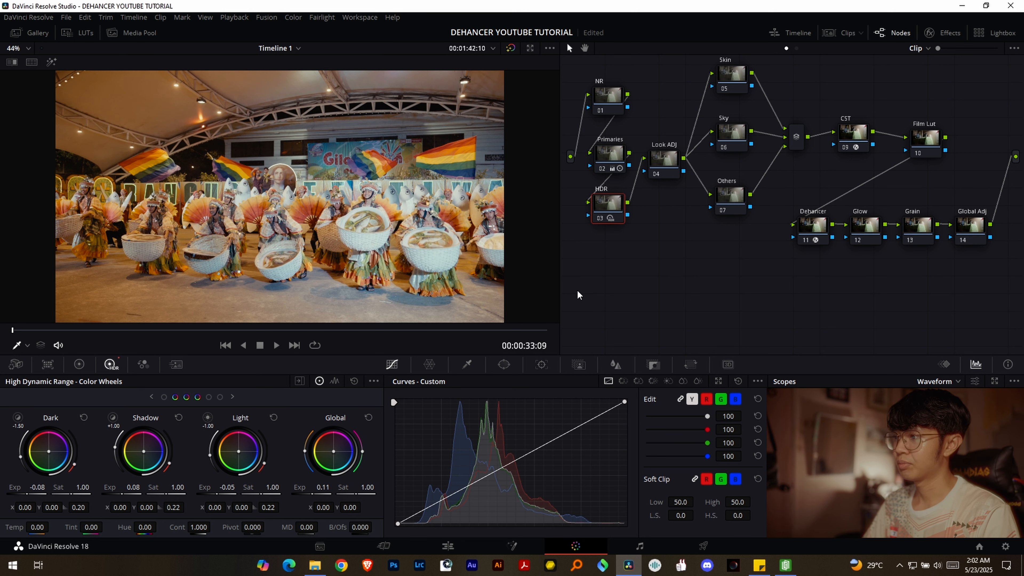
key(ctrl+s)
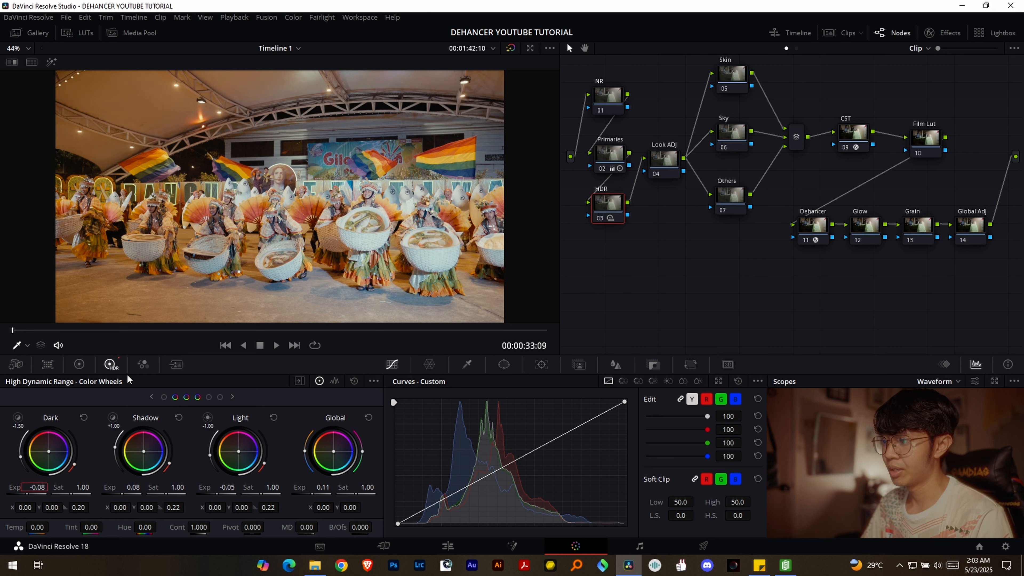
- On the Look ADJ node, lower the custom curve's white end, slightly lift its black end and add a point in the lower midtones
click(80, 364)
click(662, 161)
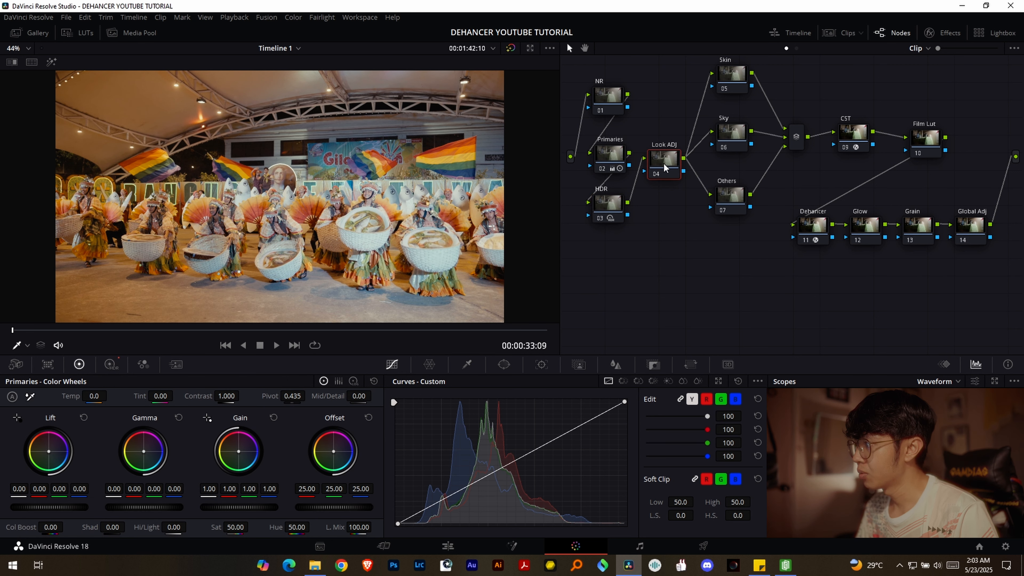
drag(680, 233, 681, 260)
click(757, 381)
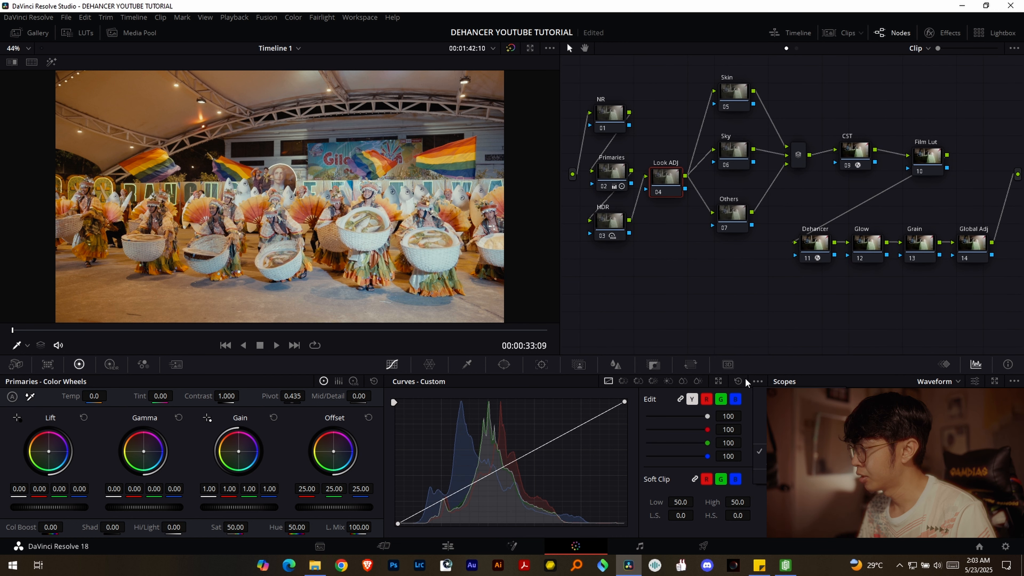
click(757, 382)
drag(630, 402, 630, 408)
click(557, 446)
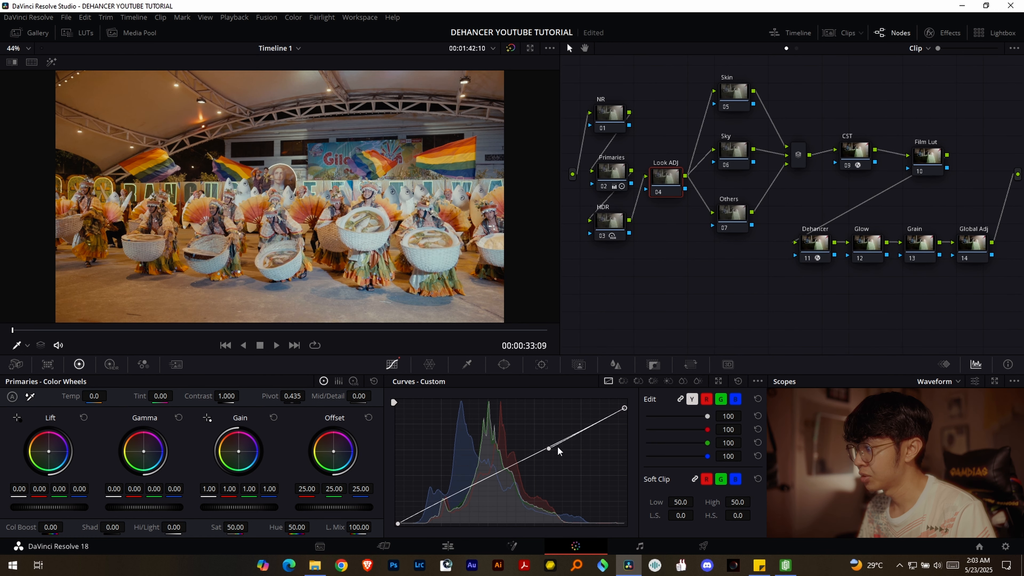
drag(547, 449, 479, 487)
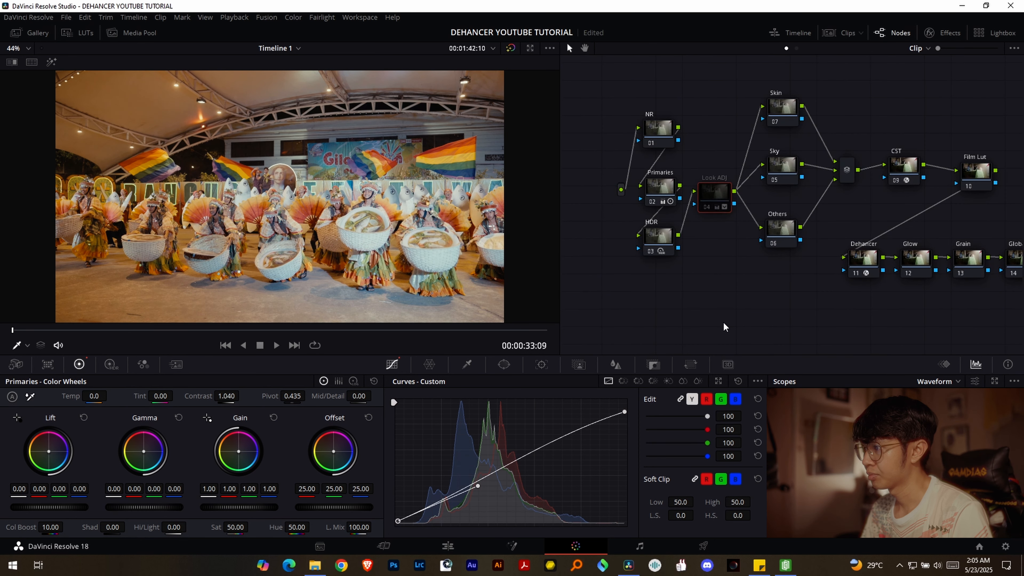
- Toggle the Look ADJ node to compare its effect, and enable Film Developer in the Dehancer node's effect settings
key(ctrl+d)
drag(794, 295, 758, 291)
drag(846, 161, 845, 170)
click(810, 253)
drag(808, 92, 673, 71)
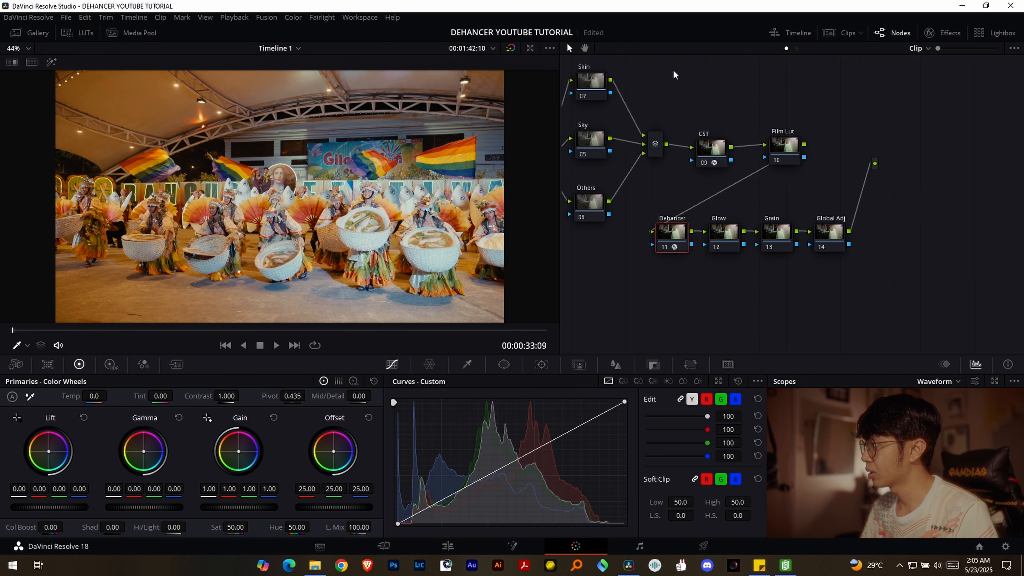
click(948, 32)
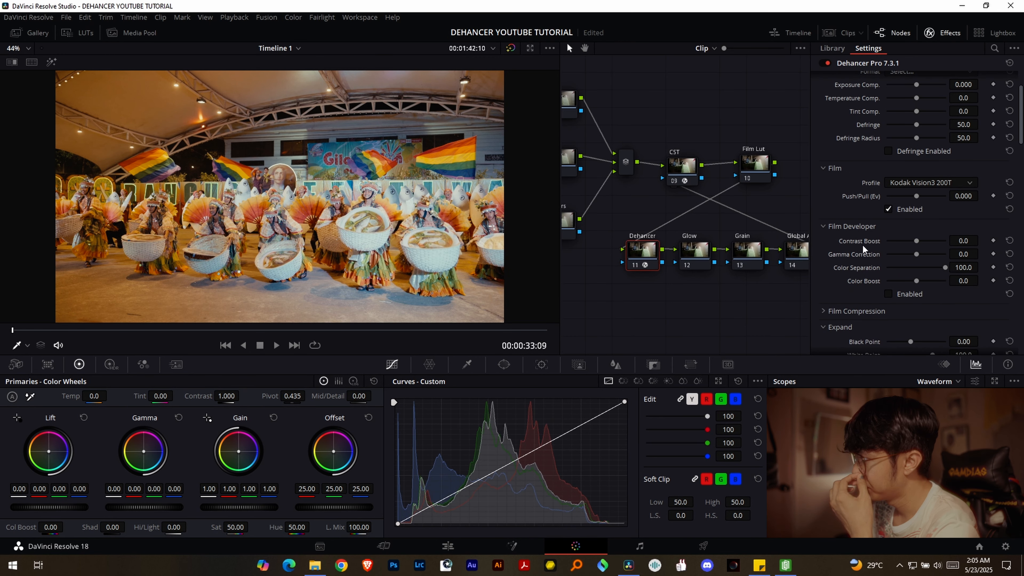
click(889, 291)
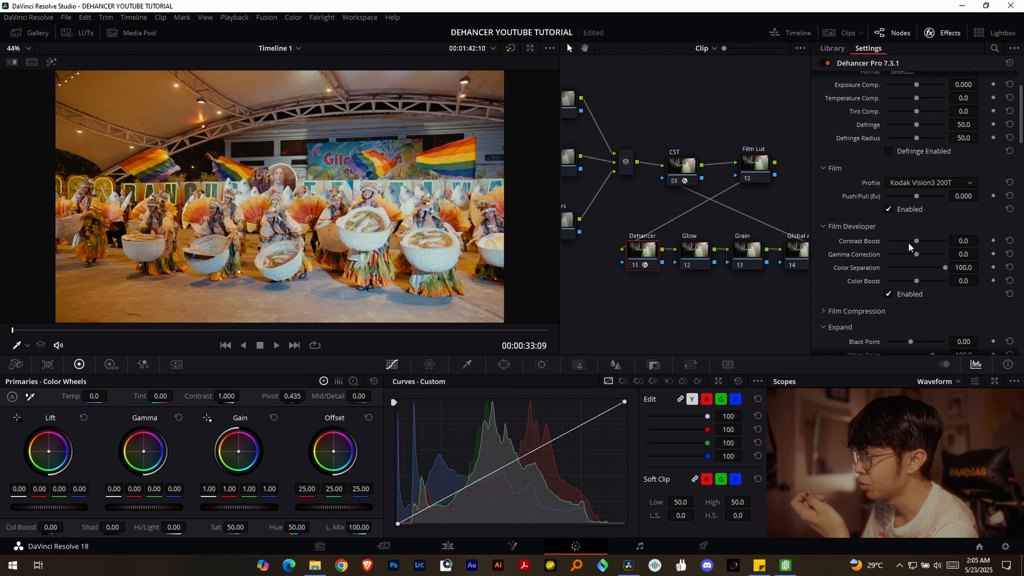
- Set Dehancer's Film Developer Contrast Boost to 10 and Color Boost to -5
drag(916, 241, 919, 242)
double_click(968, 241)
text(10)
key(Return)
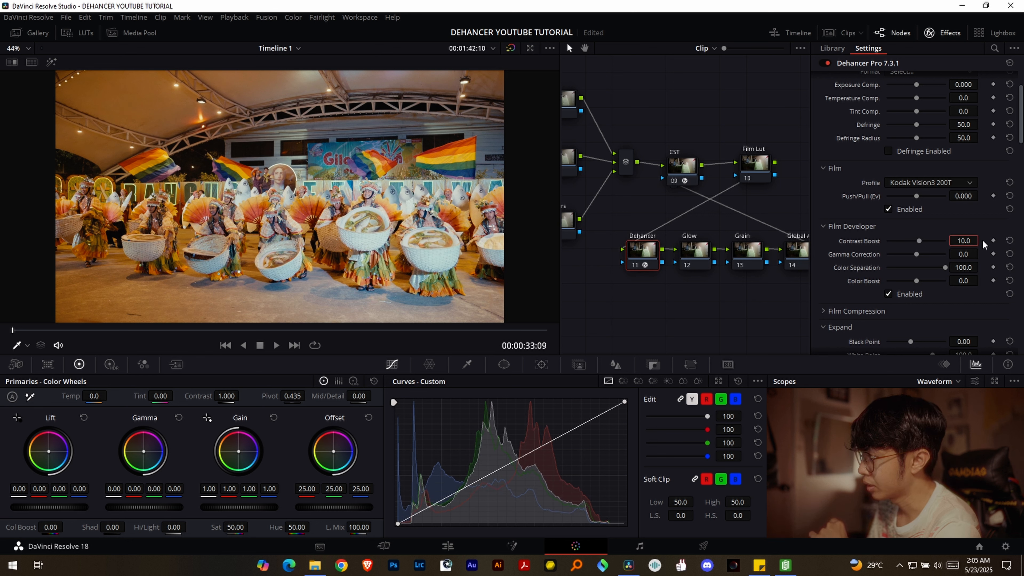
drag(916, 281, 914, 282)
double_click(966, 281)
text(-5)
key(Return)
- Enable Dehancer's Film Compression and set Impact to about 27.5, White Point 77.6 and Tonal Range 31.2, trying out Color Density
scroll(854, 245, down, 2)
click(854, 245)
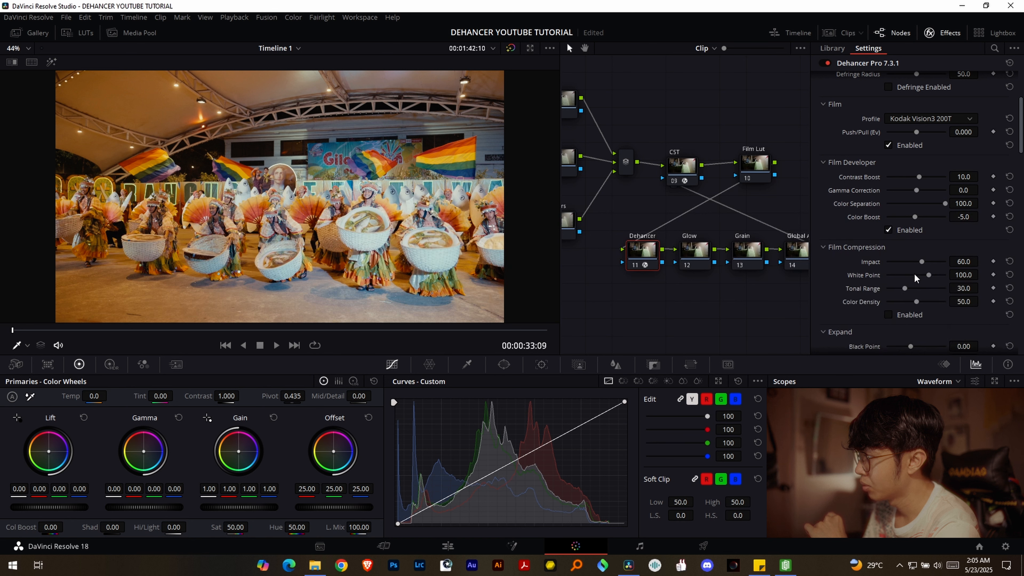
click(889, 315)
mouse_move(922, 262)
mouse_down()
mouse_move(872, 260)
mouse_move(908, 264)
mouse_up()
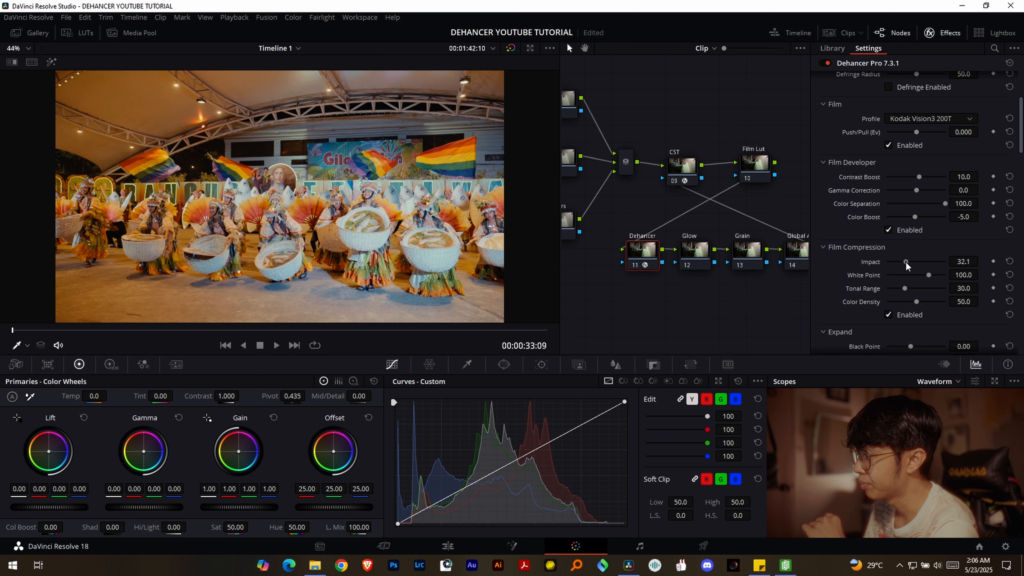
drag(933, 276, 927, 301)
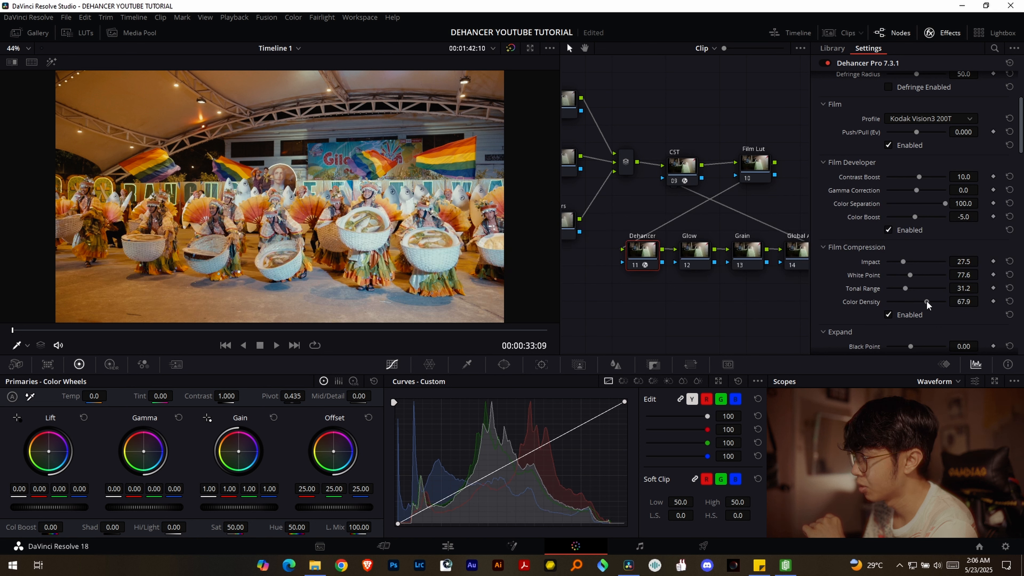
- Enable Dehancer's Film Grain with the 65 mm ISO 250 profile and view the image full screen
scroll(853, 269, down, 6)
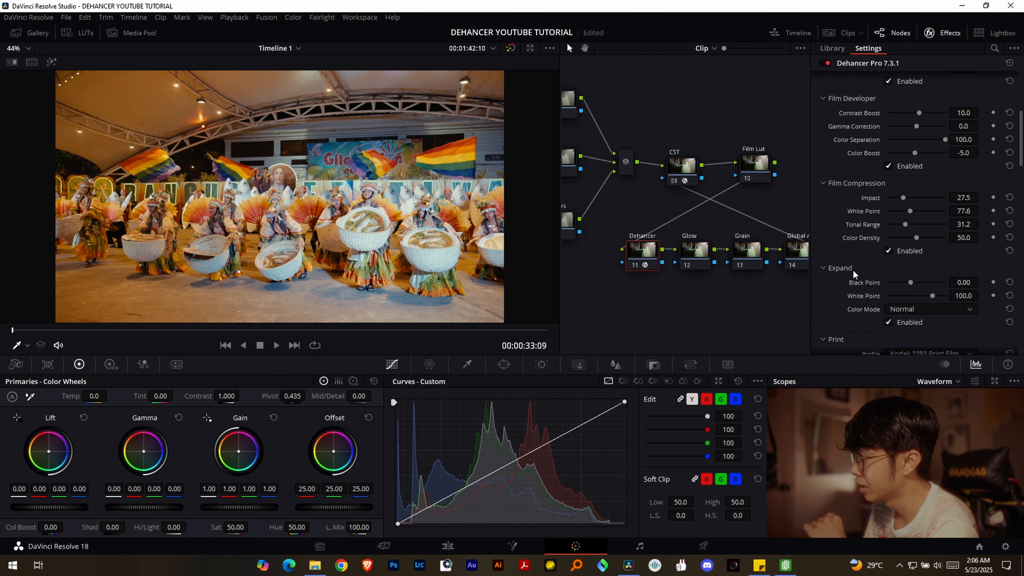
scroll(837, 214, down, 2)
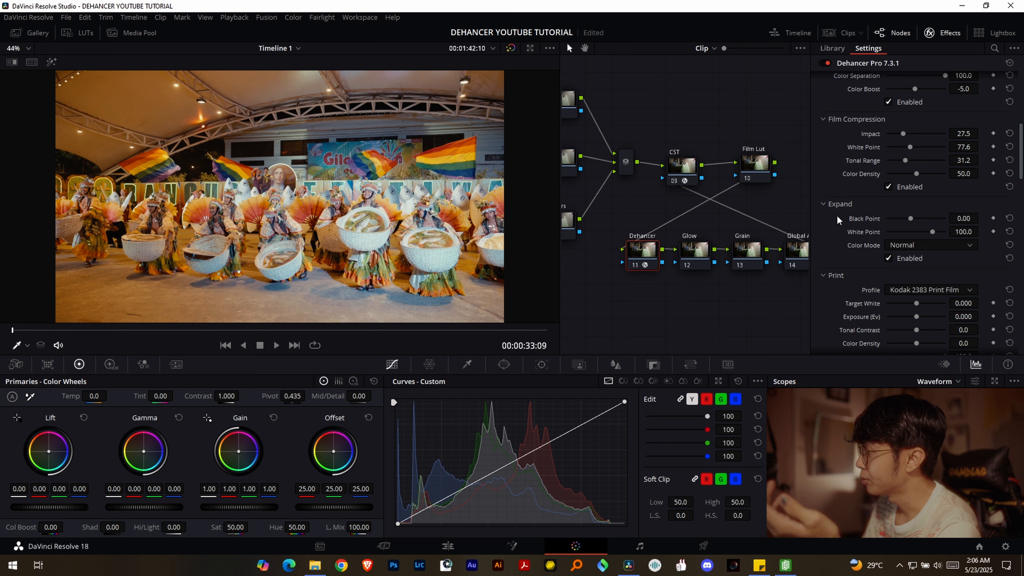
scroll(837, 214, down, 2)
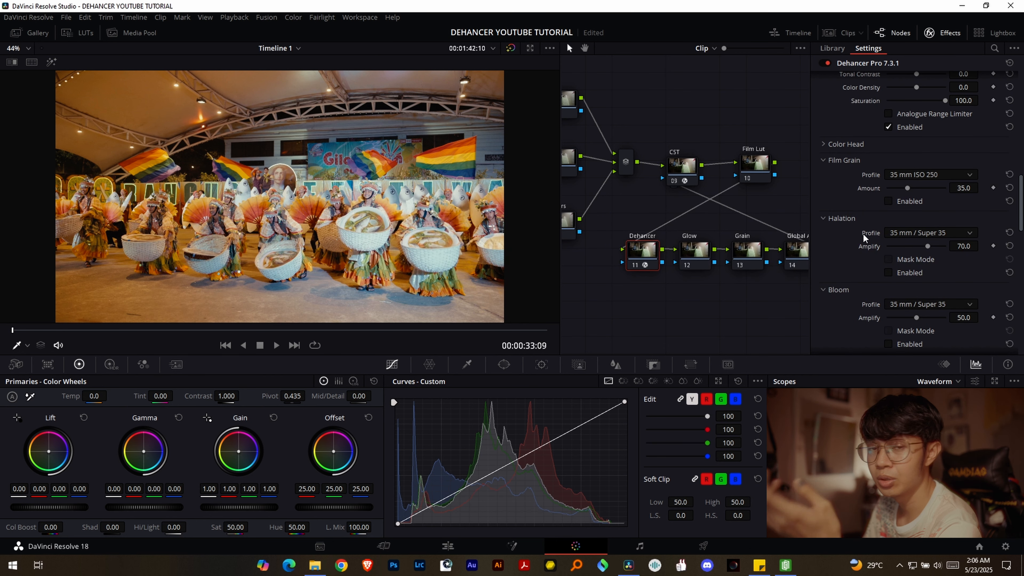
click(888, 201)
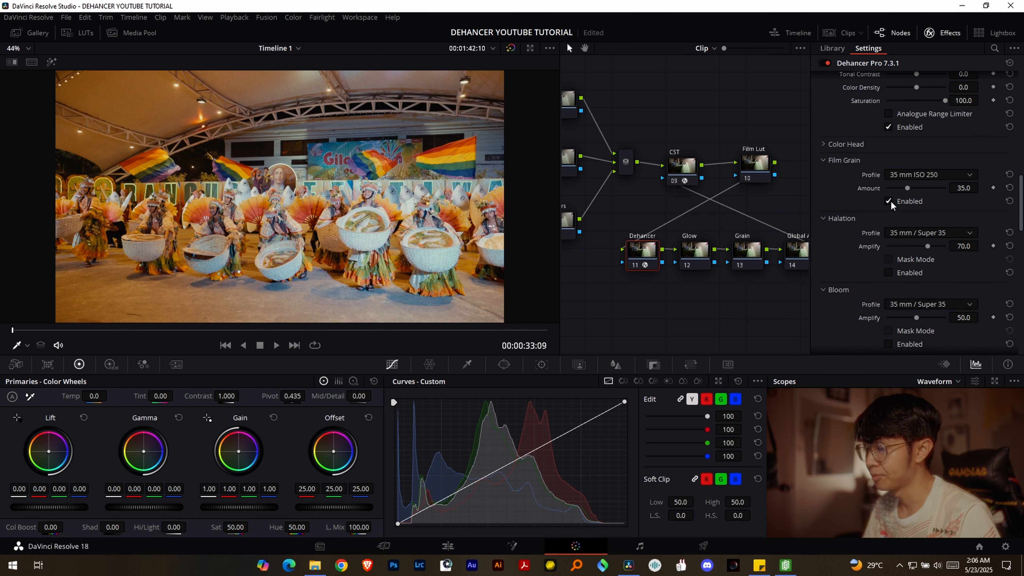
click(927, 174)
scroll(923, 282, down, 1)
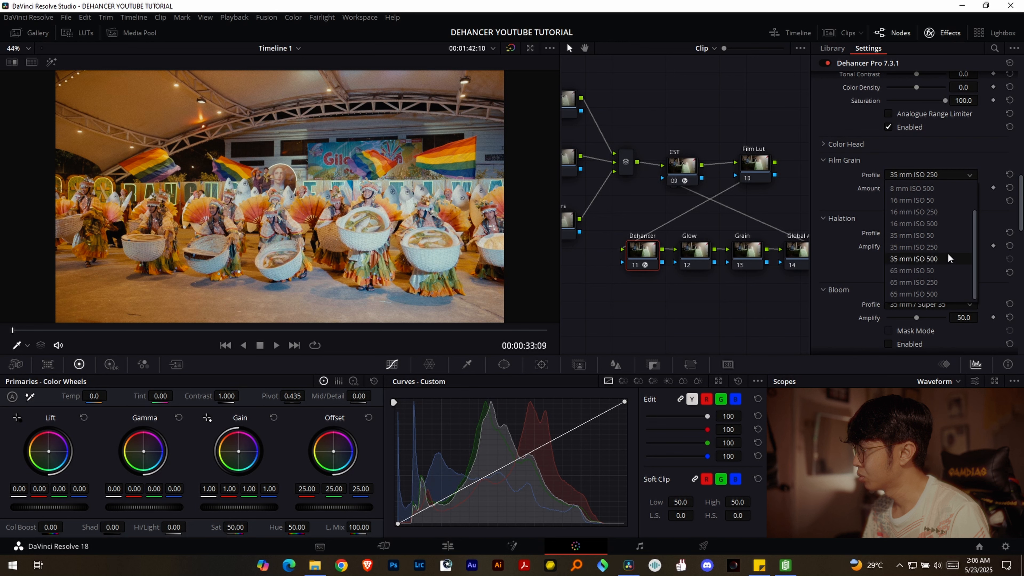
click(946, 283)
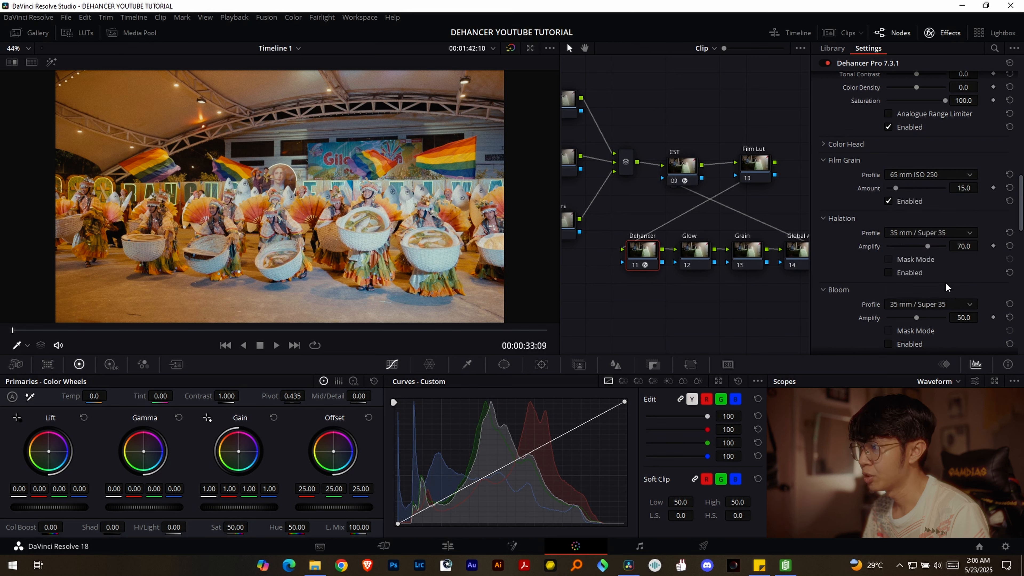
key(ctrl+f)
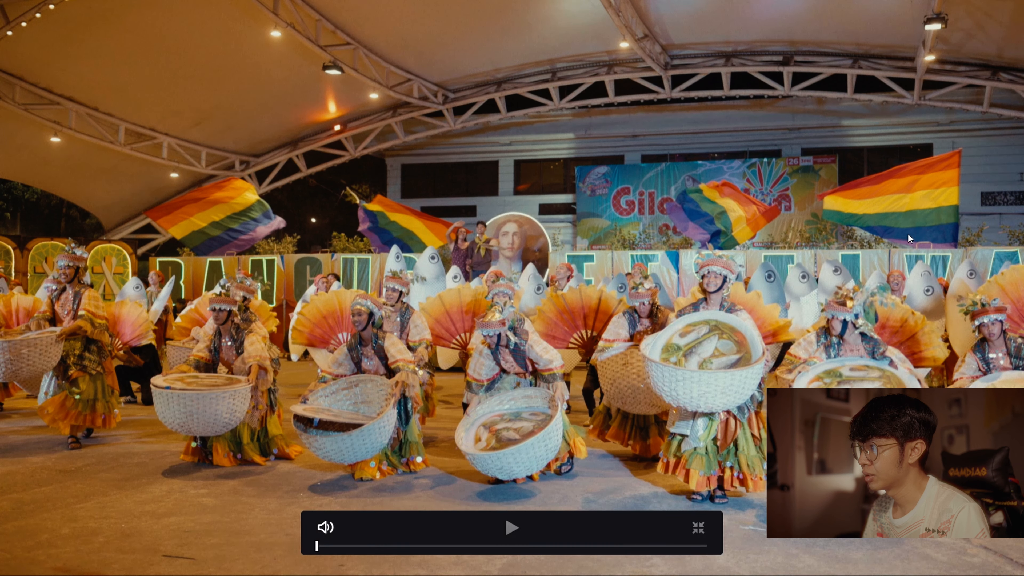
- Enable Dehancer's Halation with the 16 mm / Super 16 profile and check the image full screen
key(Escape)
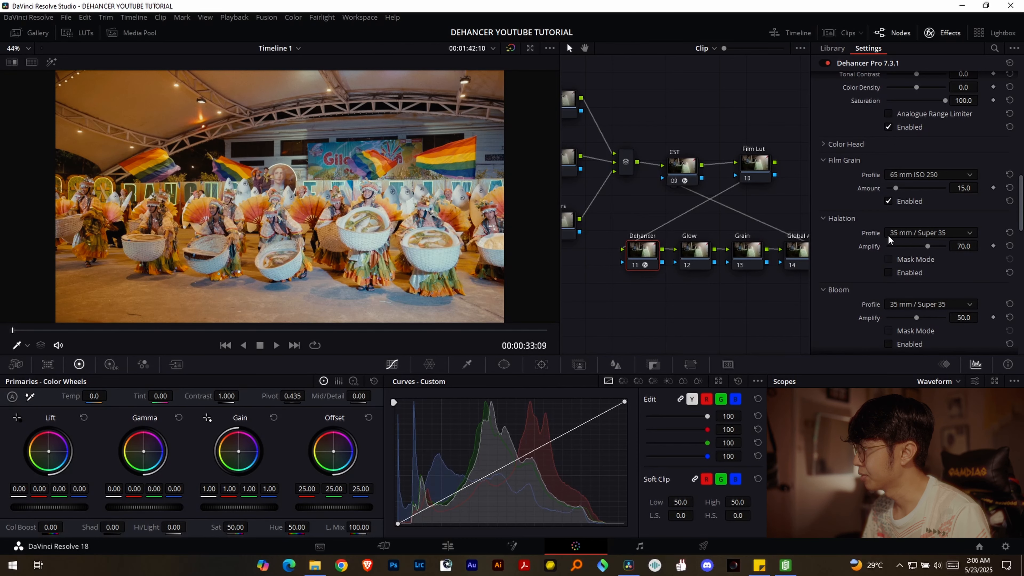
click(889, 273)
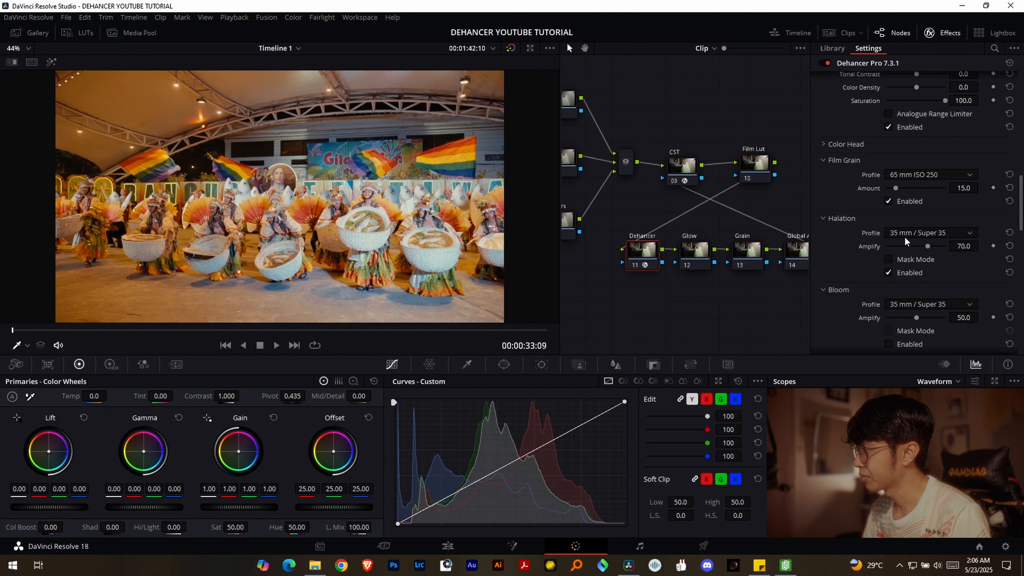
click(910, 234)
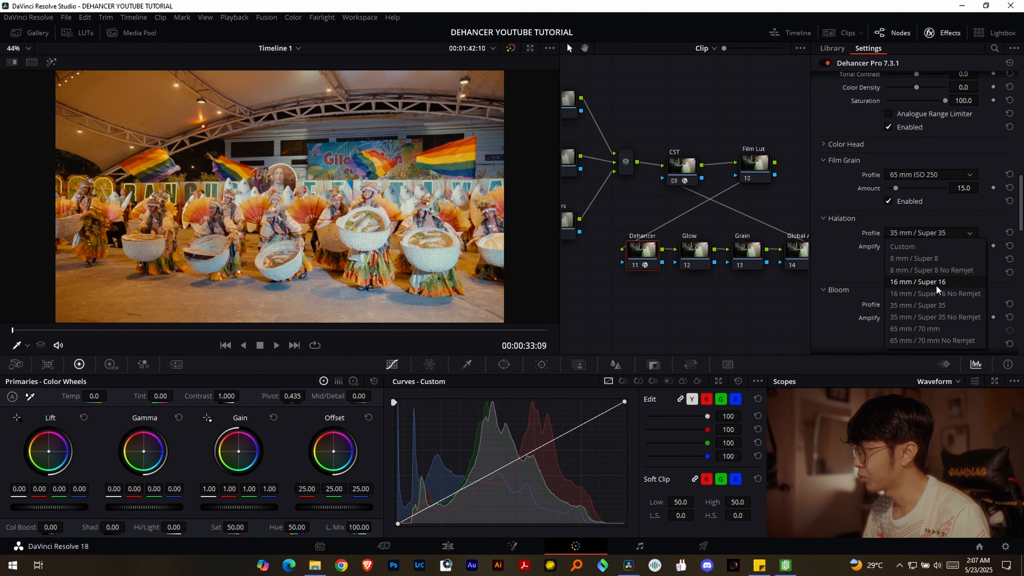
click(946, 281)
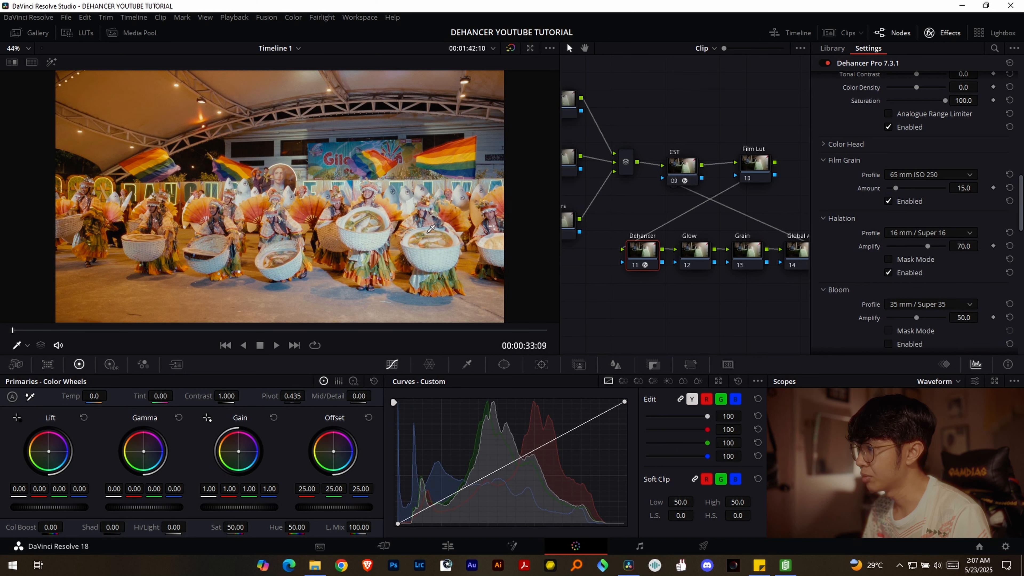
key(ctrl+f)
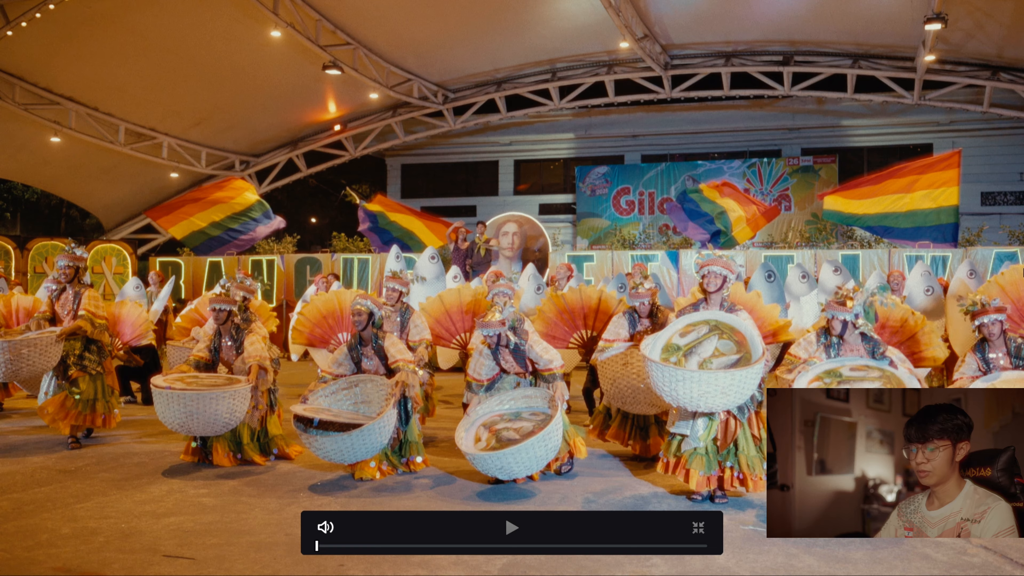
key(Escape)
- Enable Dehancer's Bloom with the 65 mm / 70 mm profile and check the image full screen
scroll(840, 297, down, 2)
click(888, 216)
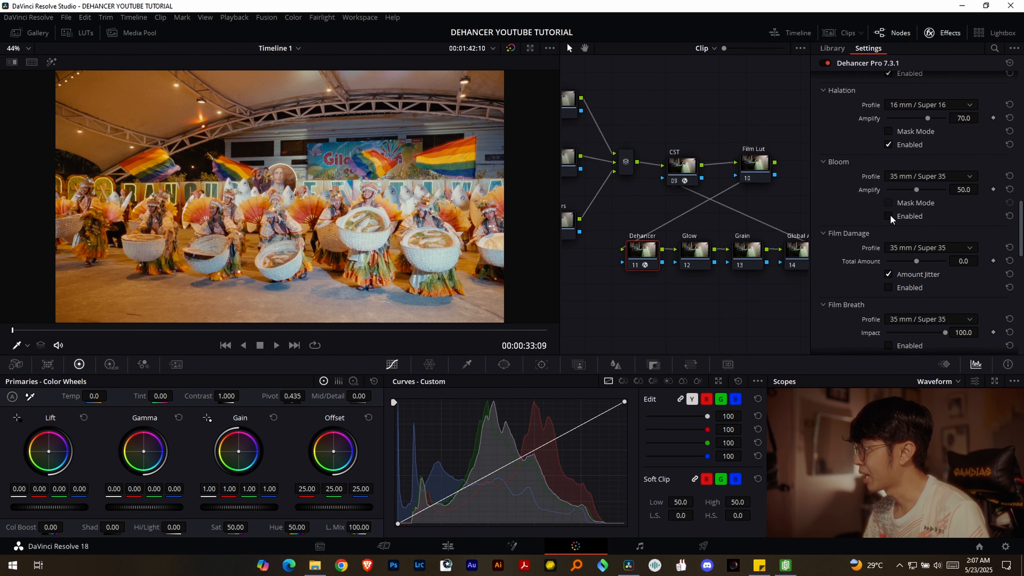
click(941, 177)
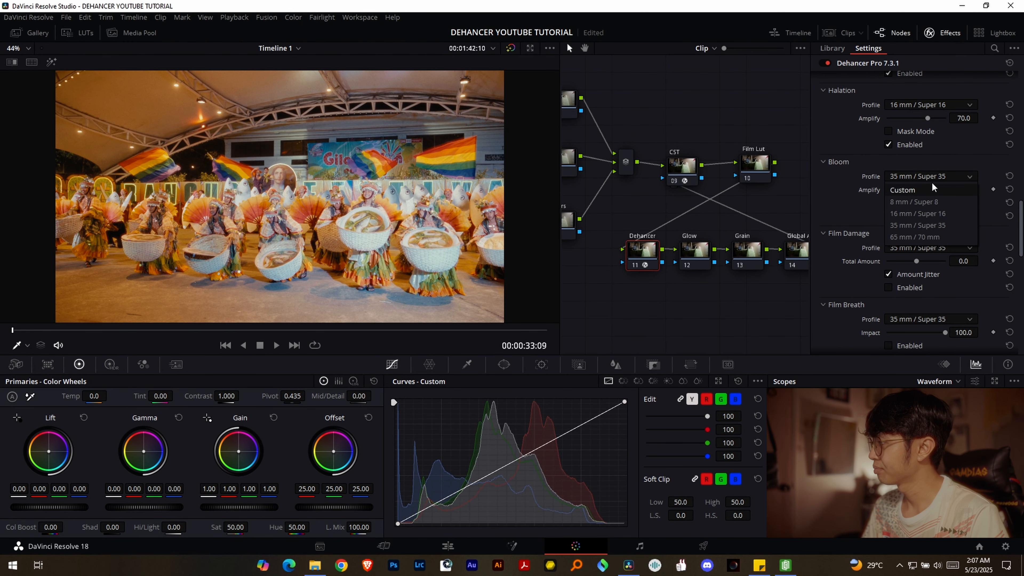
click(927, 237)
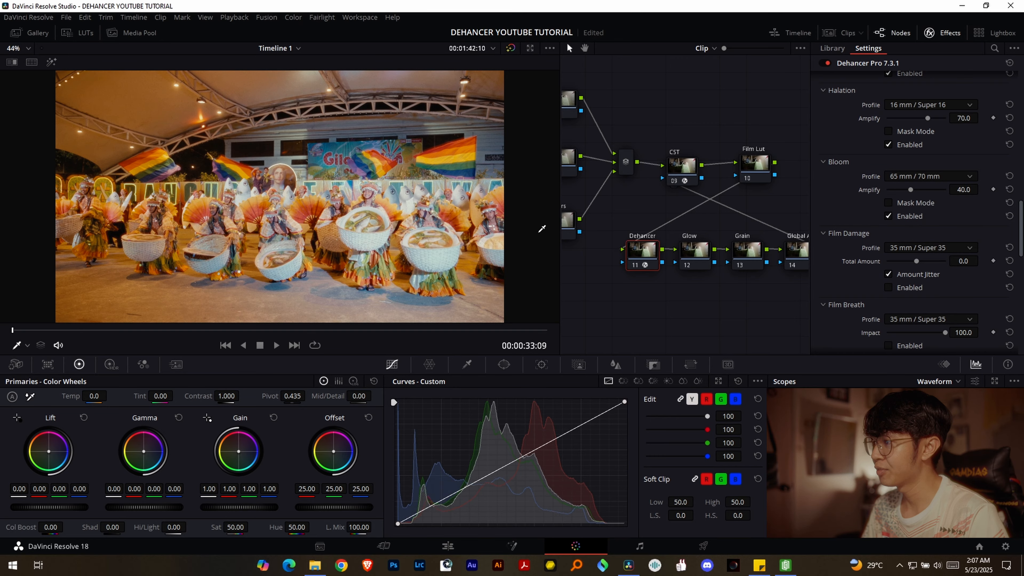
key(ctrl+f)
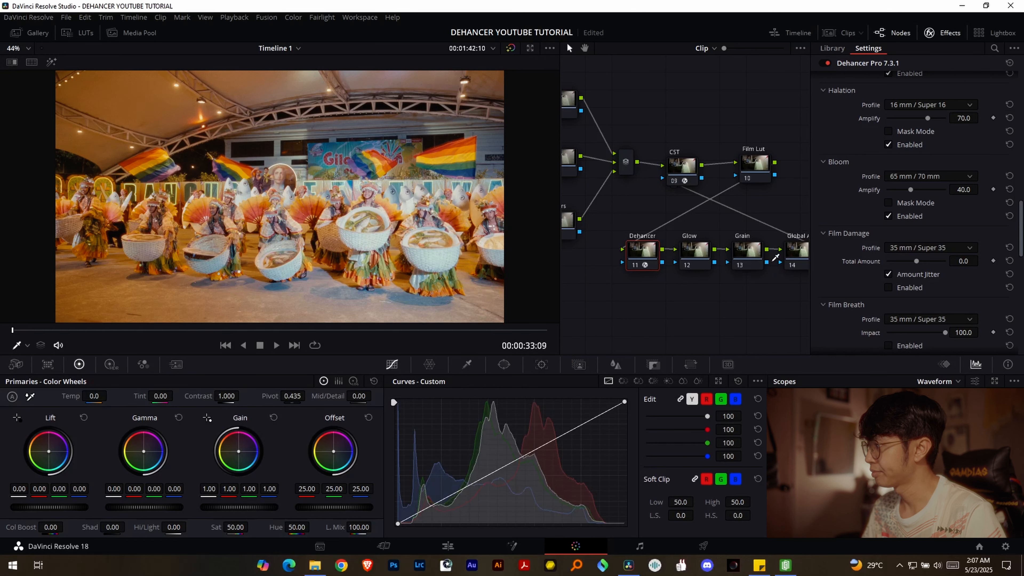
key(Escape)
scroll(855, 228, down, 4)
- Display the Vectorscope and shift the Global Adj node's Offset to about 23.0 red, 25.1 green and 26.9 blue
click(943, 32)
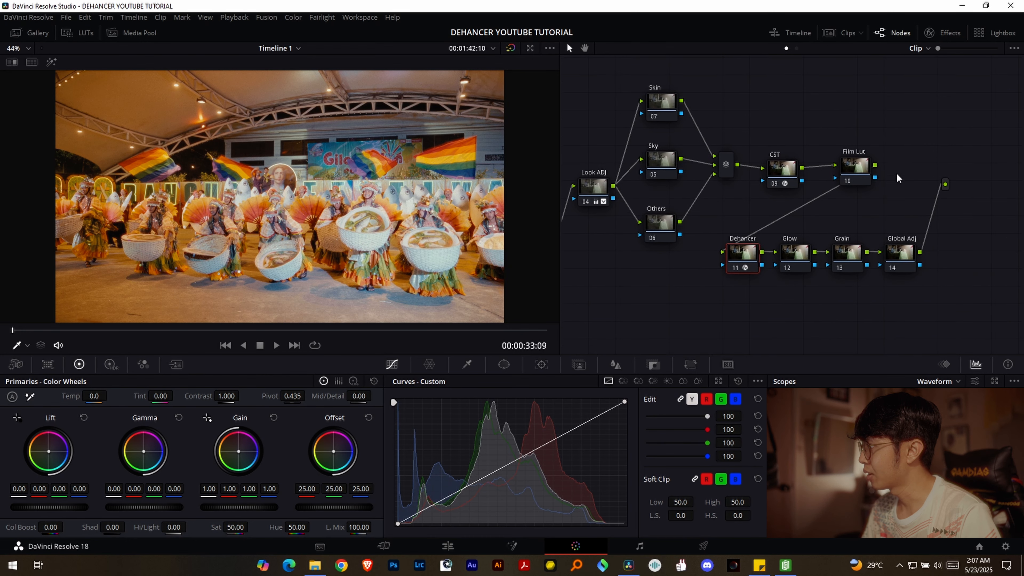
click(912, 254)
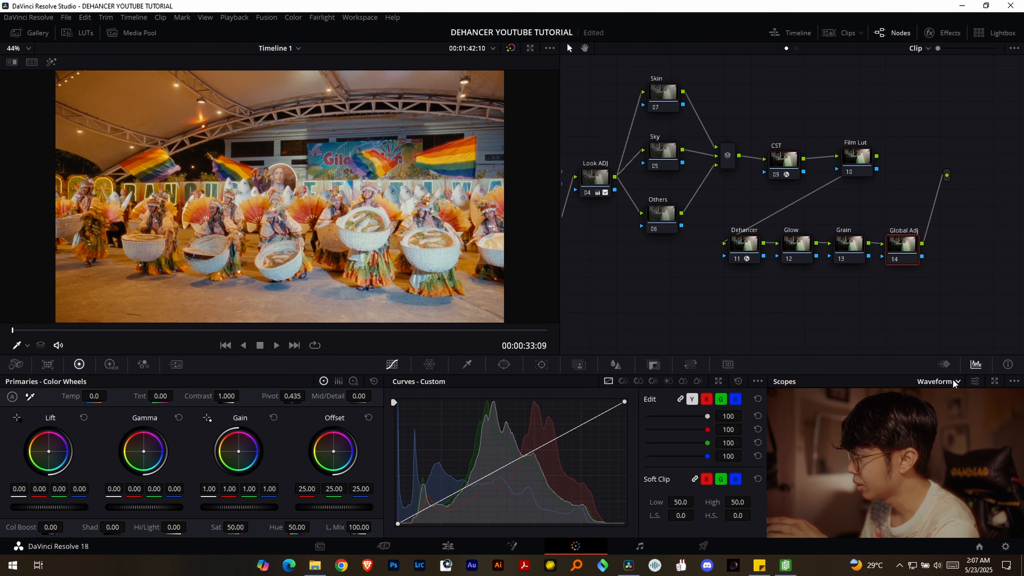
click(935, 421)
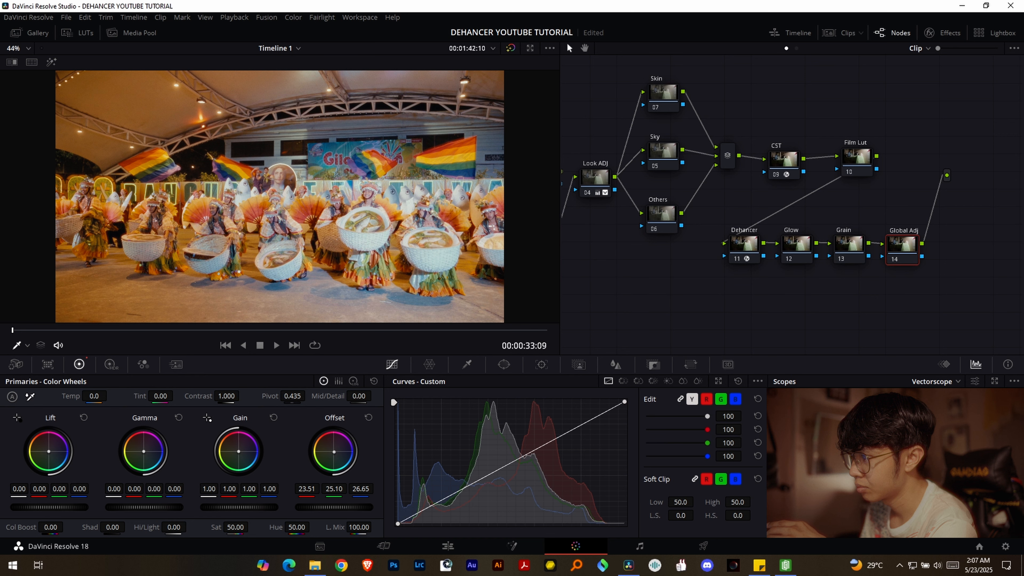
drag(909, 184, 906, 181)
- Change the Halation profile on the Dehancer node to 35 mm / Super 35 and check the image full screen
click(764, 245)
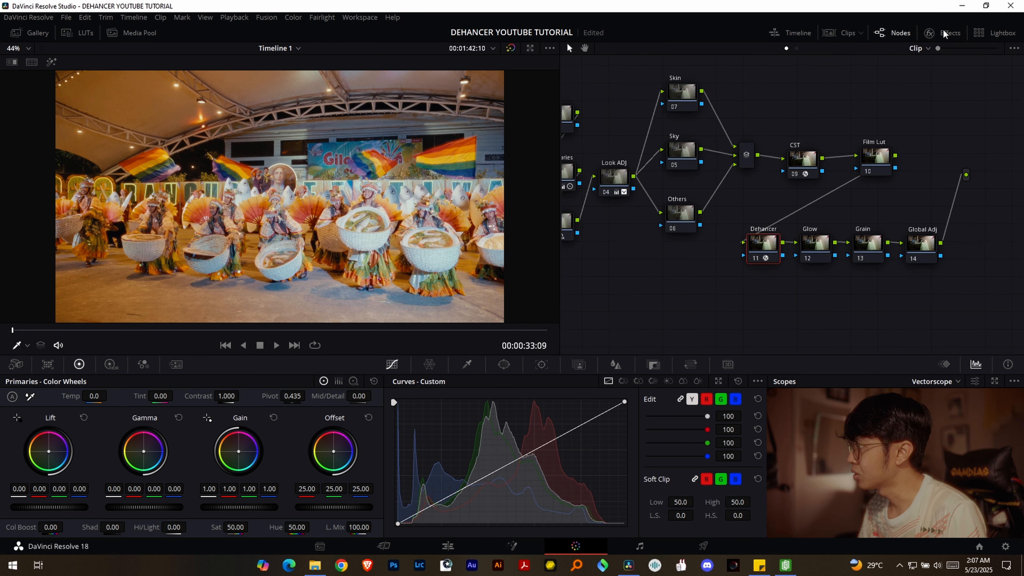
click(944, 32)
scroll(848, 194, down, 5)
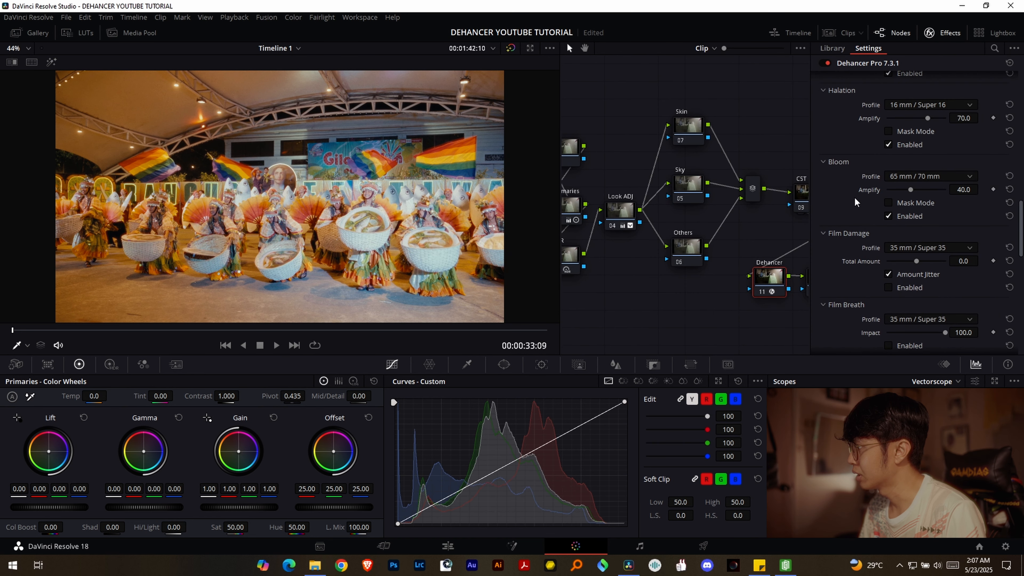
scroll(851, 189, up, 3)
click(935, 169)
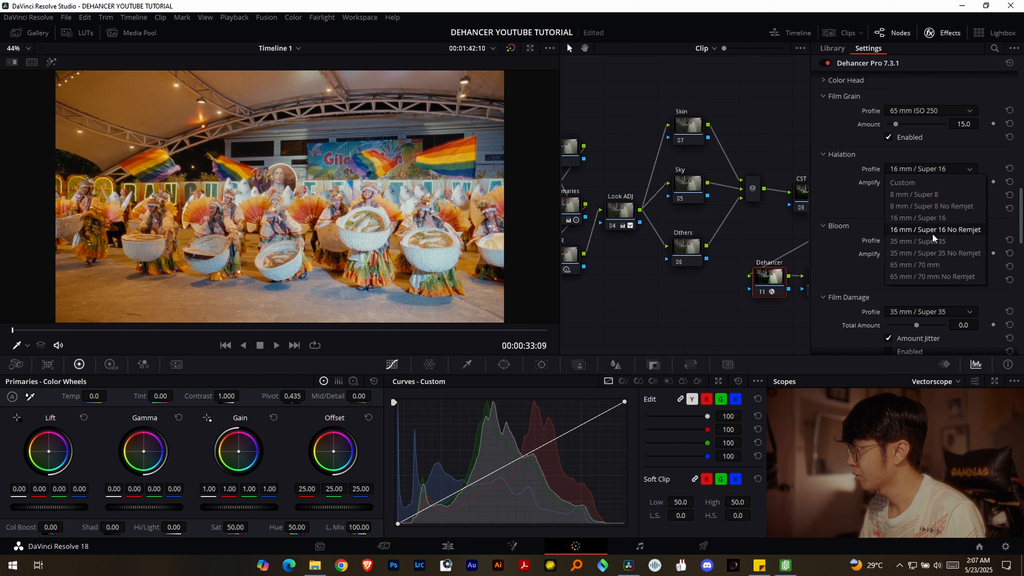
click(928, 241)
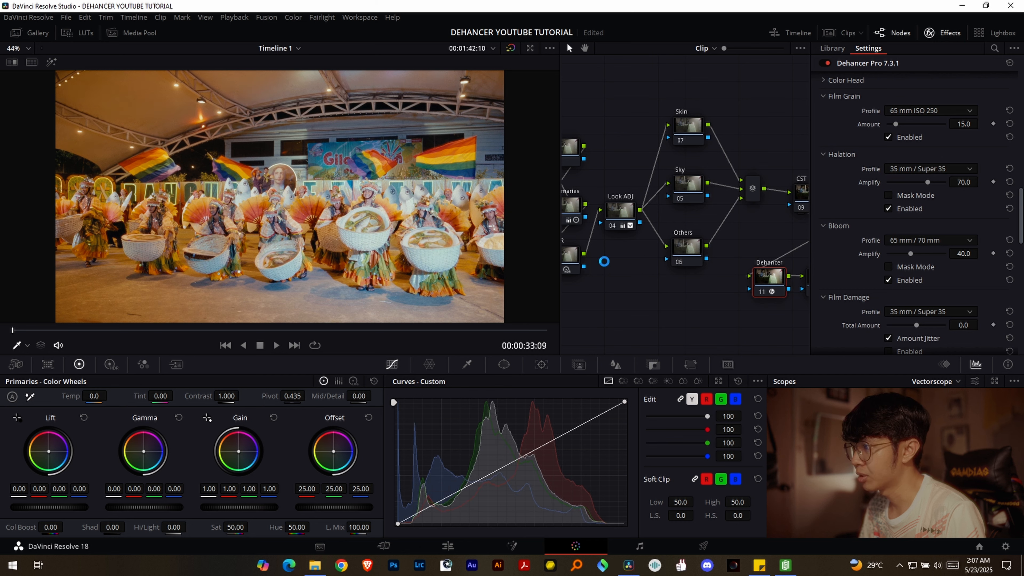
key(ctrl+f)
key(Escape)
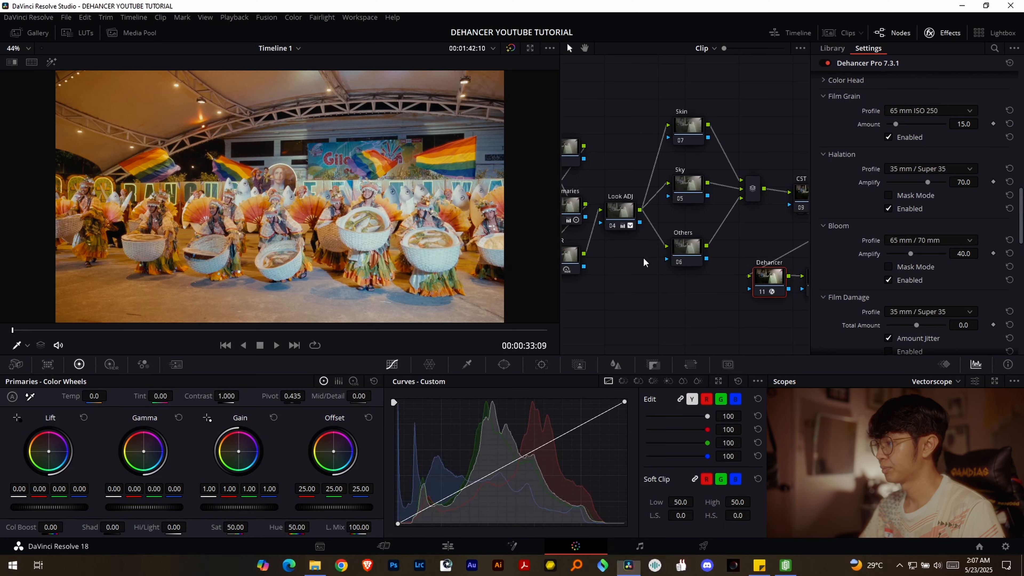
click(918, 243)
click(919, 243)
- Try the 35 mm ISO 500 and 65 mm ISO 50 Film Grain profiles, viewing each full screen
click(904, 112)
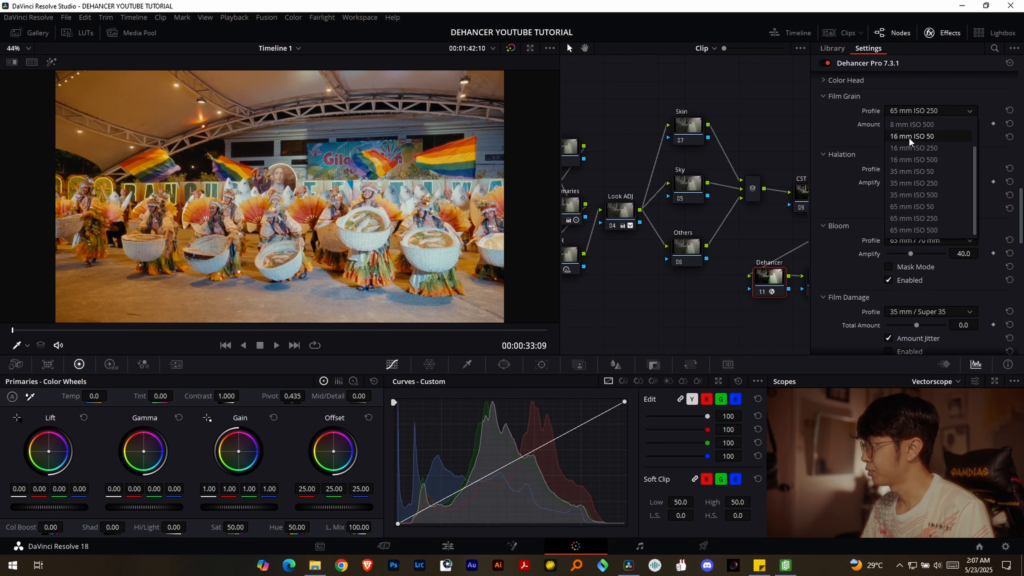
click(925, 196)
key(ctrl+f)
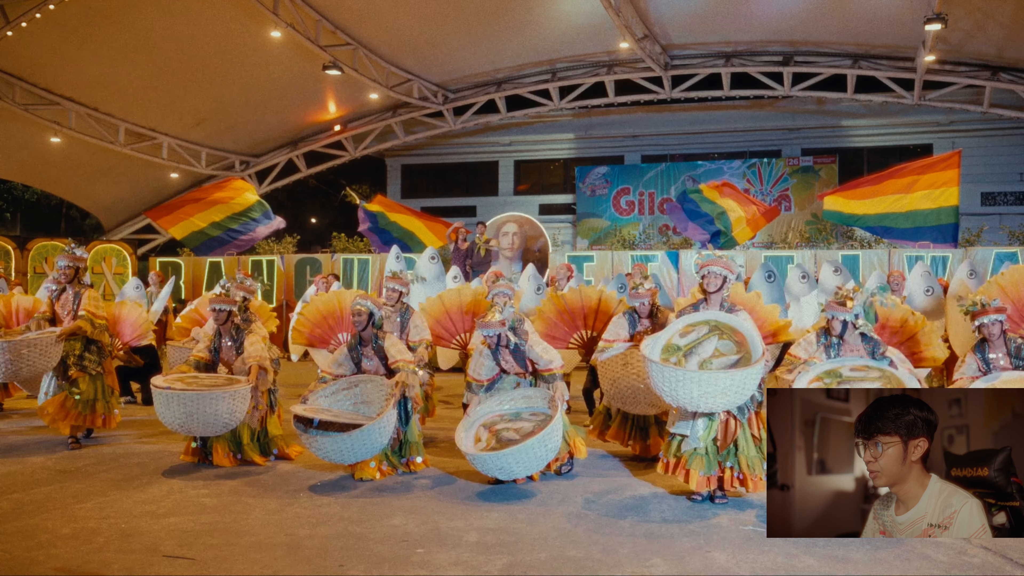
key(ctrl+f)
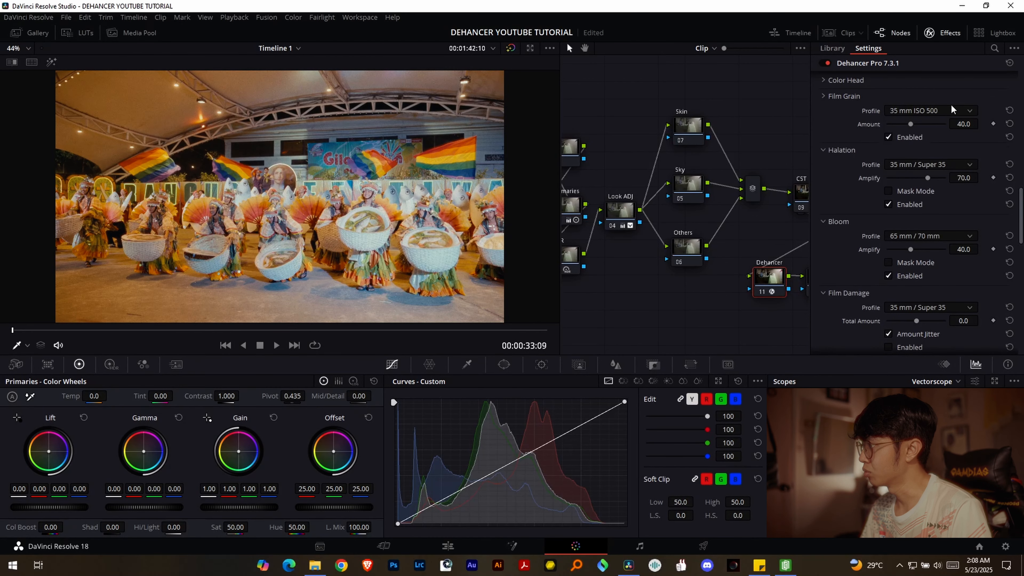
click(927, 110)
click(924, 202)
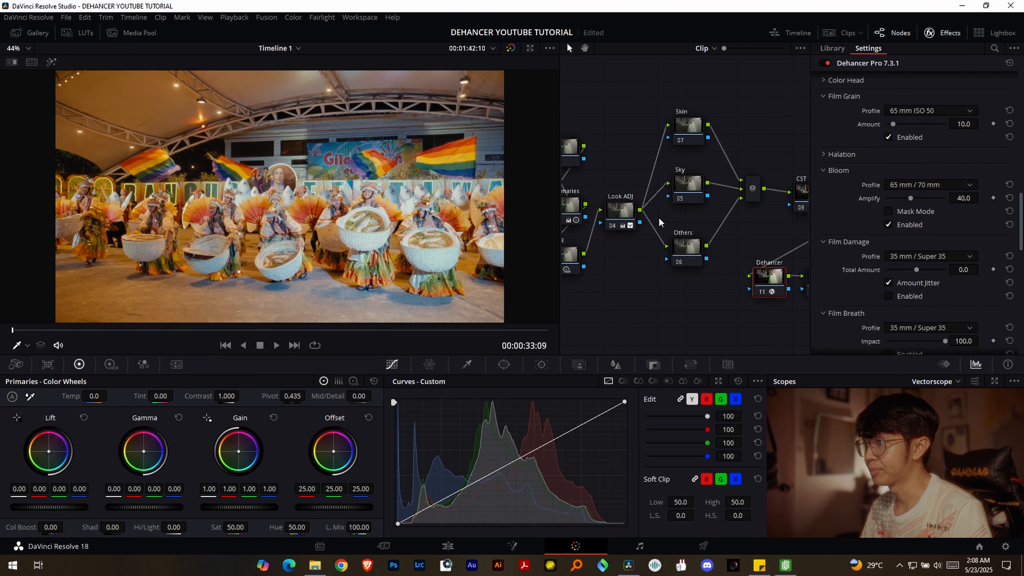
key(ctrl+f)
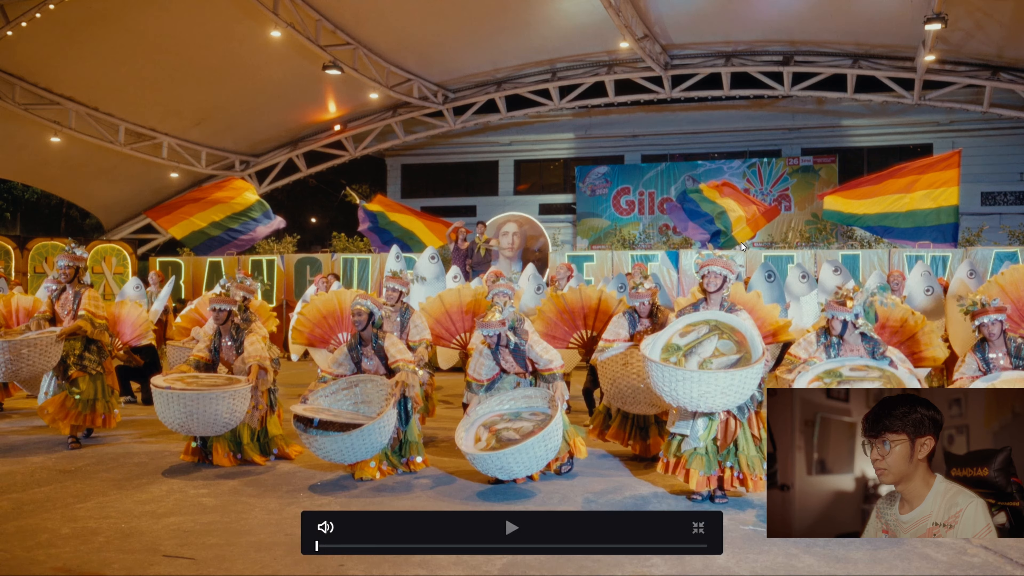
key(ctrl+f)
- Set Dehancer's Film Grain profile to 65 mm ISO 250 and check the image full screen
click(927, 110)
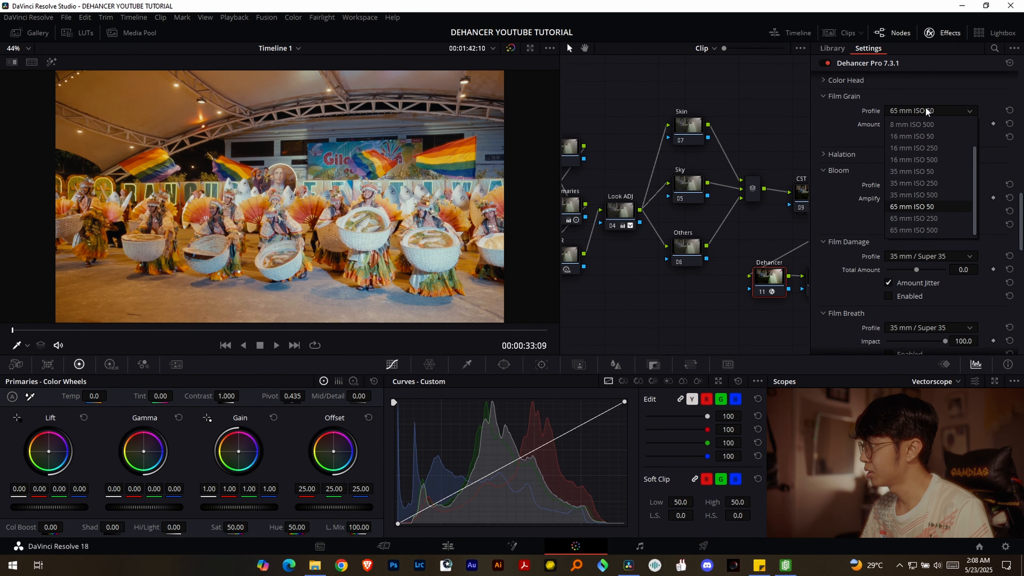
click(924, 218)
key(ctrl+f)
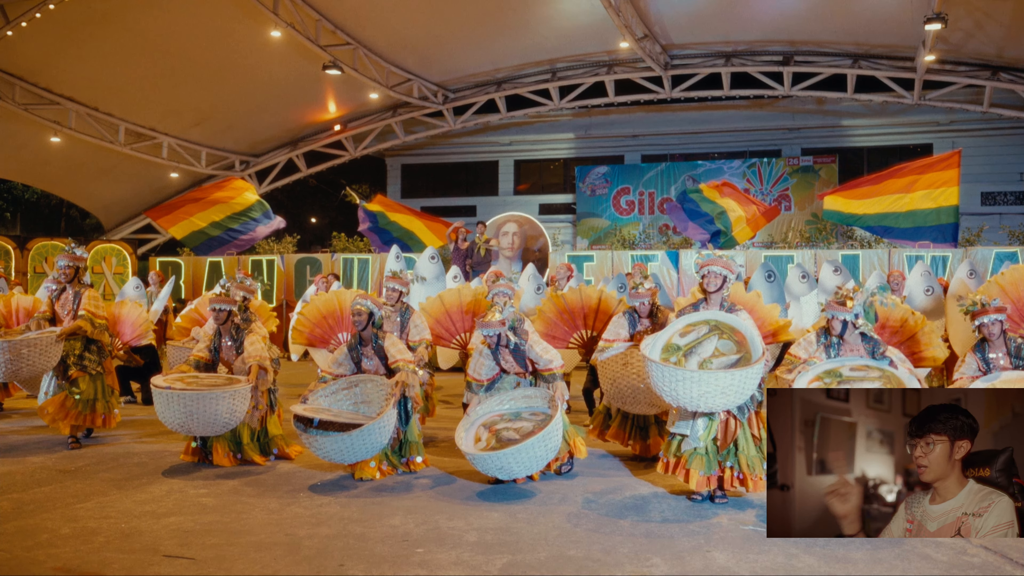
key(ctrl+f)
- Compare before and after by toggling the Dehancer node and bypassing the whole grade, and save the project
key(ctrl+d)
key(ctrl+d)
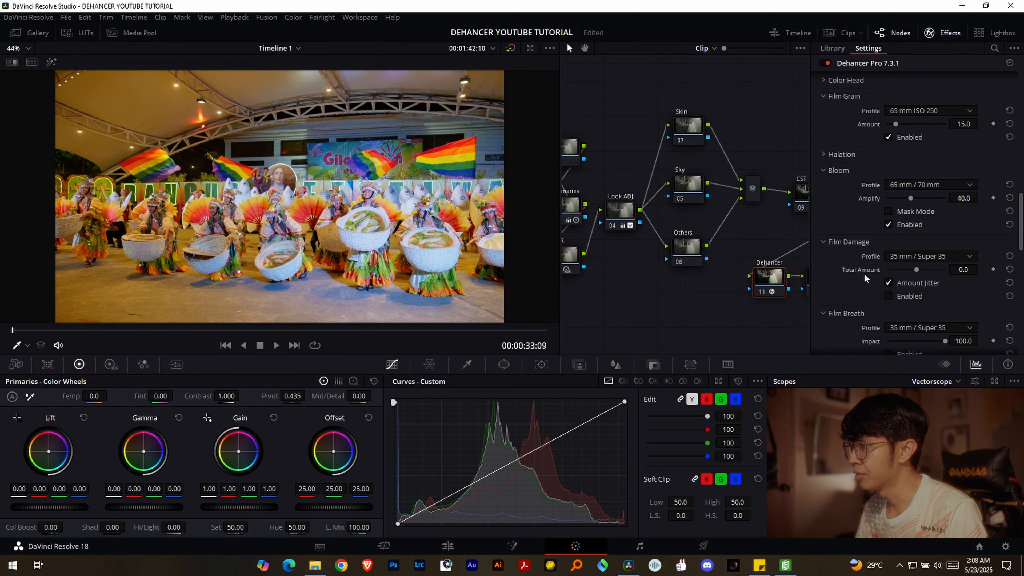
click(942, 33)
drag(606, 103, 1021, 398)
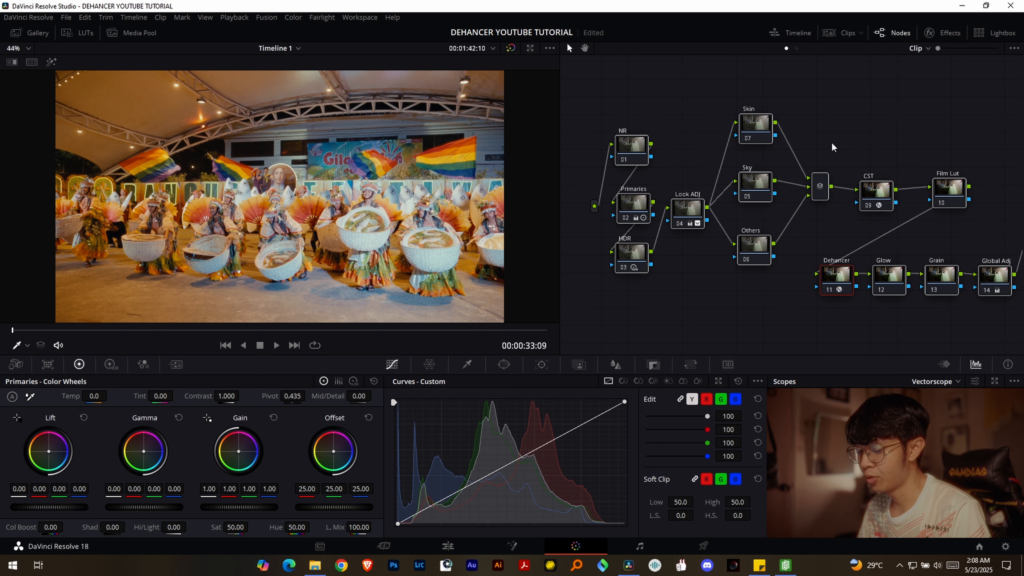
key(shift+d)
key(shift+d)
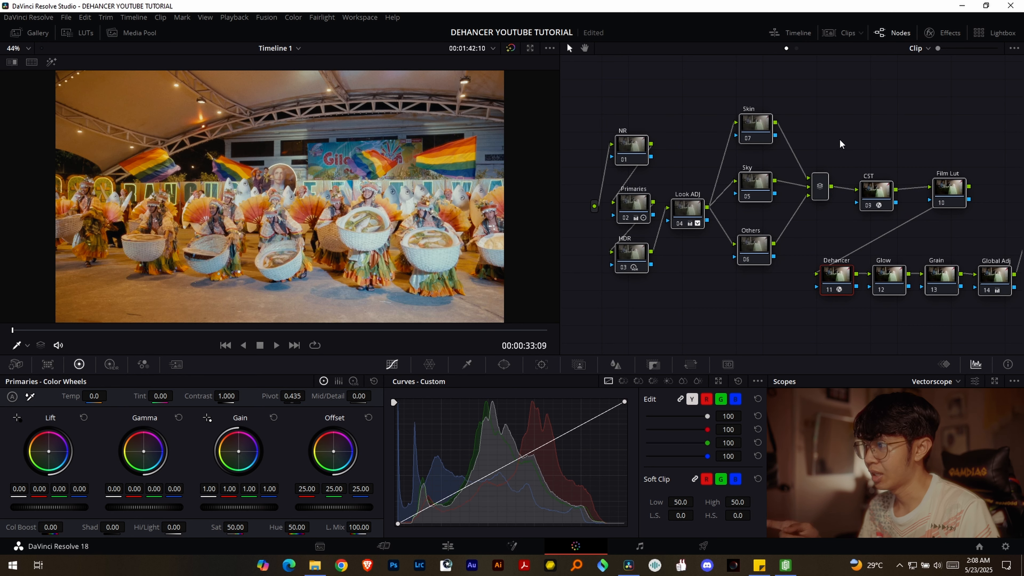
key(shift+d)
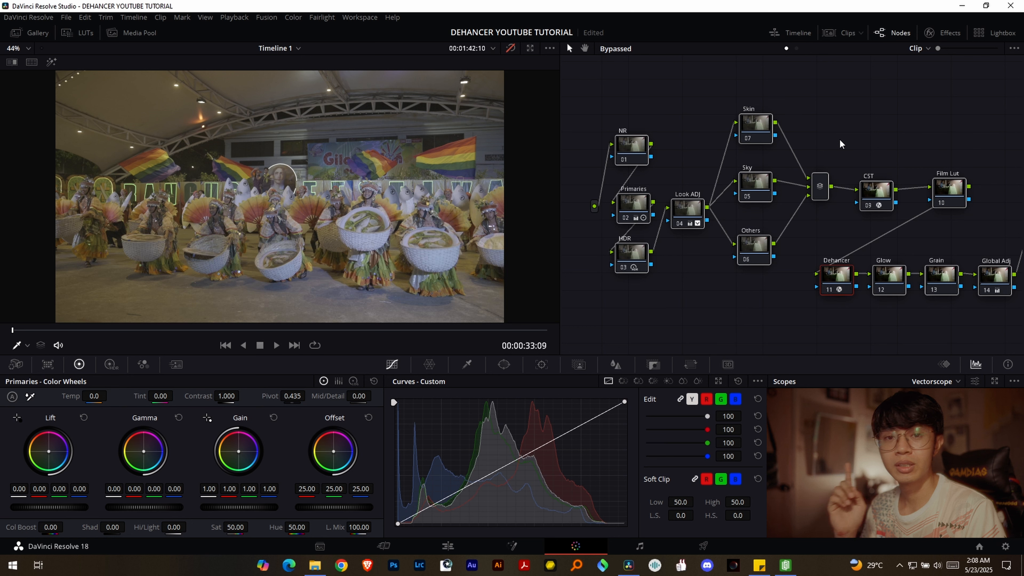
key(shift+d)
key(ctrl+s)
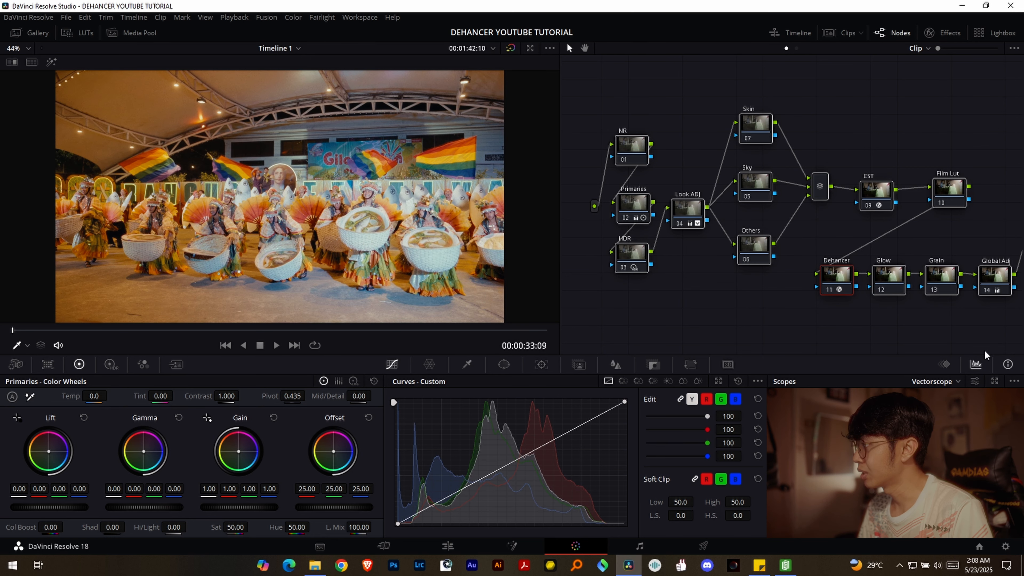
- Disable all nodes in the tree and re-enable only the CST and Dehancer nodes
key(alt+d)
drag(930, 151, 837, 133)
click(809, 172)
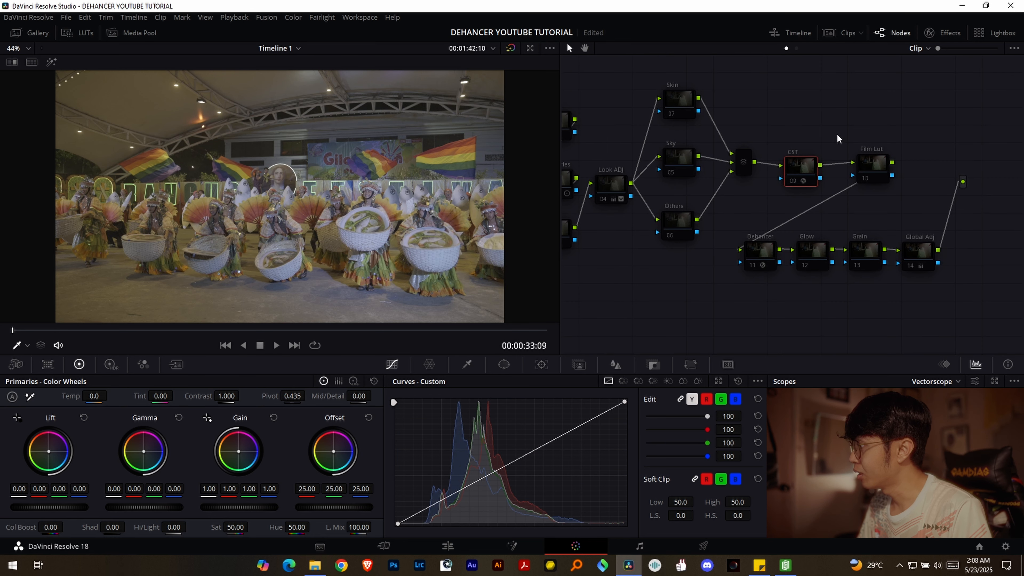
key(ctrl+d)
drag(894, 76, 909, 70)
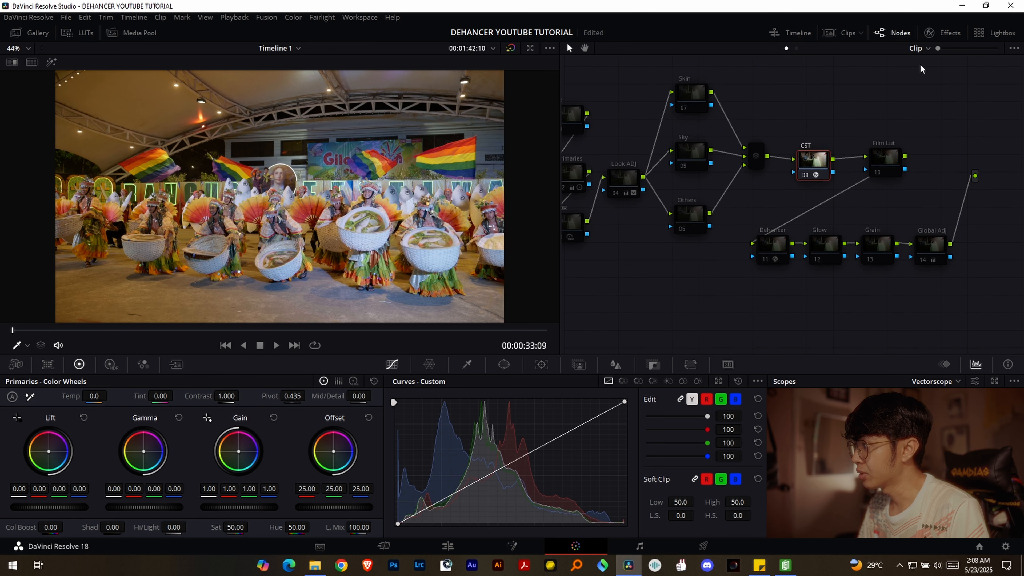
click(779, 243)
drag(567, 185, 627, 188)
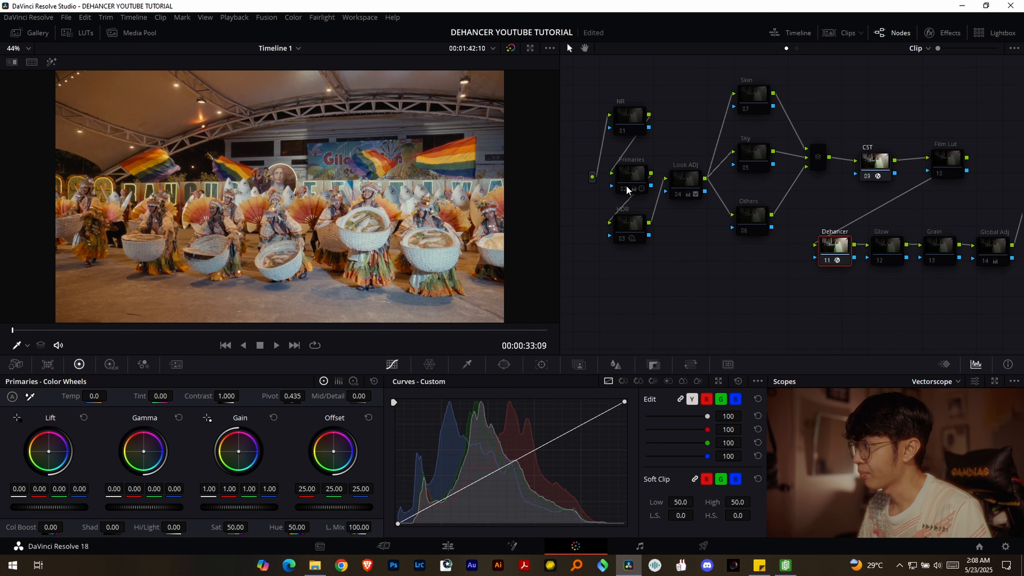
- Re-enable the Primaries, HDR, Look ADJ and Global Adj nodes one by one and save the project
click(634, 180)
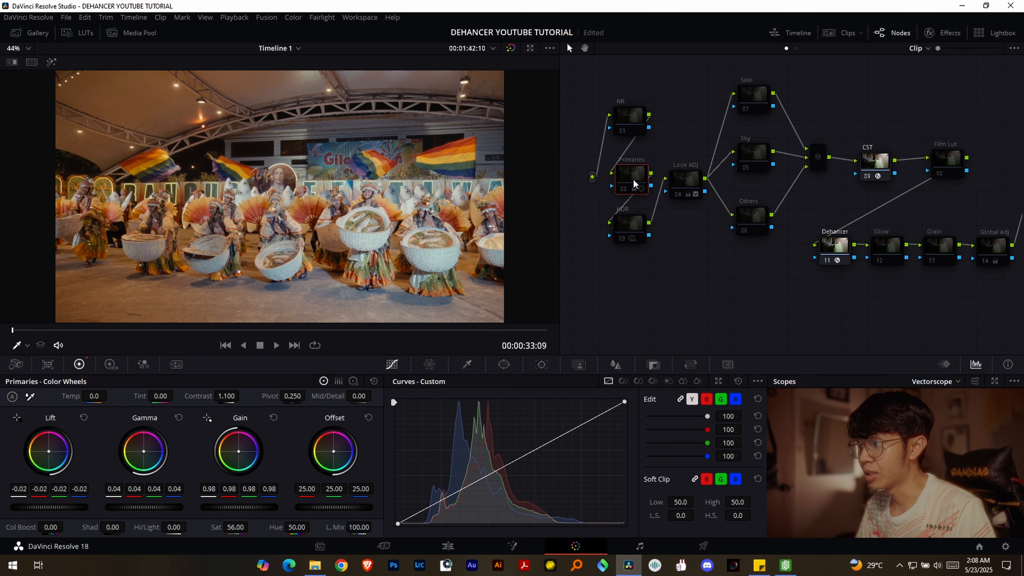
key(ctrl+d)
click(631, 222)
key(ctrl+d)
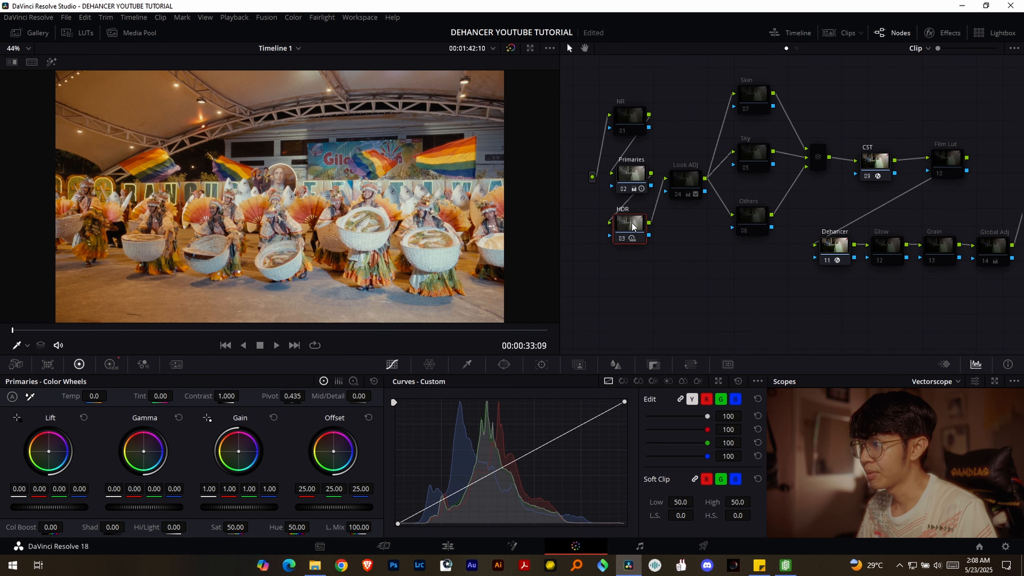
click(686, 181)
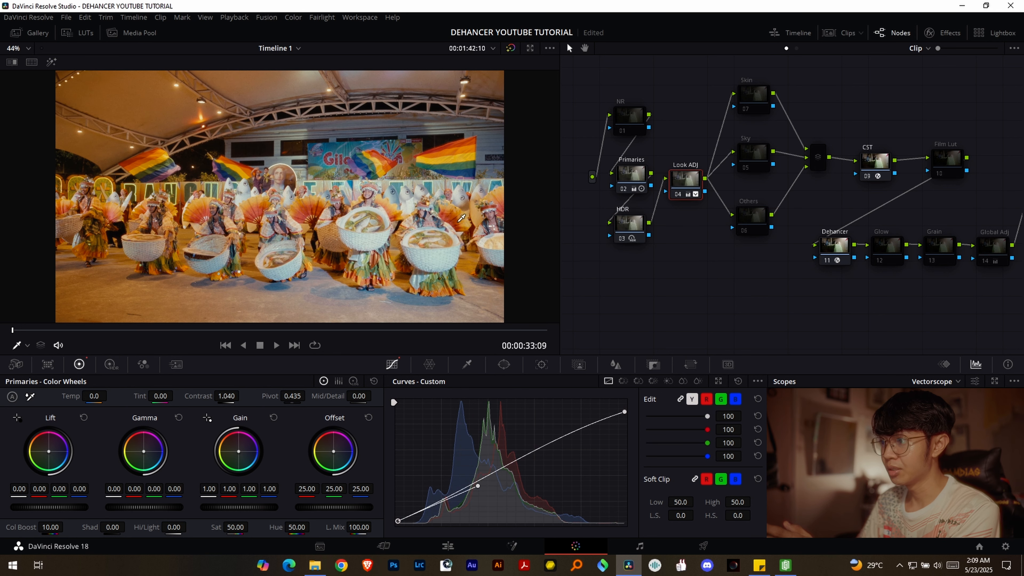
drag(701, 237, 656, 218)
click(952, 227)
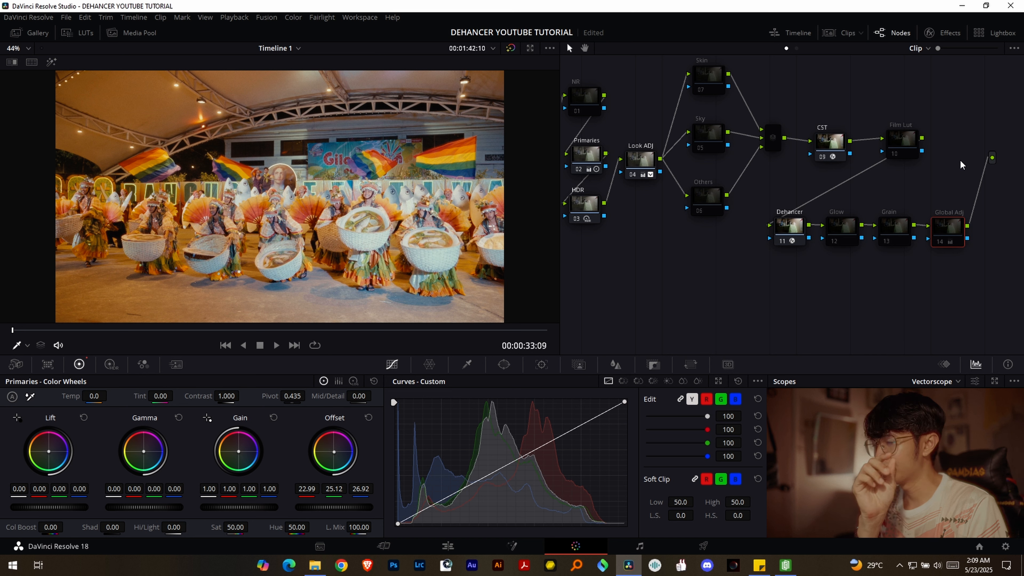
key(ctrl+s)
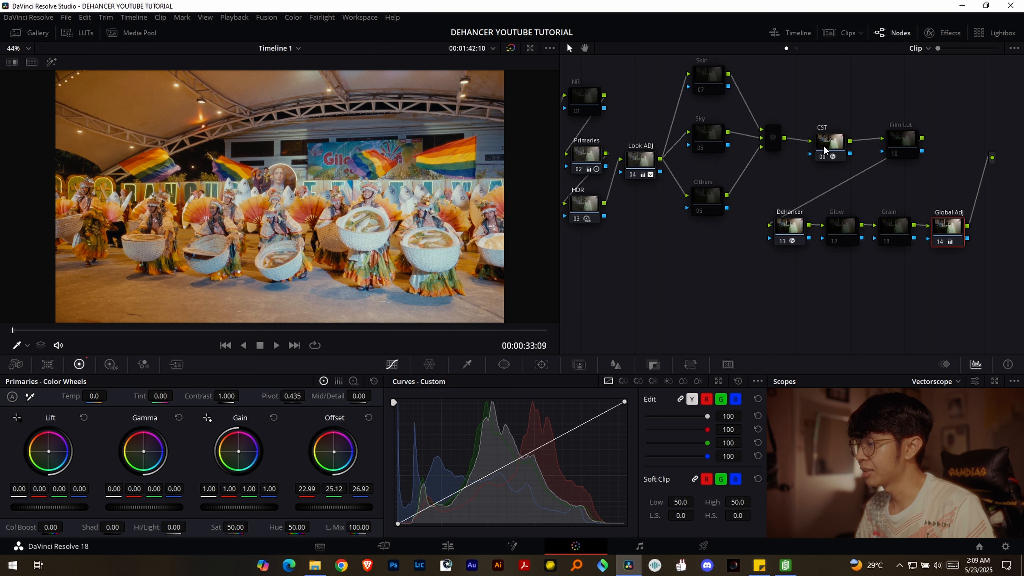
drag(870, 120, 950, 130)
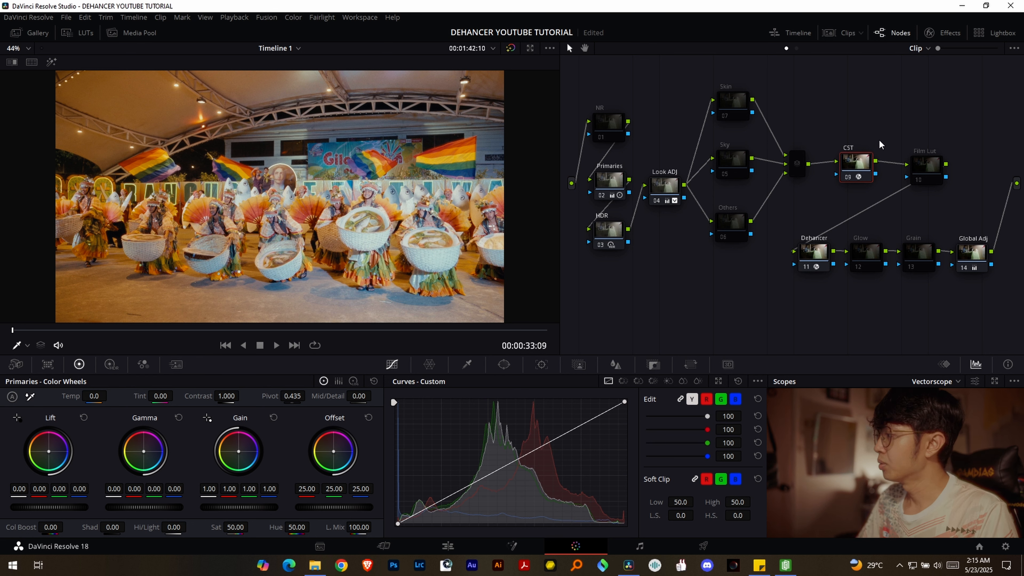
click(817, 253)
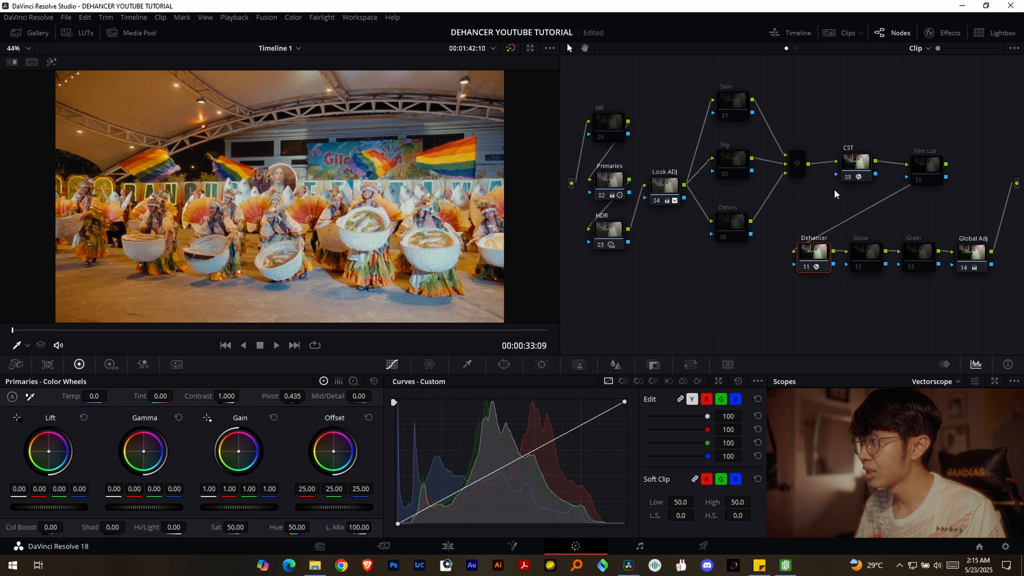
click(854, 169)
drag(855, 165, 854, 166)
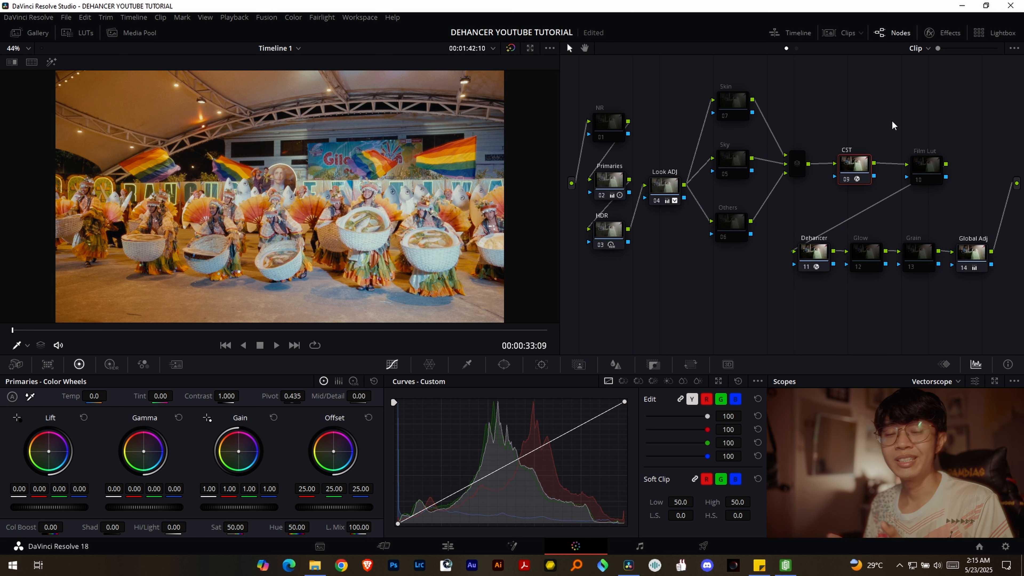